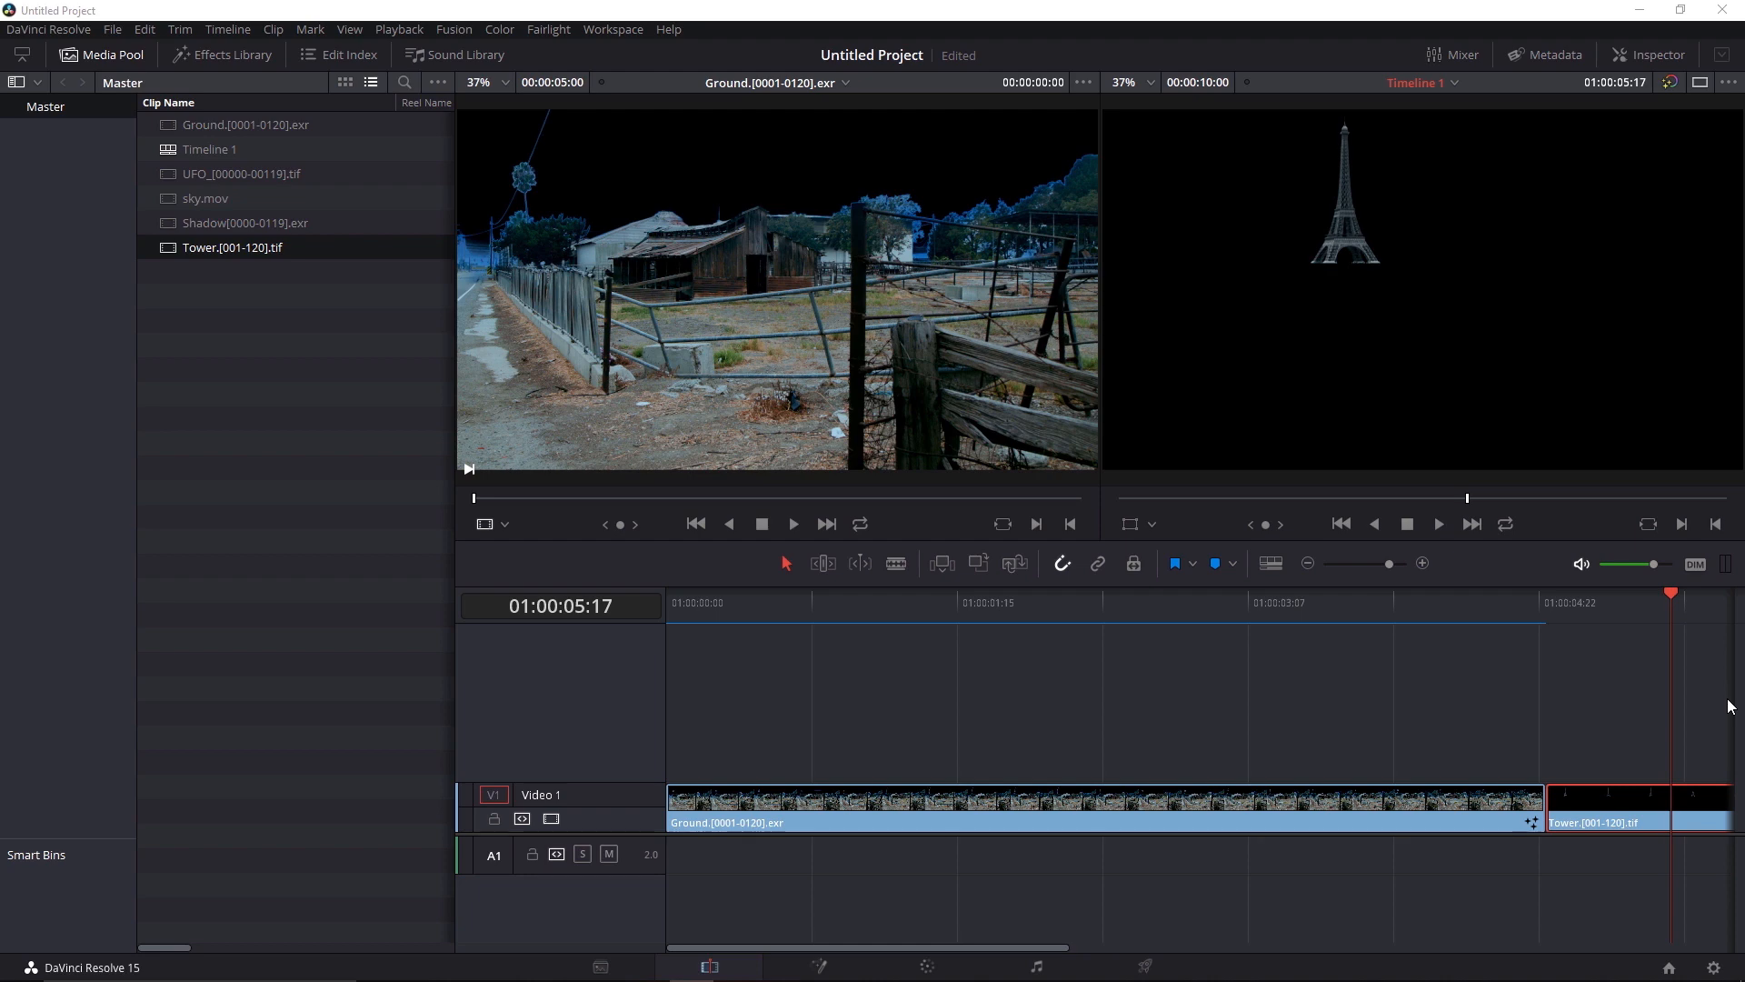
# Place the playhead at 01:00:01:17 over the Ground clip and open that clip on the Fusion page
pyautogui.moveTo(1668, 604); pyautogui.dragTo(987, 620)
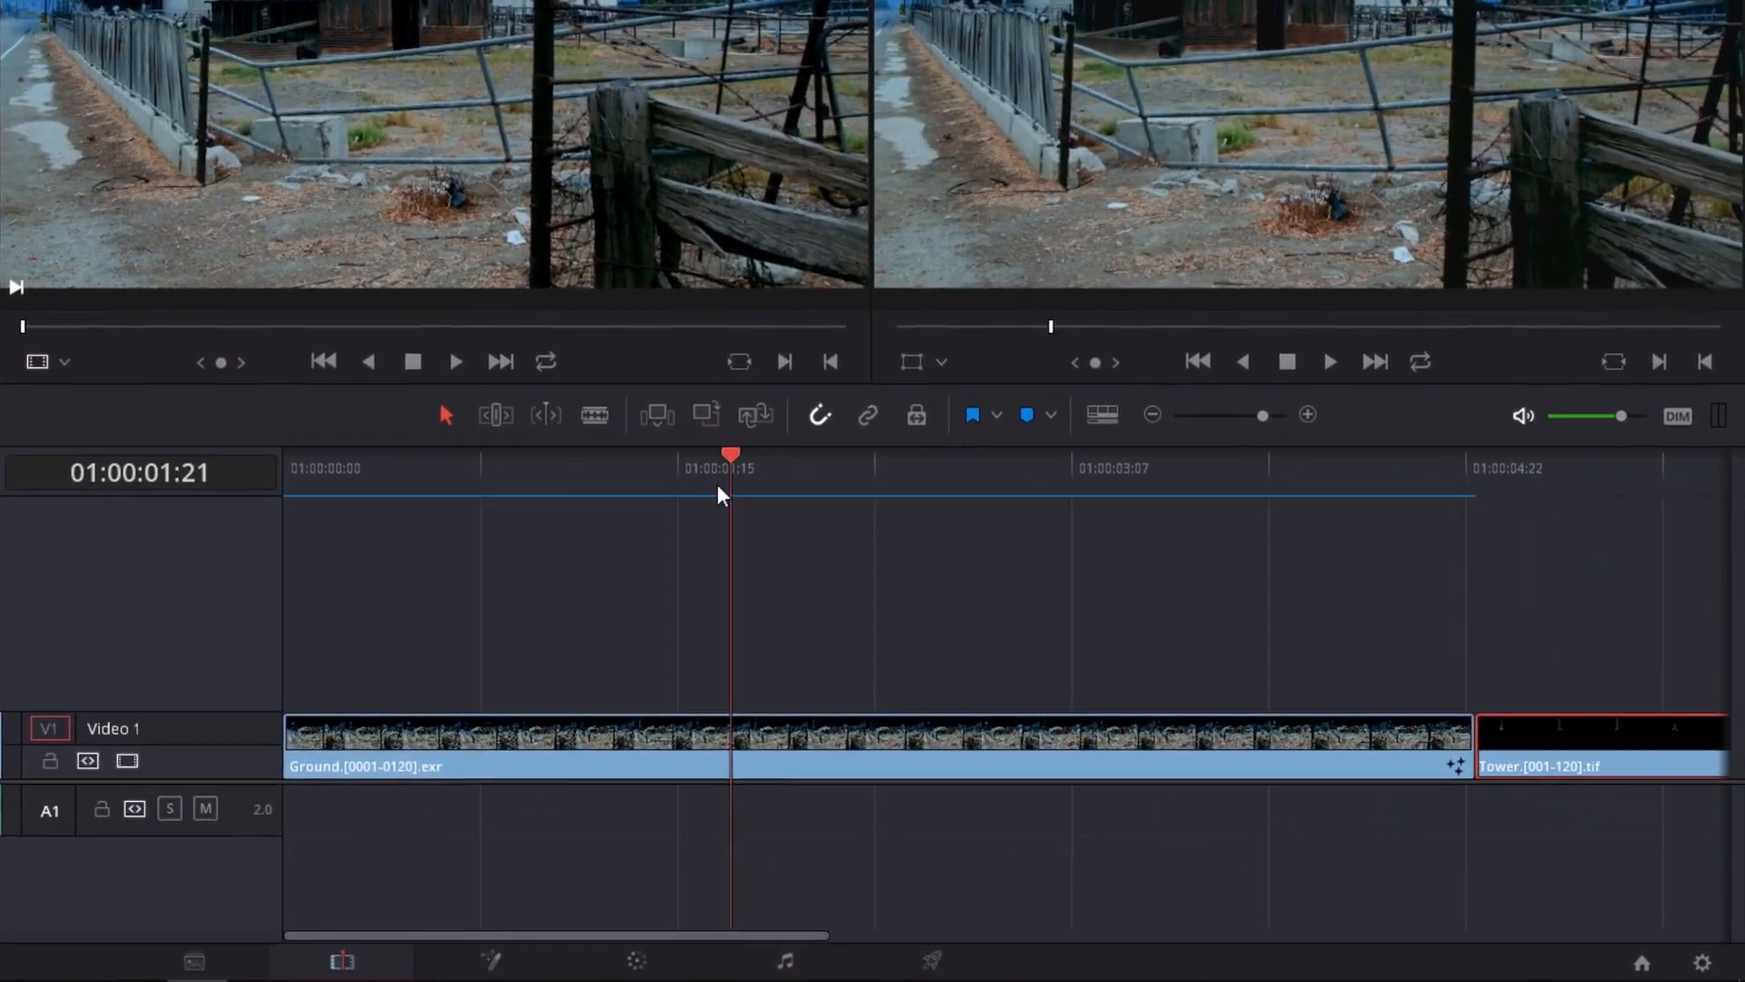
pyautogui.moveTo(718, 486); pyautogui.dragTo(687, 483)
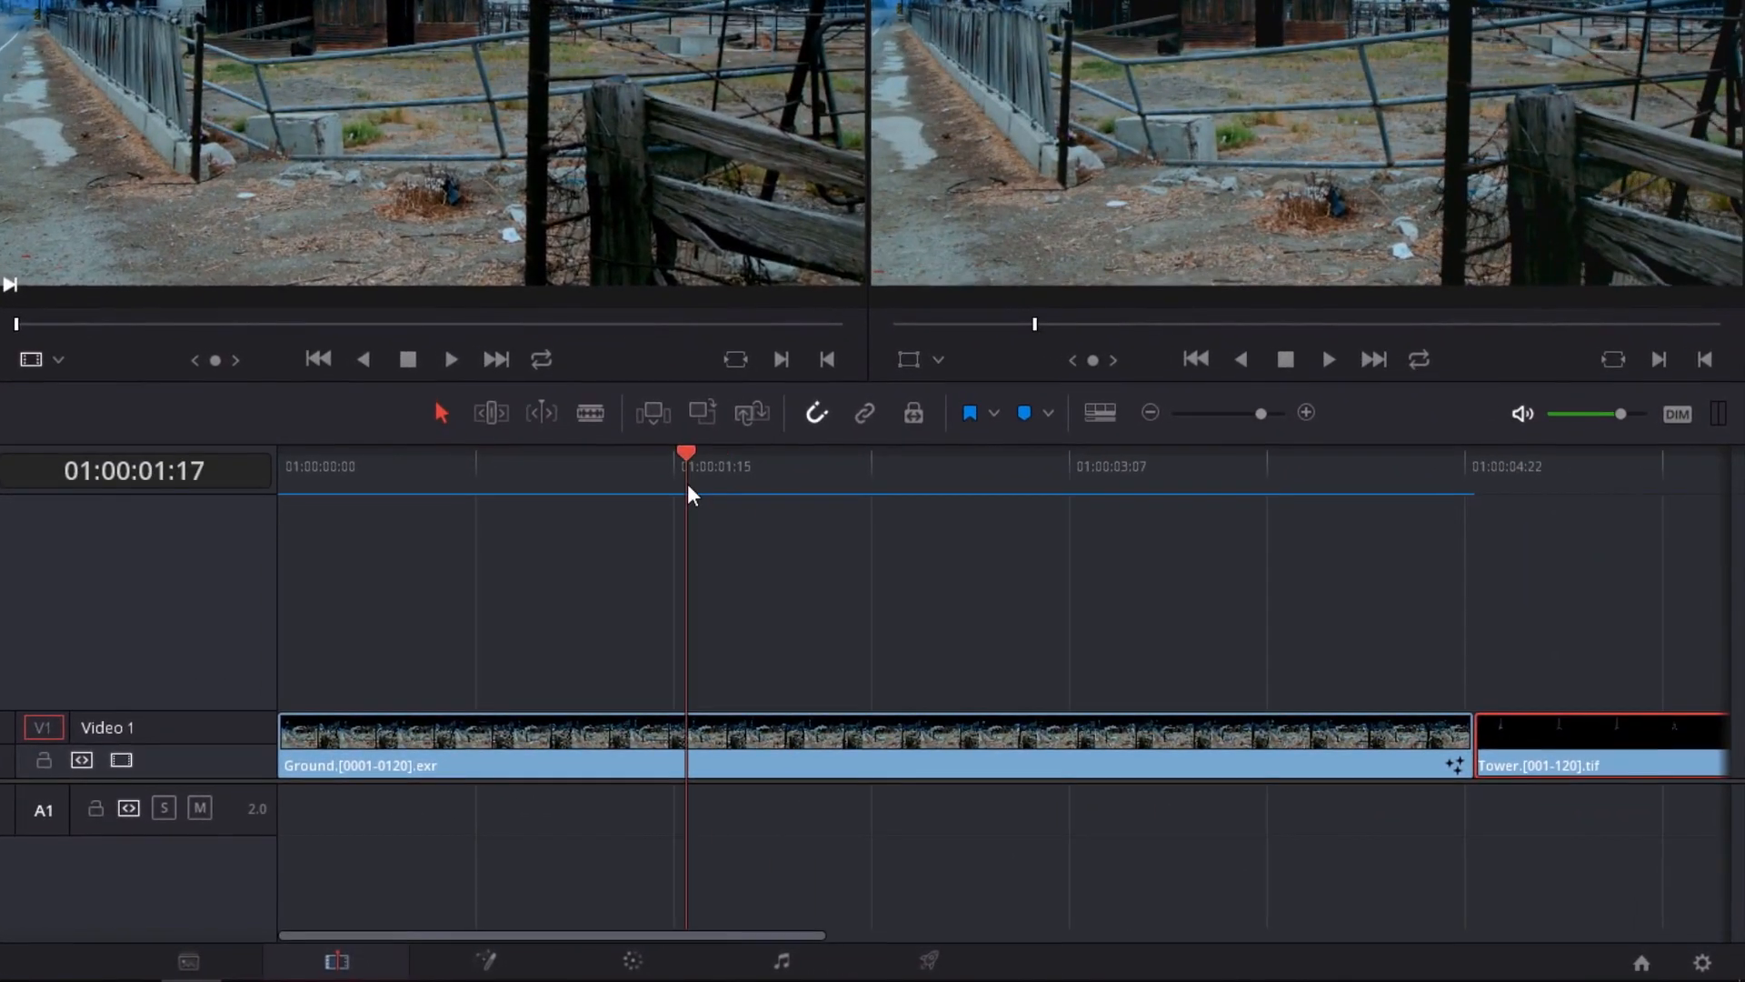
pyautogui.click(487, 960)
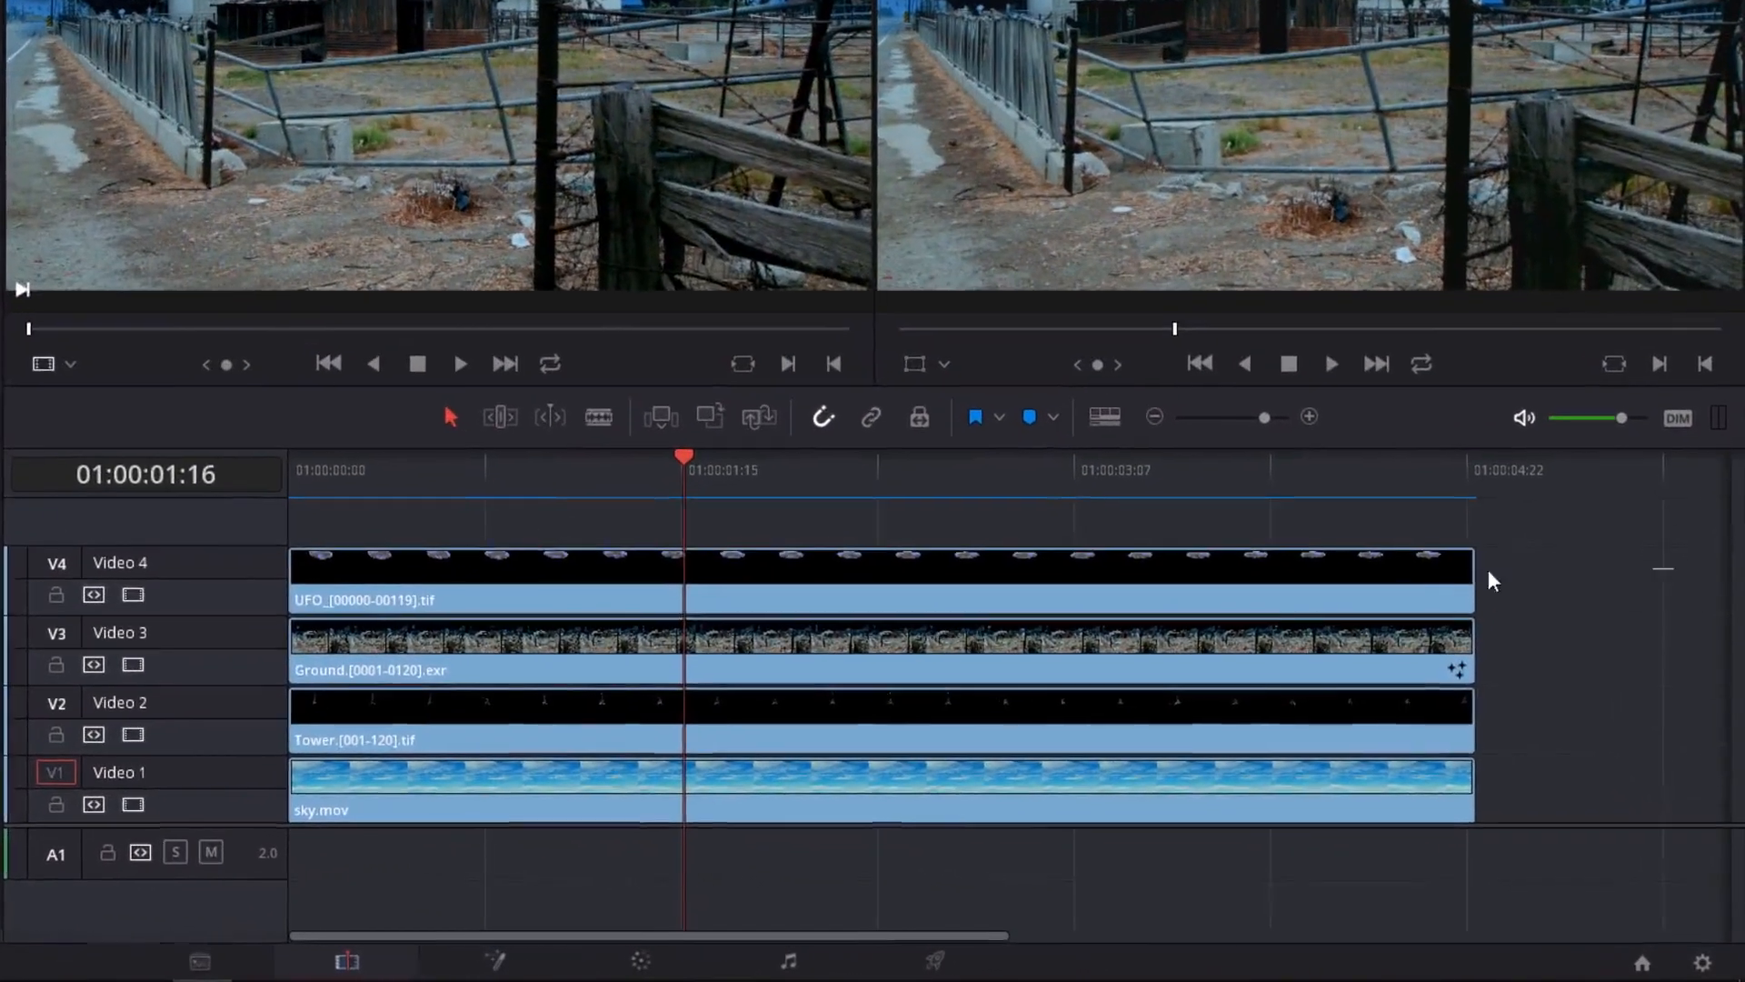
# Combine the UFO, Ground, Tower and sky clips into a new Fusion clip and open it on the Fusion page
pyautogui.moveTo(1682, 568); pyautogui.dragTo(581, 797)
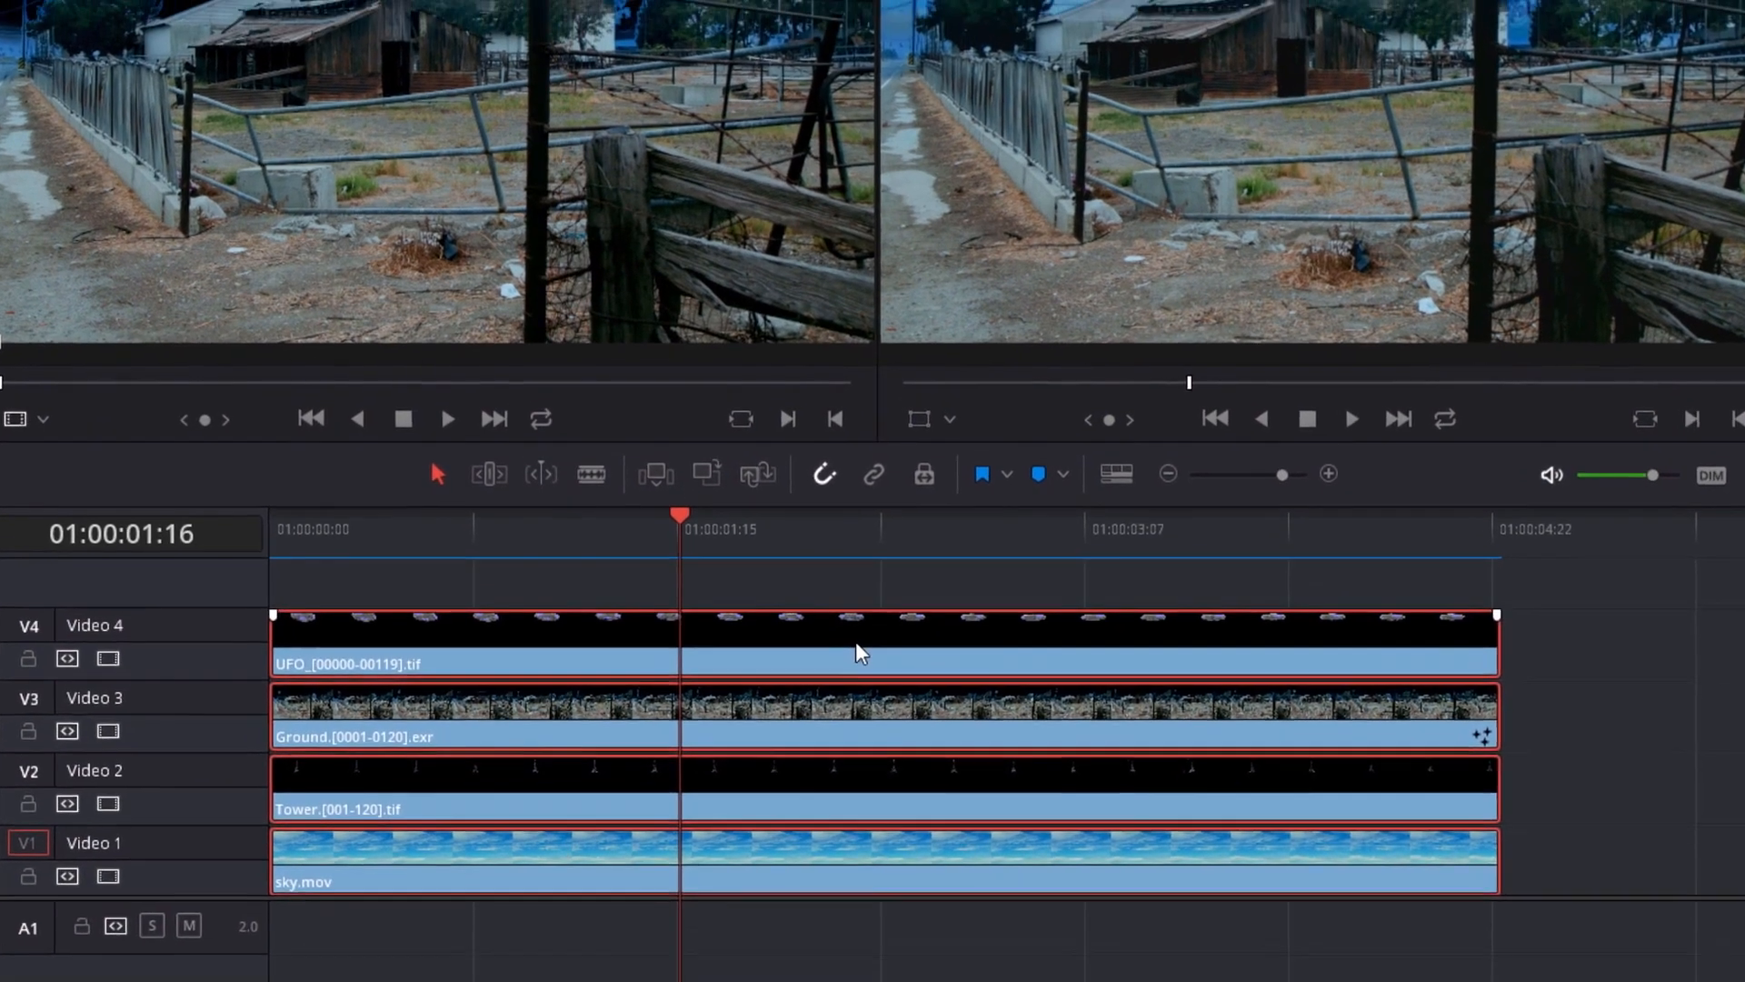
pyautogui.rightClick(849, 586)
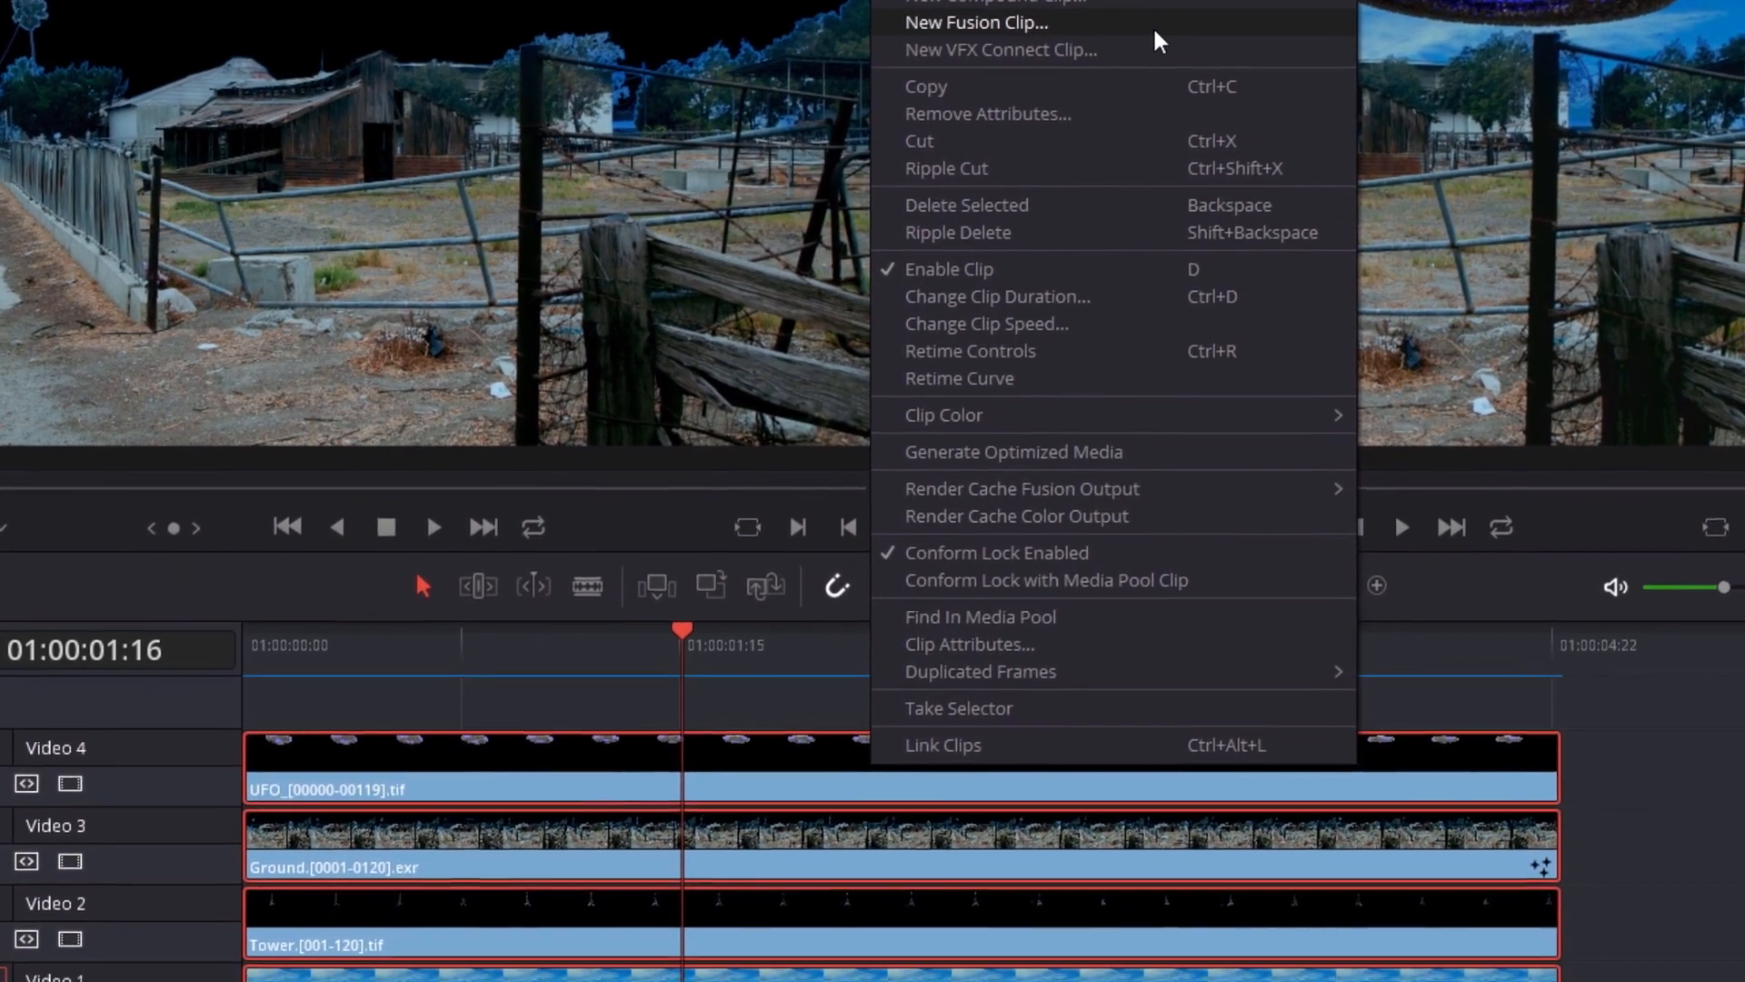
pyautogui.click(1159, 58)
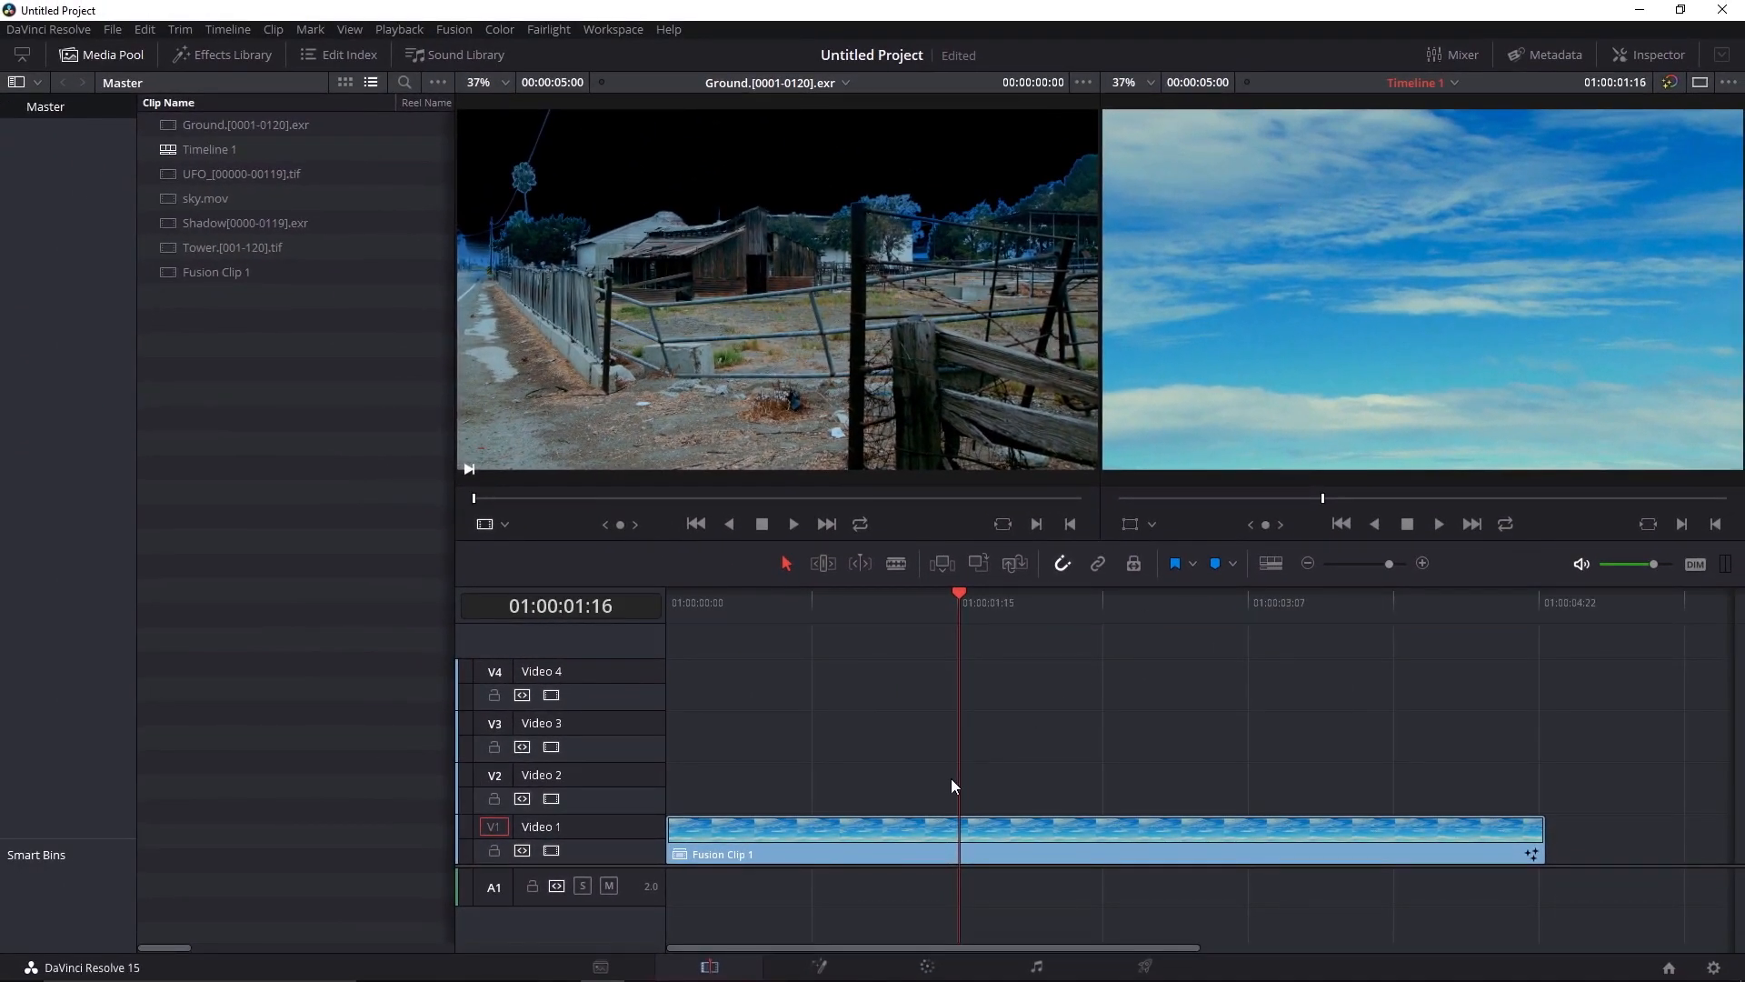
pyautogui.click(818, 969)
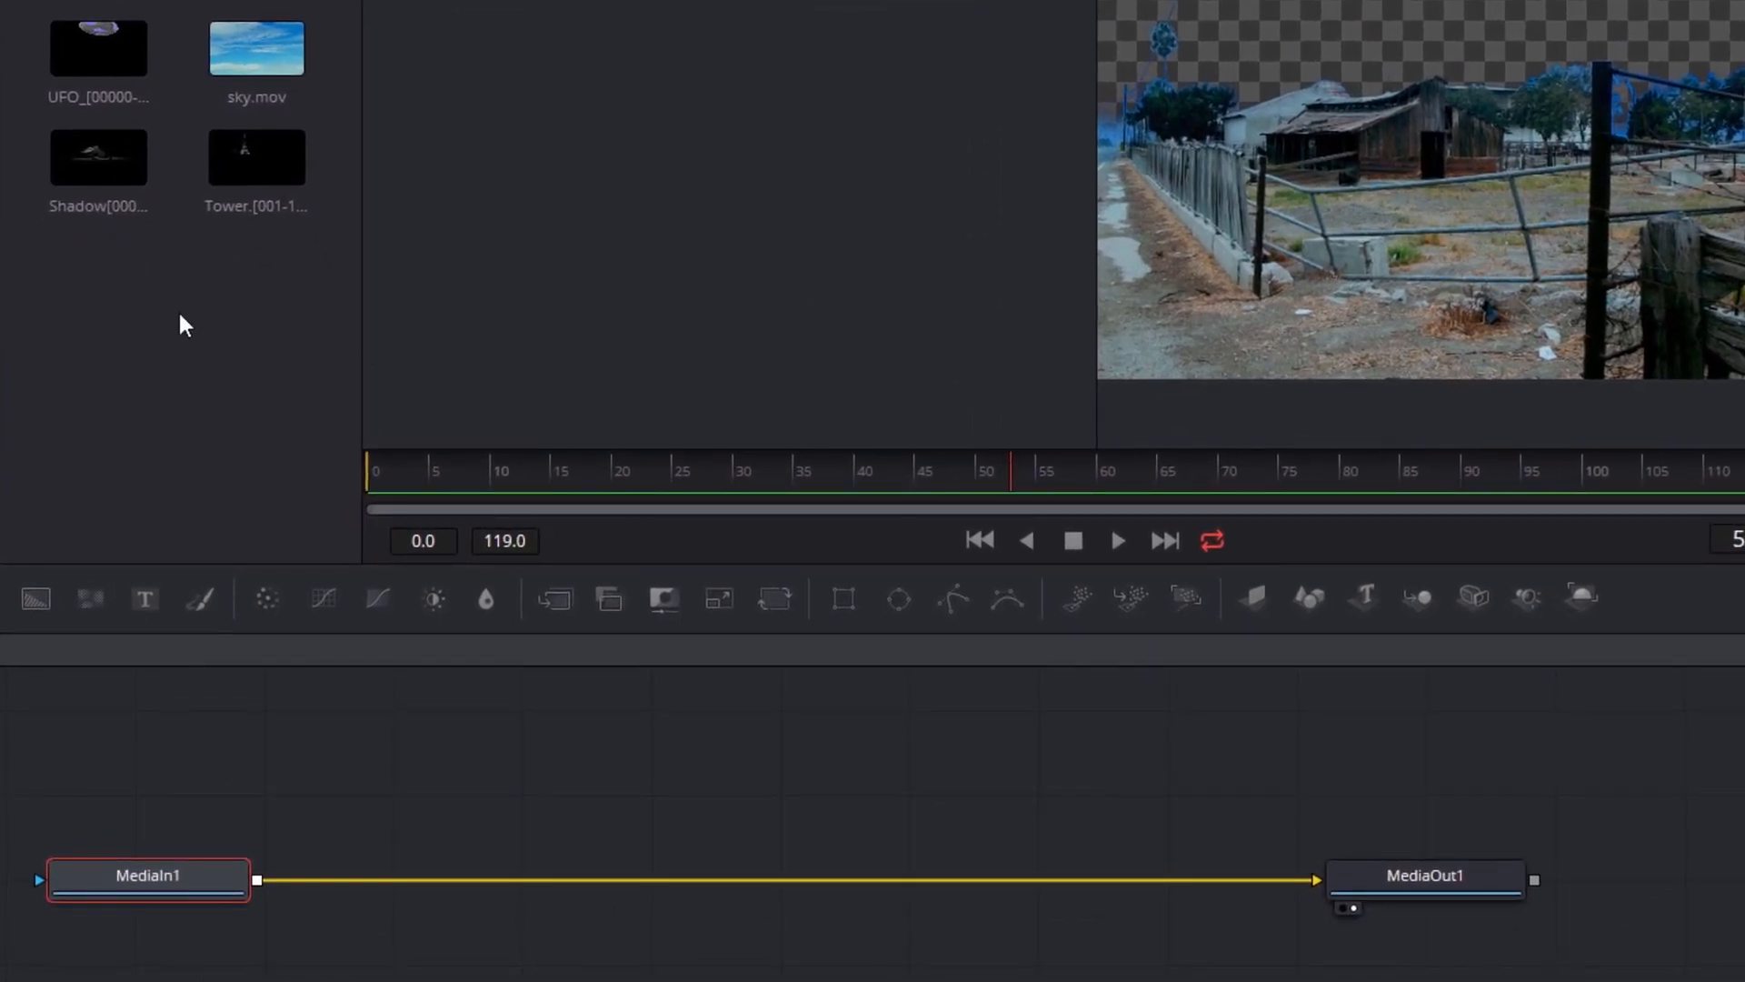
# Add the UFO, sky, Shadow and Tower clips to the node graph and delete the three Merge nodes joining them
pyautogui.moveTo(179, 316); pyautogui.dragTo(328, 937)
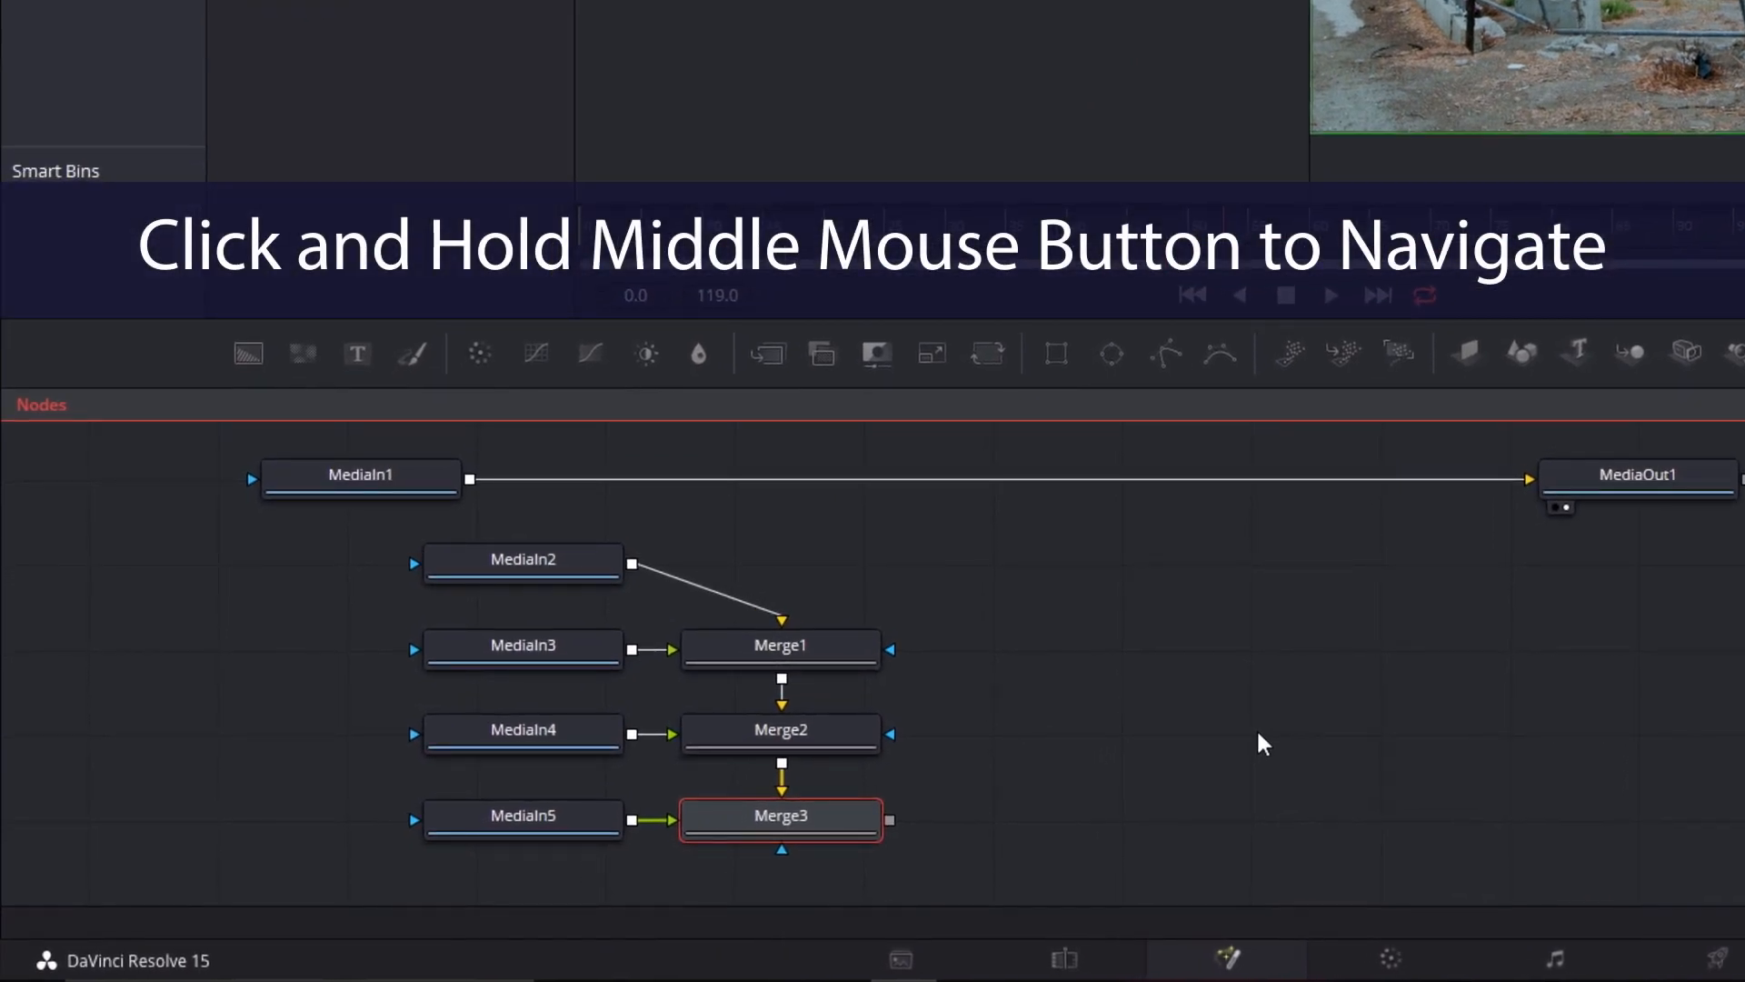
pyautogui.moveTo(1255, 731)
pyautogui.mouseDown()
pyautogui.moveTo(1076, 700)
pyautogui.moveTo(1347, 647)
pyautogui.moveTo(1433, 855)
pyautogui.moveTo(1339, 651)
pyautogui.moveTo(1238, 714)
pyautogui.mouseUp()
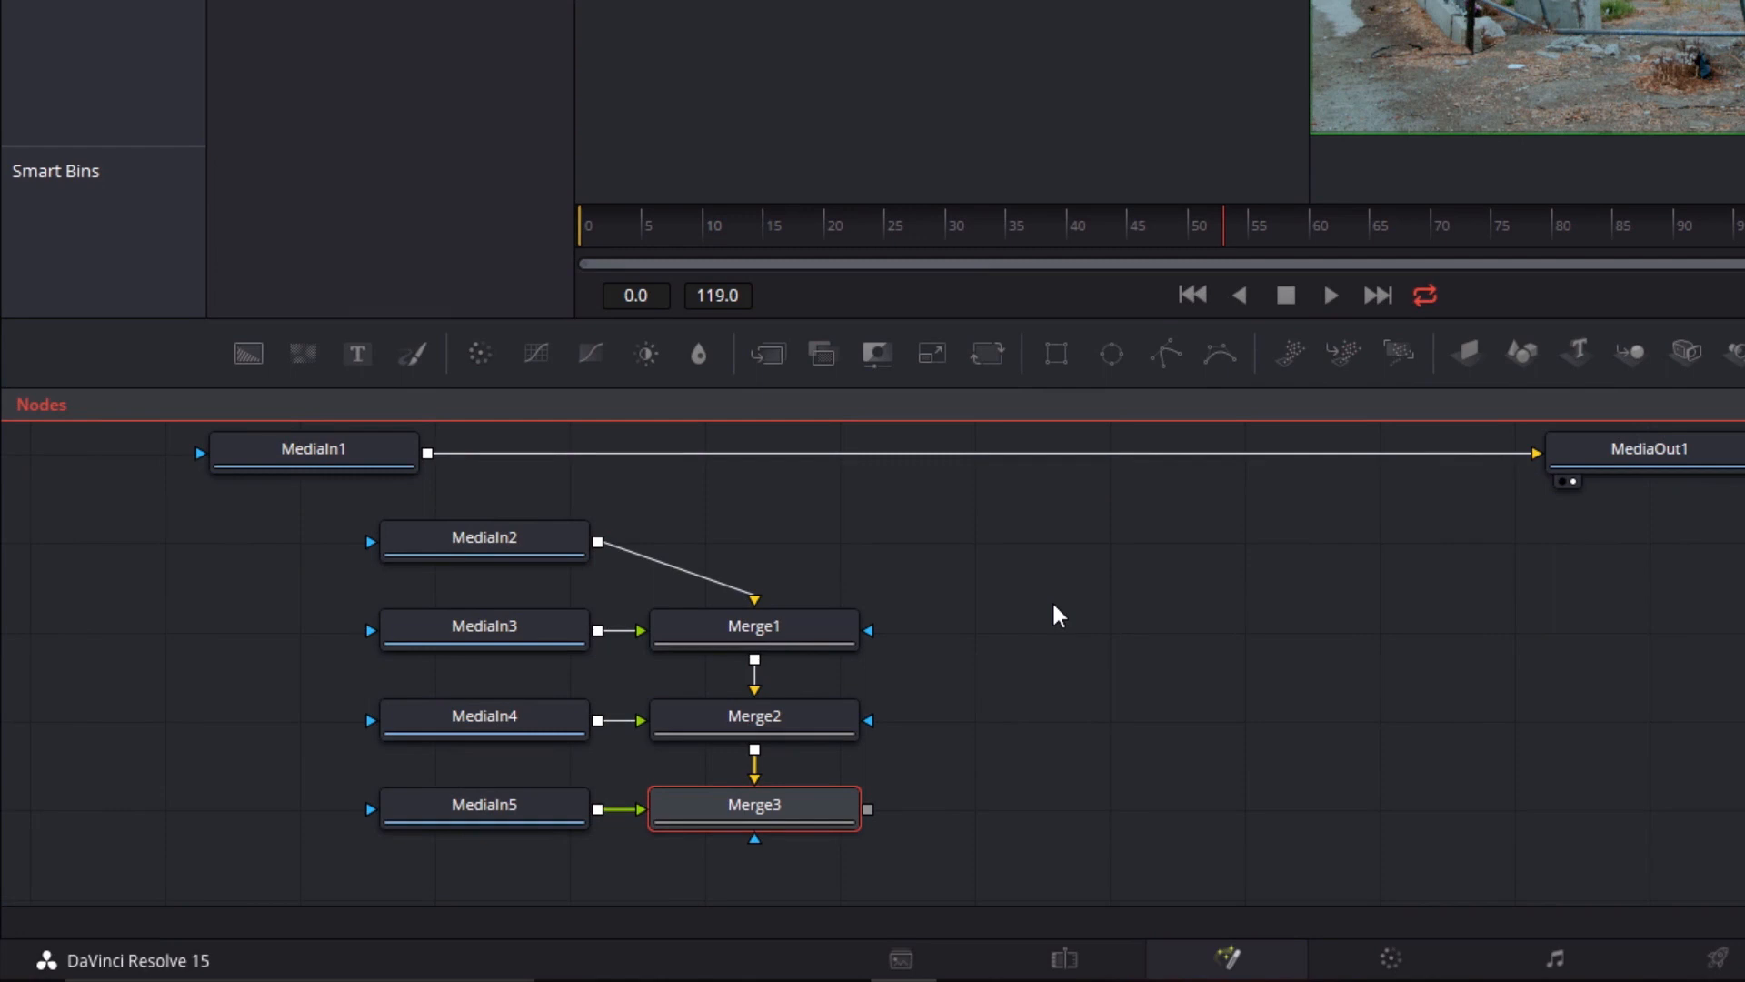
pyautogui.moveTo(1050, 598); pyautogui.dragTo(1091, 666)
pyautogui.scroll(-5, 1096, 668)
pyautogui.scroll(5, 1102, 654)
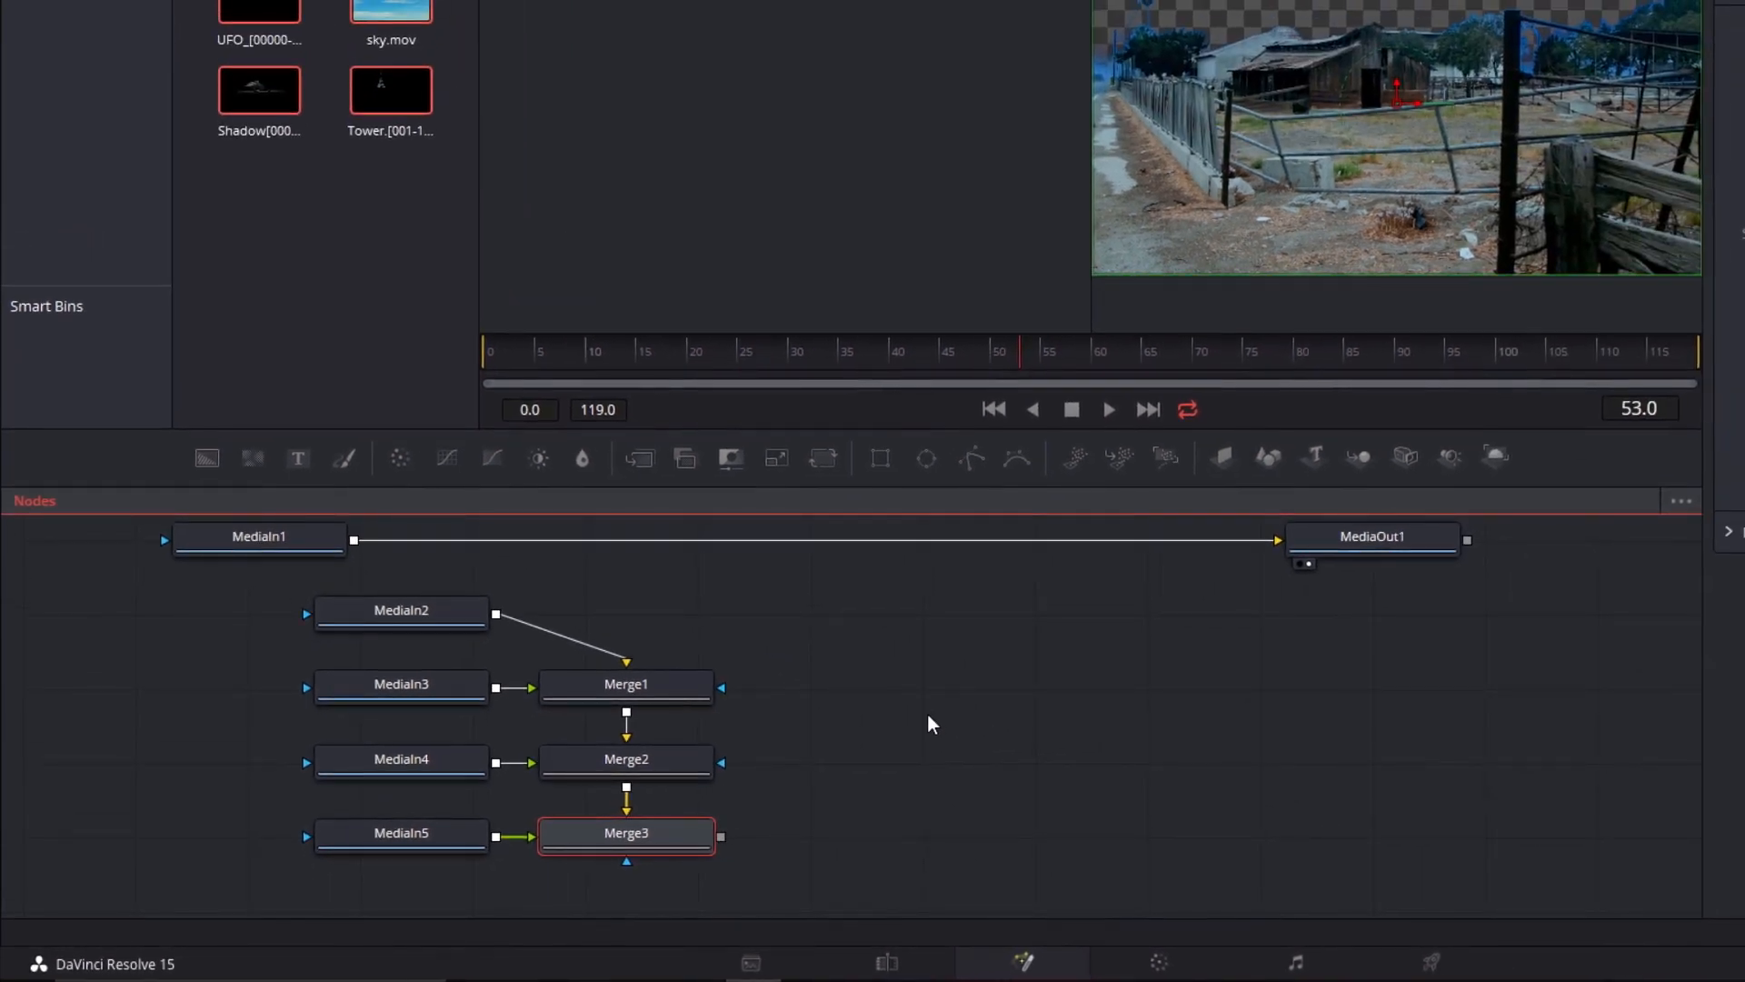
pyautogui.moveTo(849, 678); pyautogui.dragTo(1, 367)
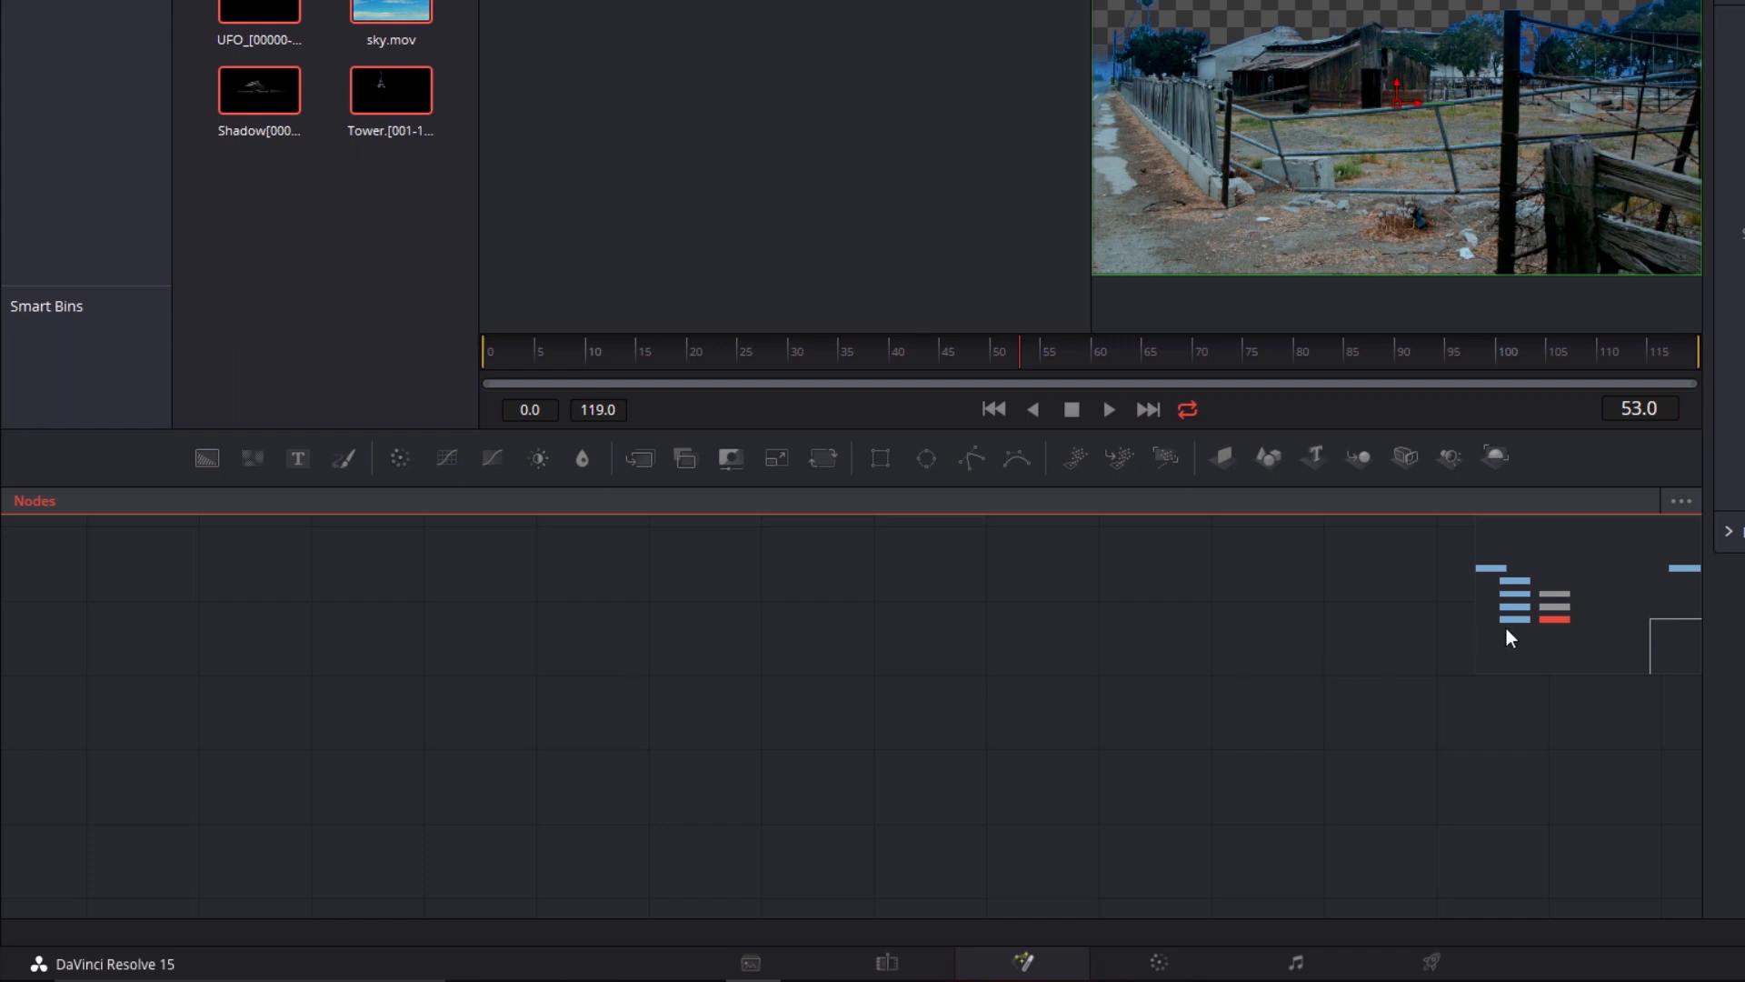
pyautogui.moveTo(1524, 620); pyautogui.dragTo(1574, 595)
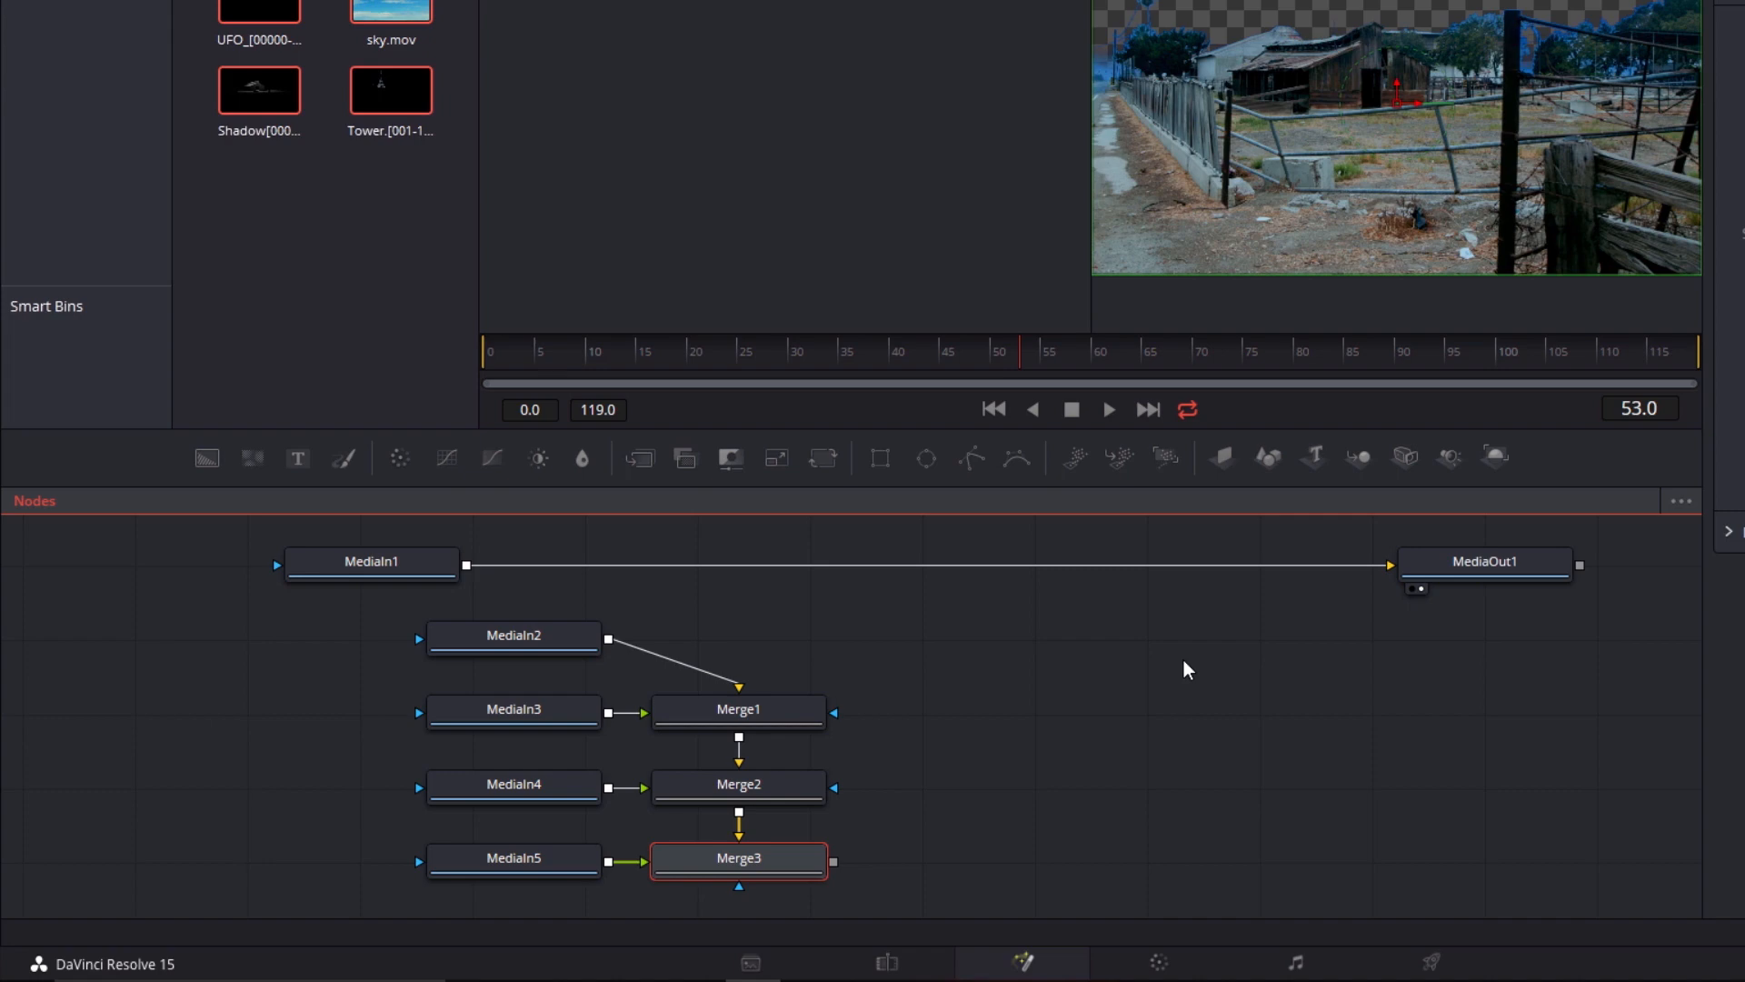
pyautogui.moveTo(1180, 606); pyautogui.dragTo(747, 868)
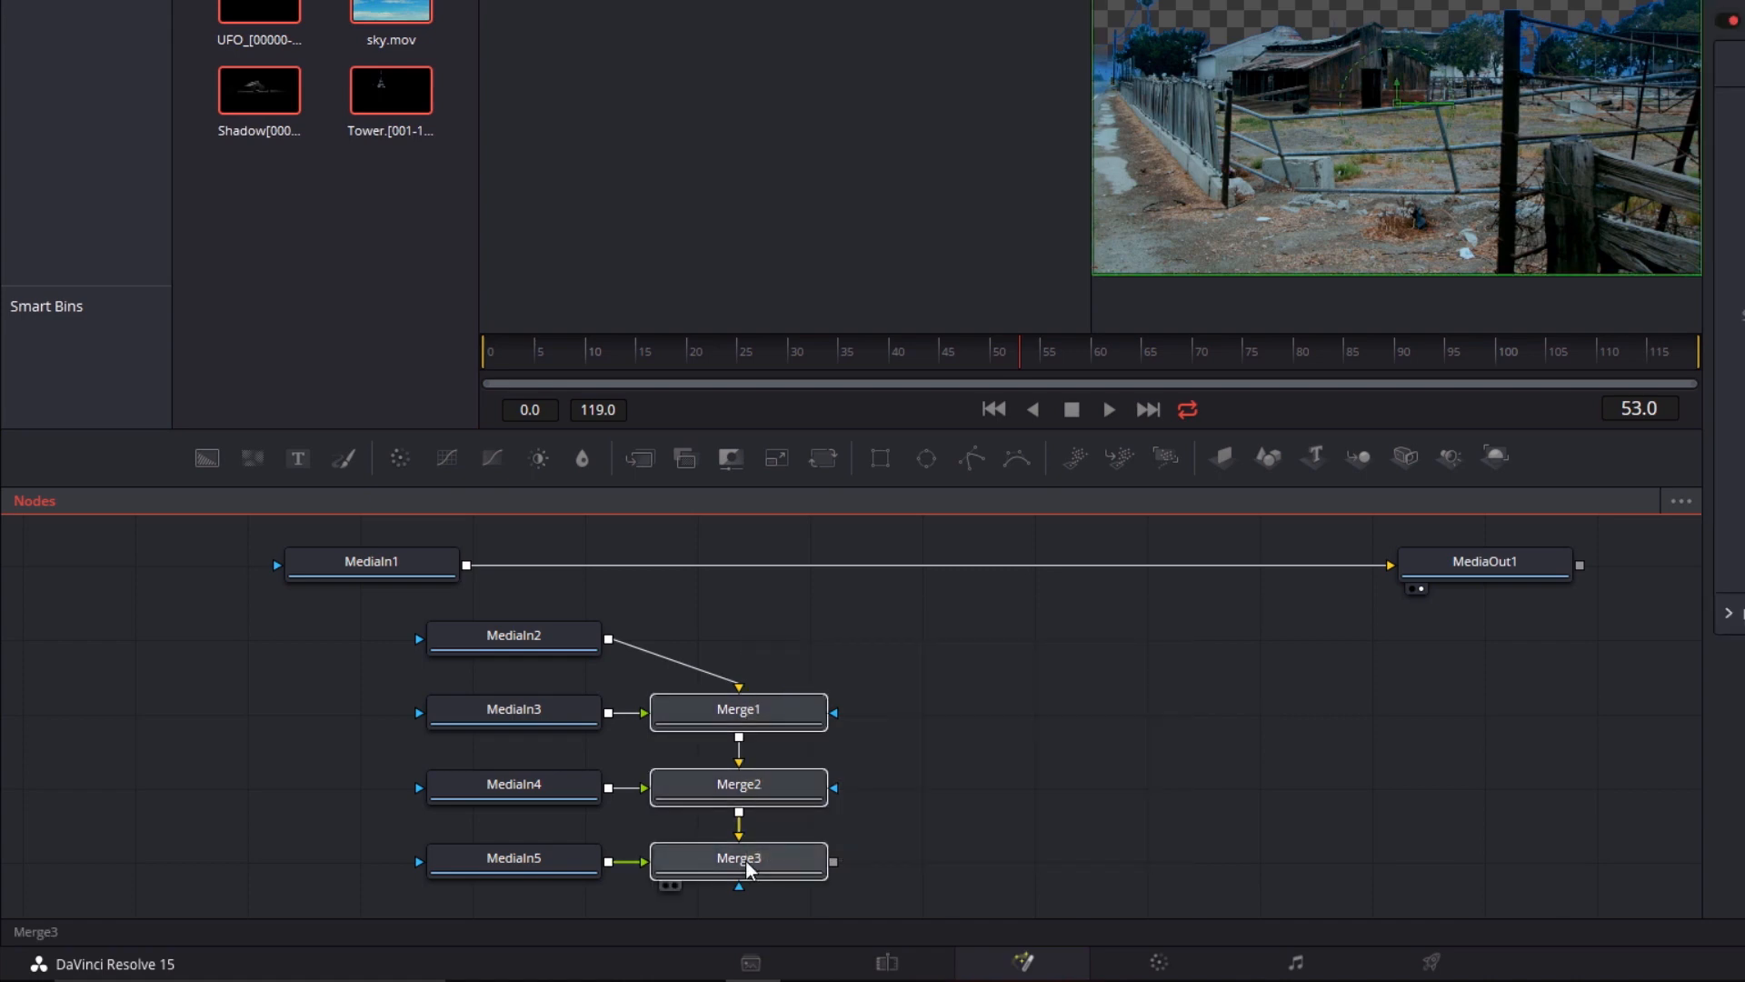
pyautogui.press('Delete')
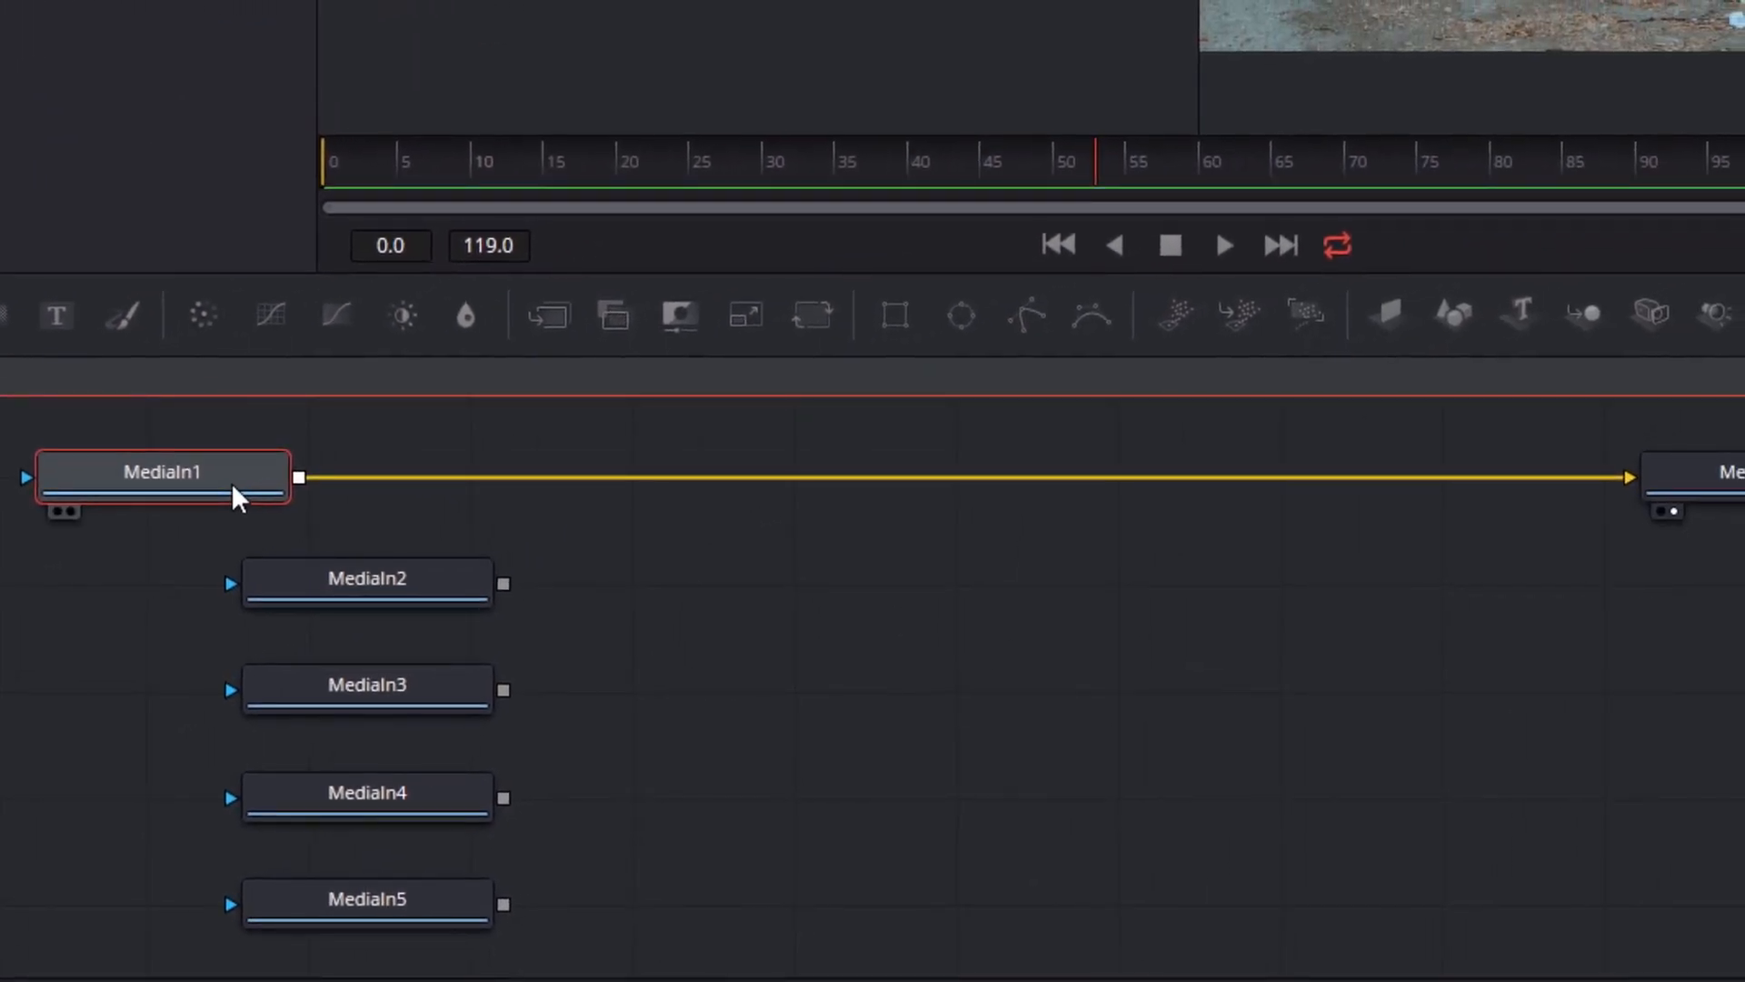
# Rename the MediaIn1 node as Ground
pyautogui.press('F2')
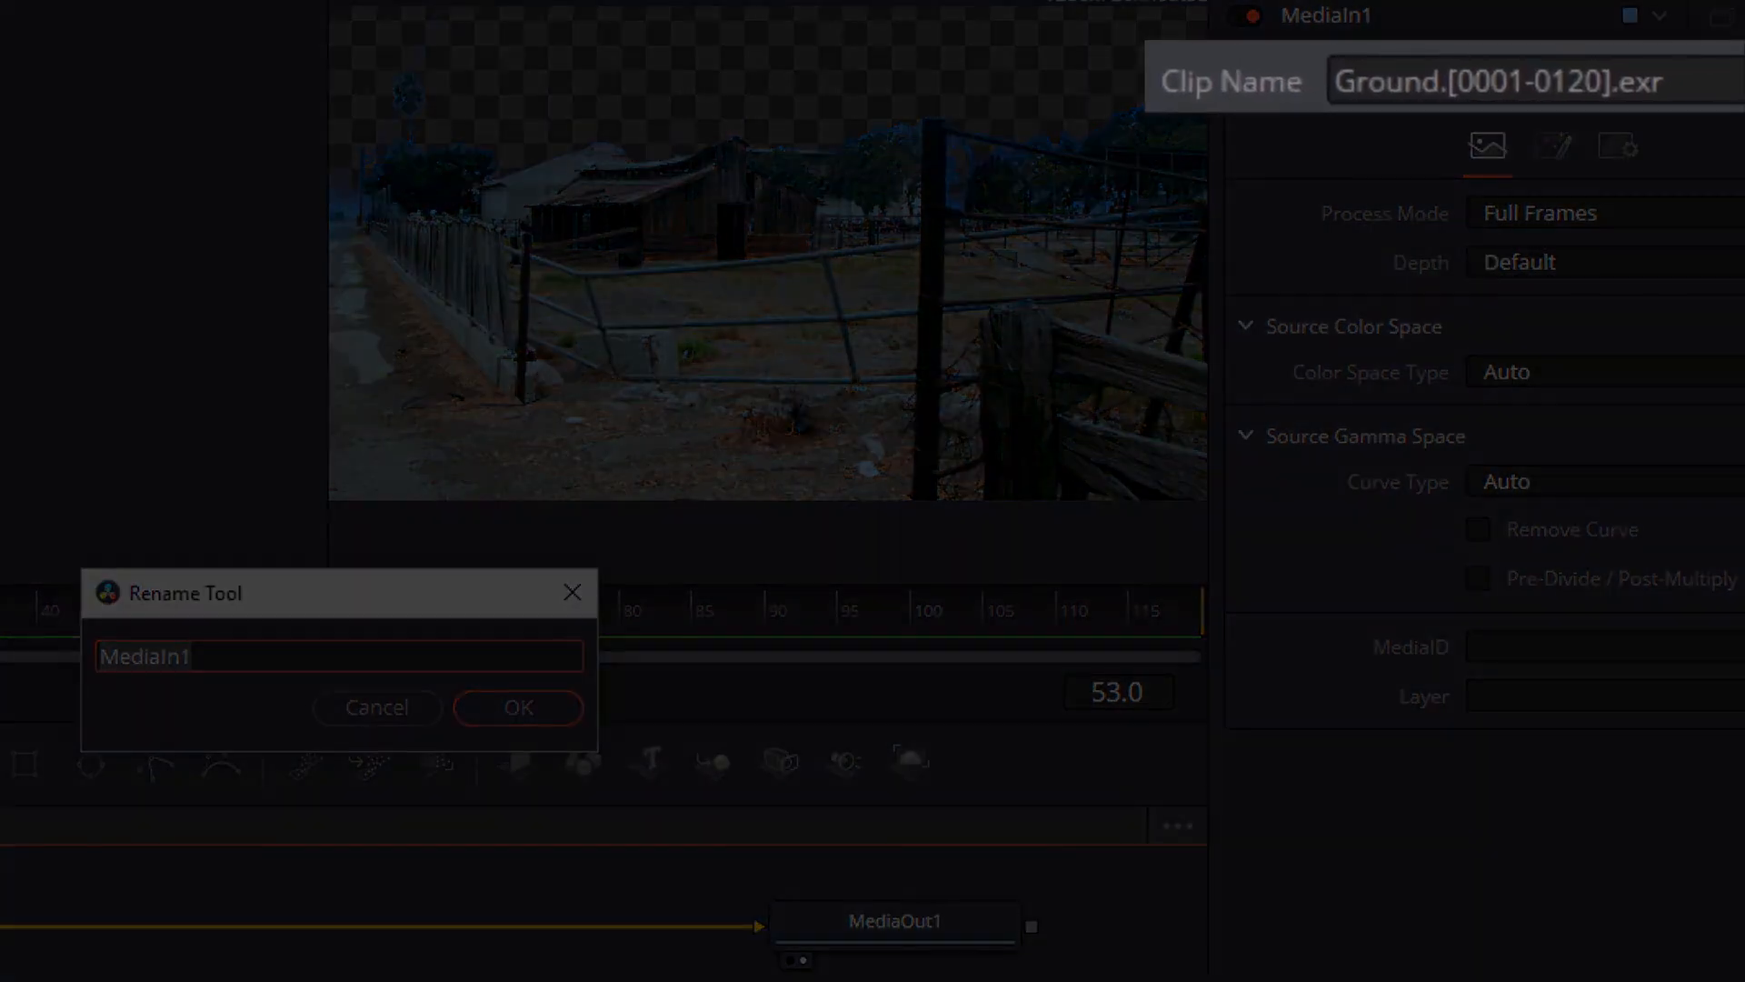
pyautogui.write('Ground')
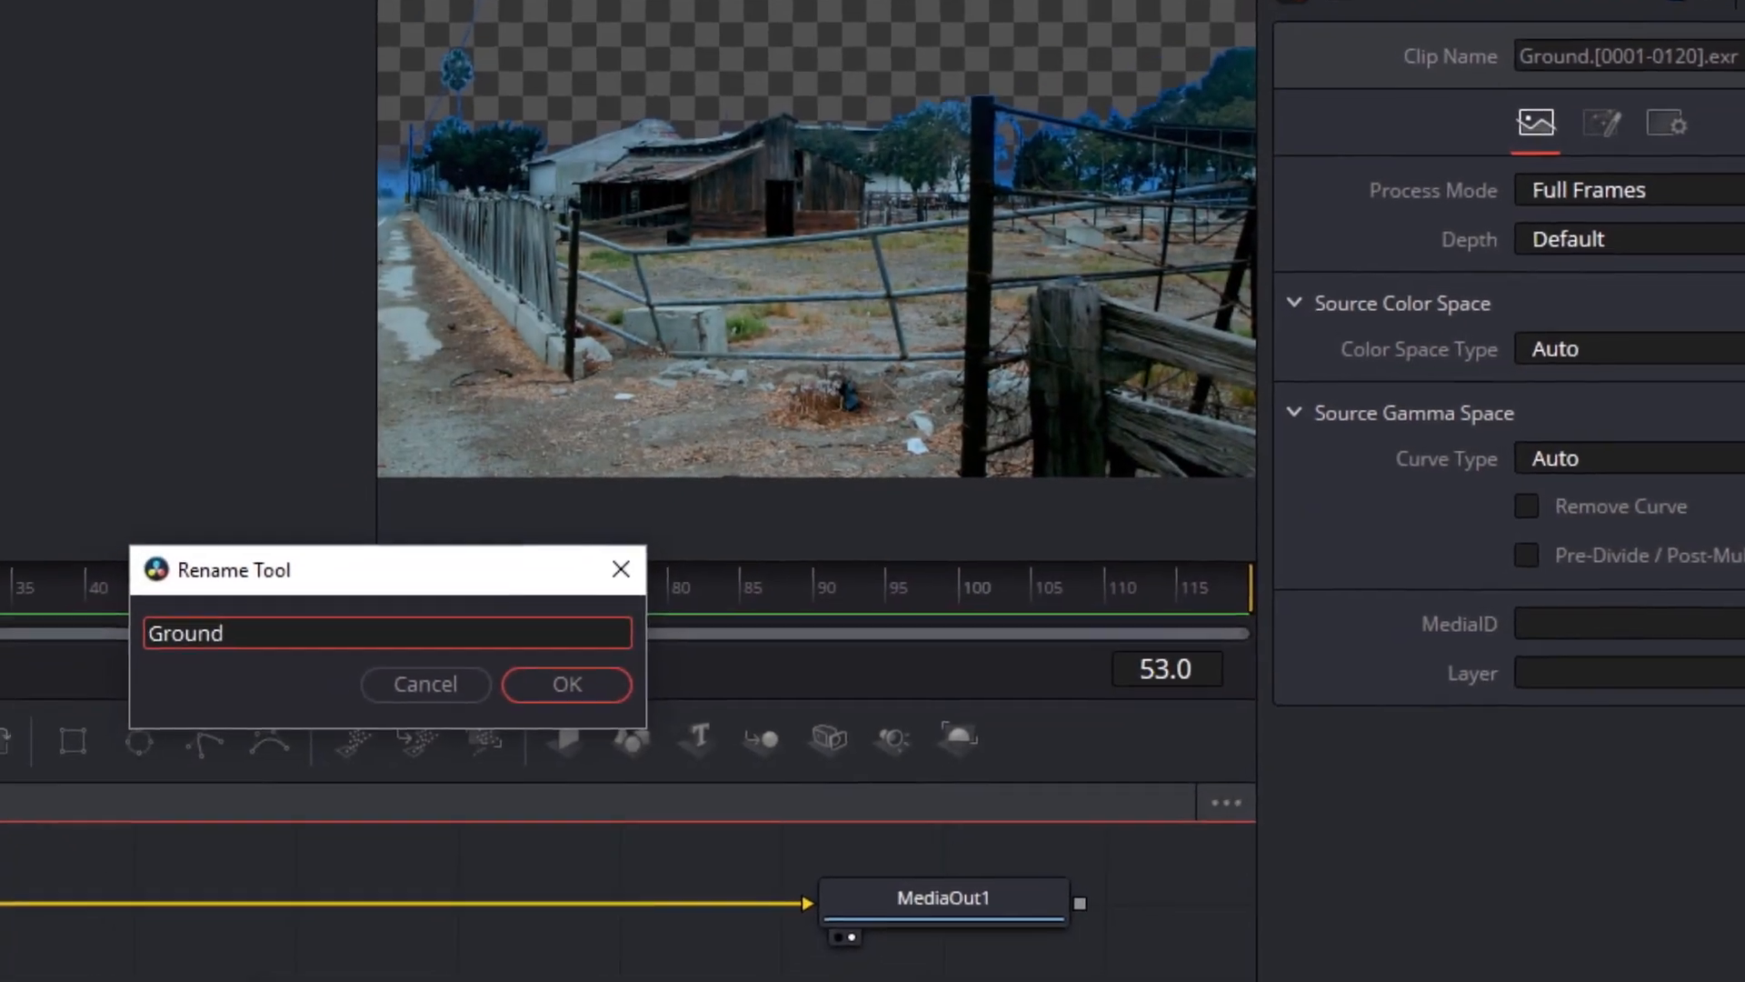
pyautogui.press('Return')
# Rename the MediaIn2 node as UFO and the MediaIn3 node as Sky
pyautogui.click(400, 614)
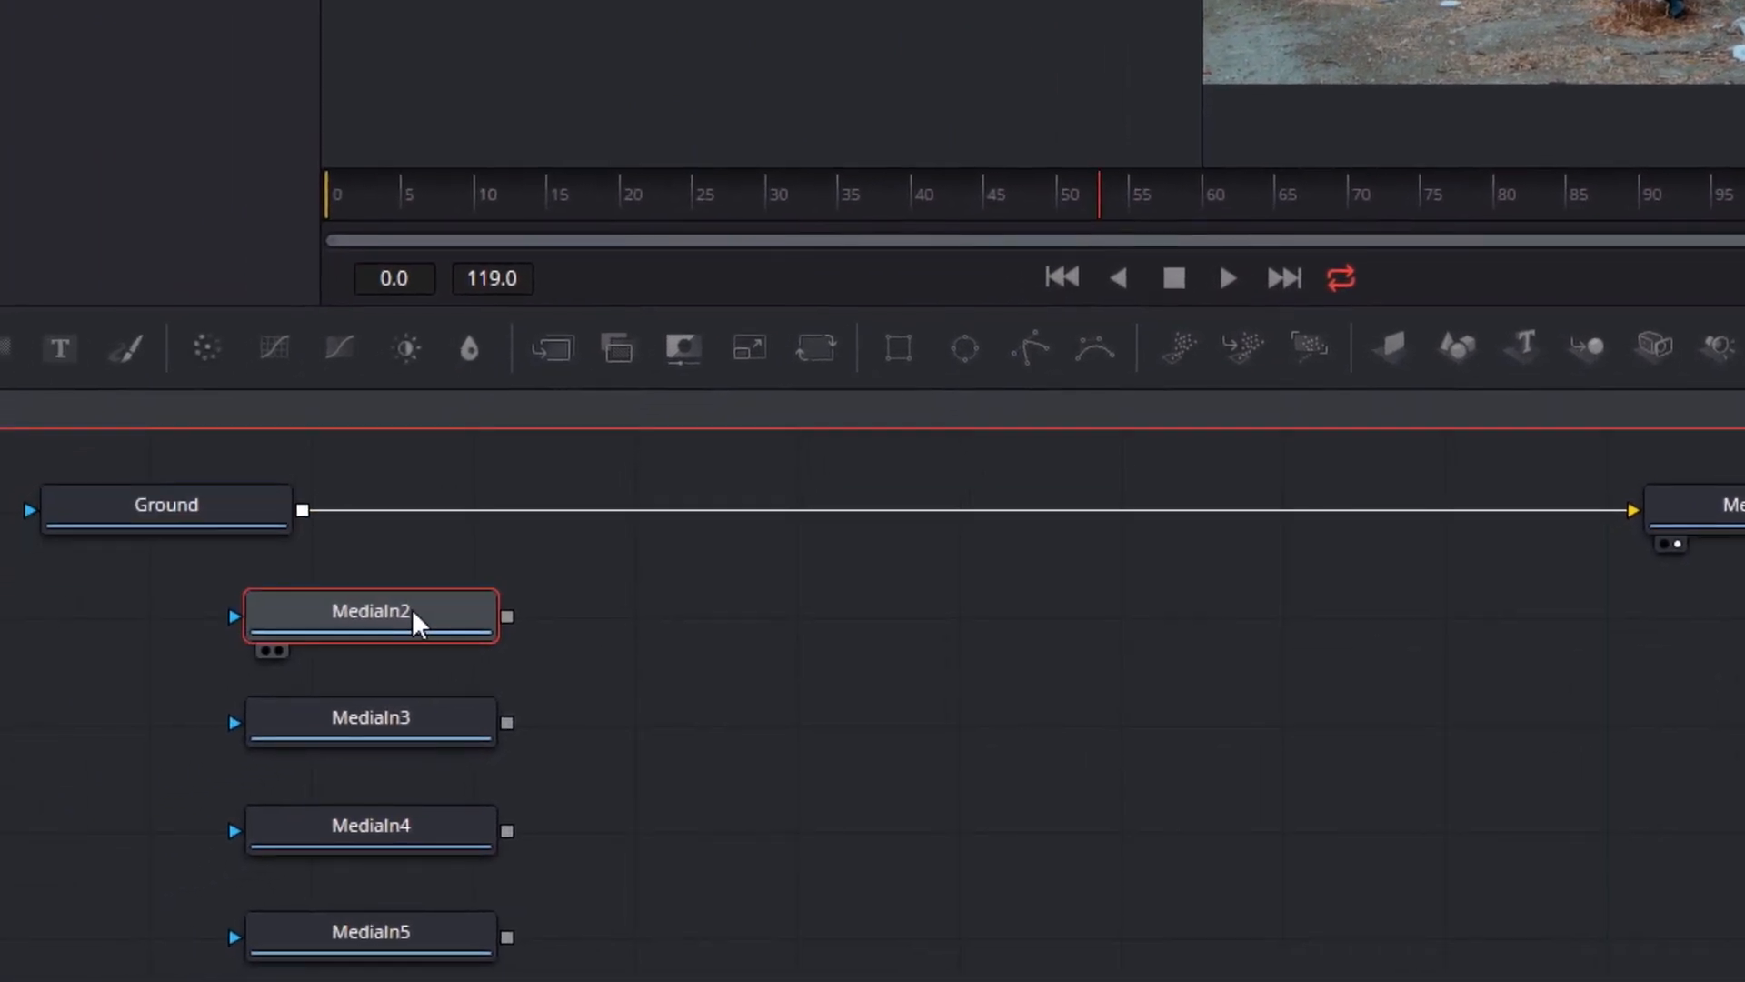
pyautogui.press('F2')
pyautogui.write('UFO')
pyautogui.click(420, 711)
pyautogui.press('F2')
pyautogui.write('Sky')
pyautogui.press('Return')
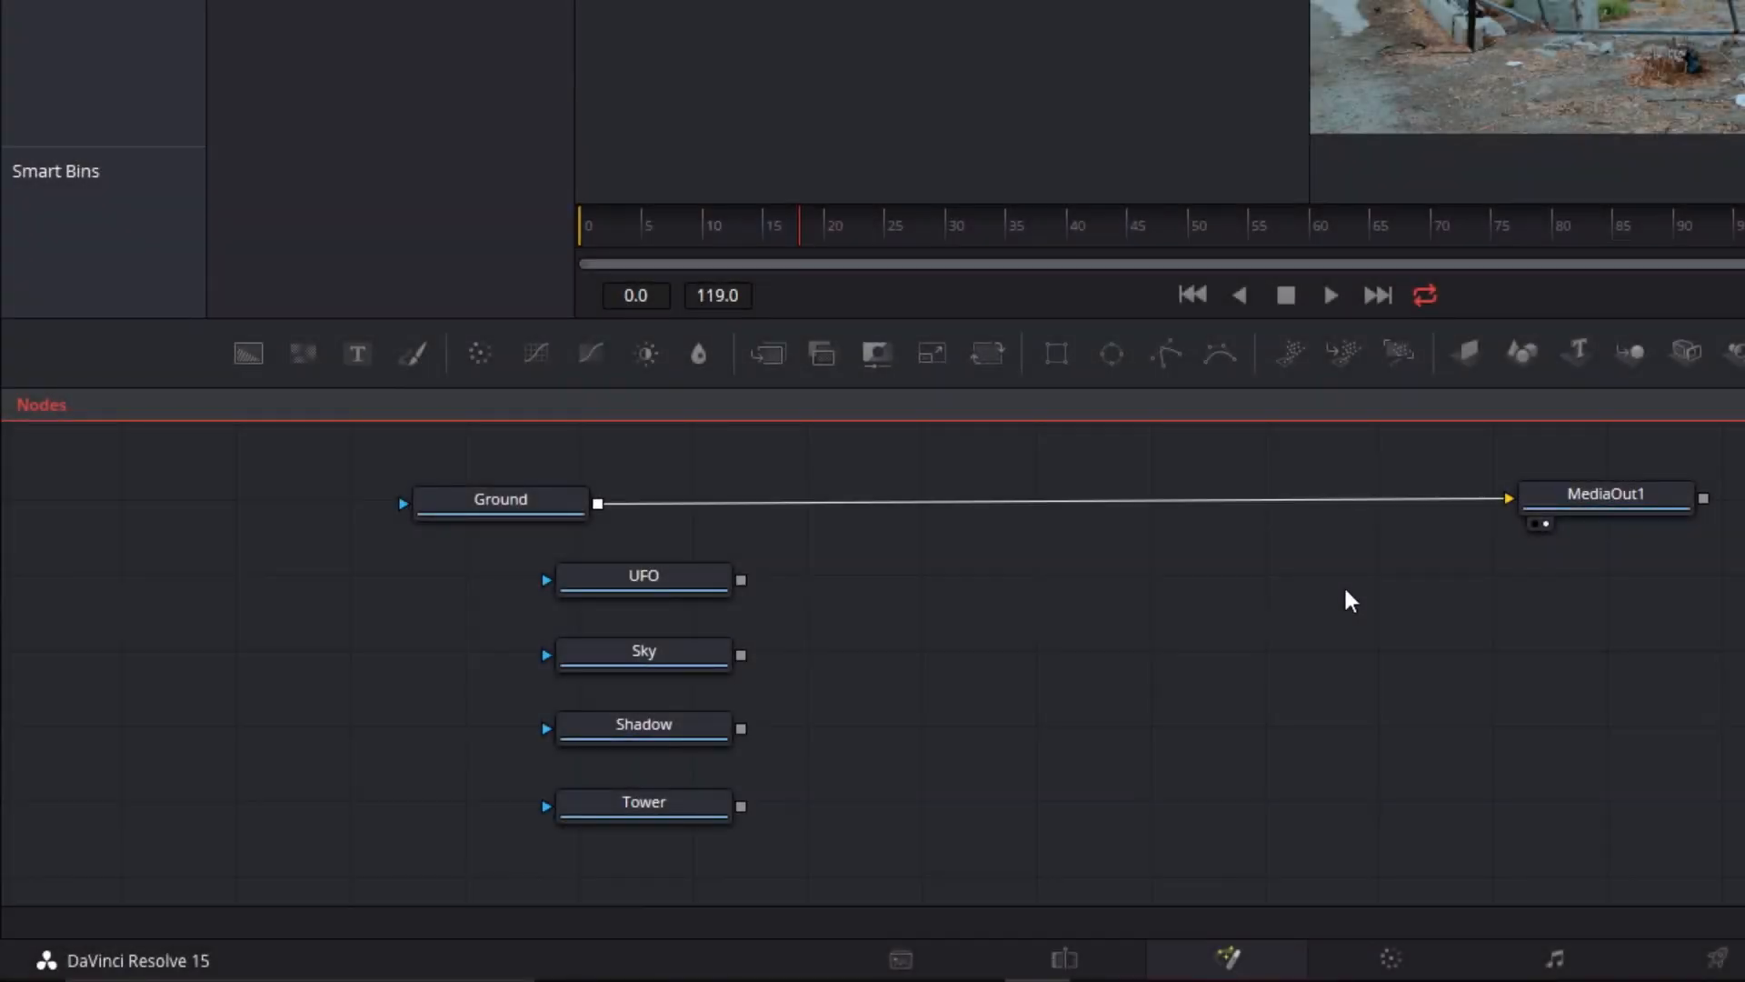
# Turn on tile pictures for the Ground, UFO, Sky, Shadow and Tower nodes together
pyautogui.moveTo(888, 865); pyautogui.dragTo(329, 483)
pyautogui.rightClick(426, 504)
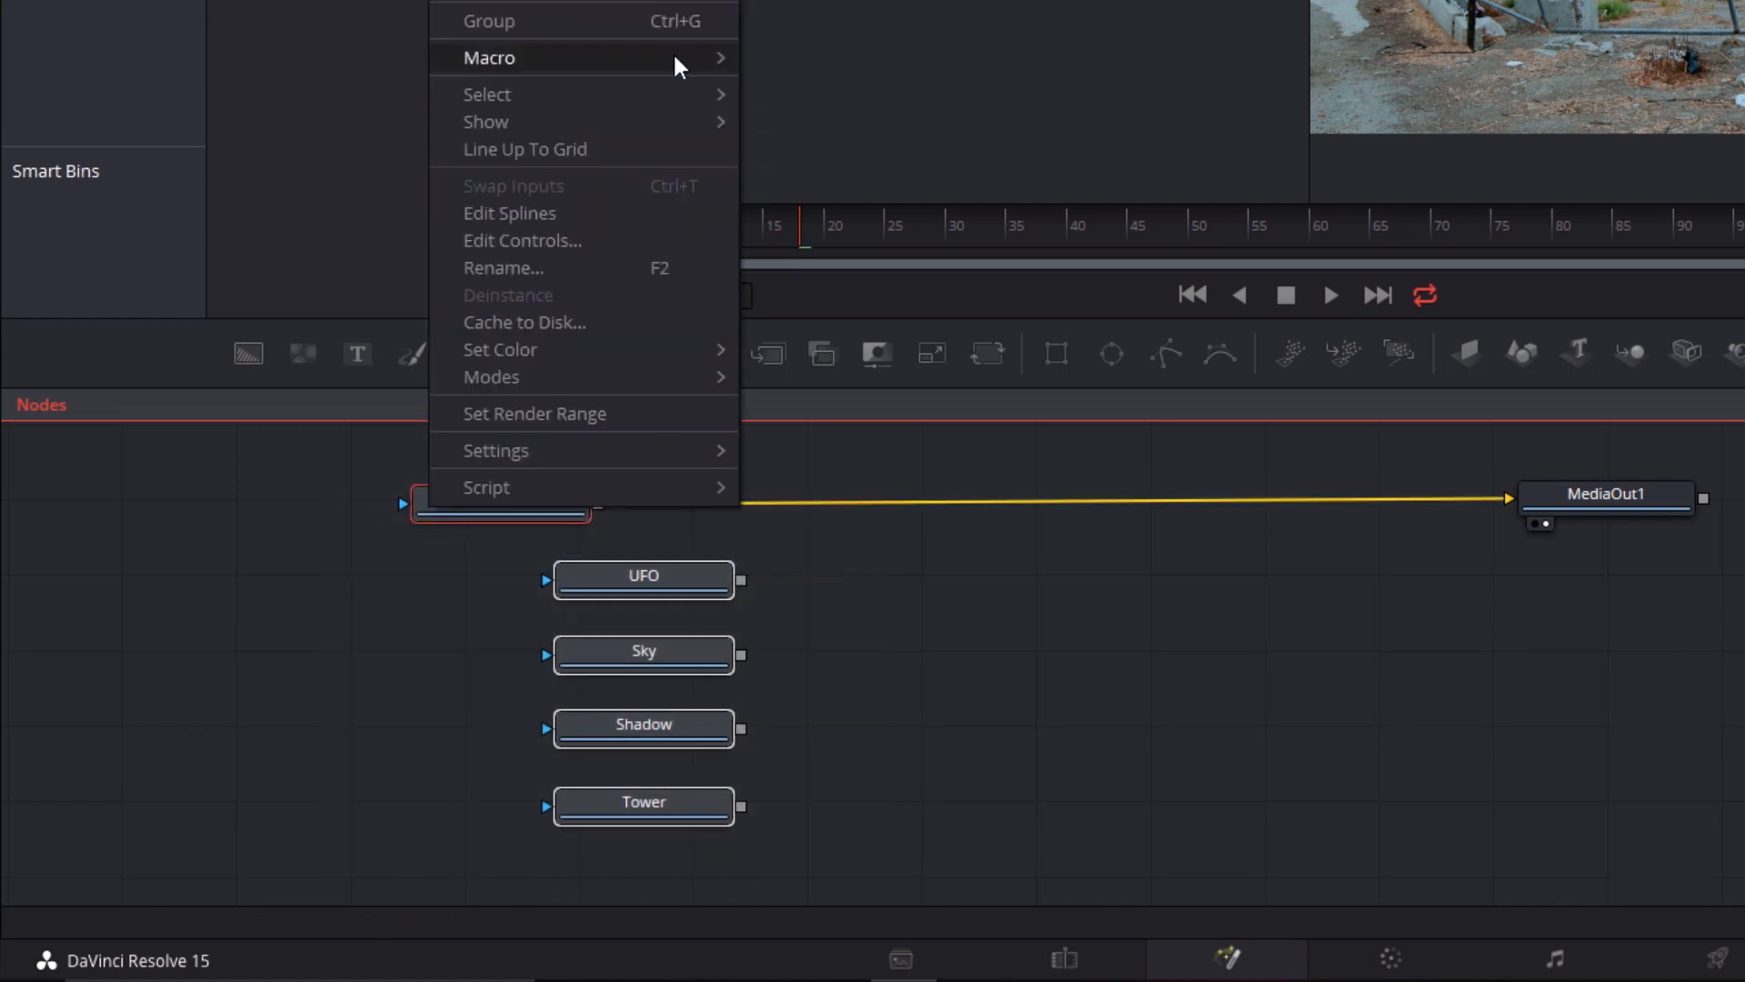
pyautogui.moveTo(591, 121)
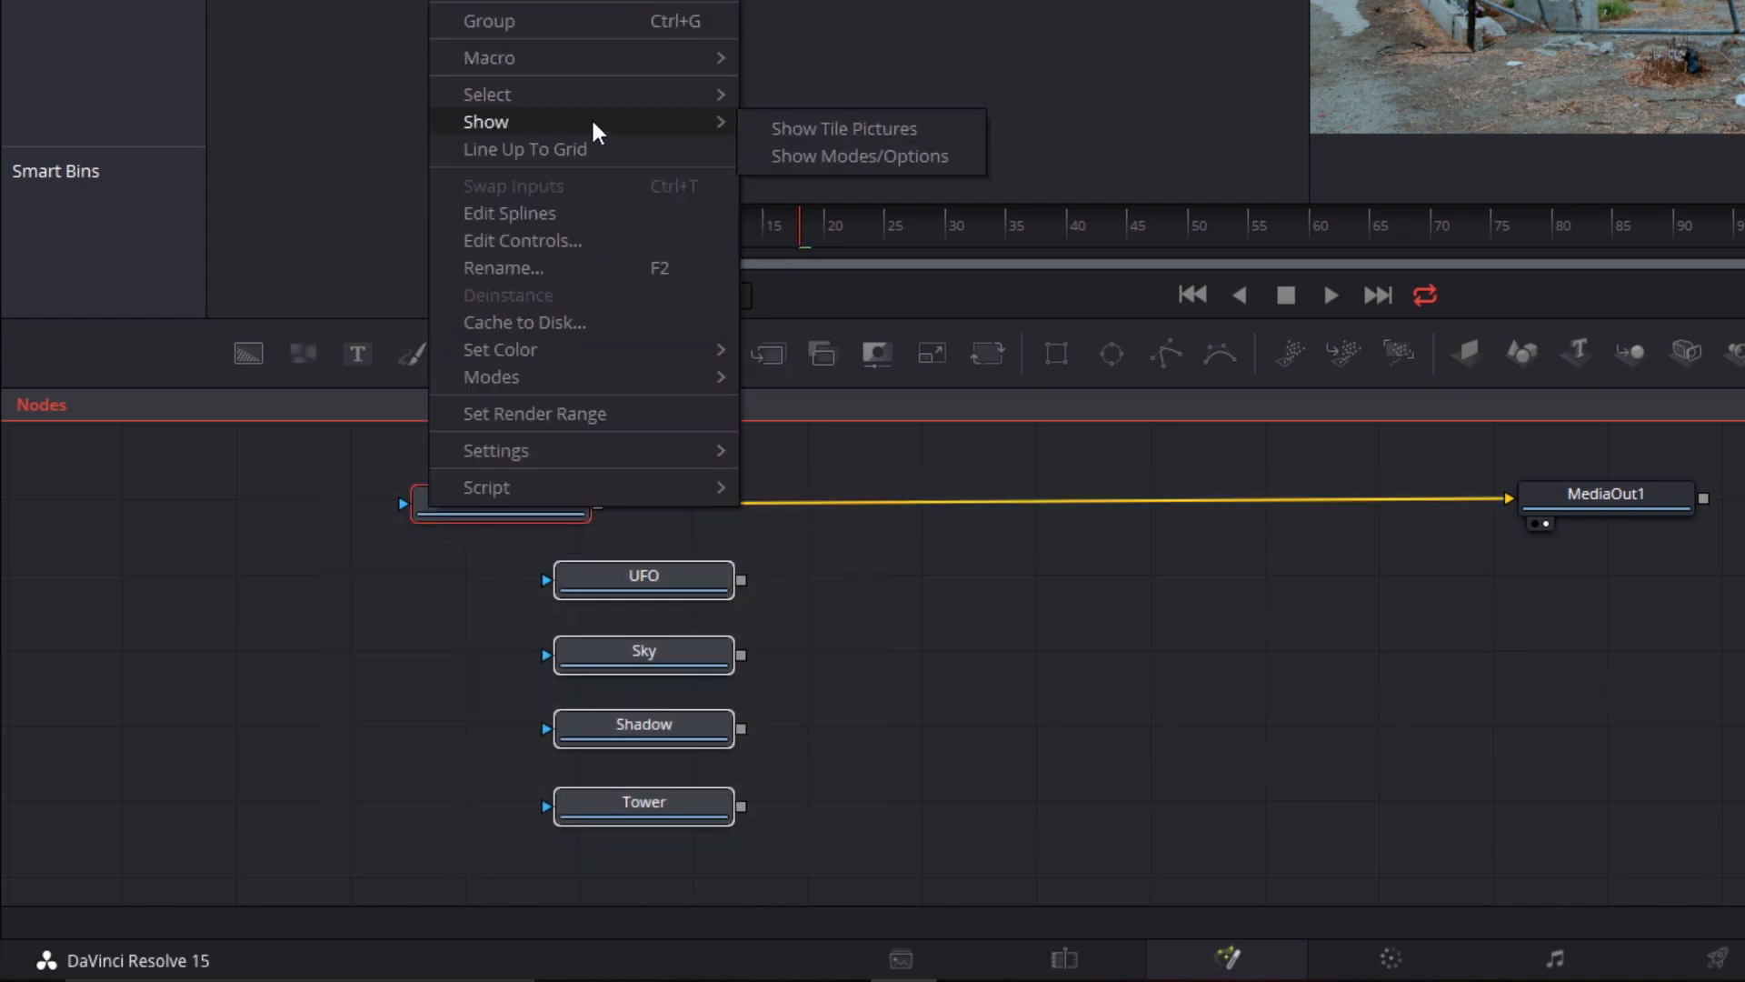
pyautogui.click(919, 144)
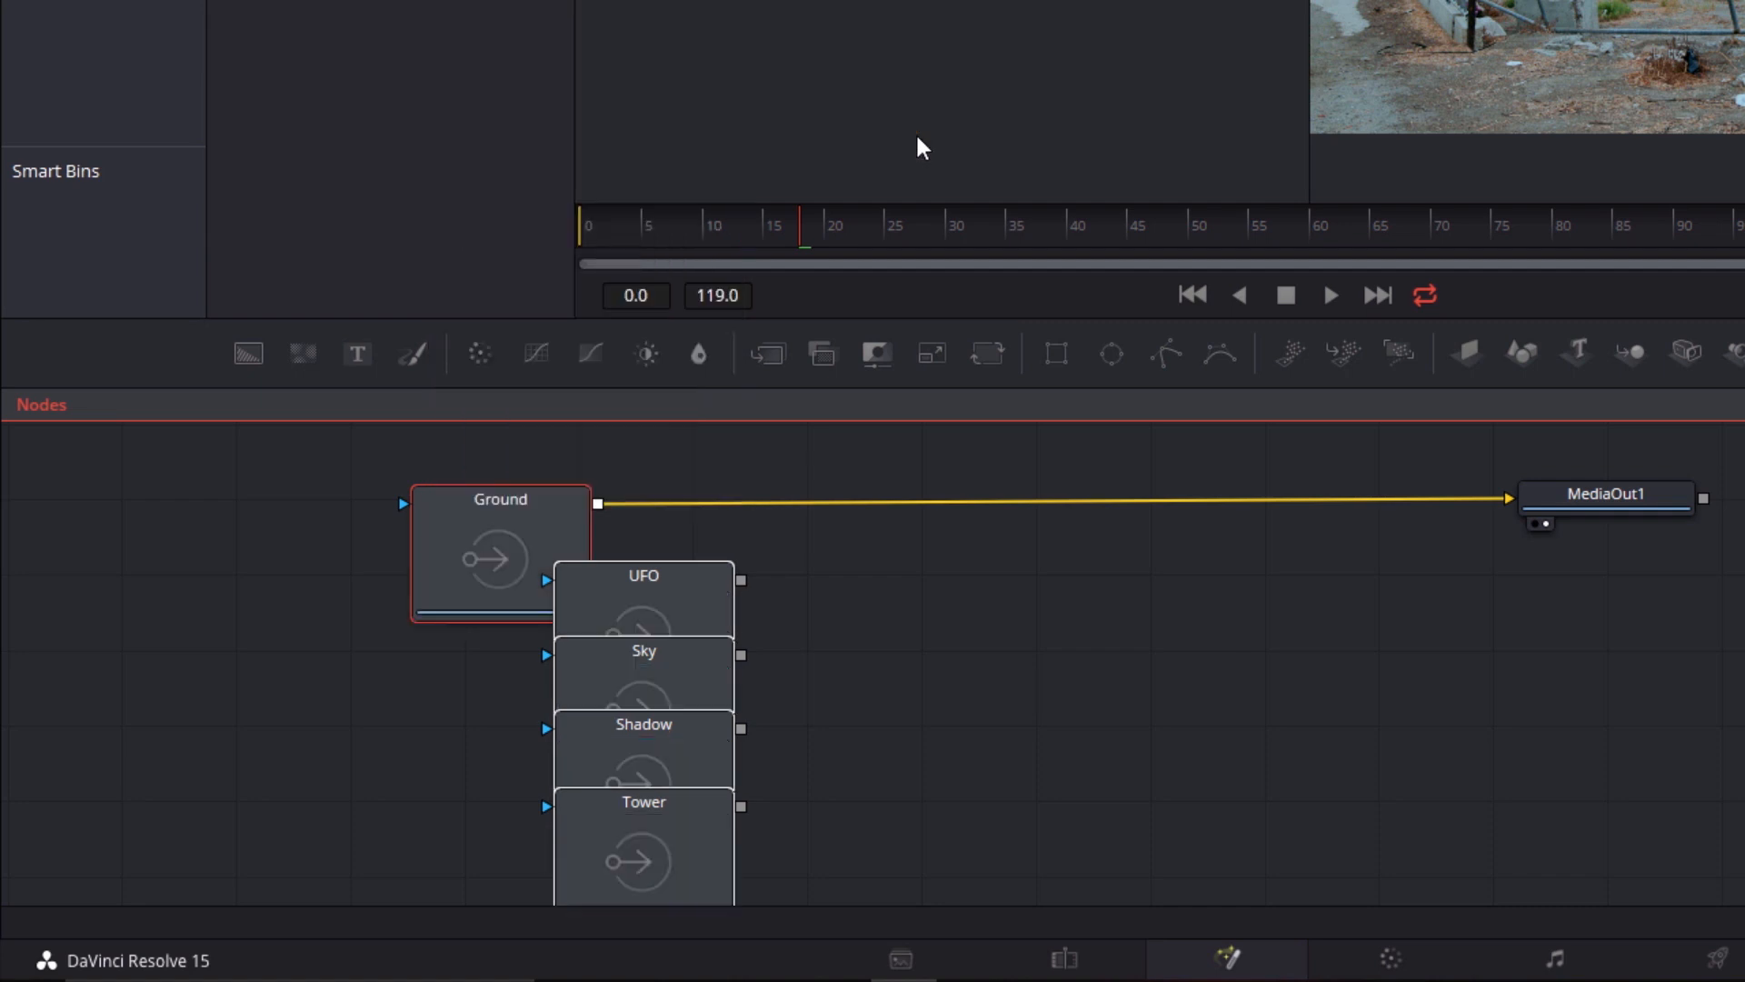
pyautogui.click(1059, 725)
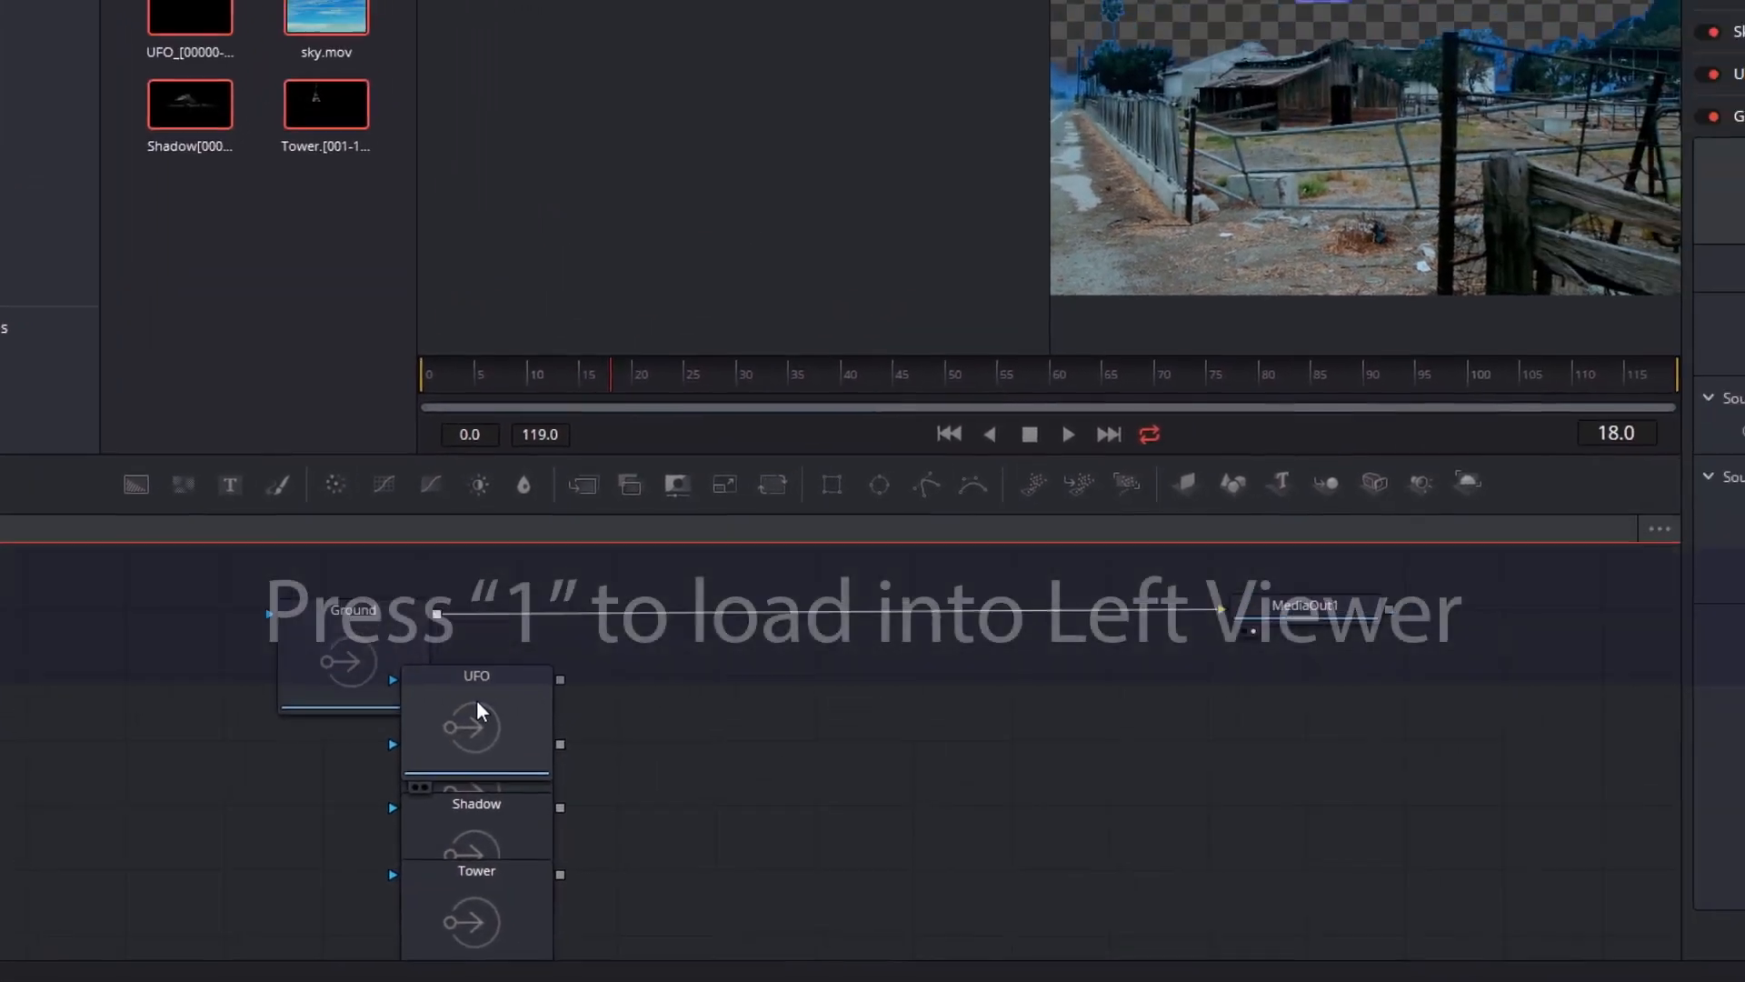
# Pull the UFO and Sky nodes out of the stack, loading UFO into the left viewer and Sky into the right viewer
pyautogui.moveTo(477, 709); pyautogui.dragTo(745, 729)
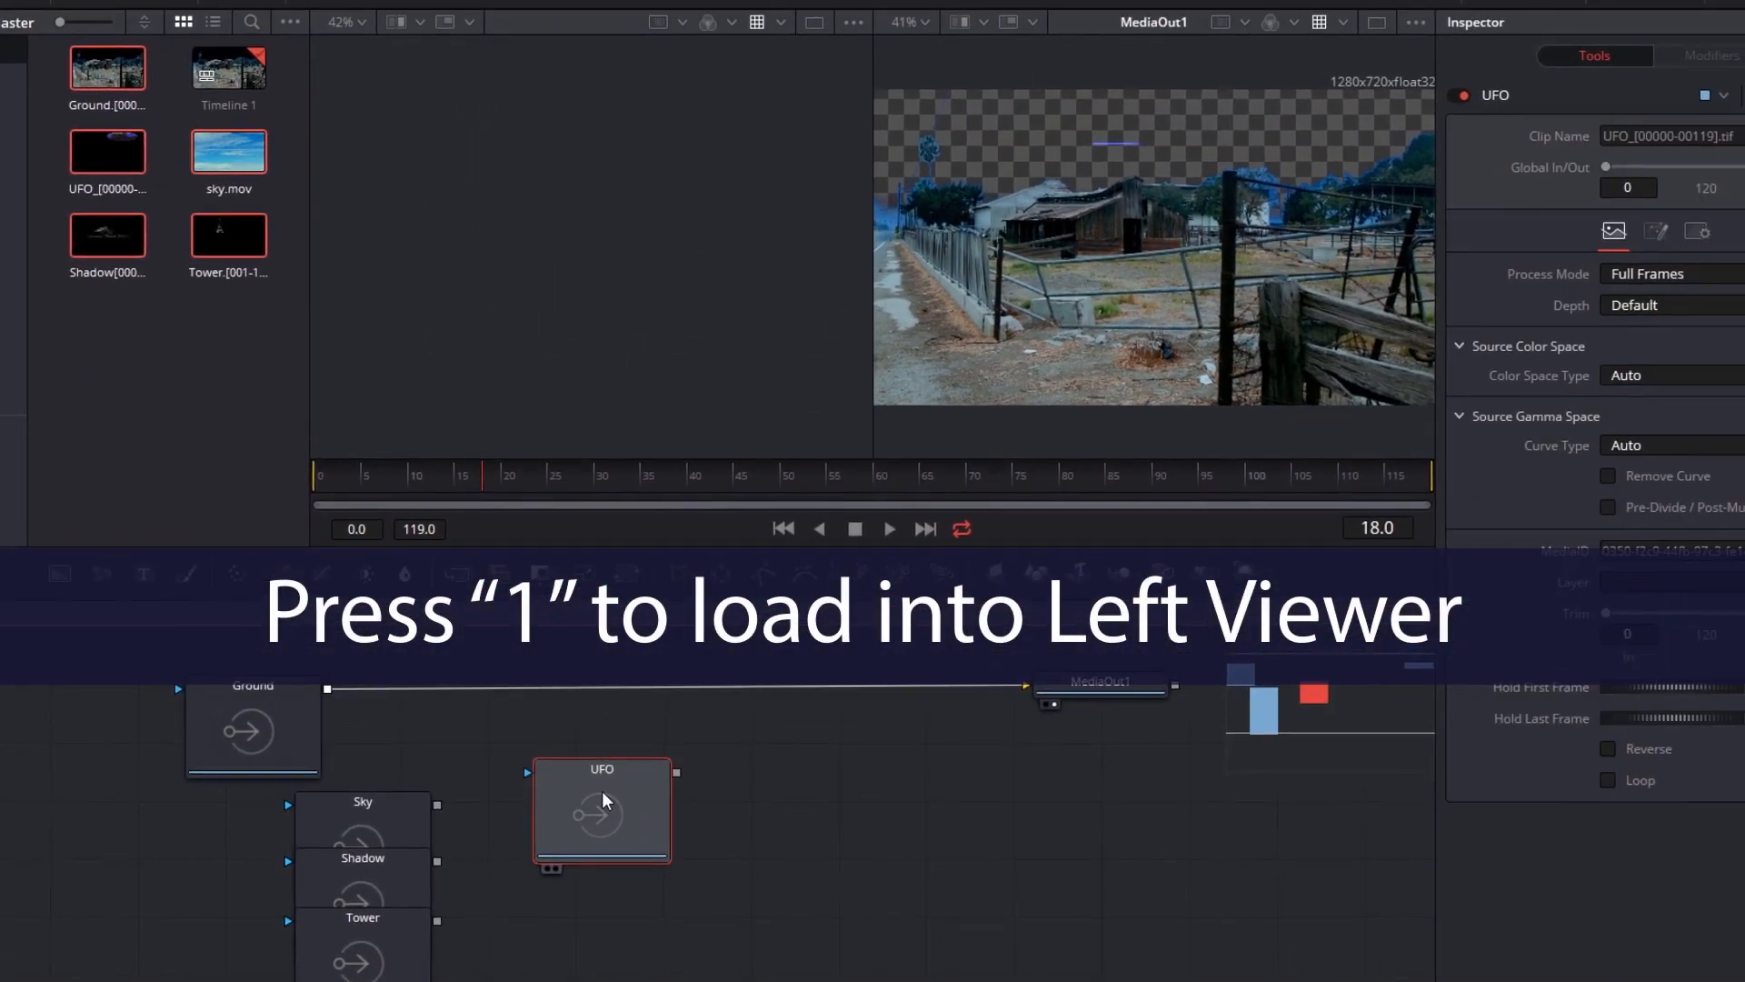
pyautogui.press('1')
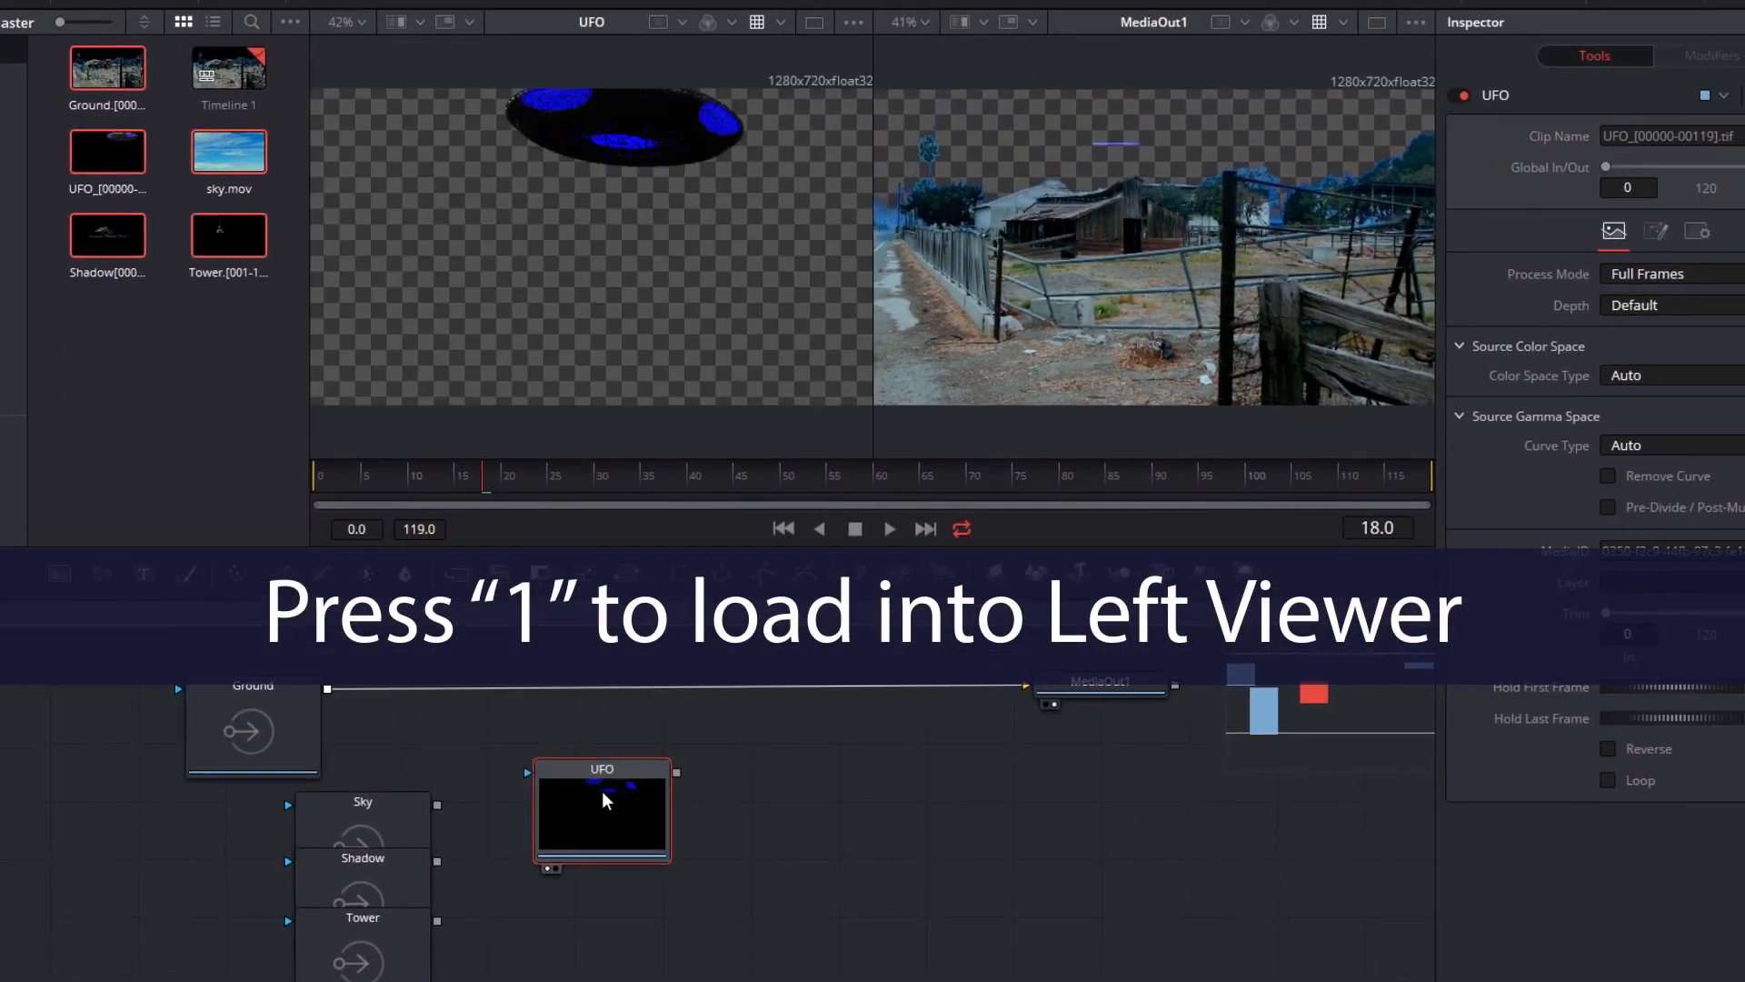
pyautogui.click(367, 824)
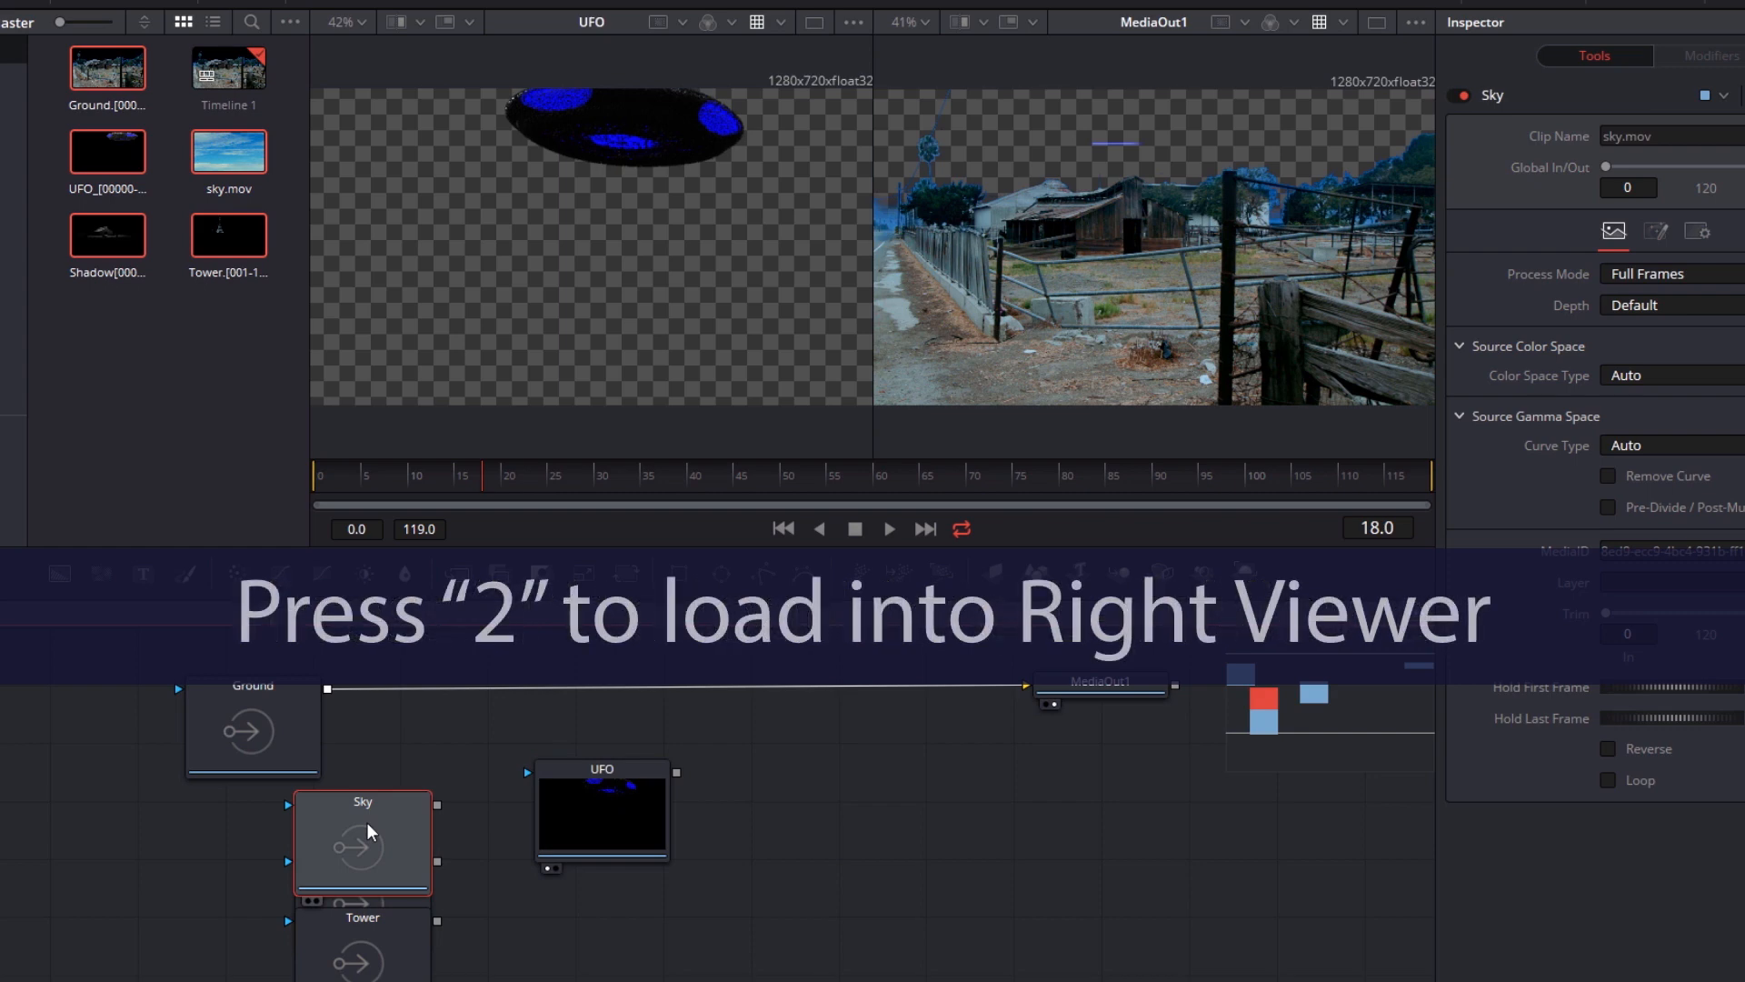
pyautogui.press('2')
pyautogui.moveTo(367, 825); pyautogui.dragTo(965, 811)
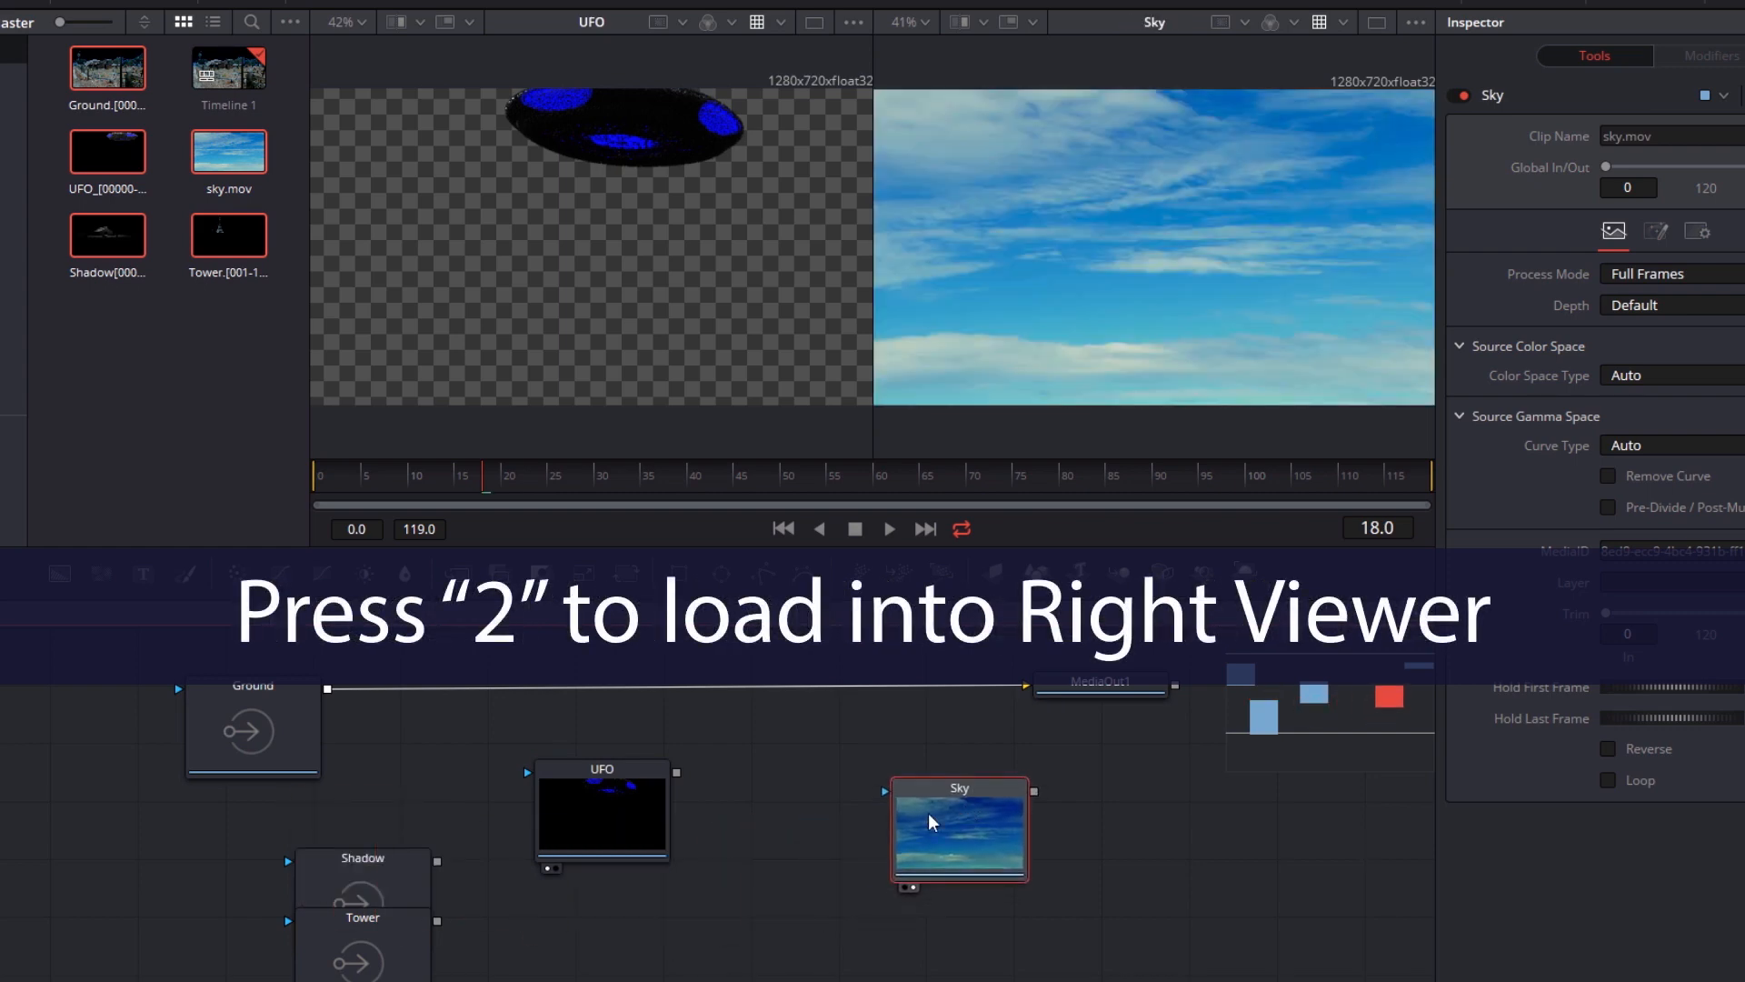
# Separate the Shadow and Tower nodes, loading Shadow into the left viewer and Tower into the right viewer
pyautogui.click(375, 888)
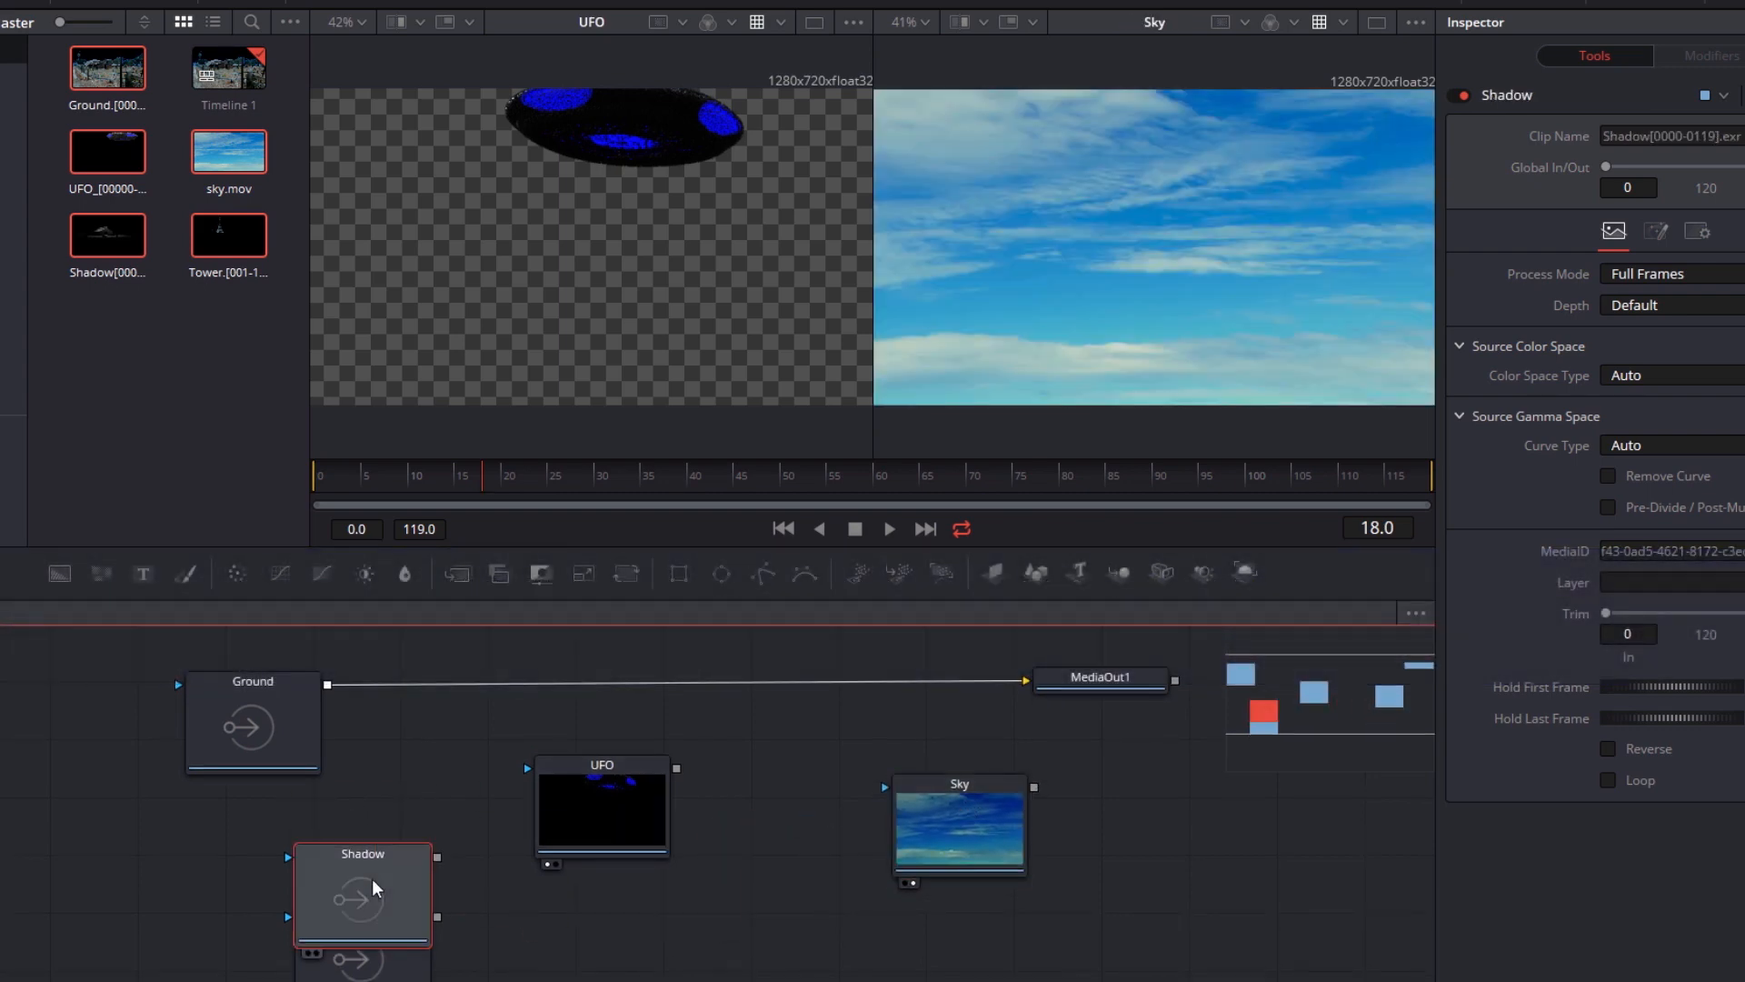
pyautogui.press('1')
pyautogui.moveTo(389, 898); pyautogui.dragTo(152, 898)
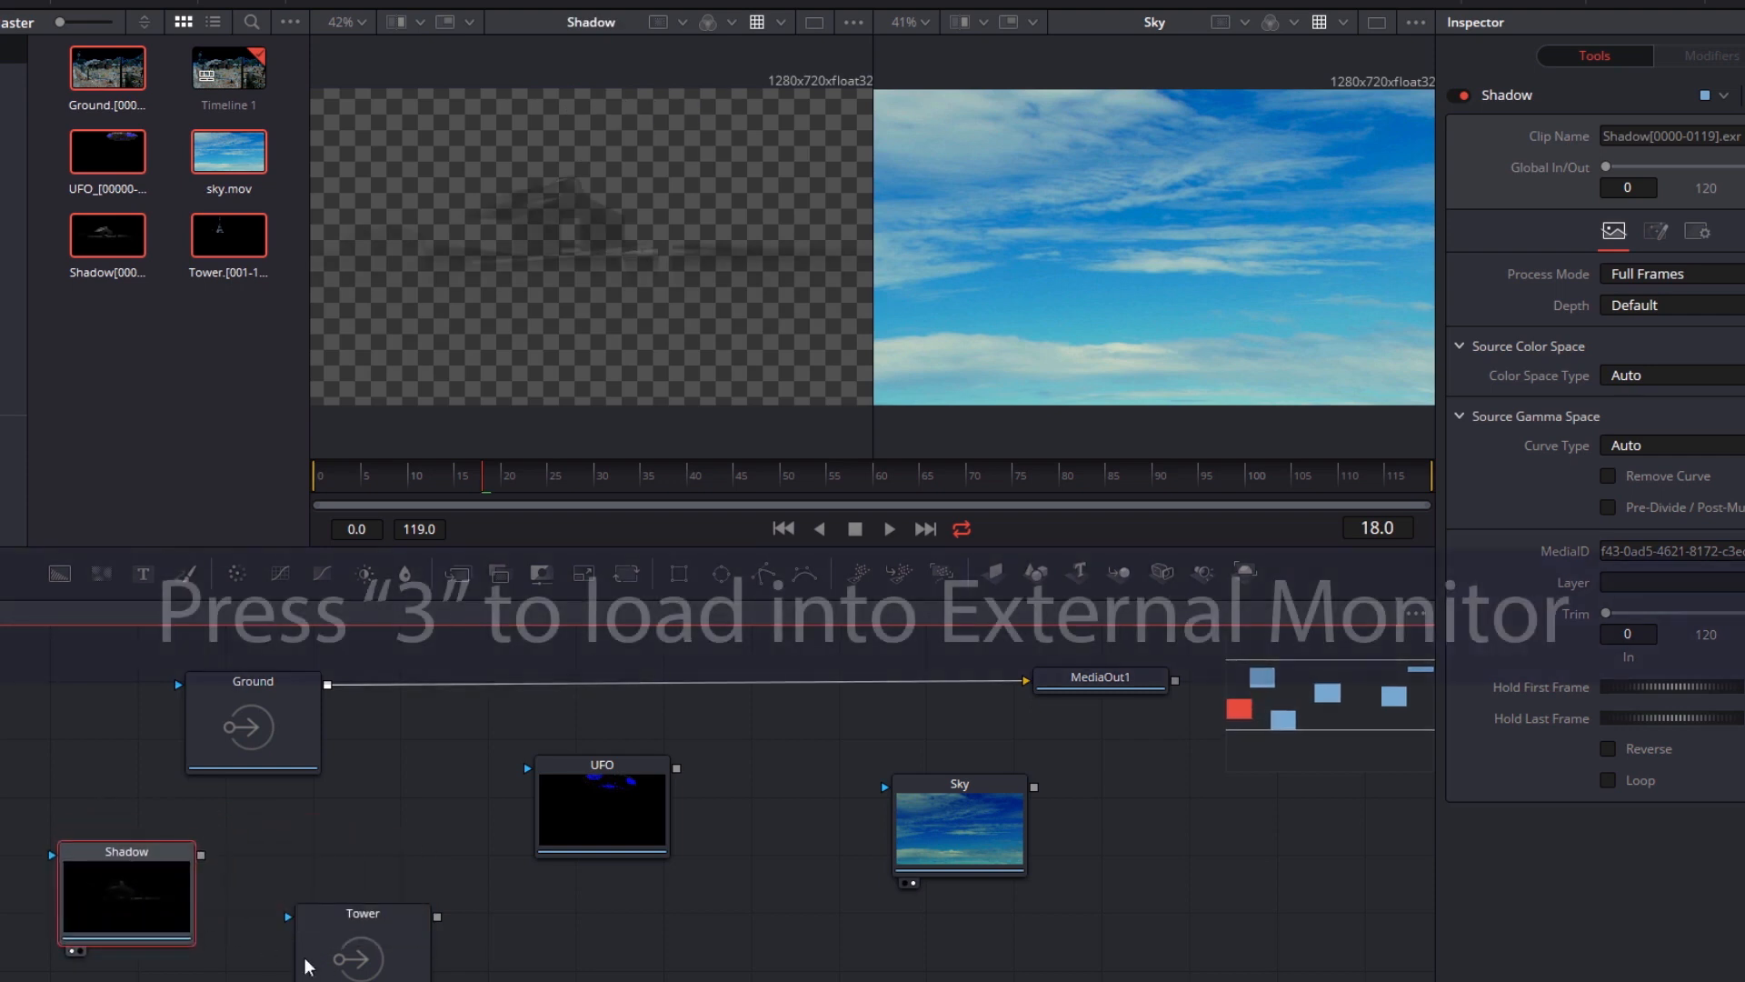
pyautogui.moveTo(379, 976); pyautogui.dragTo(405, 914)
pyautogui.click(405, 905)
pyautogui.press('3')
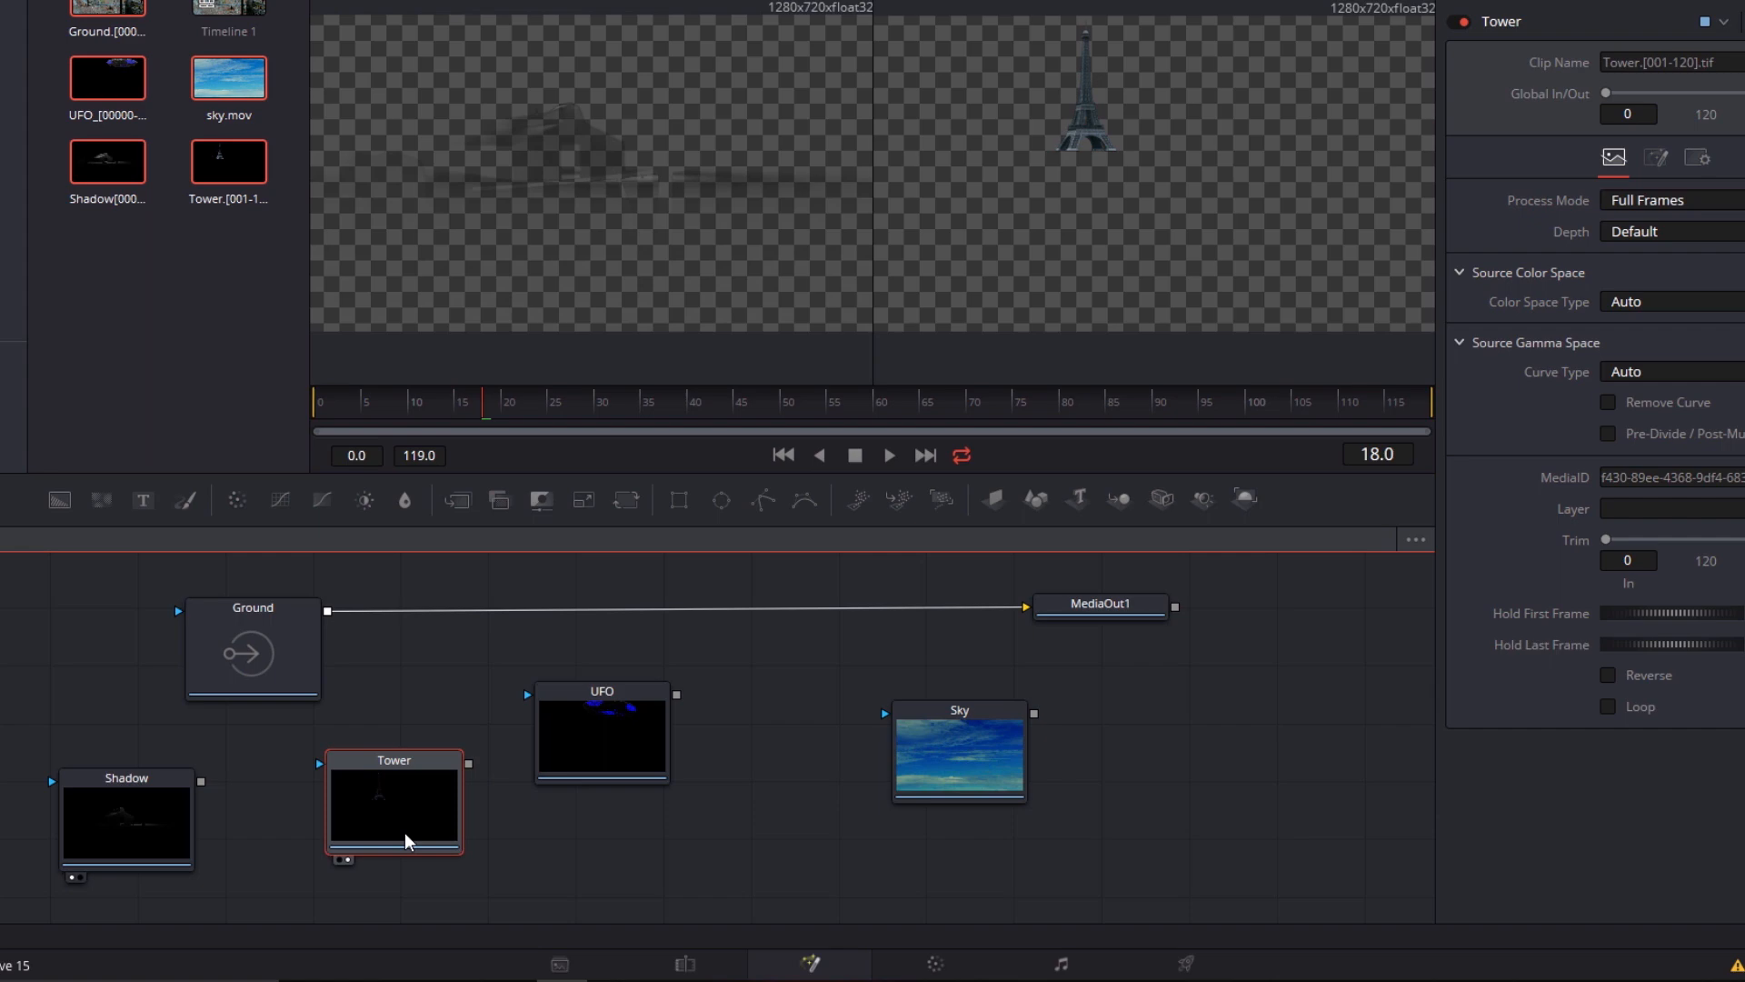
# Load the Ground node into the left viewer and scrub through its frames
pyautogui.click(274, 669)
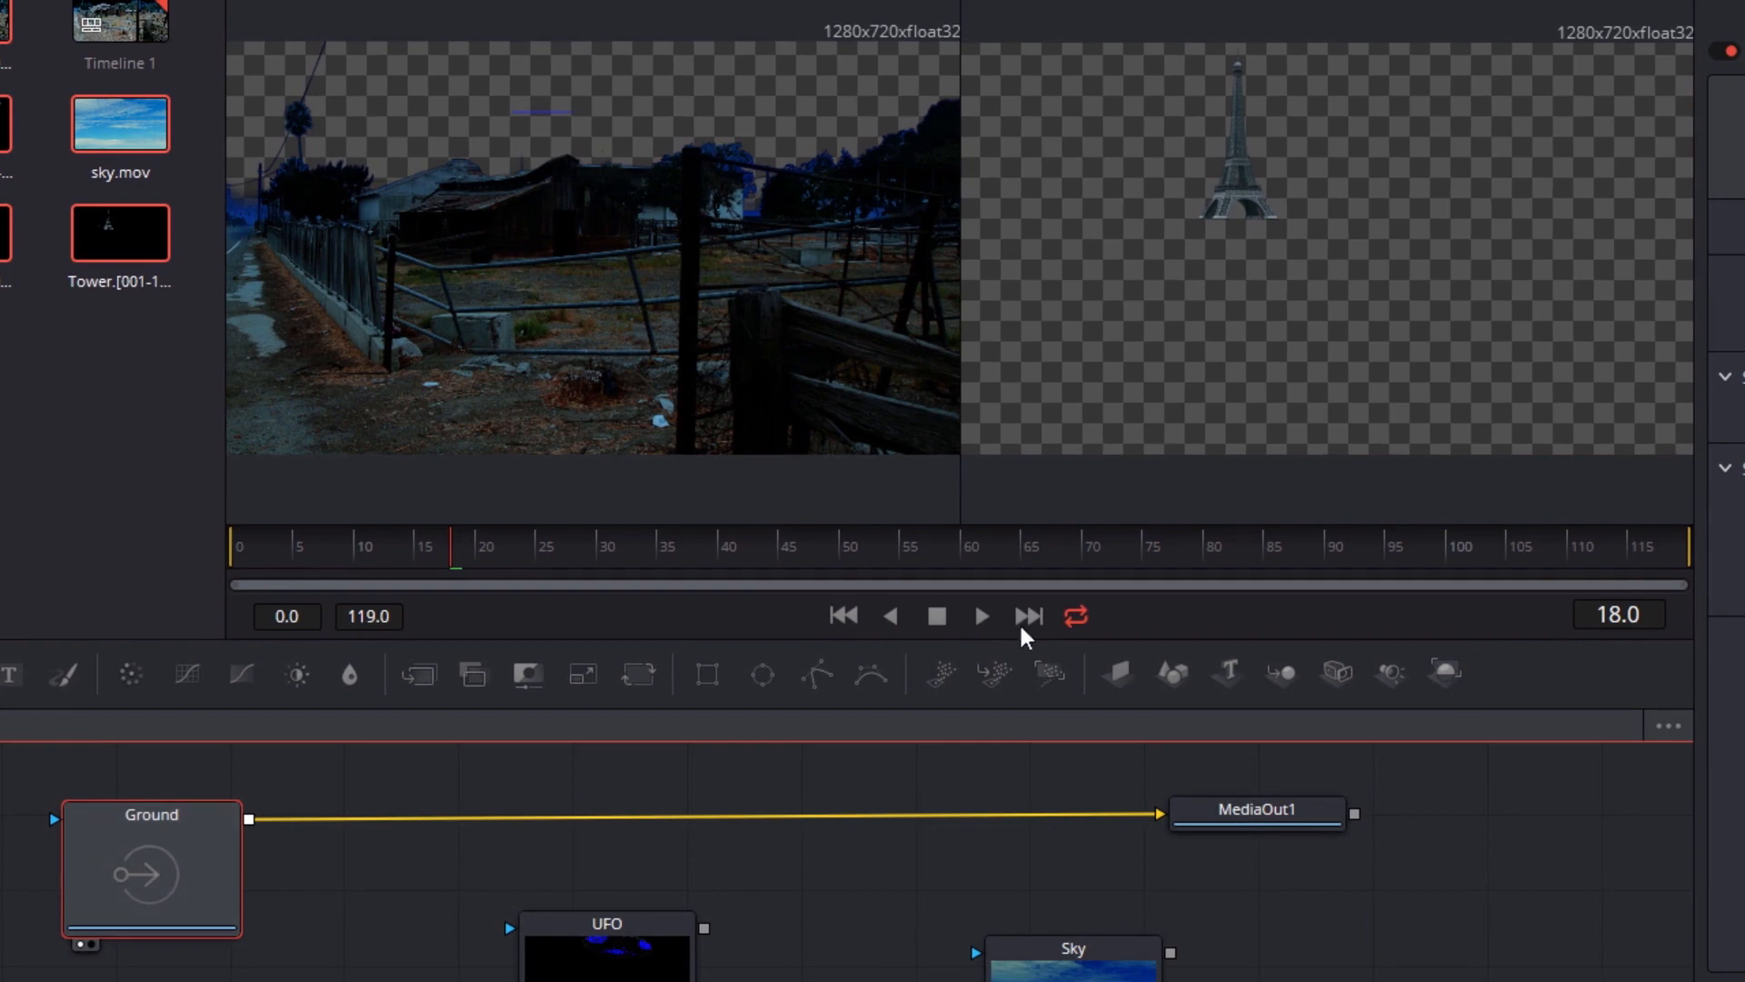
pyautogui.press('Left')
pyautogui.moveTo(452, 565); pyautogui.dragTo(543, 566)
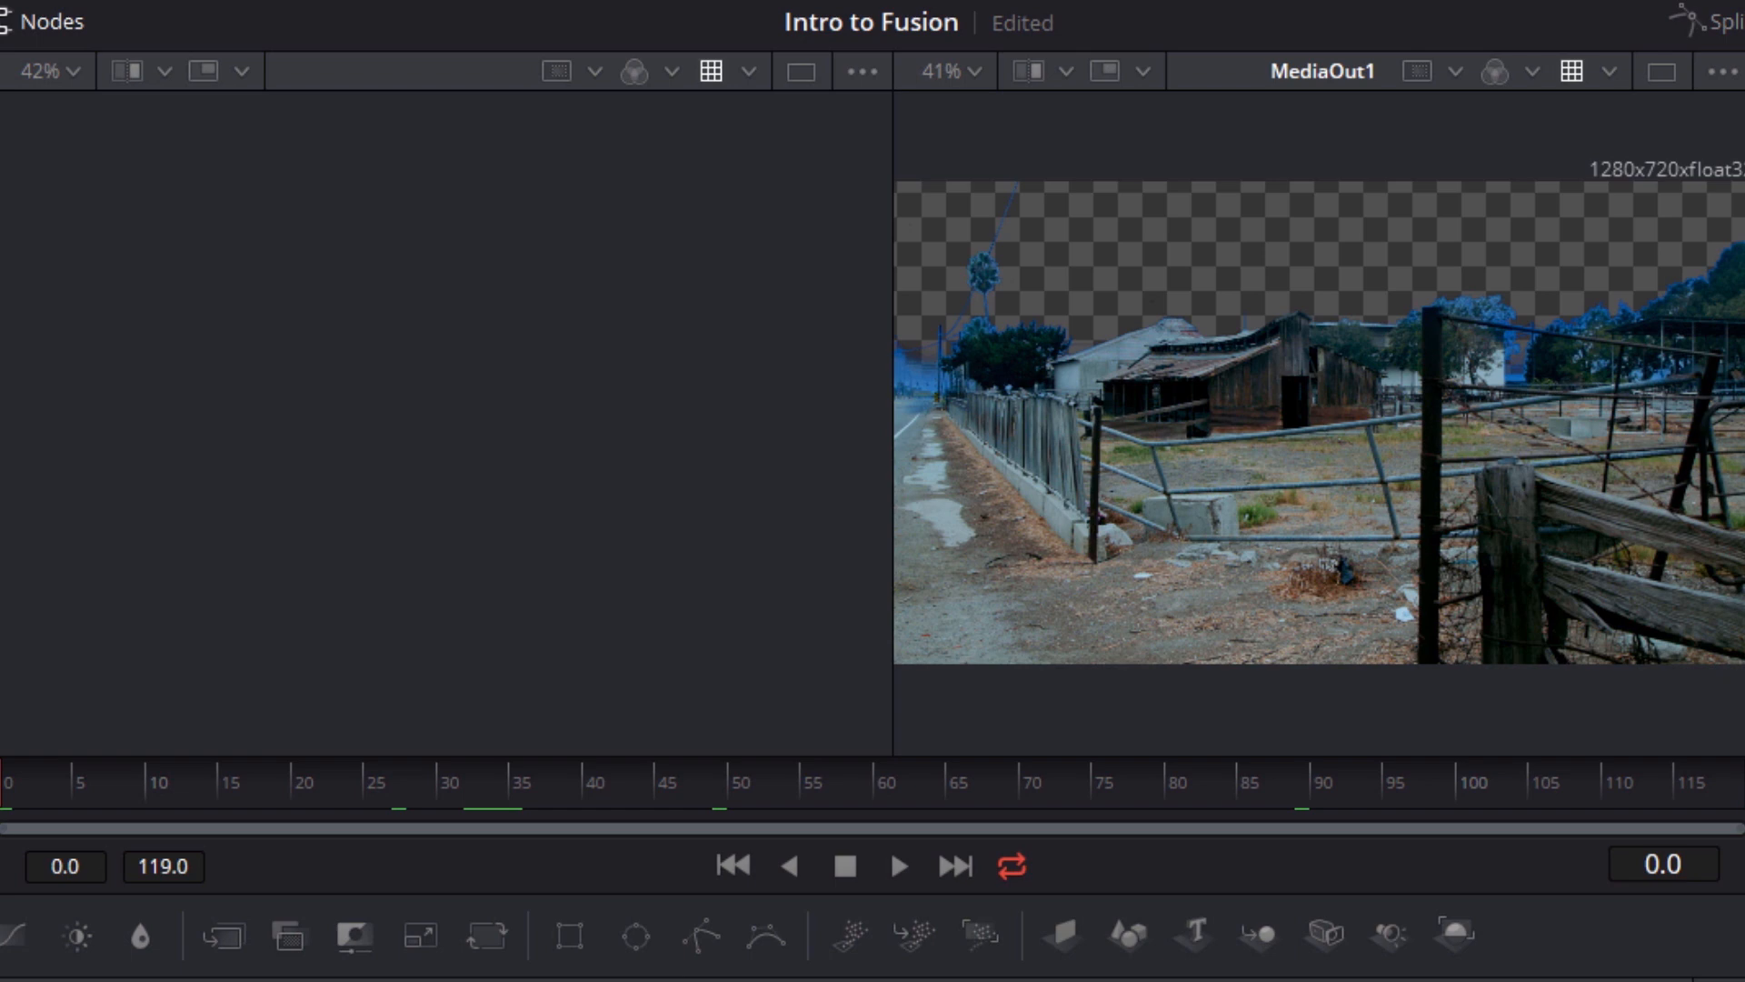
# Play the composition from frame 0 and stop it at frame 78
pyautogui.click(915, 869)
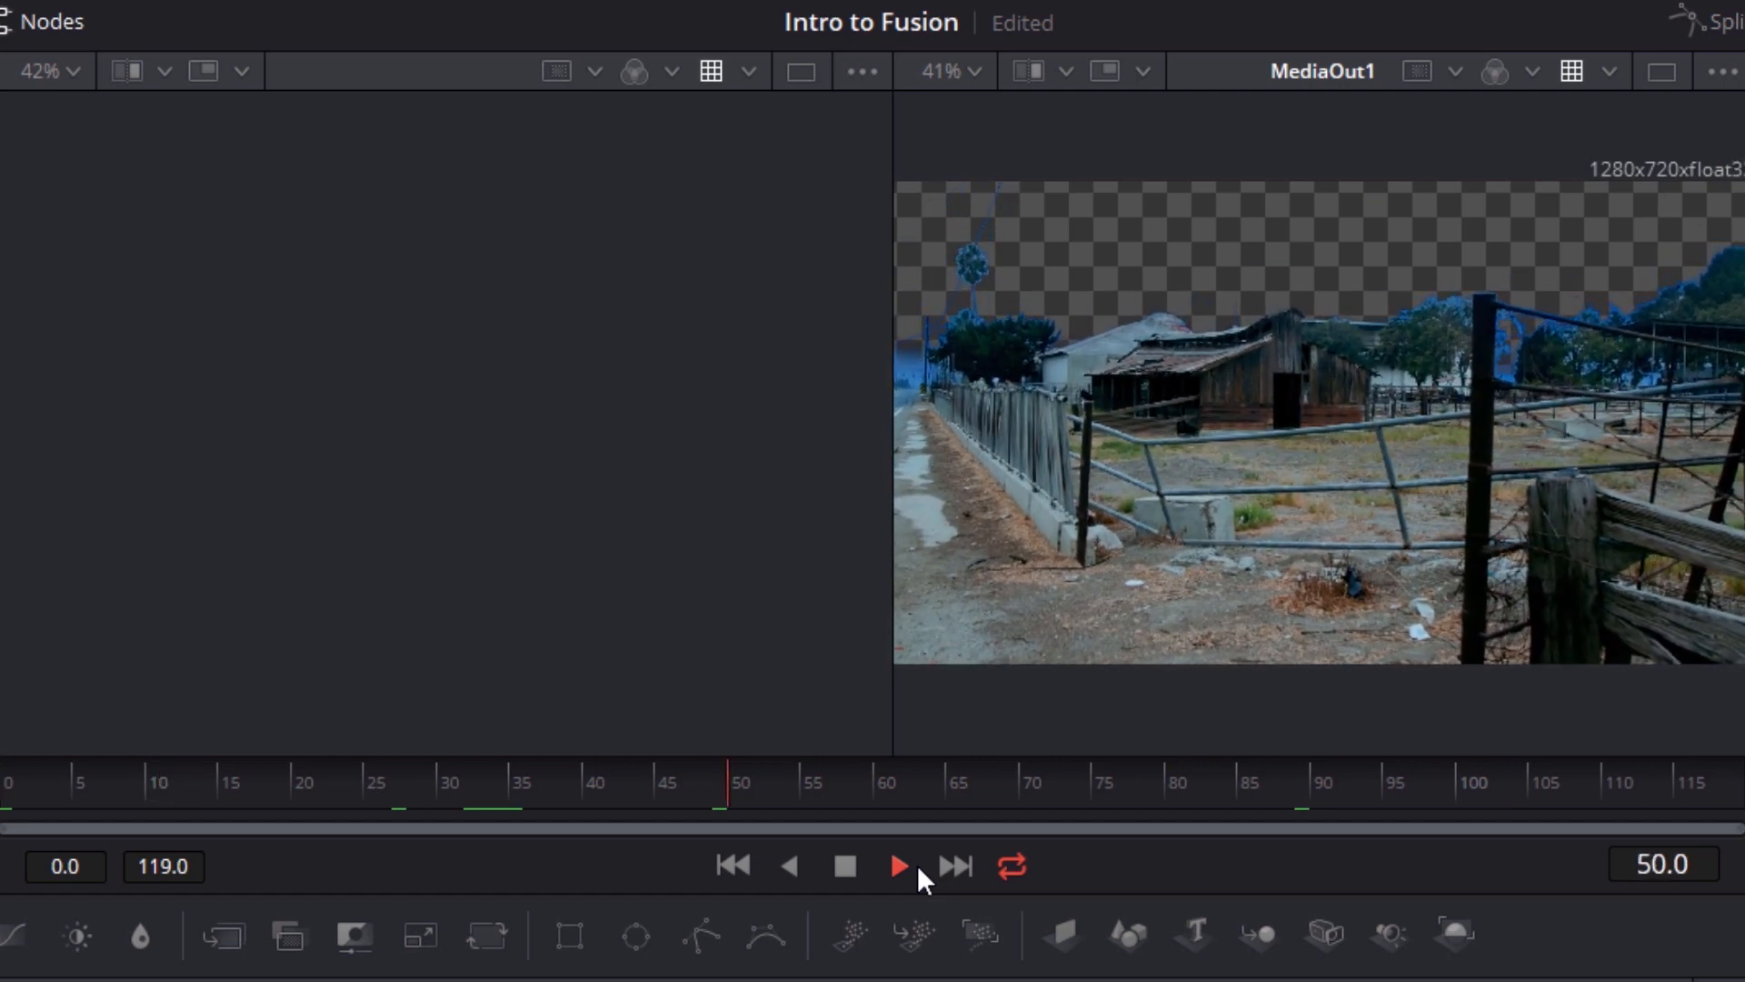
pyautogui.click(845, 866)
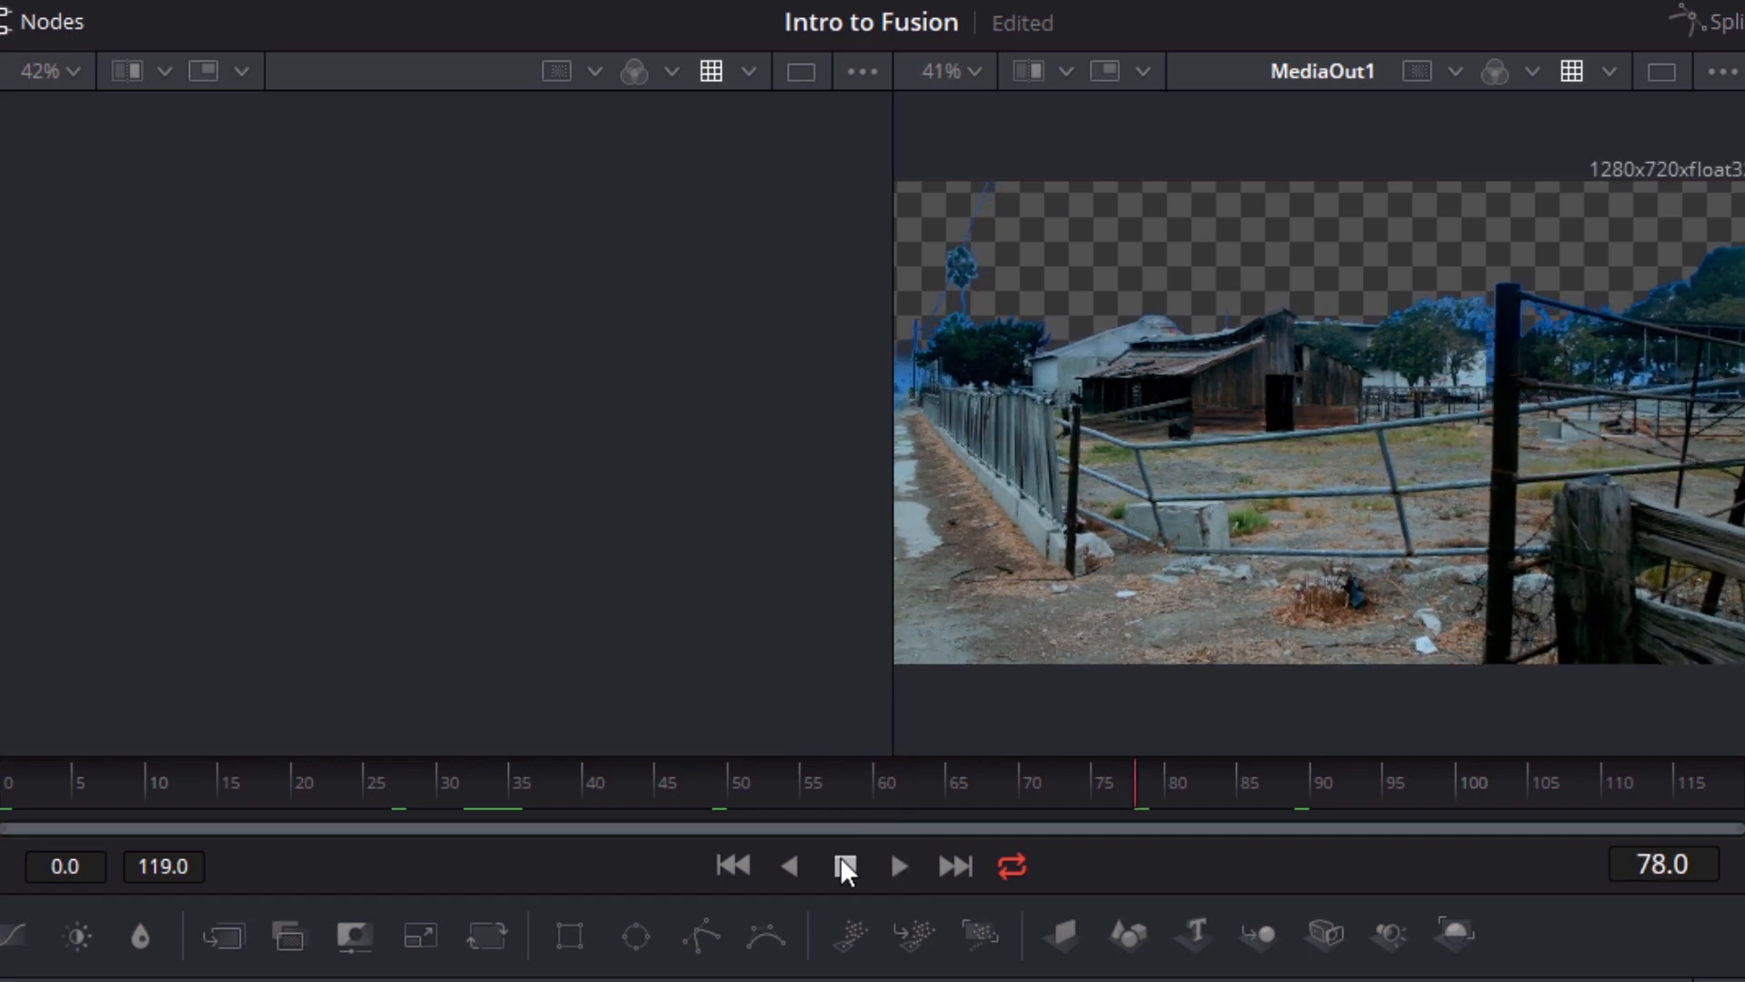
# Switch the playback loop mode to Ping Pong and play the composition
pyautogui.click(1003, 878)
pyautogui.click(1005, 878)
pyautogui.rightClick(1009, 882)
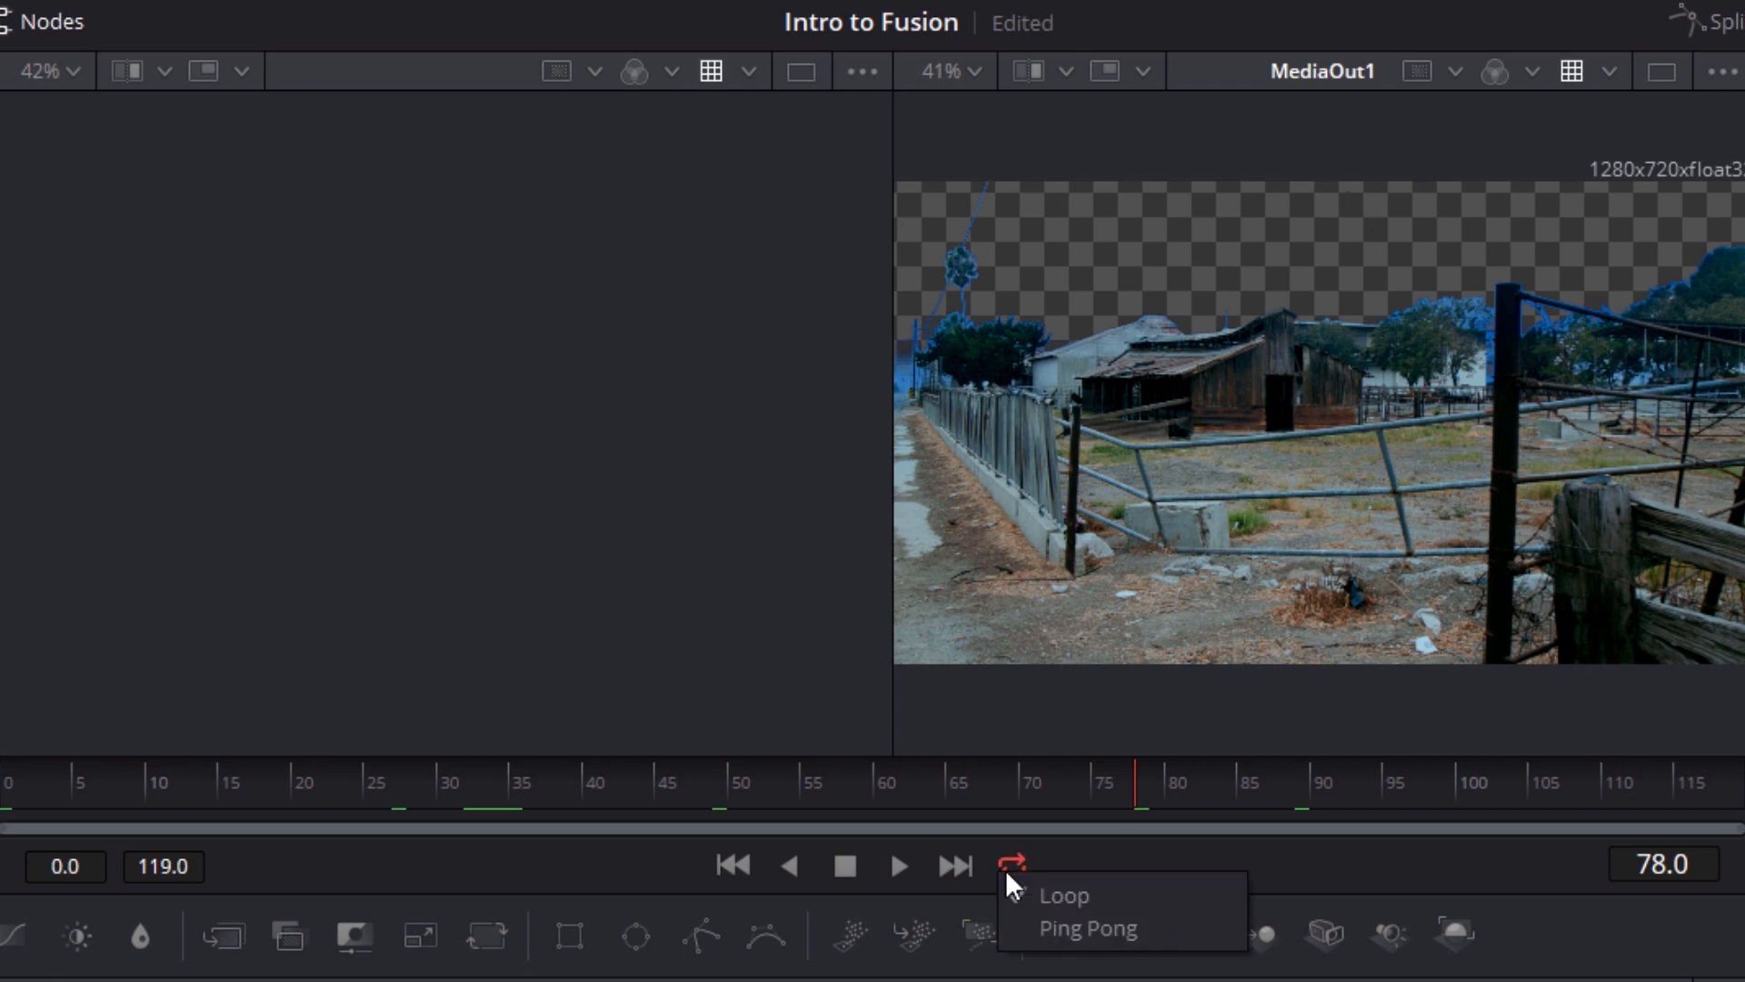
pyautogui.click(1169, 933)
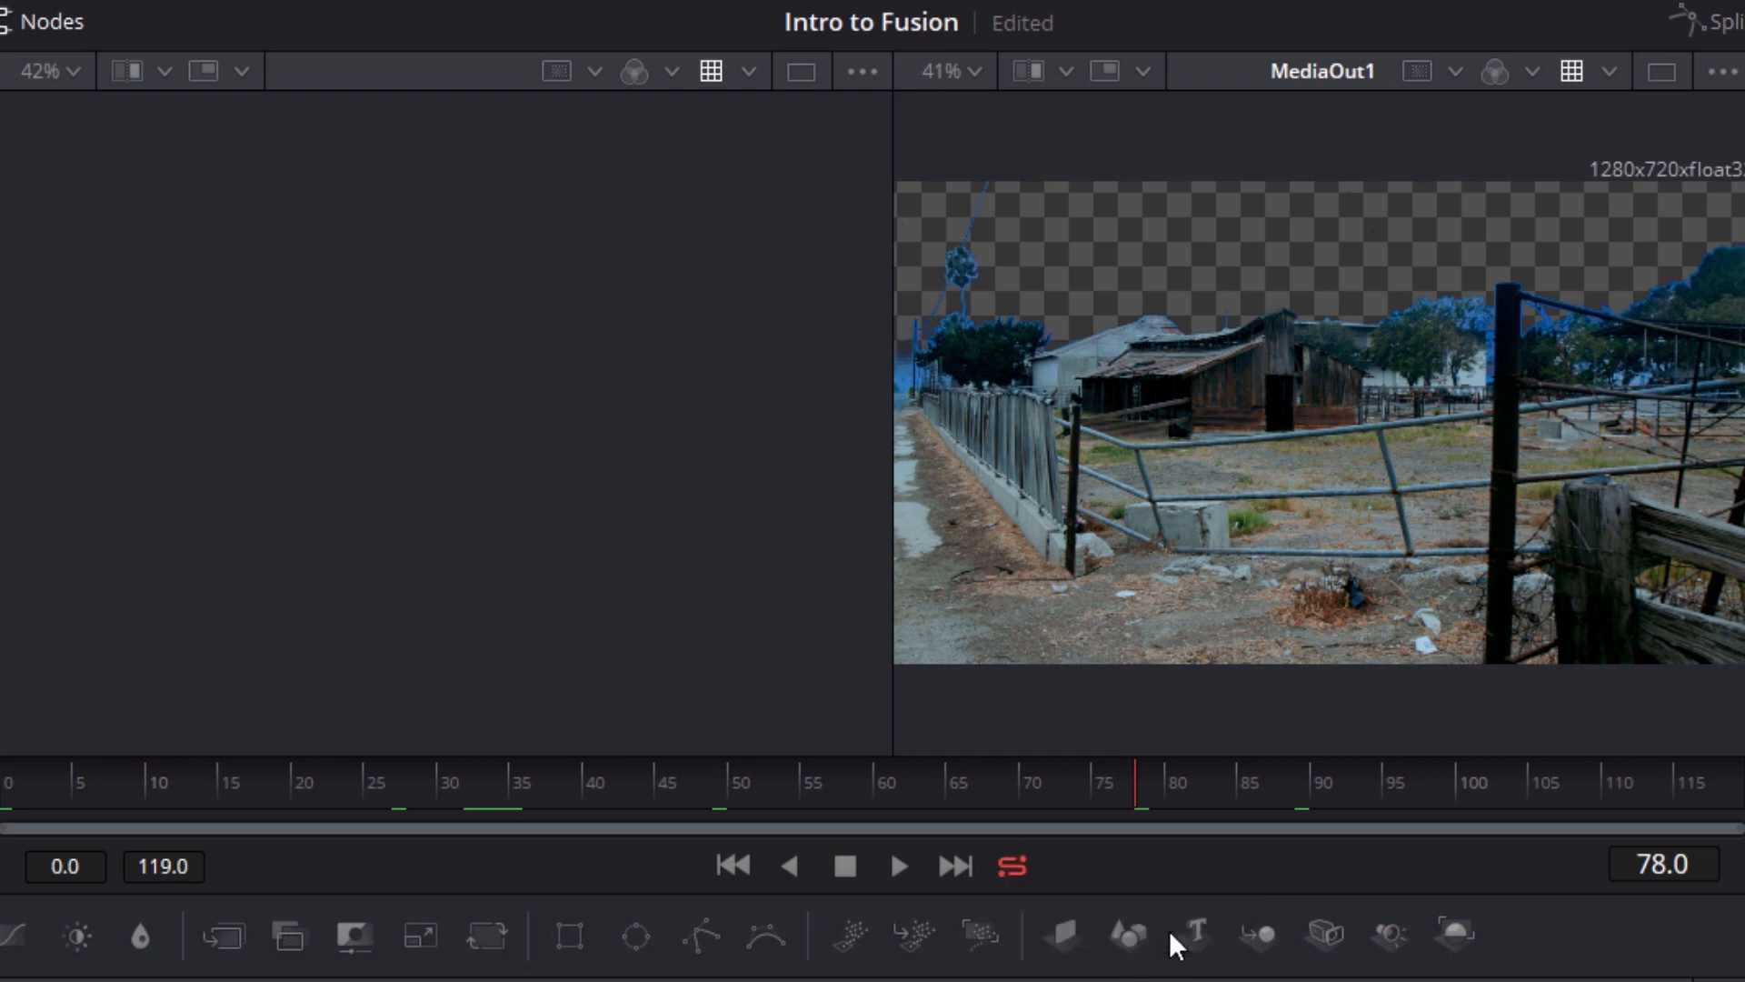
pyautogui.click(904, 870)
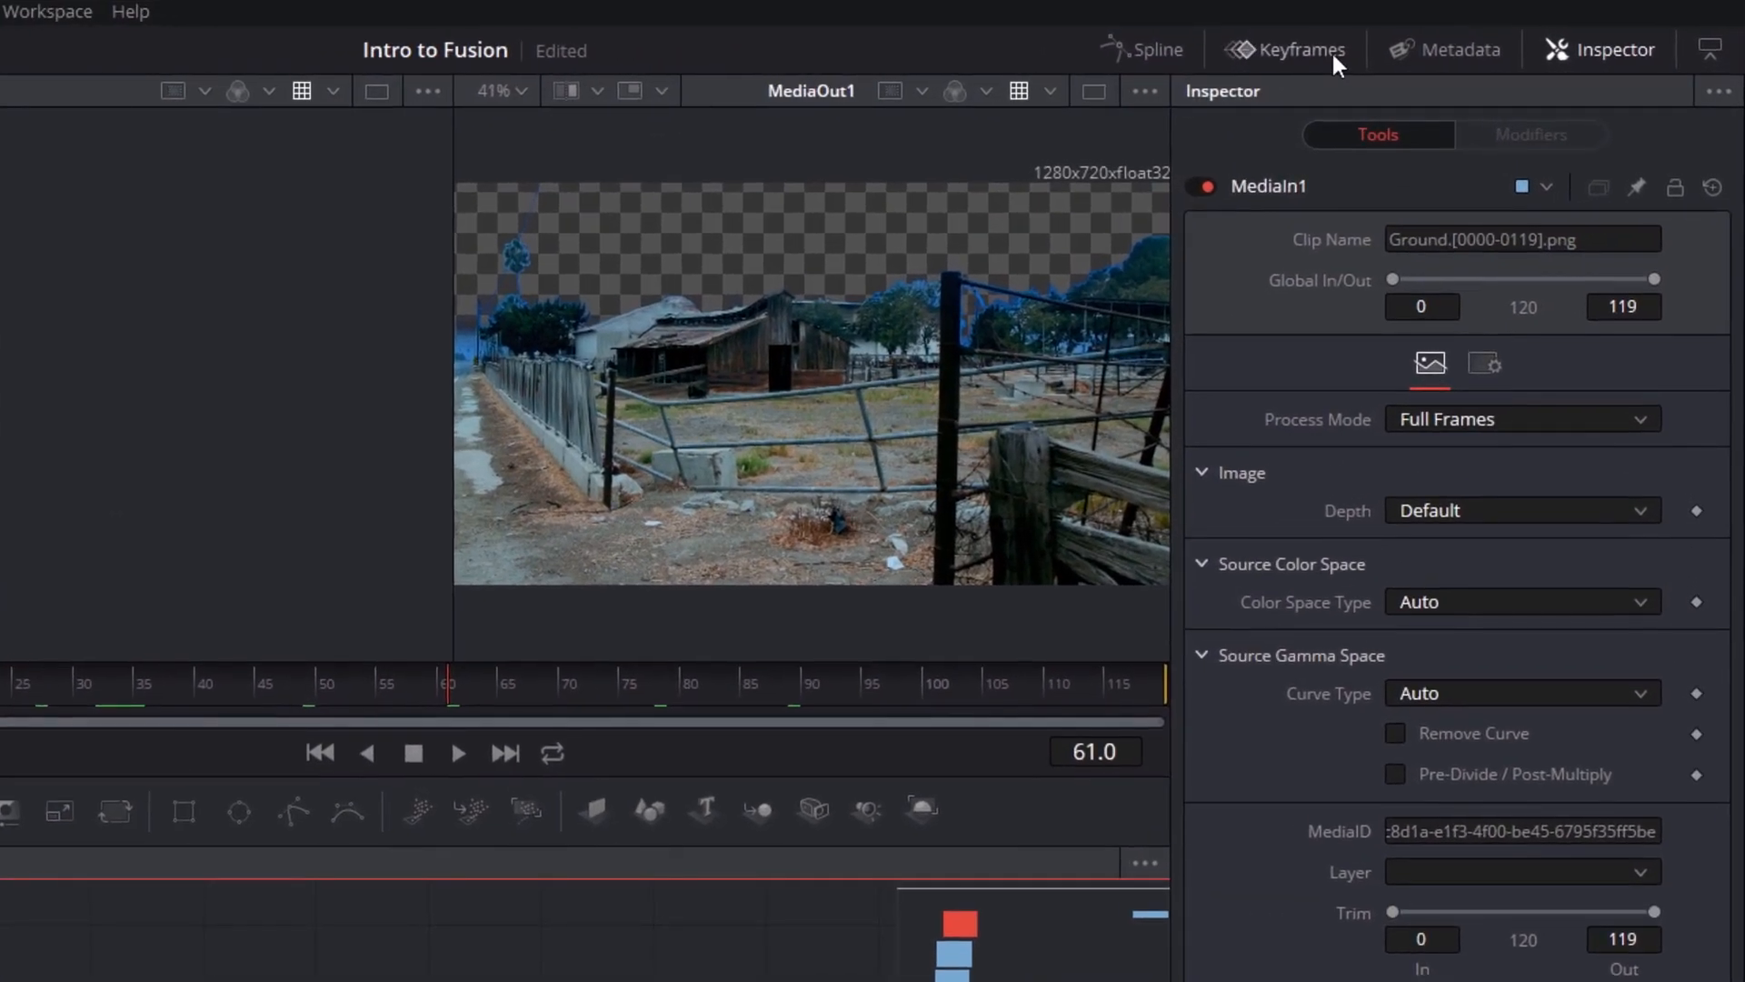
# Show the Keyframes editor beside the node graph
pyautogui.click(1334, 51)
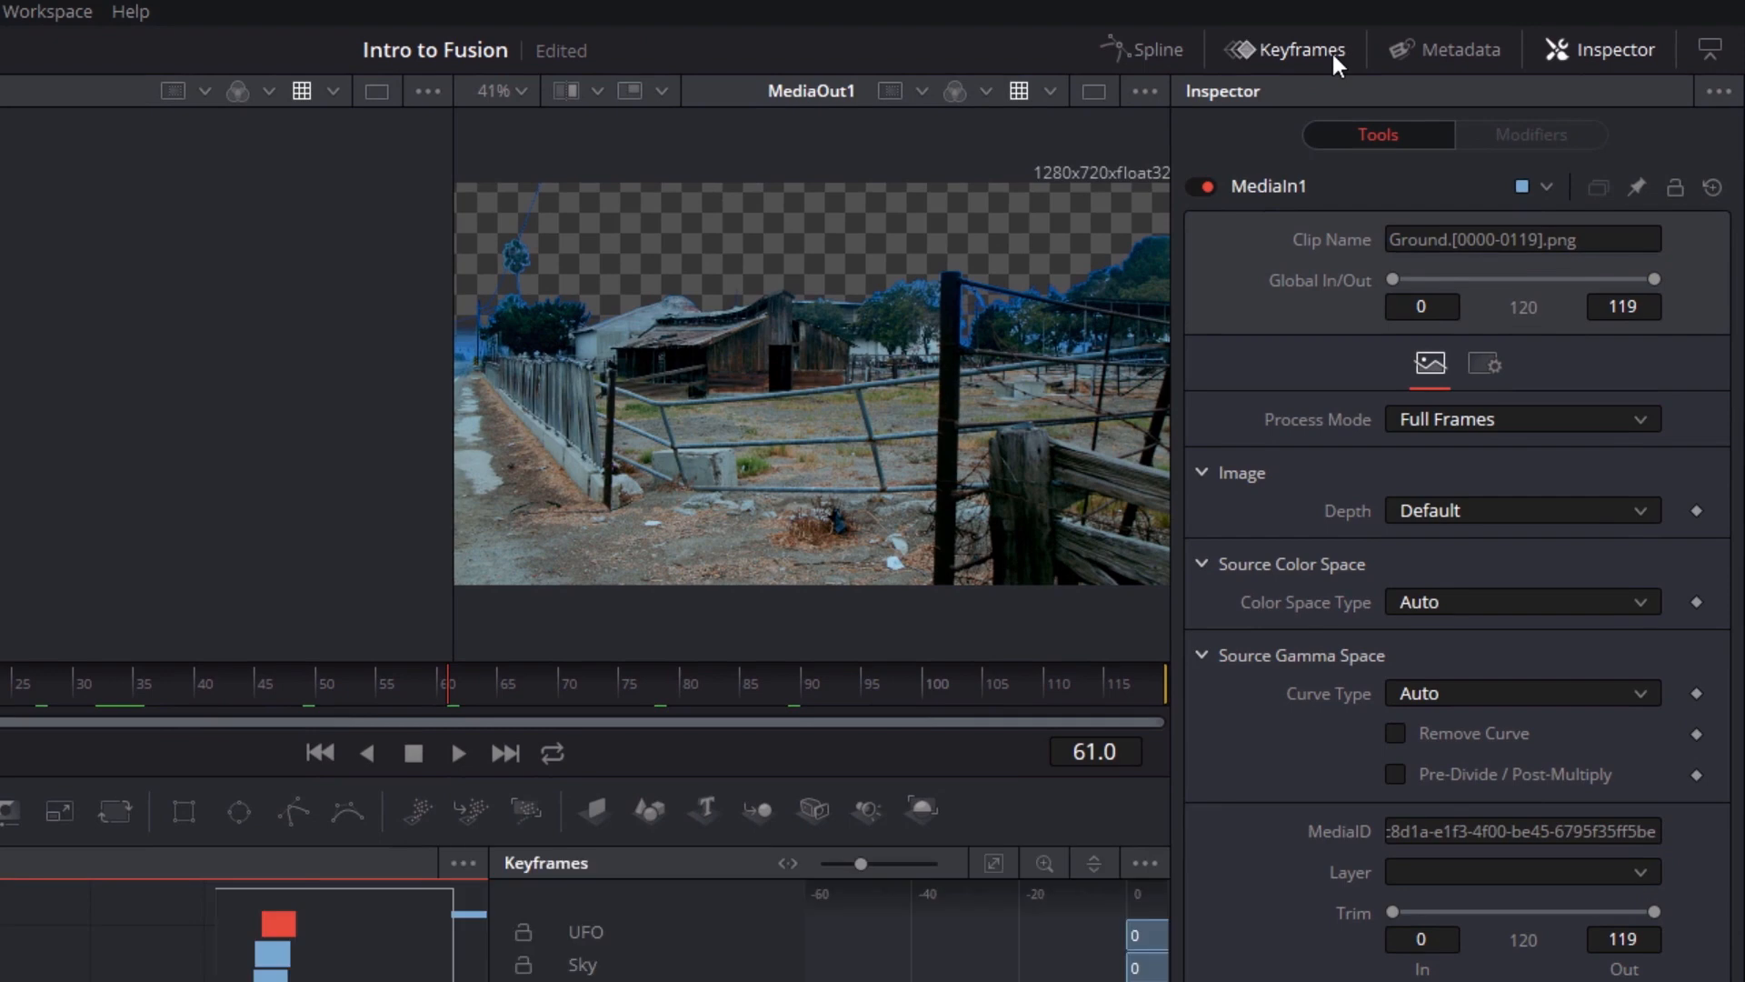
# Hide the Inspector and bring the full 0–119 range of all clips into view in the Keyframes editor
pyautogui.click(1606, 51)
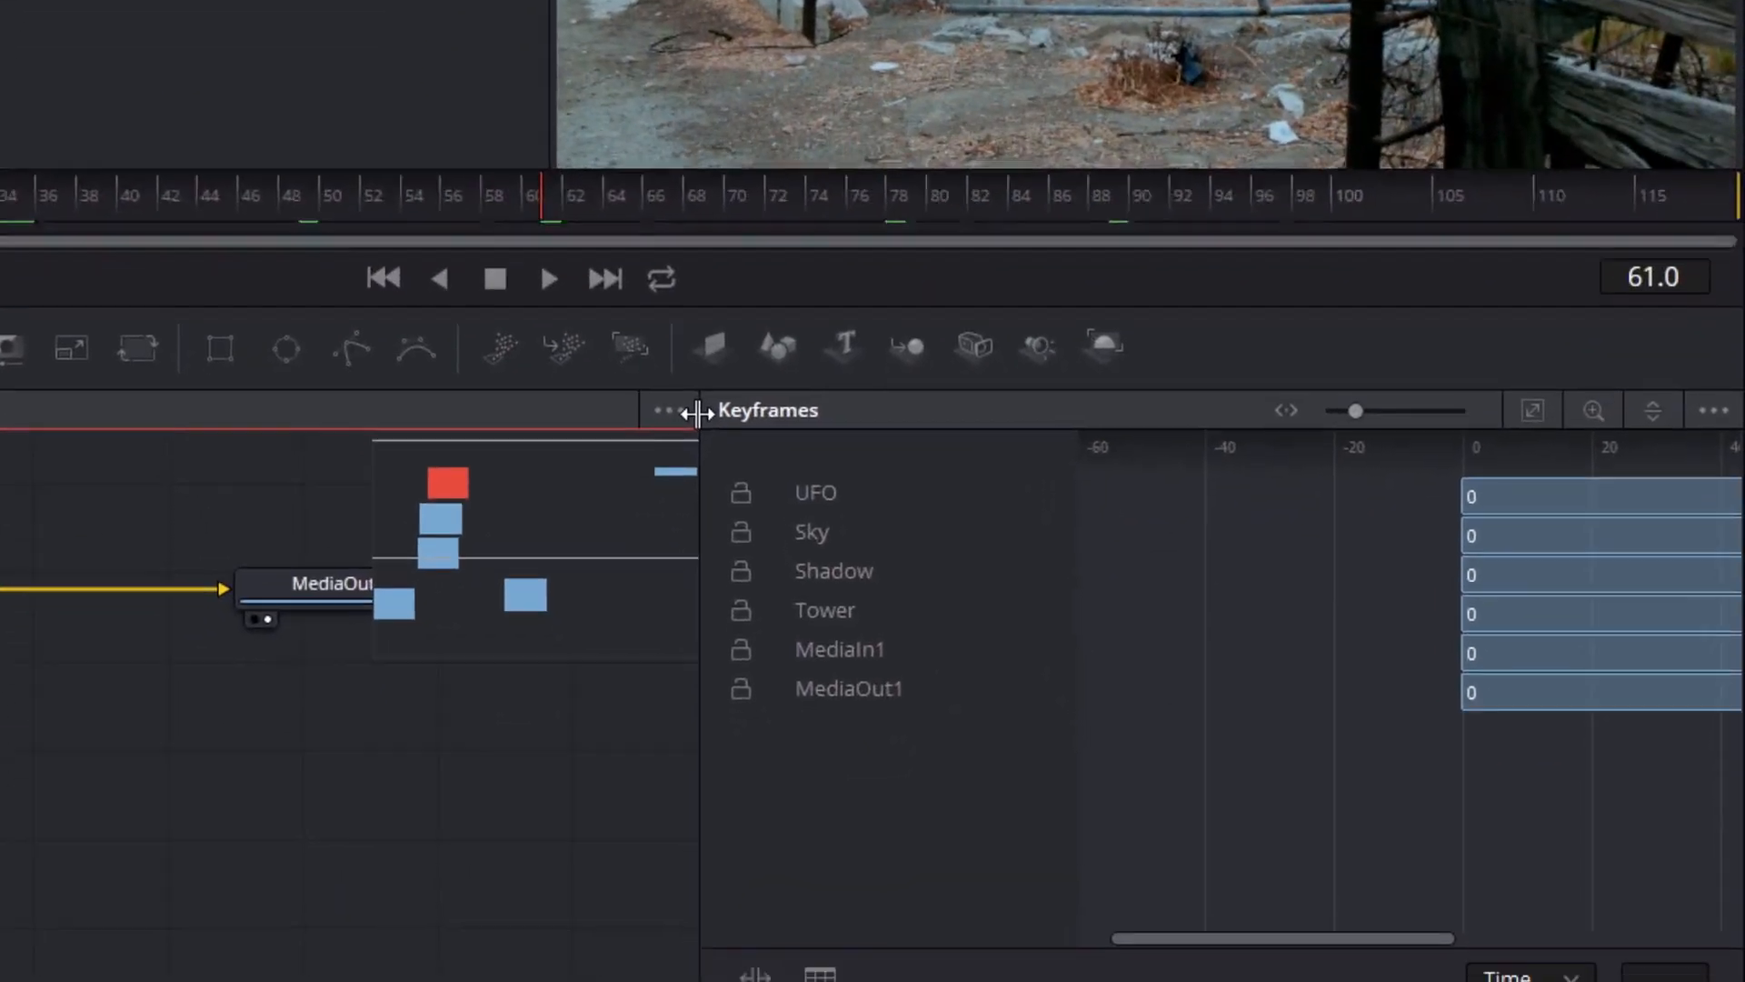
pyautogui.moveTo(832, 763); pyautogui.dragTo(350, 810)
pyautogui.moveTo(55, 313); pyautogui.dragTo(58, 312)
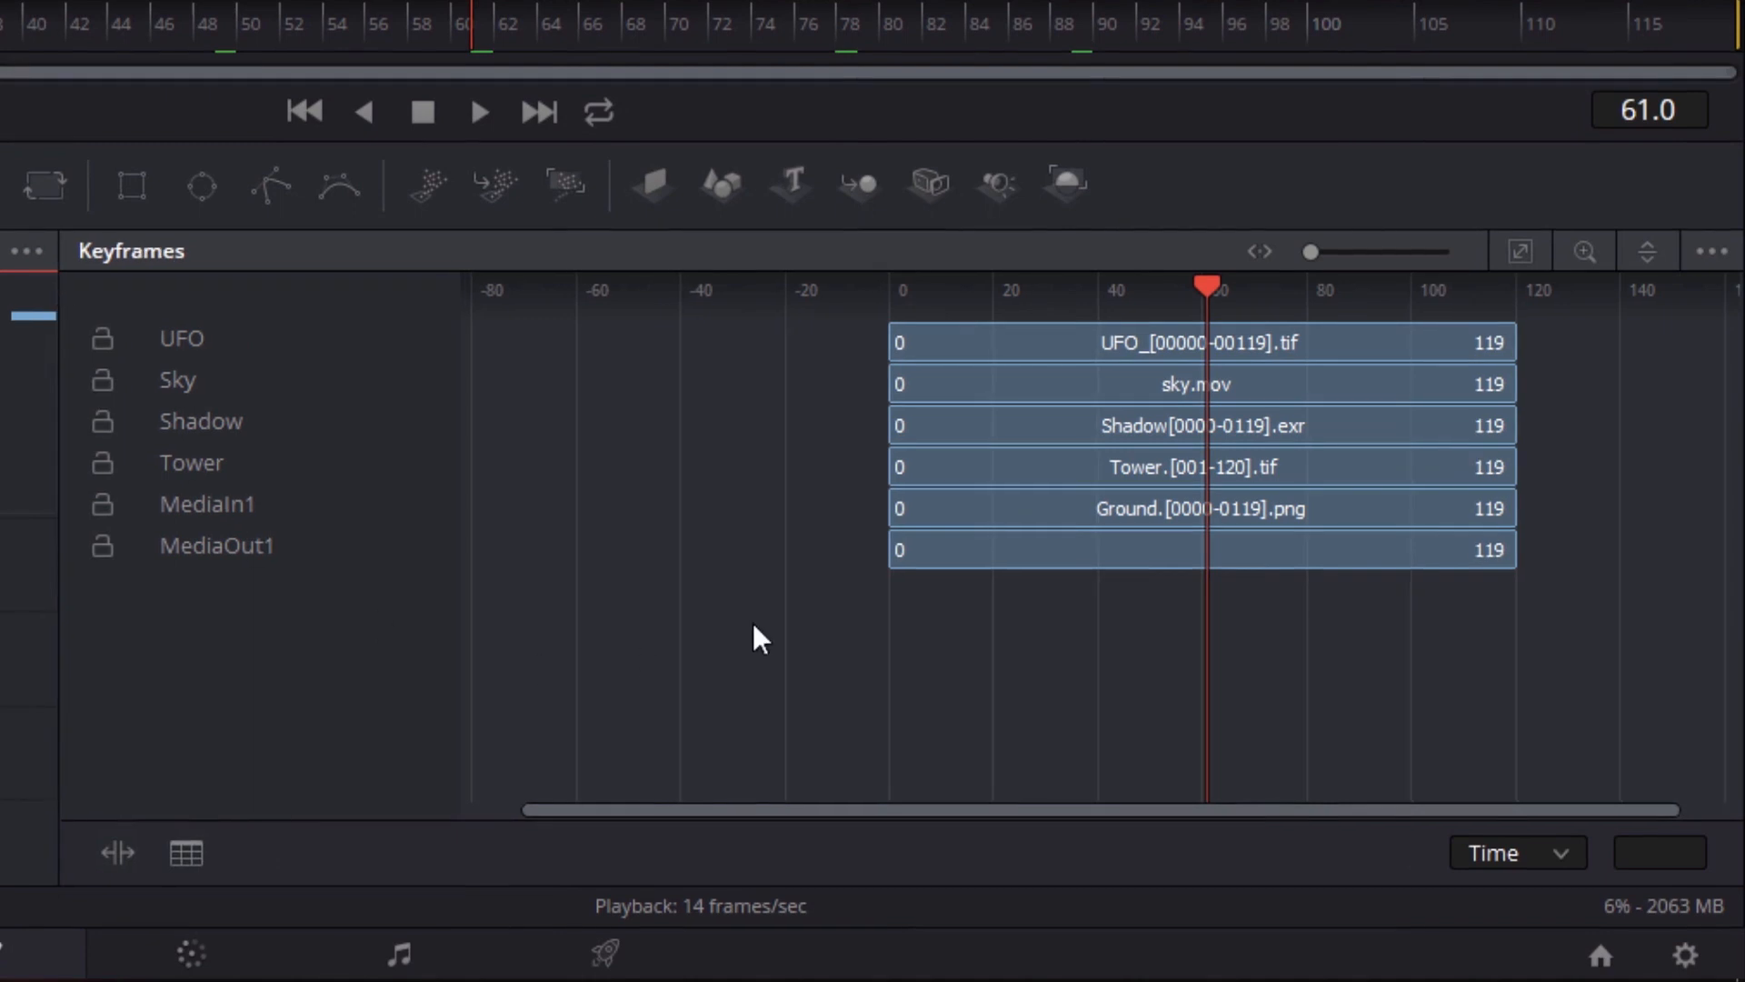
pyautogui.moveTo(697, 808); pyautogui.dragTo(757, 810)
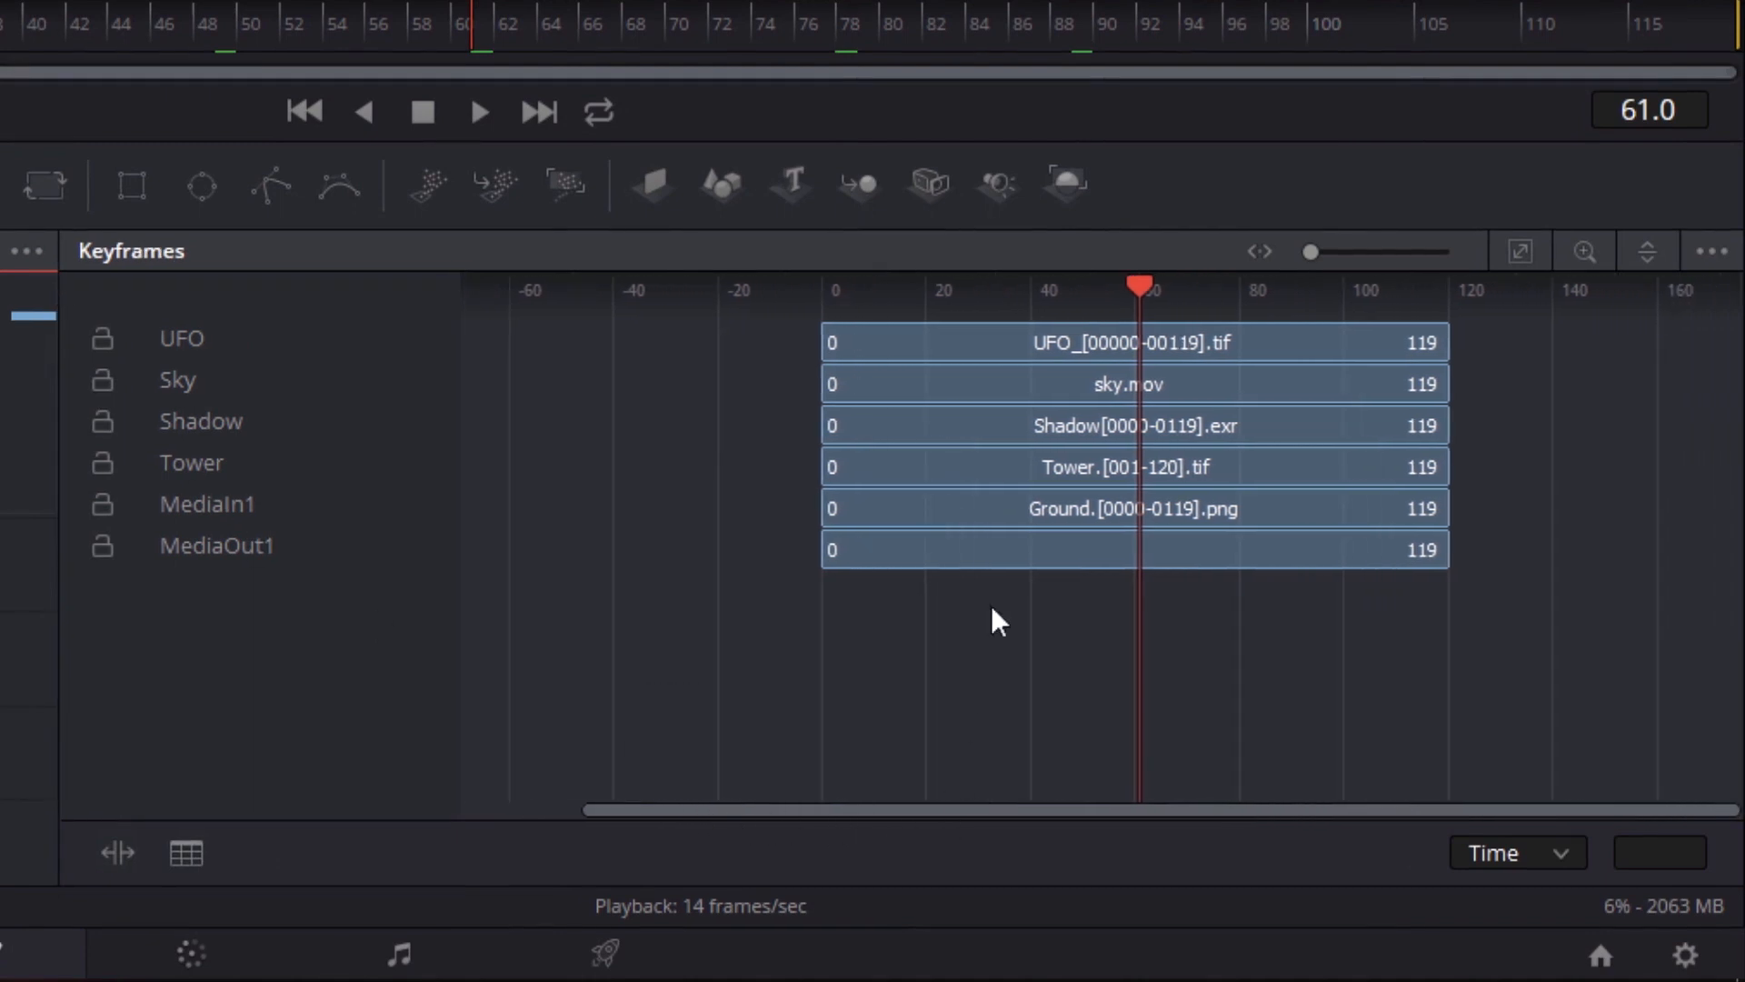
# Try retiming the Tower clip by shifting its ends in the Keyframes editor, and undo the changes
pyautogui.moveTo(962, 337); pyautogui.dragTo(1275, 345)
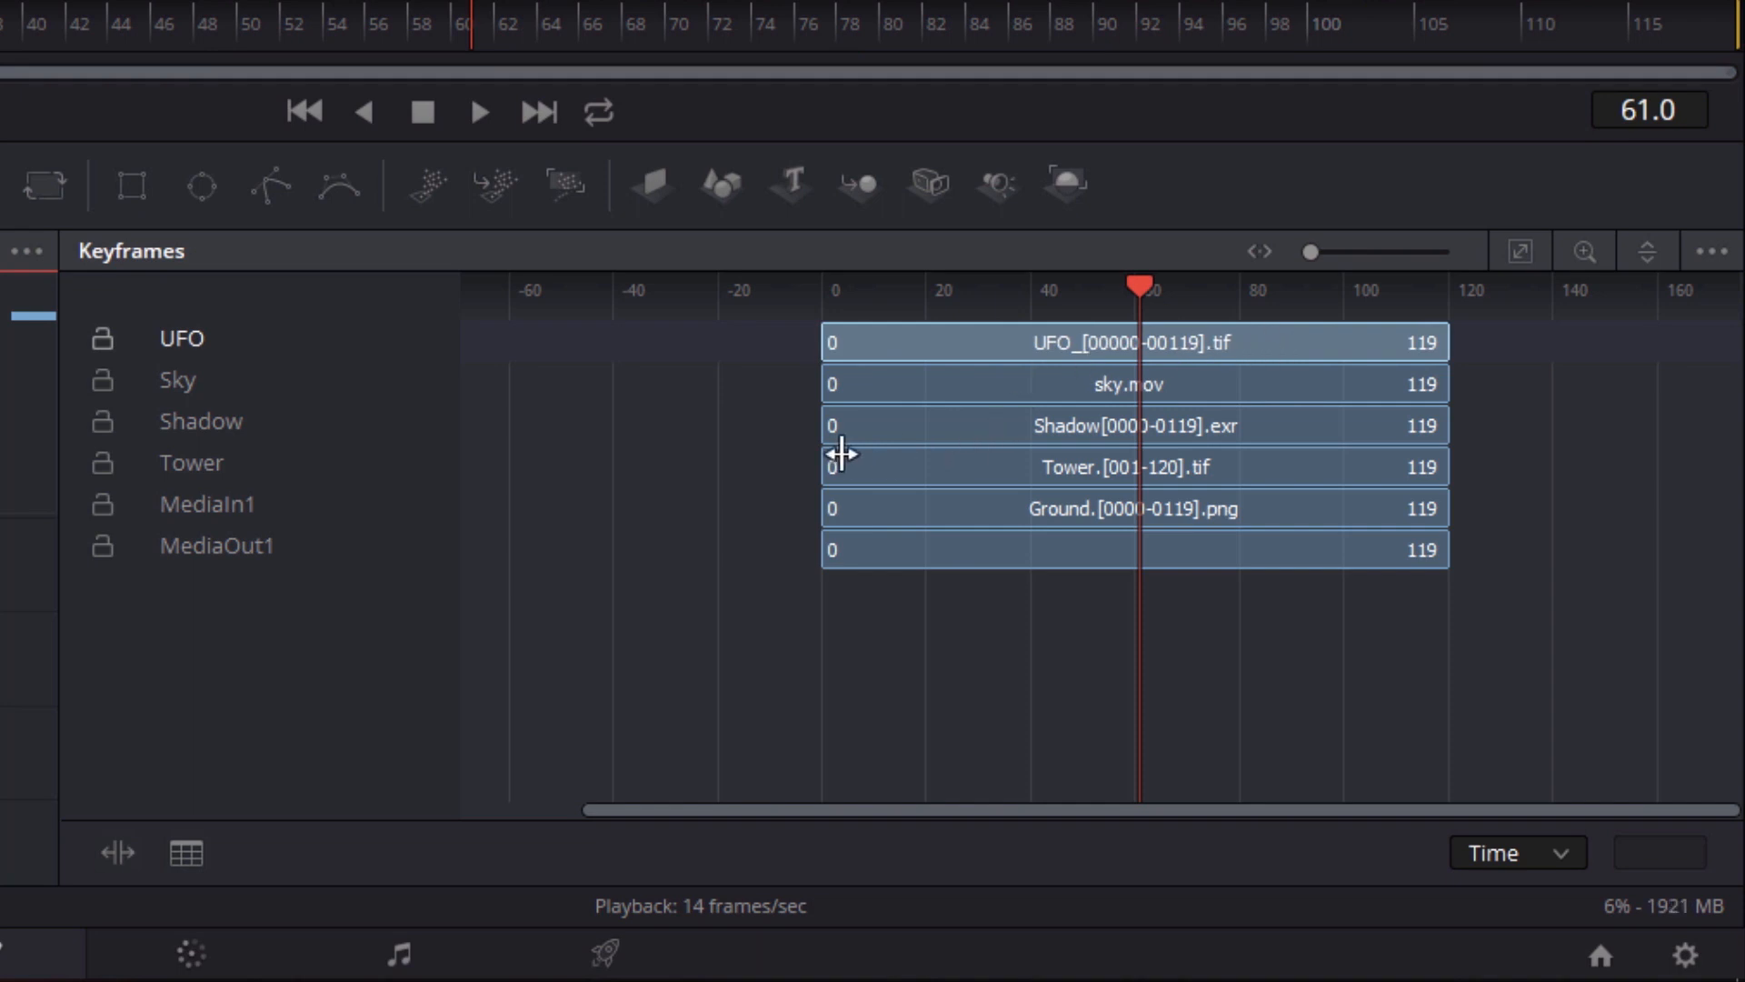
pyautogui.moveTo(842, 465); pyautogui.dragTo(1012, 467)
pyautogui.moveTo(1216, 467); pyautogui.dragTo(1064, 468)
pyautogui.hotkey('ctrl', 'z')
pyautogui.hotkey('ctrl', 'z')
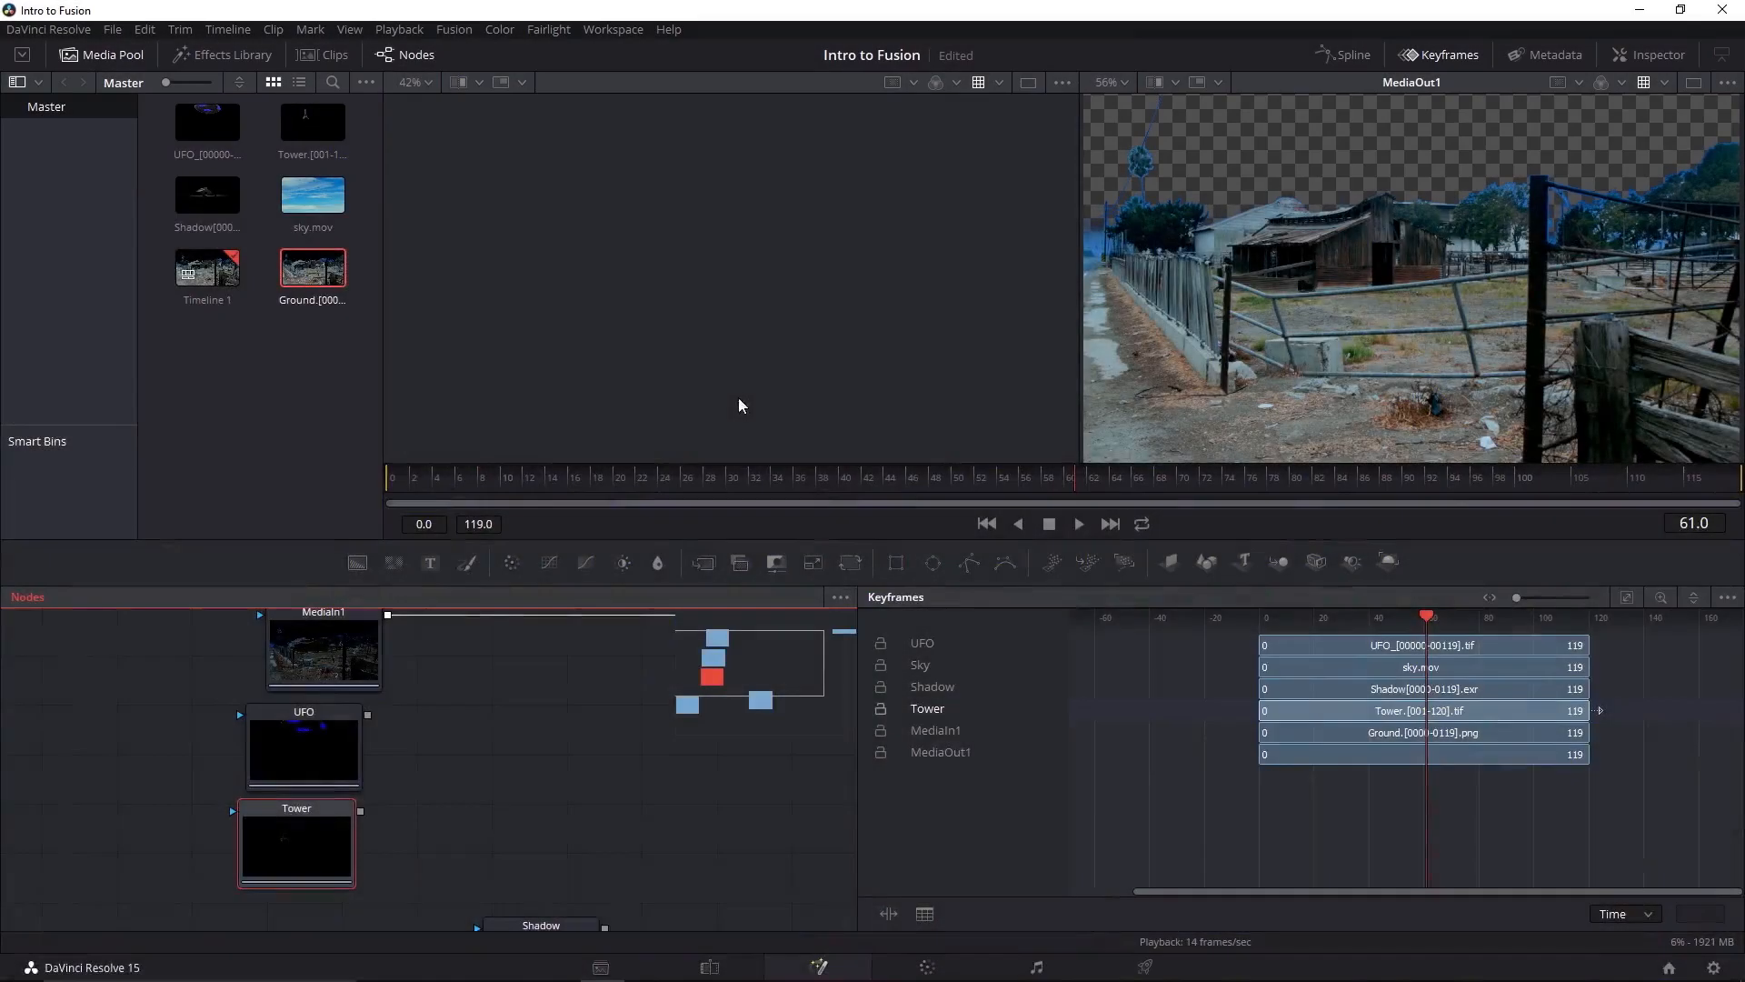
# Hide the Keyframes editor and show the Inspector for the Tower node
pyautogui.click(1452, 57)
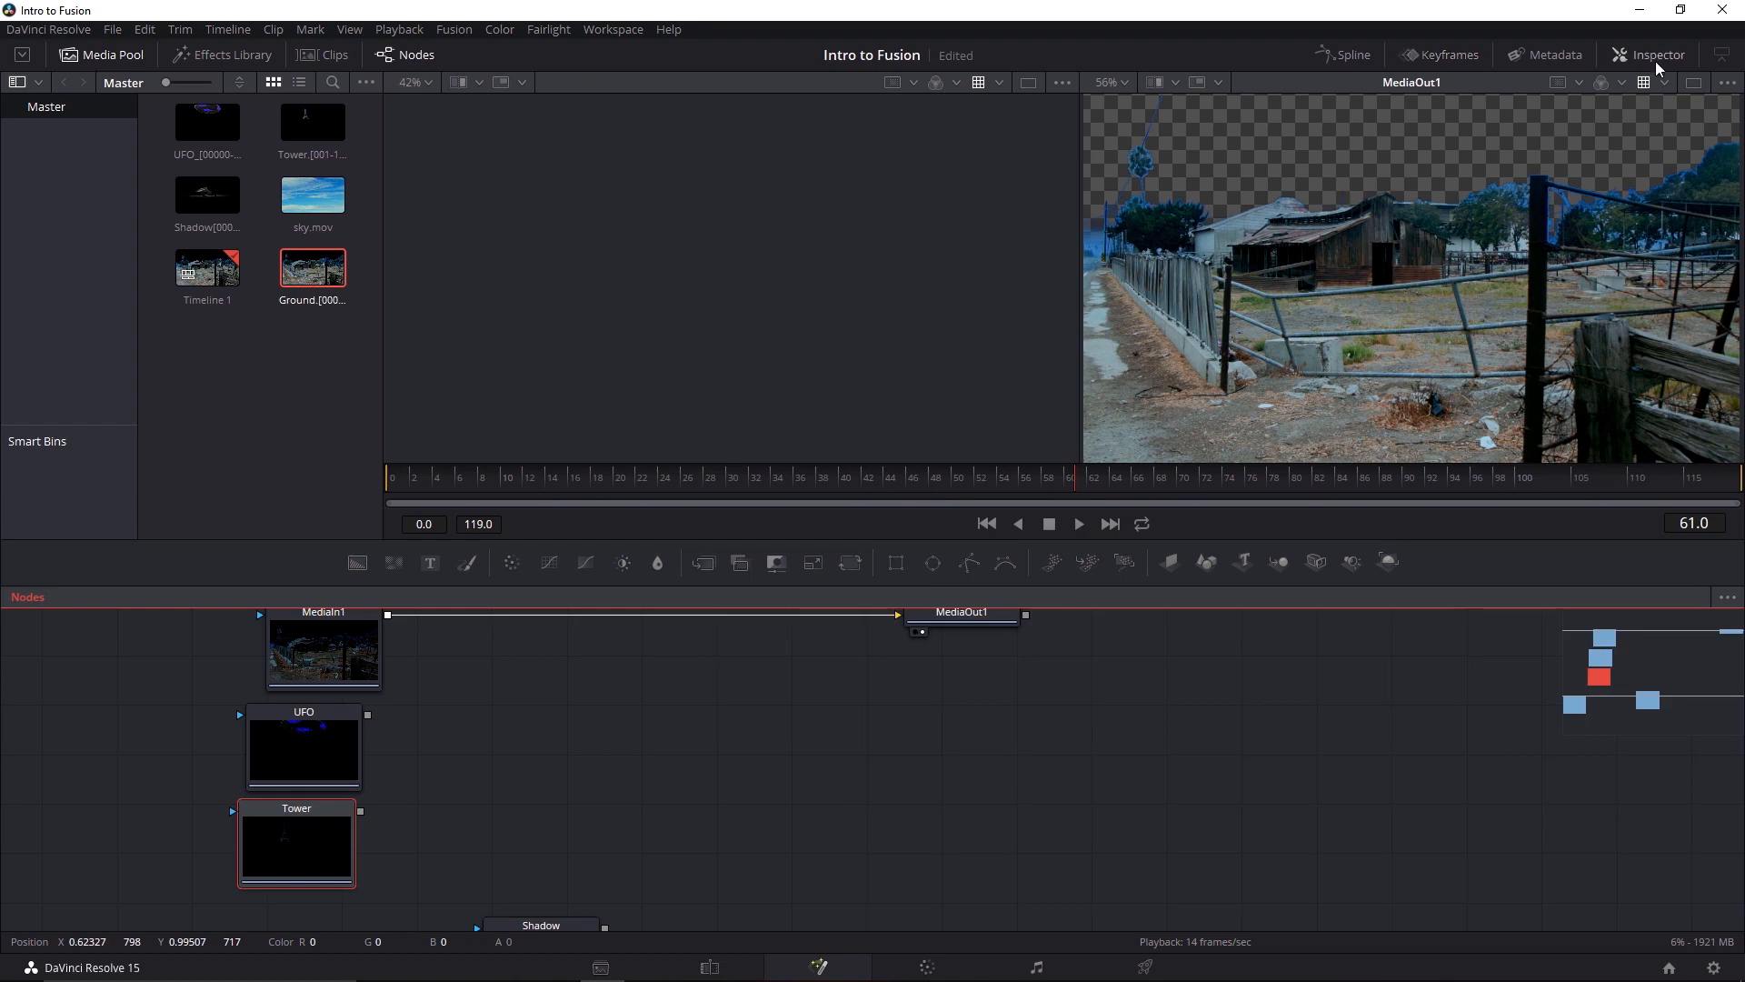
pyautogui.click(1651, 55)
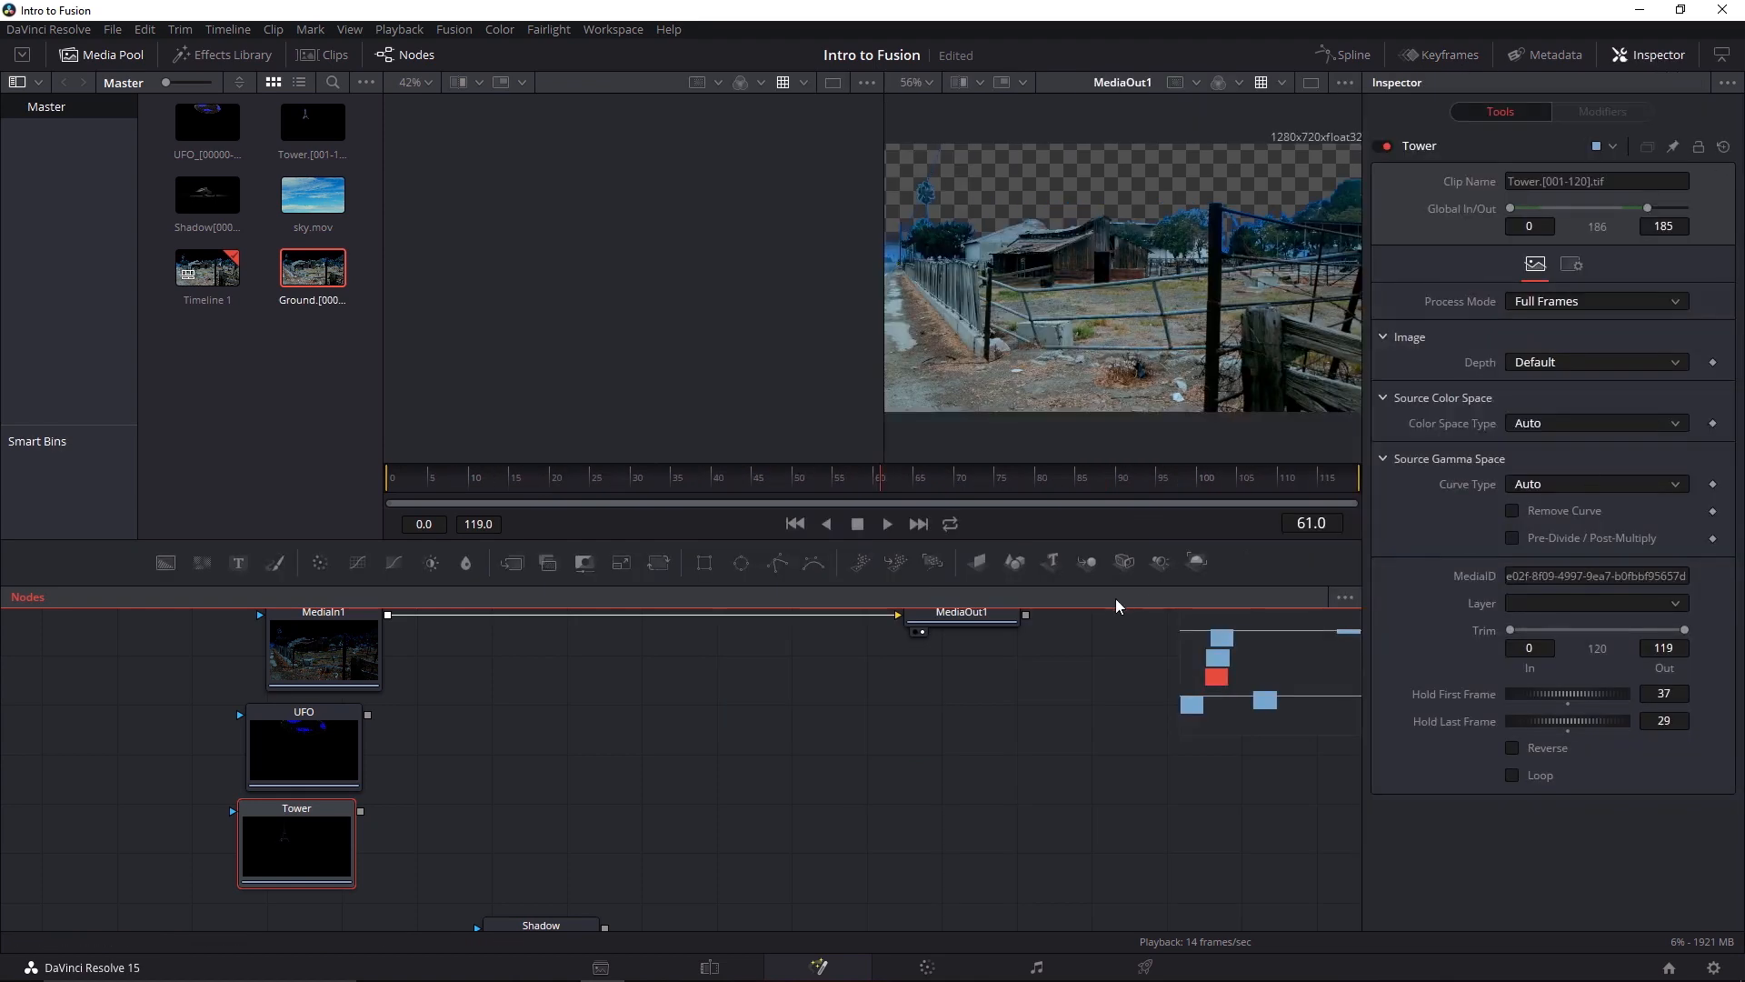
# Set the node graph's layout option to Build Flow Horizontally
pyautogui.moveTo(646, 678); pyautogui.dragTo(644, 781)
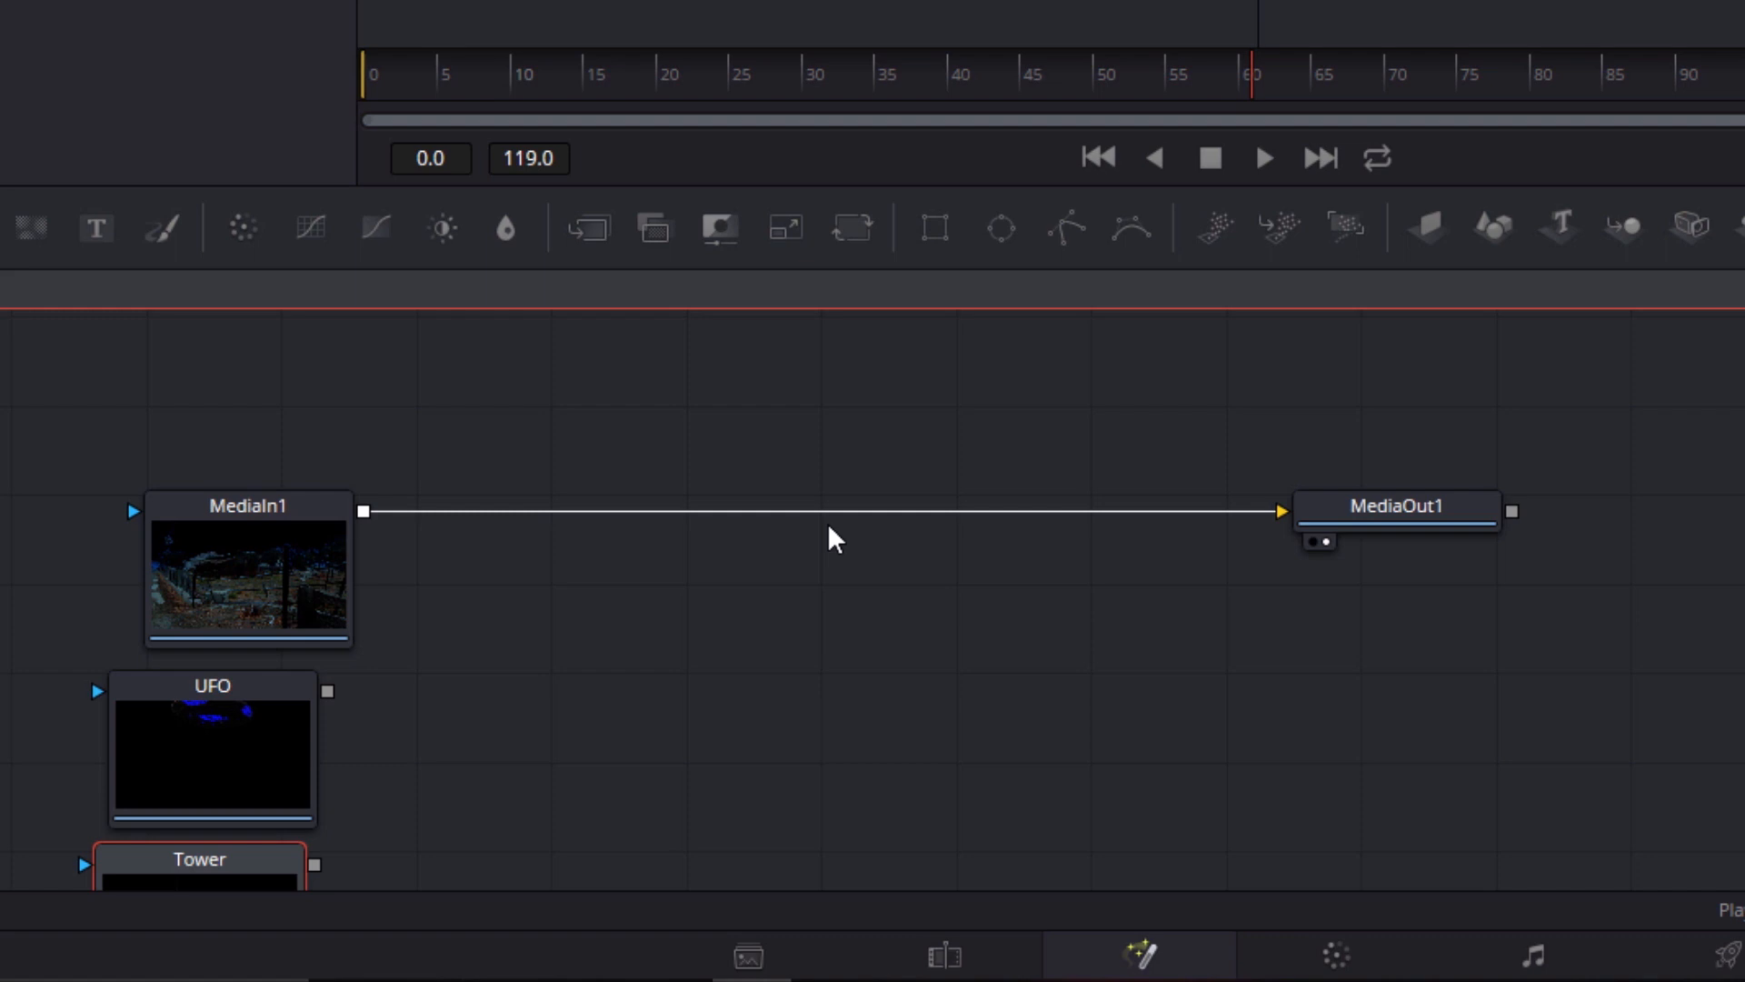
pyautogui.rightClick(669, 640)
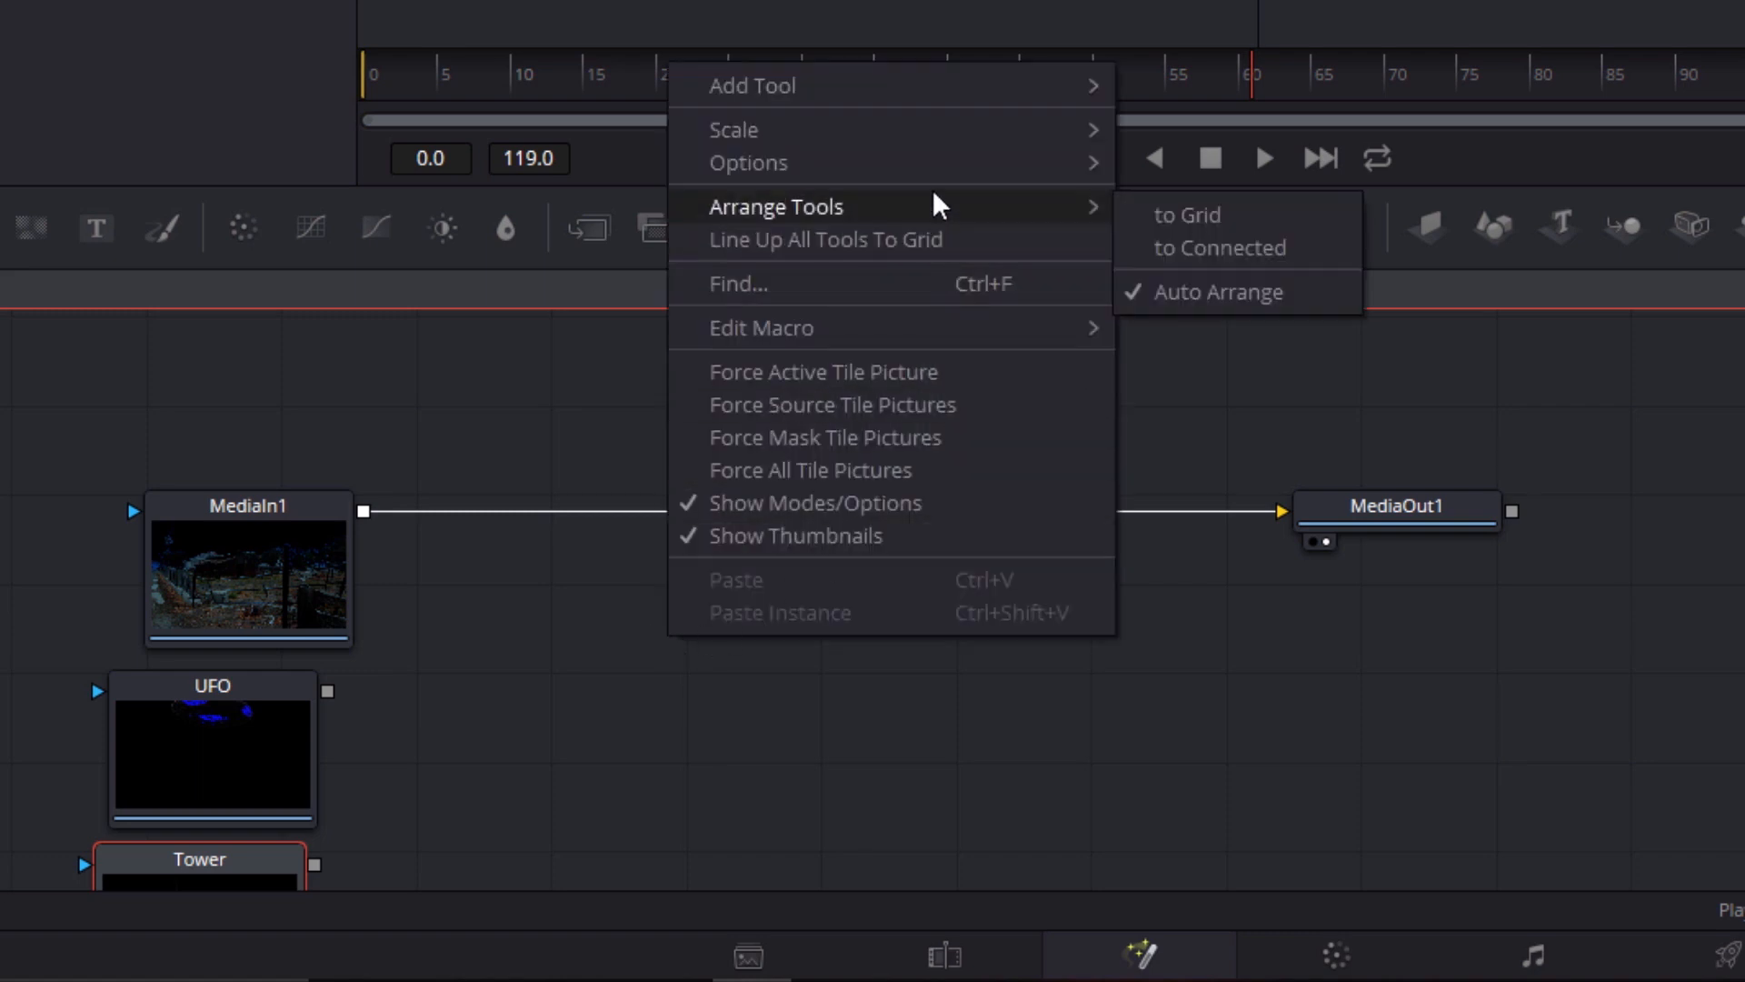
pyautogui.moveTo(936, 165)
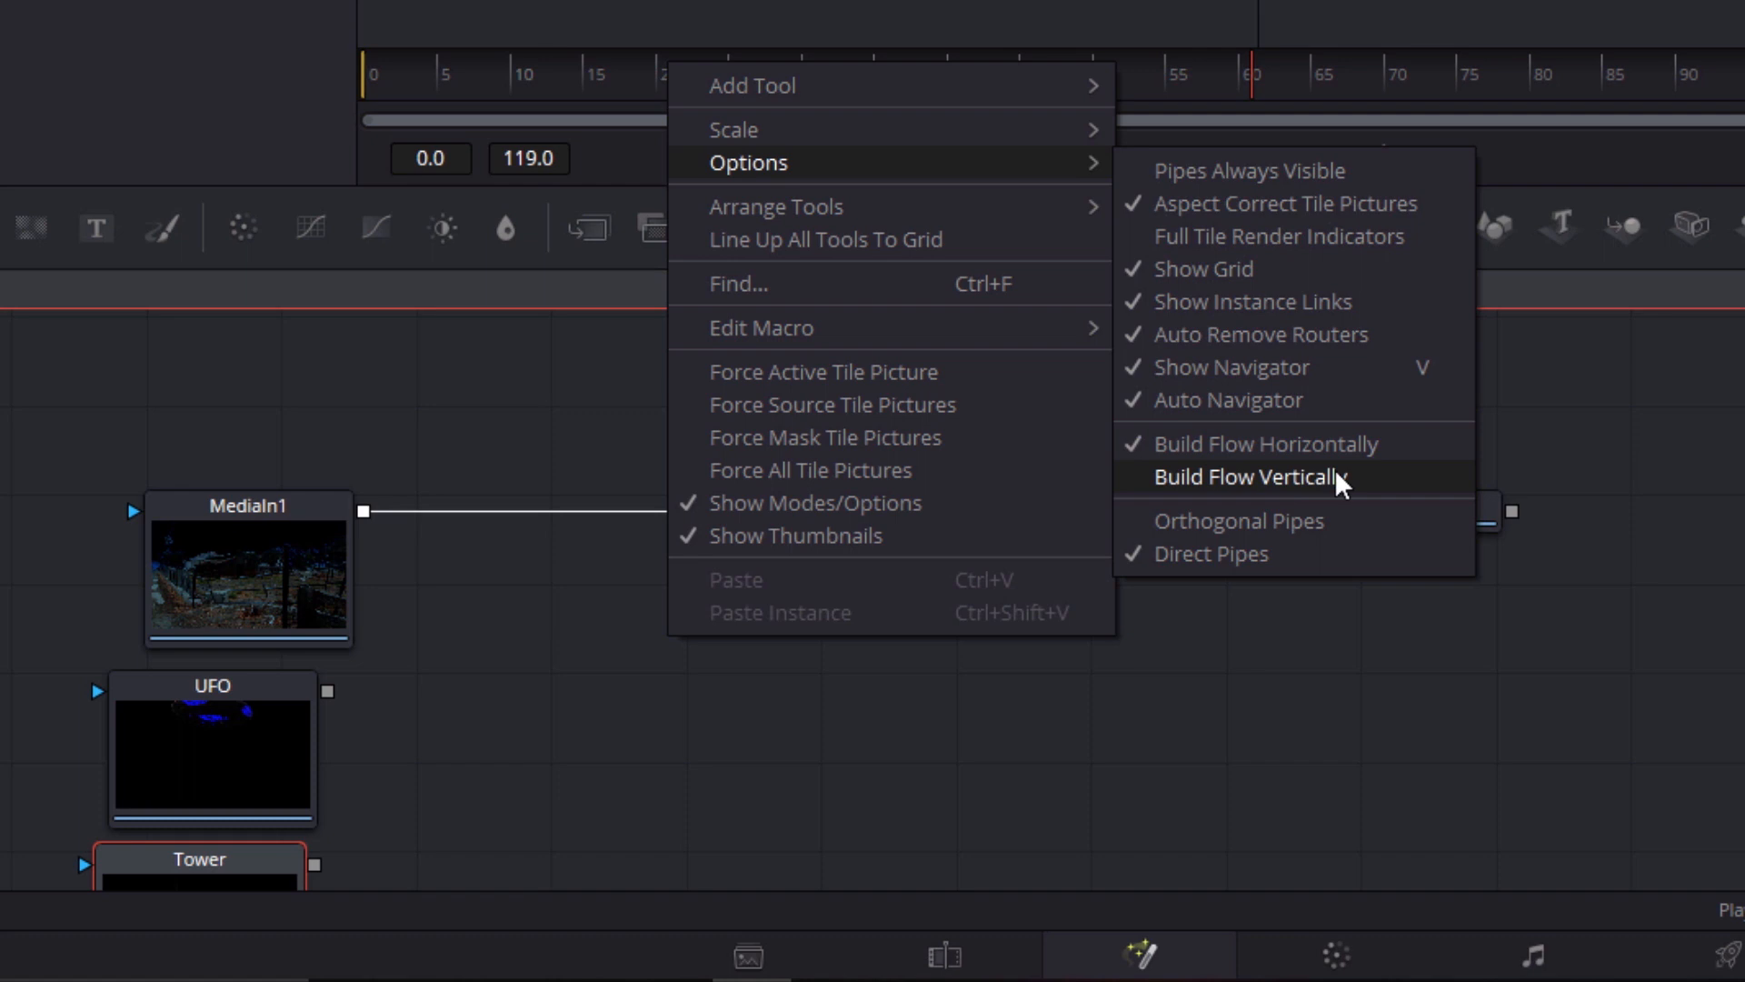
pyautogui.click(1387, 447)
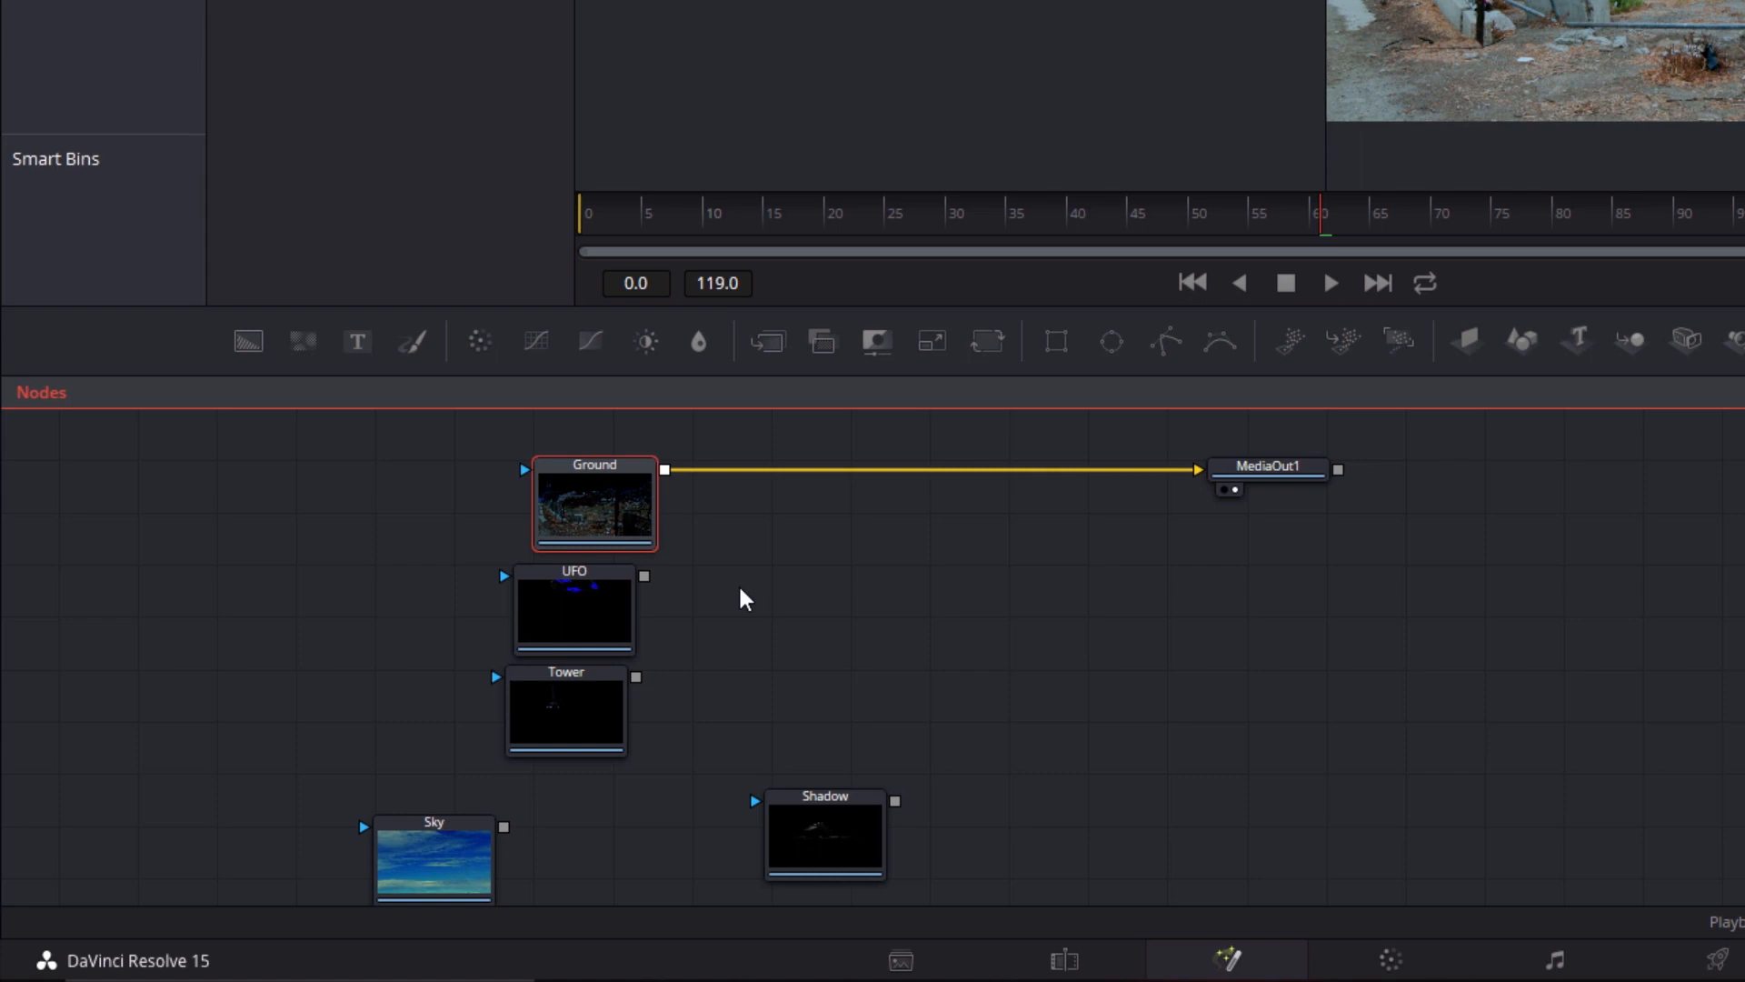
# Enlarge the node graph area and move the Sky node into the open space below the Ground to MediaOut1 connection
pyautogui.moveTo(787, 371); pyautogui.dragTo(798, 132)
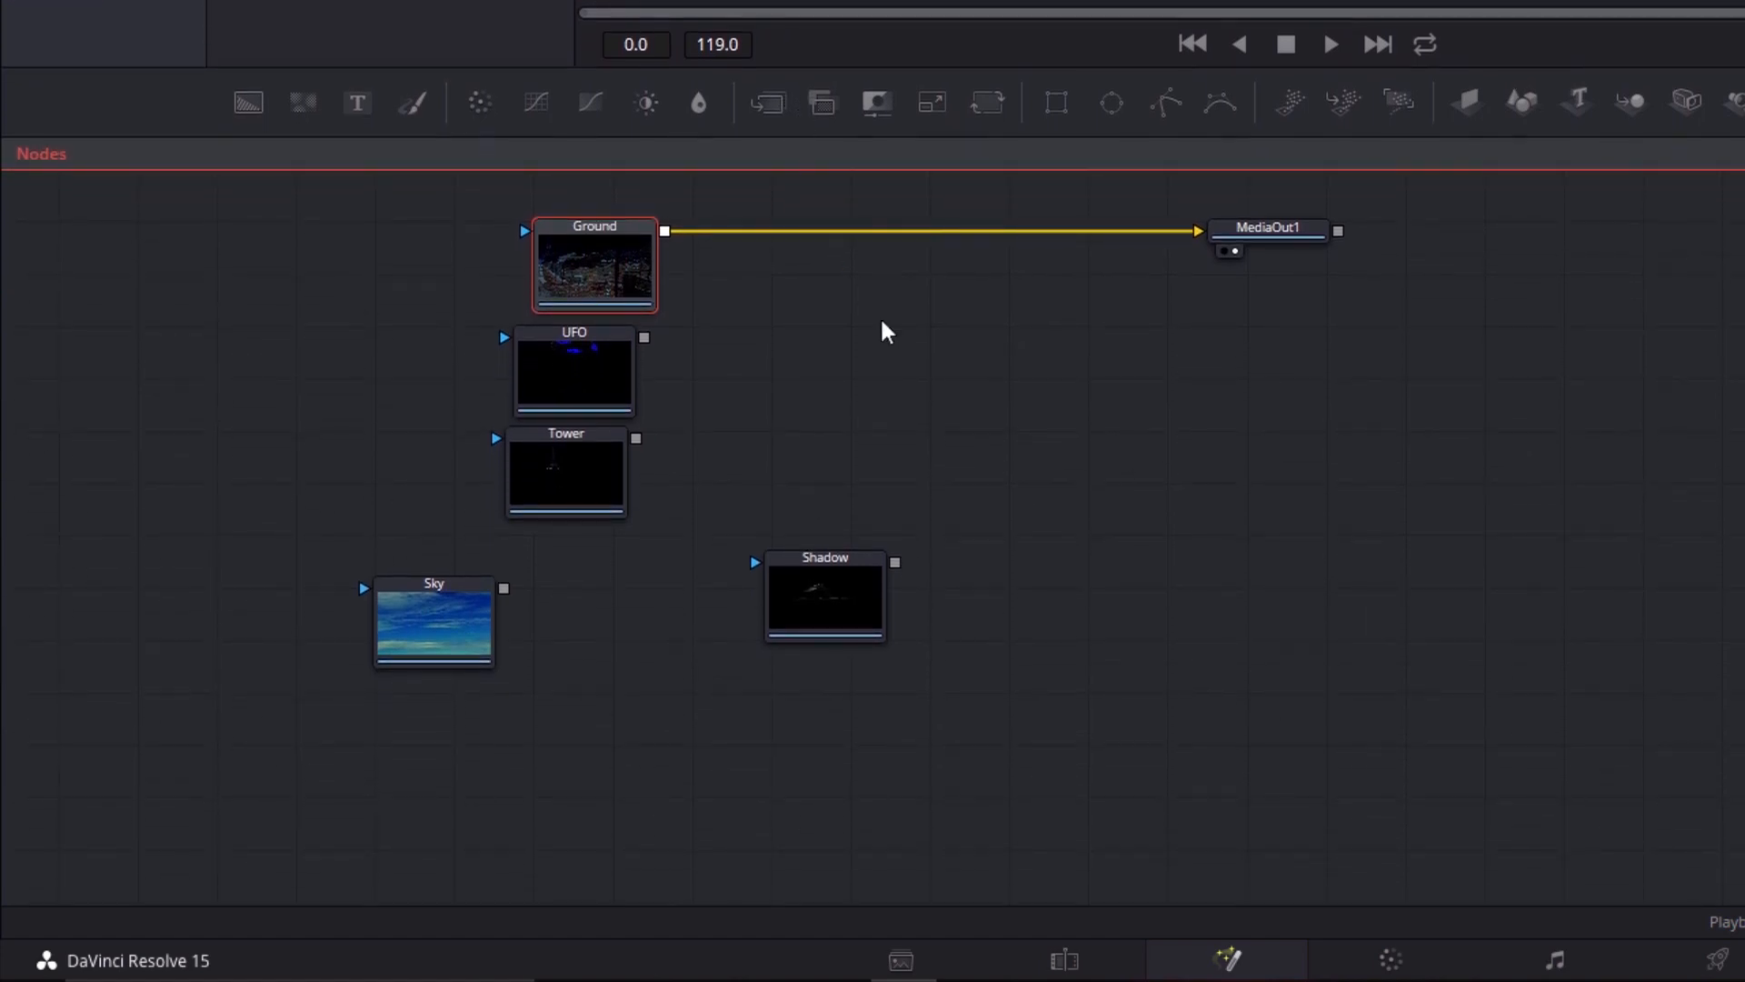
pyautogui.moveTo(907, 429); pyautogui.dragTo(743, 452)
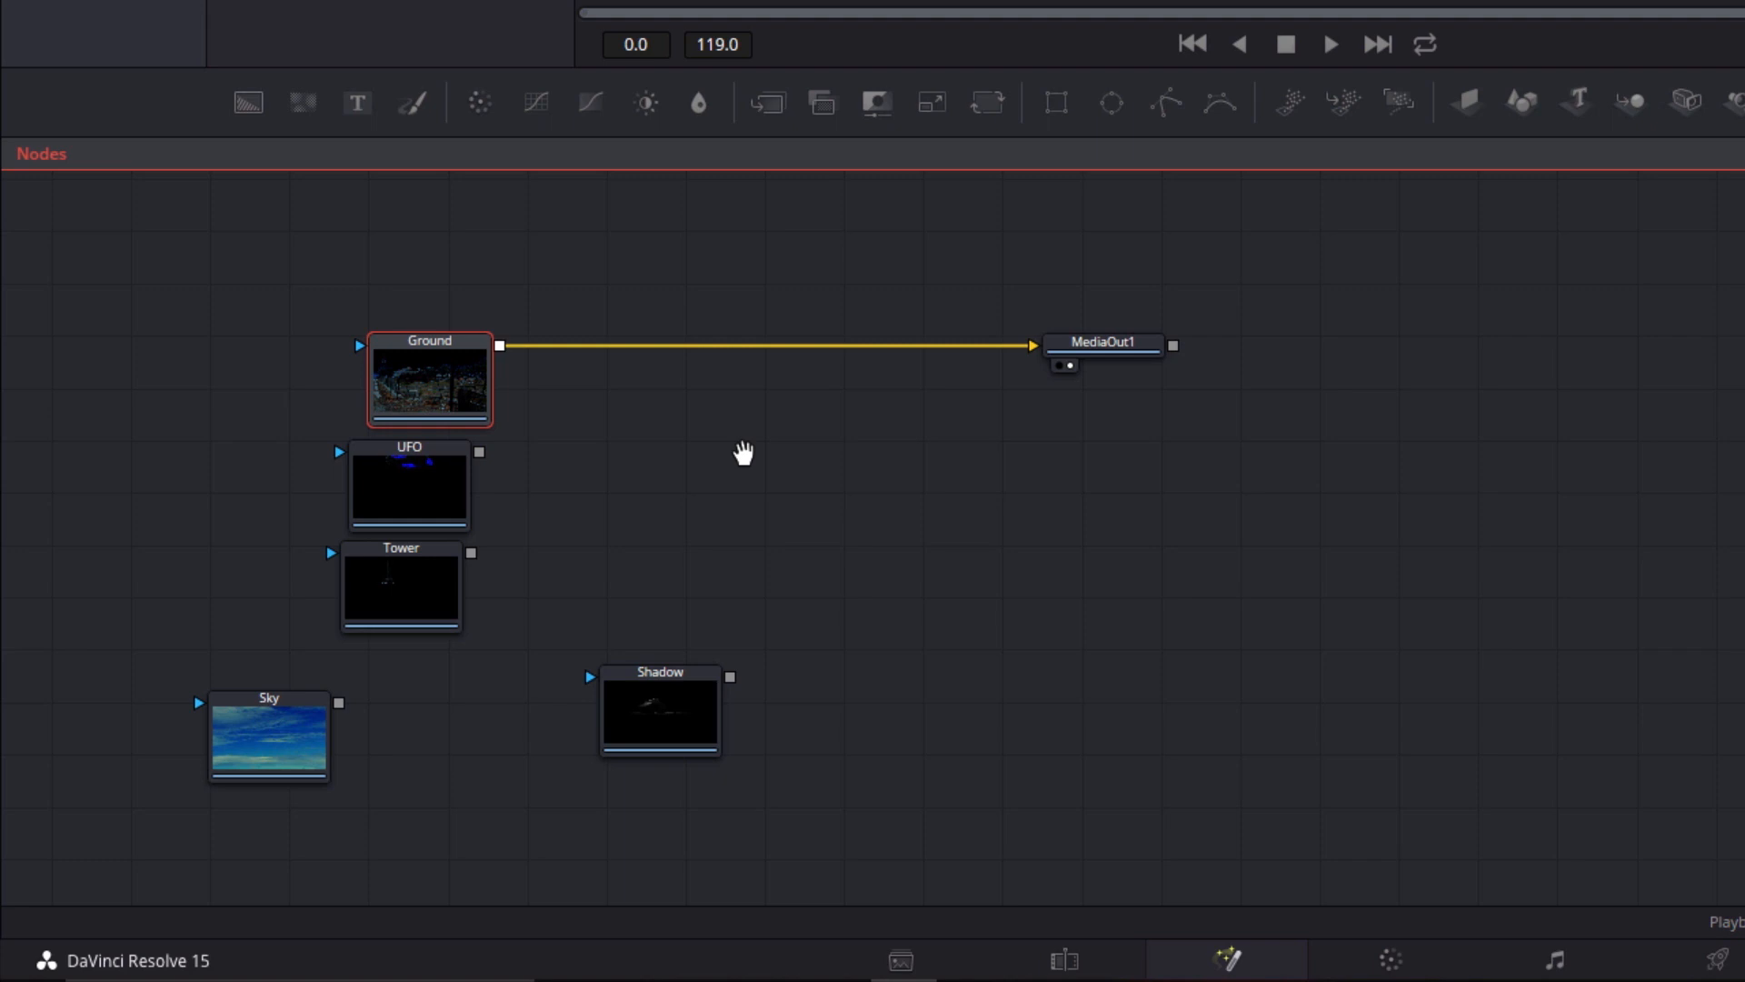
pyautogui.moveTo(312, 769); pyautogui.dragTo(833, 576)
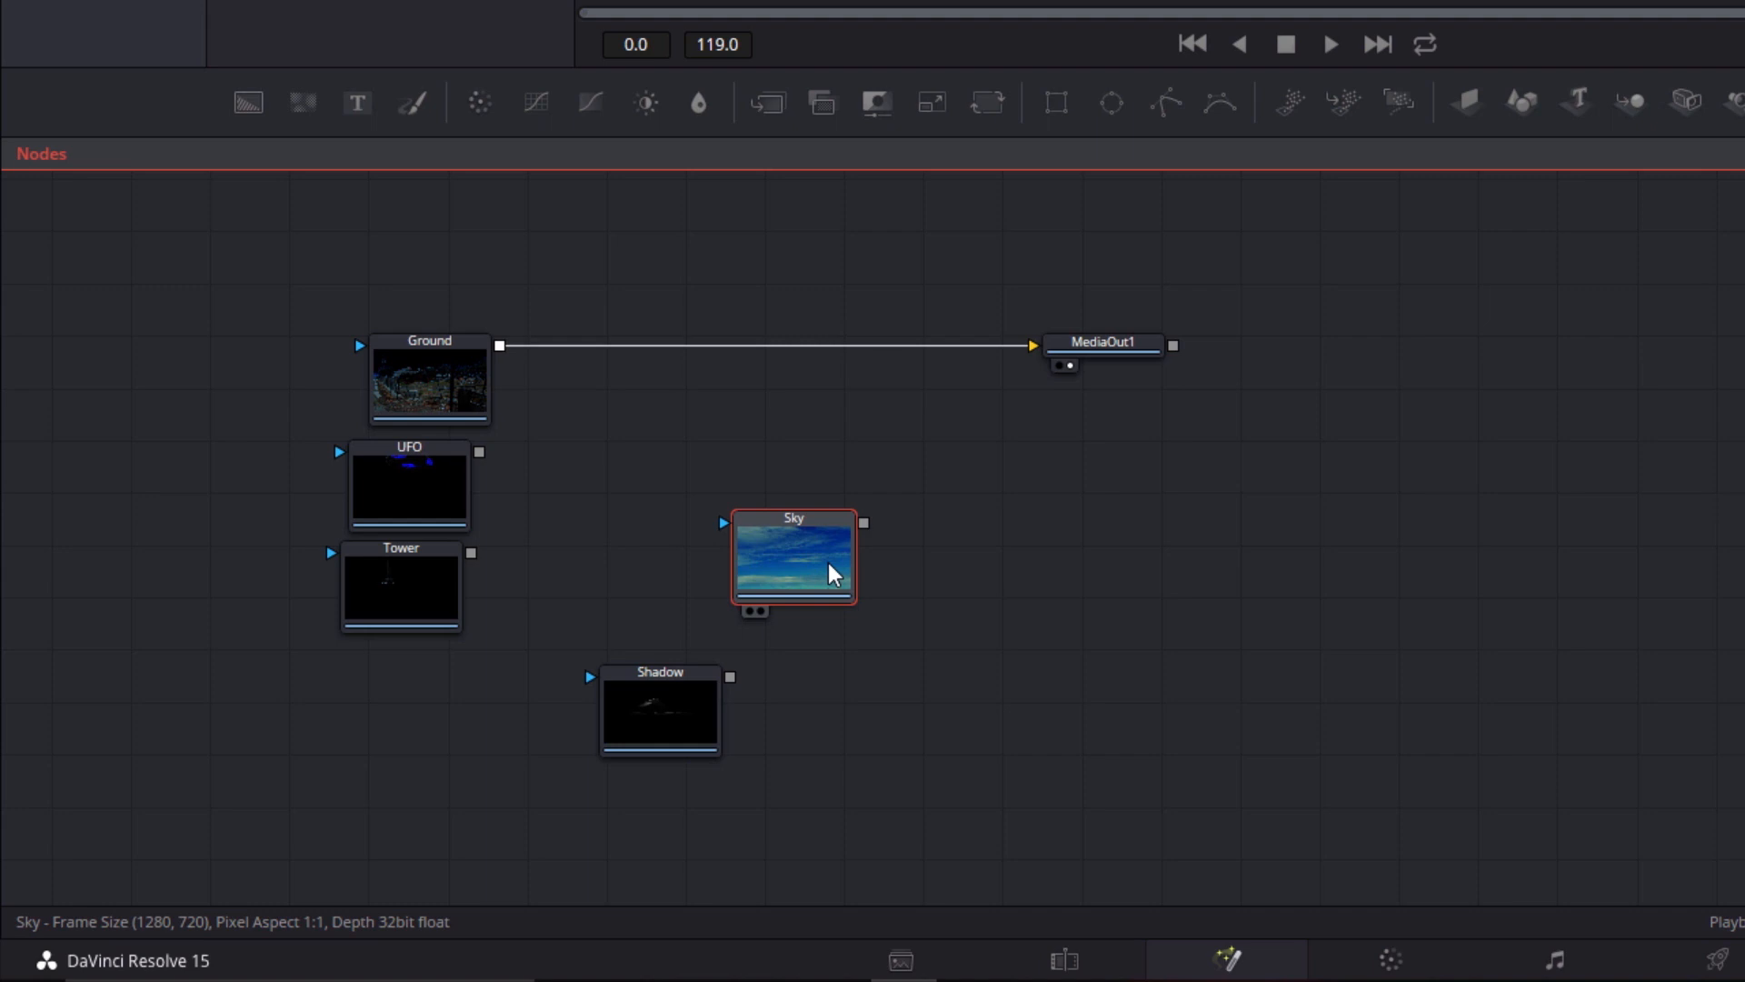
pyautogui.rightClick(971, 556)
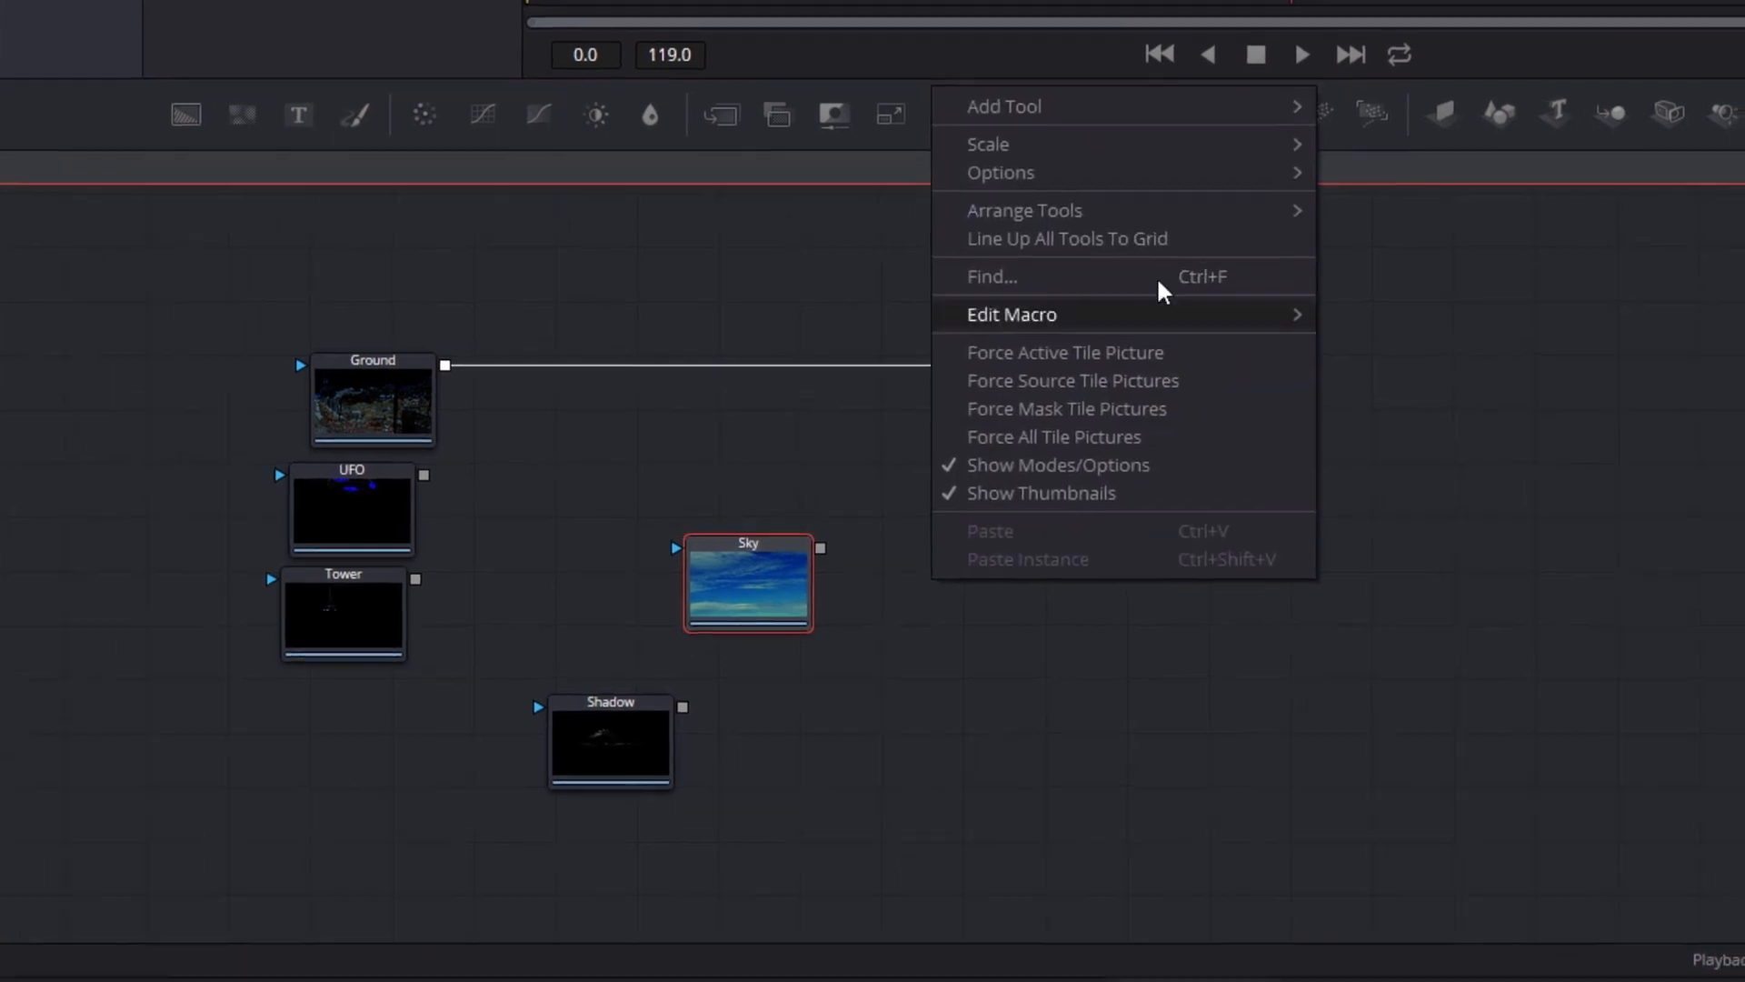
pyautogui.moveTo(1209, 94)
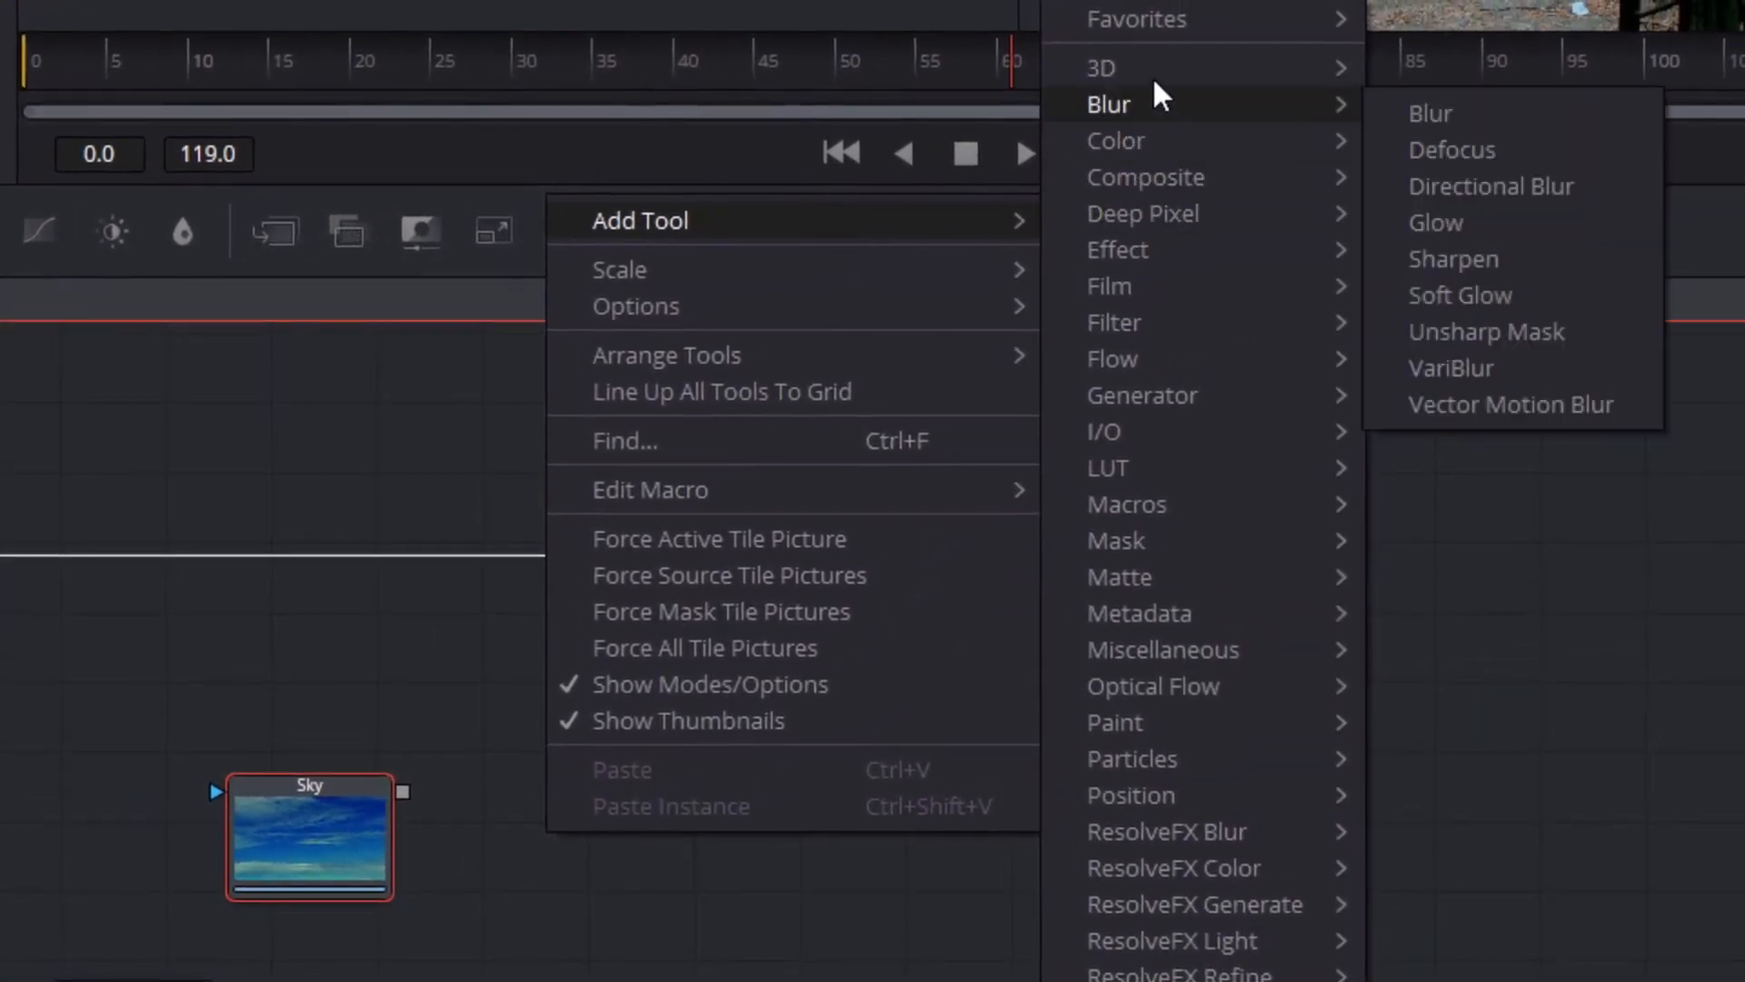
pyautogui.moveTo(1130, 285)
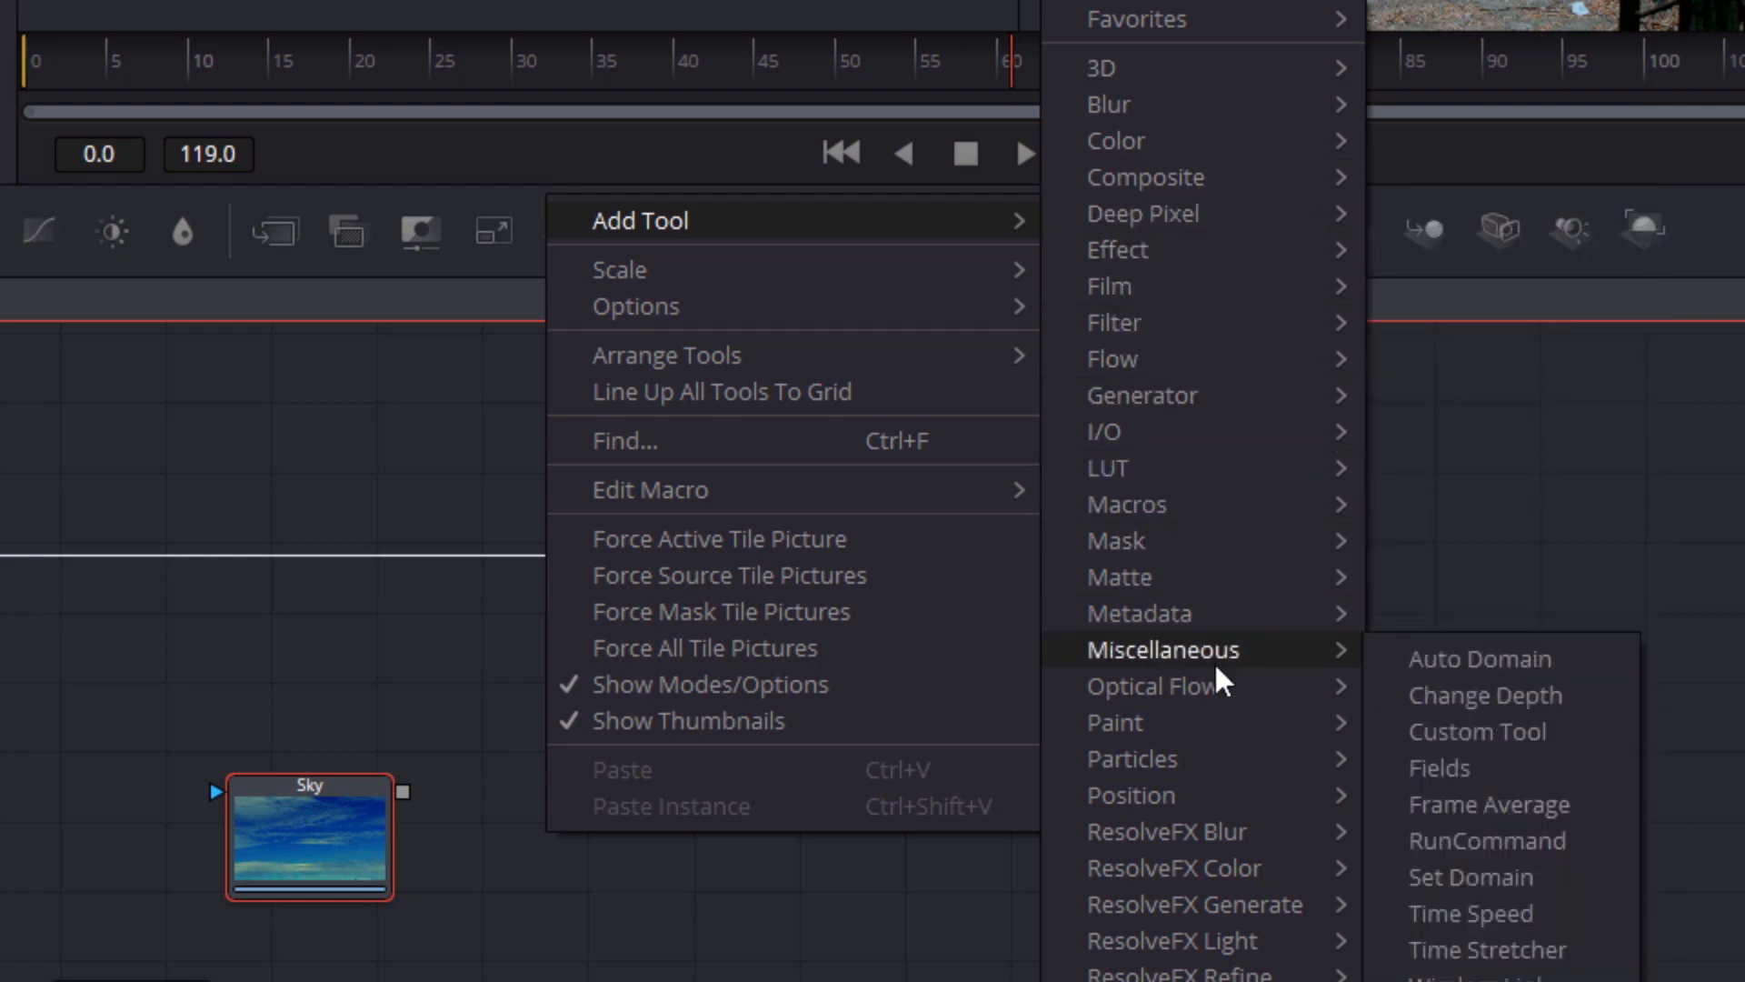
pyautogui.moveTo(1218, 830)
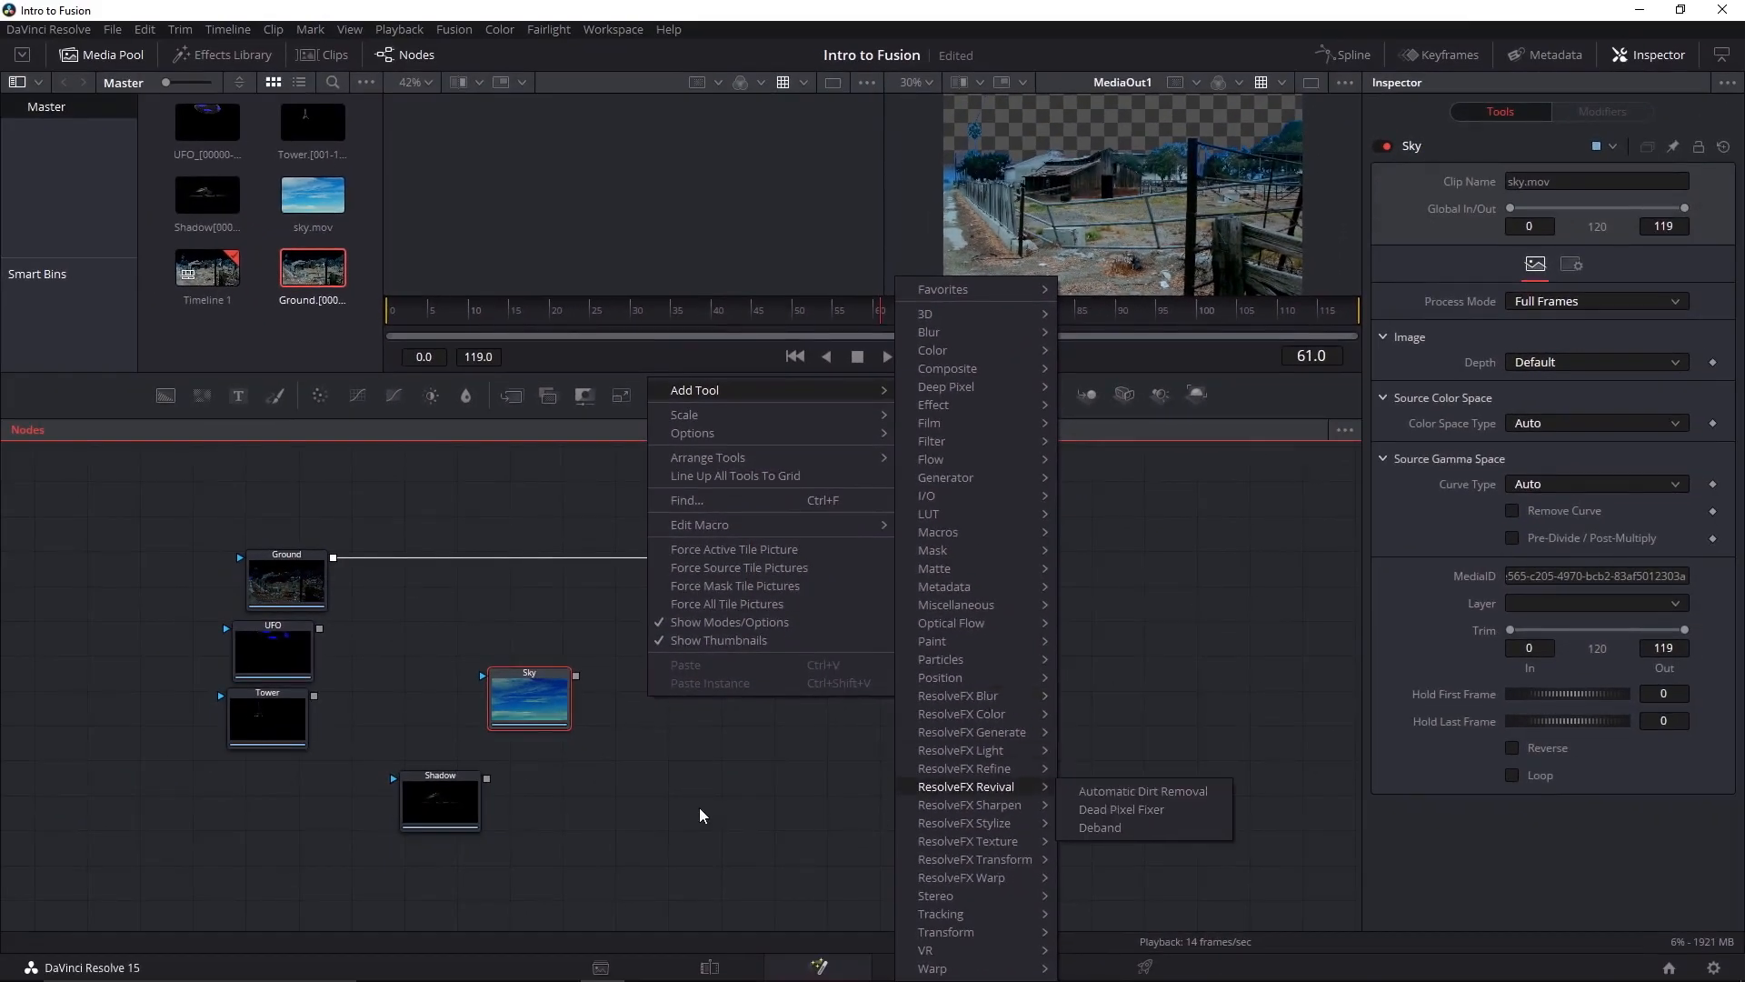
pyautogui.click(699, 807)
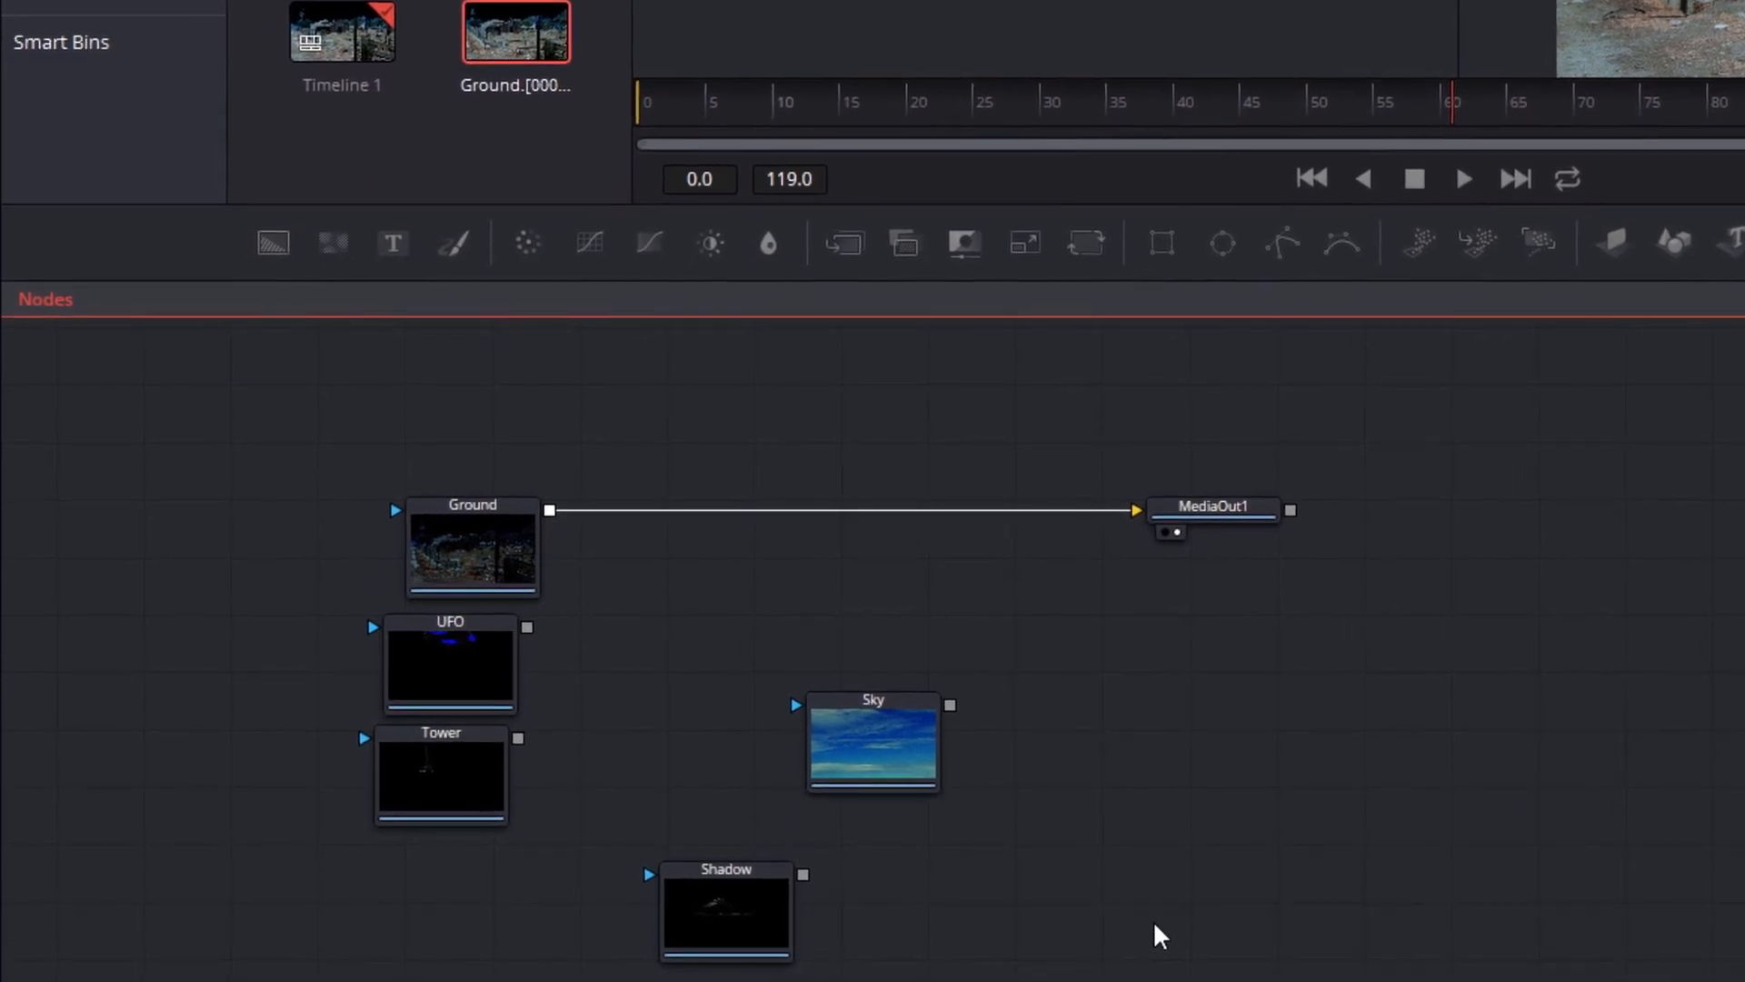
# Search the tool list for "mer" and add a Merge (Mrg) node after the Sky node
pyautogui.click(871, 761)
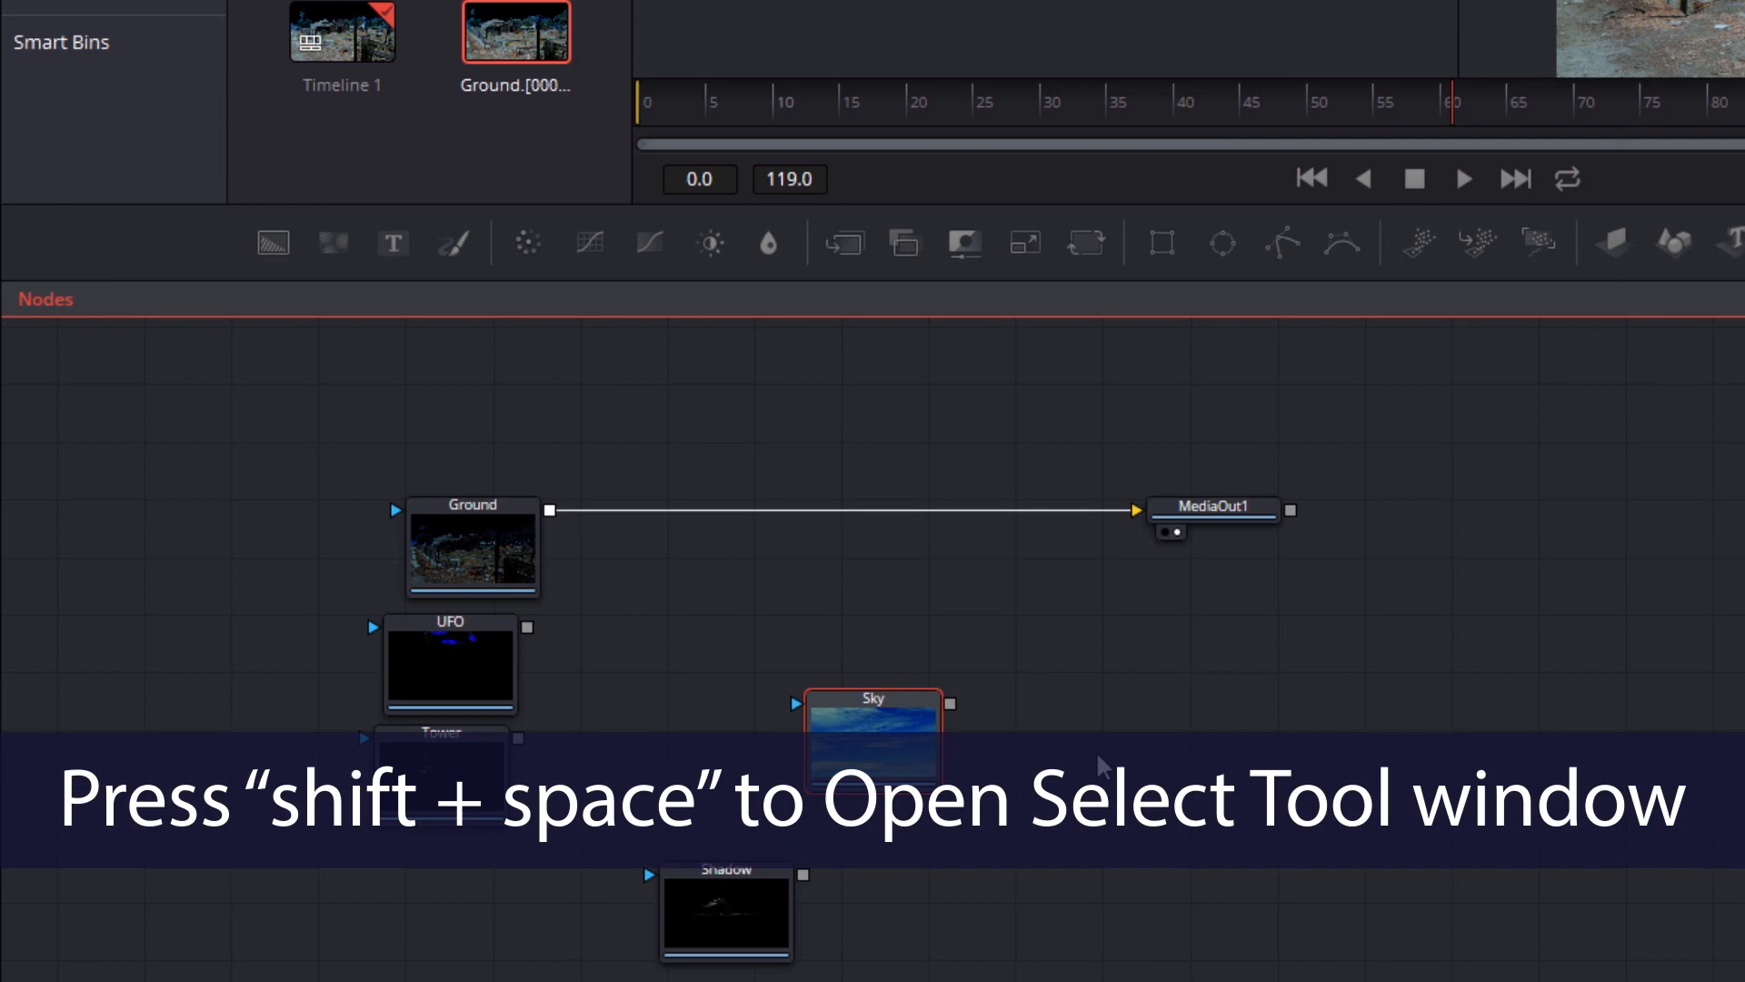
pyautogui.hotkey('shift', 'space')
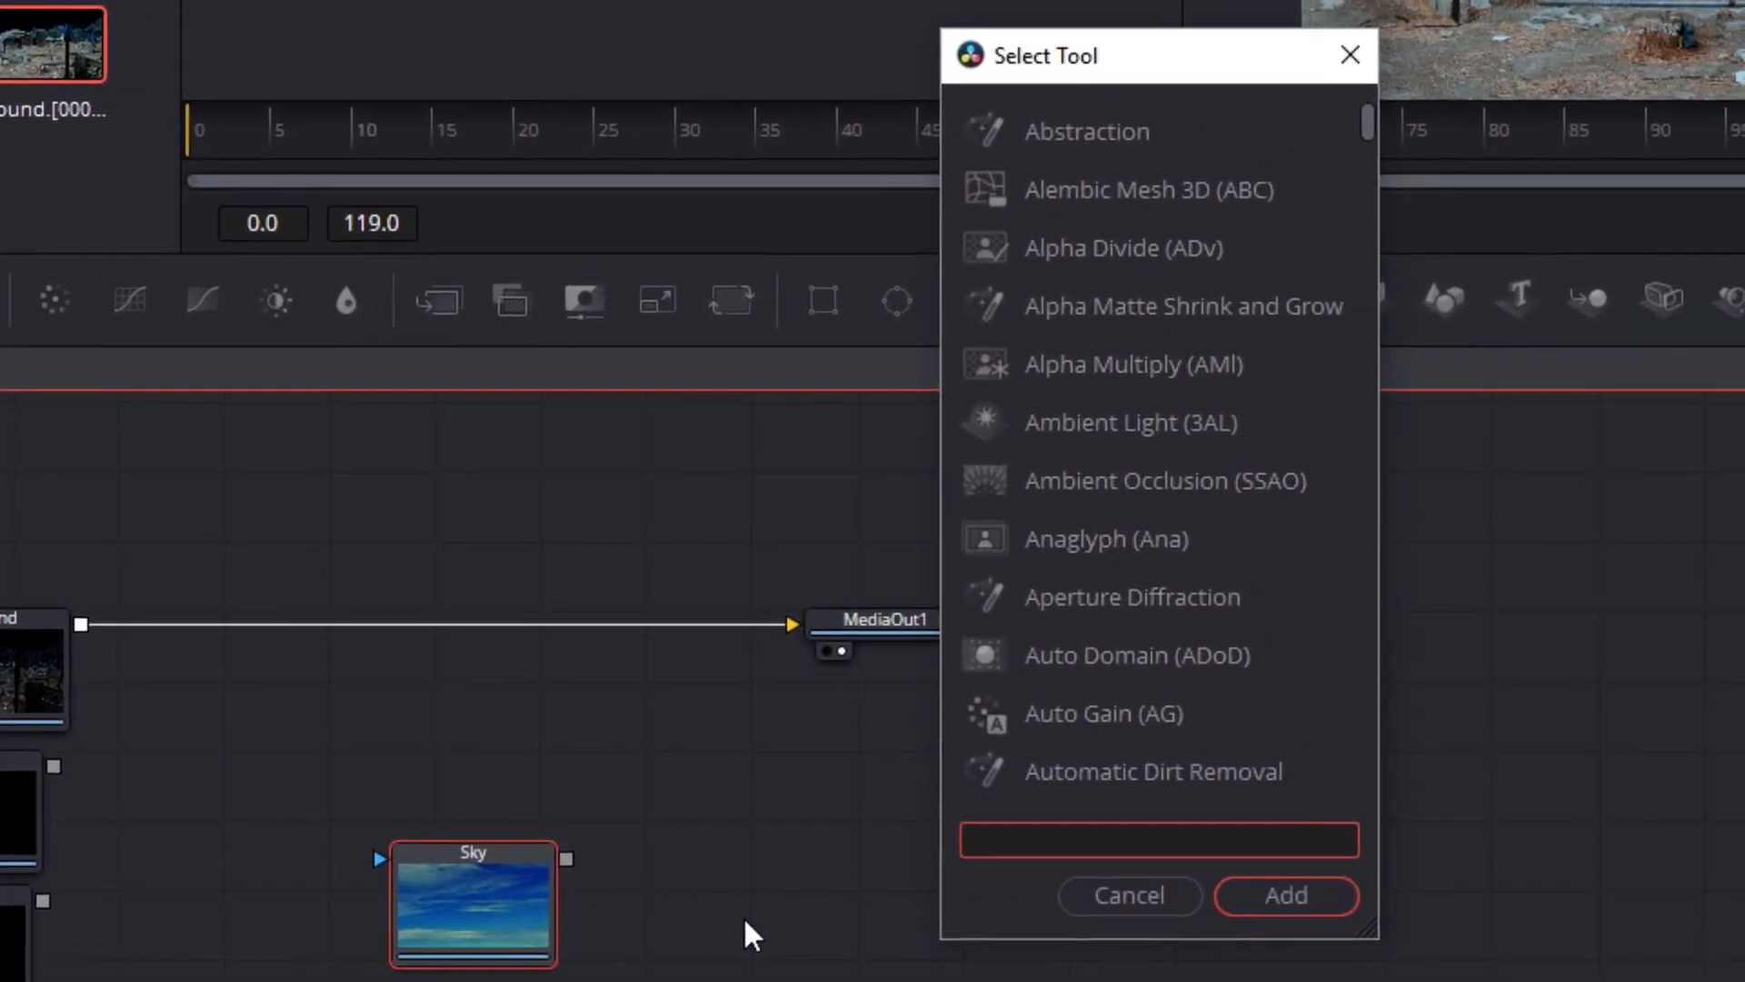
pyautogui.write('mer')
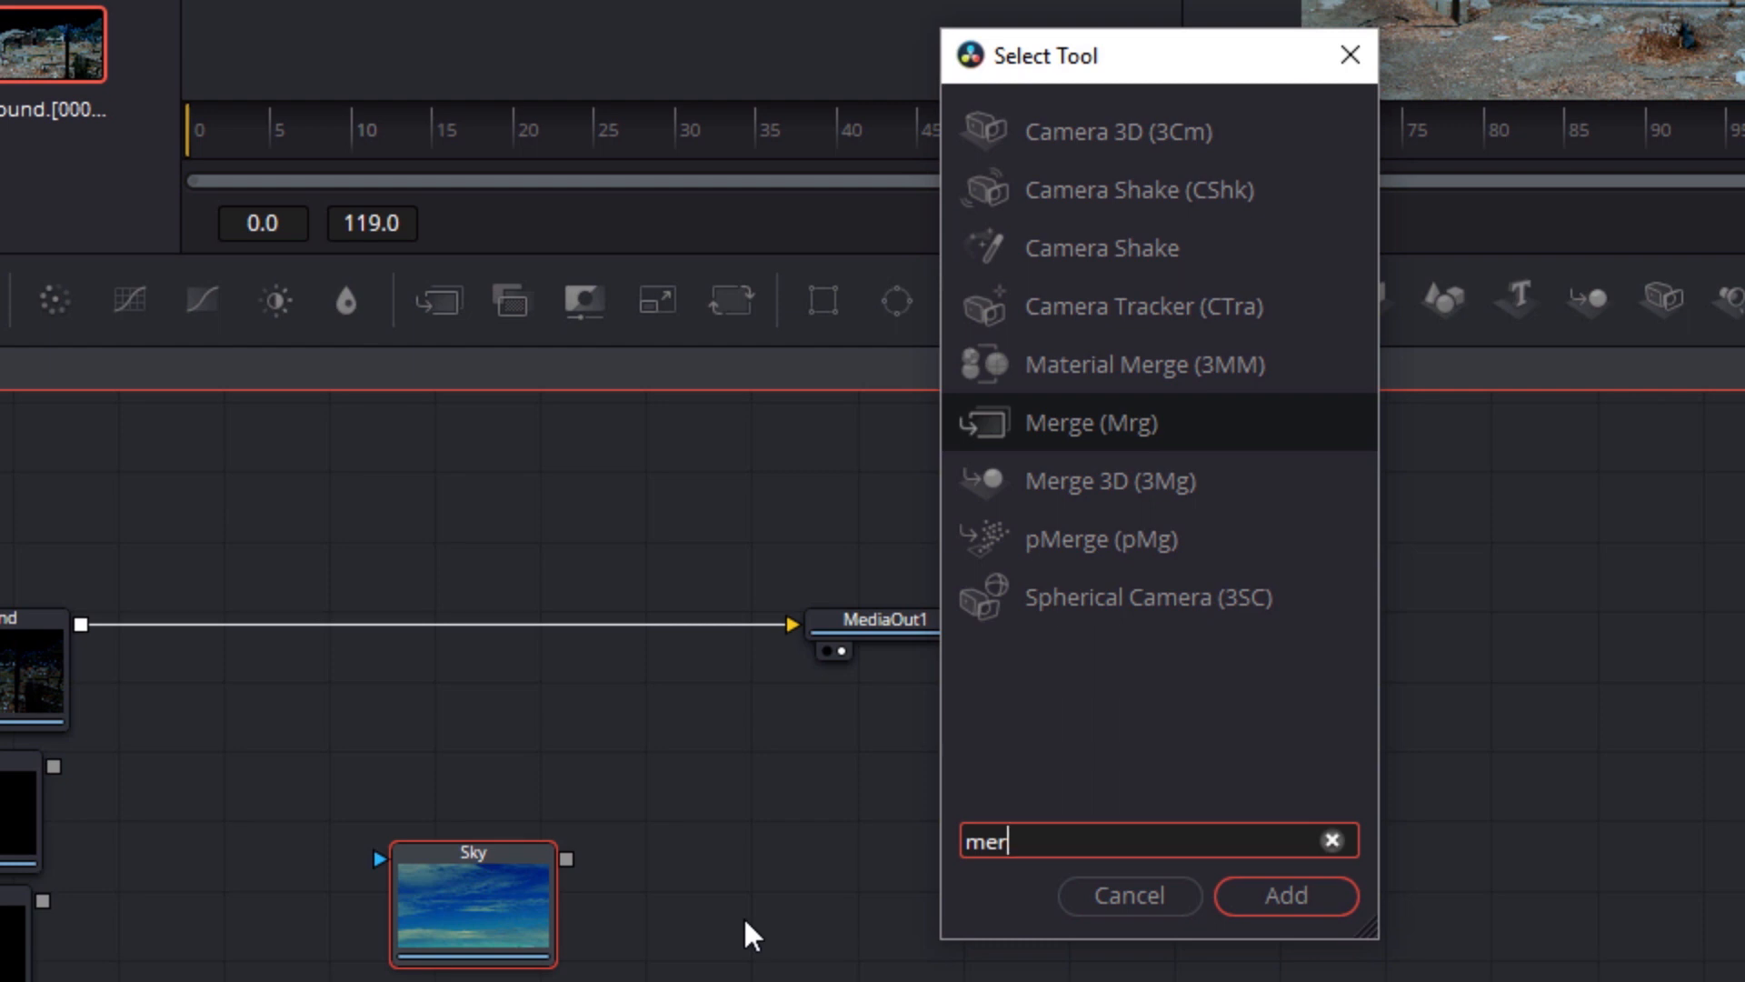
pyautogui.press('Return')
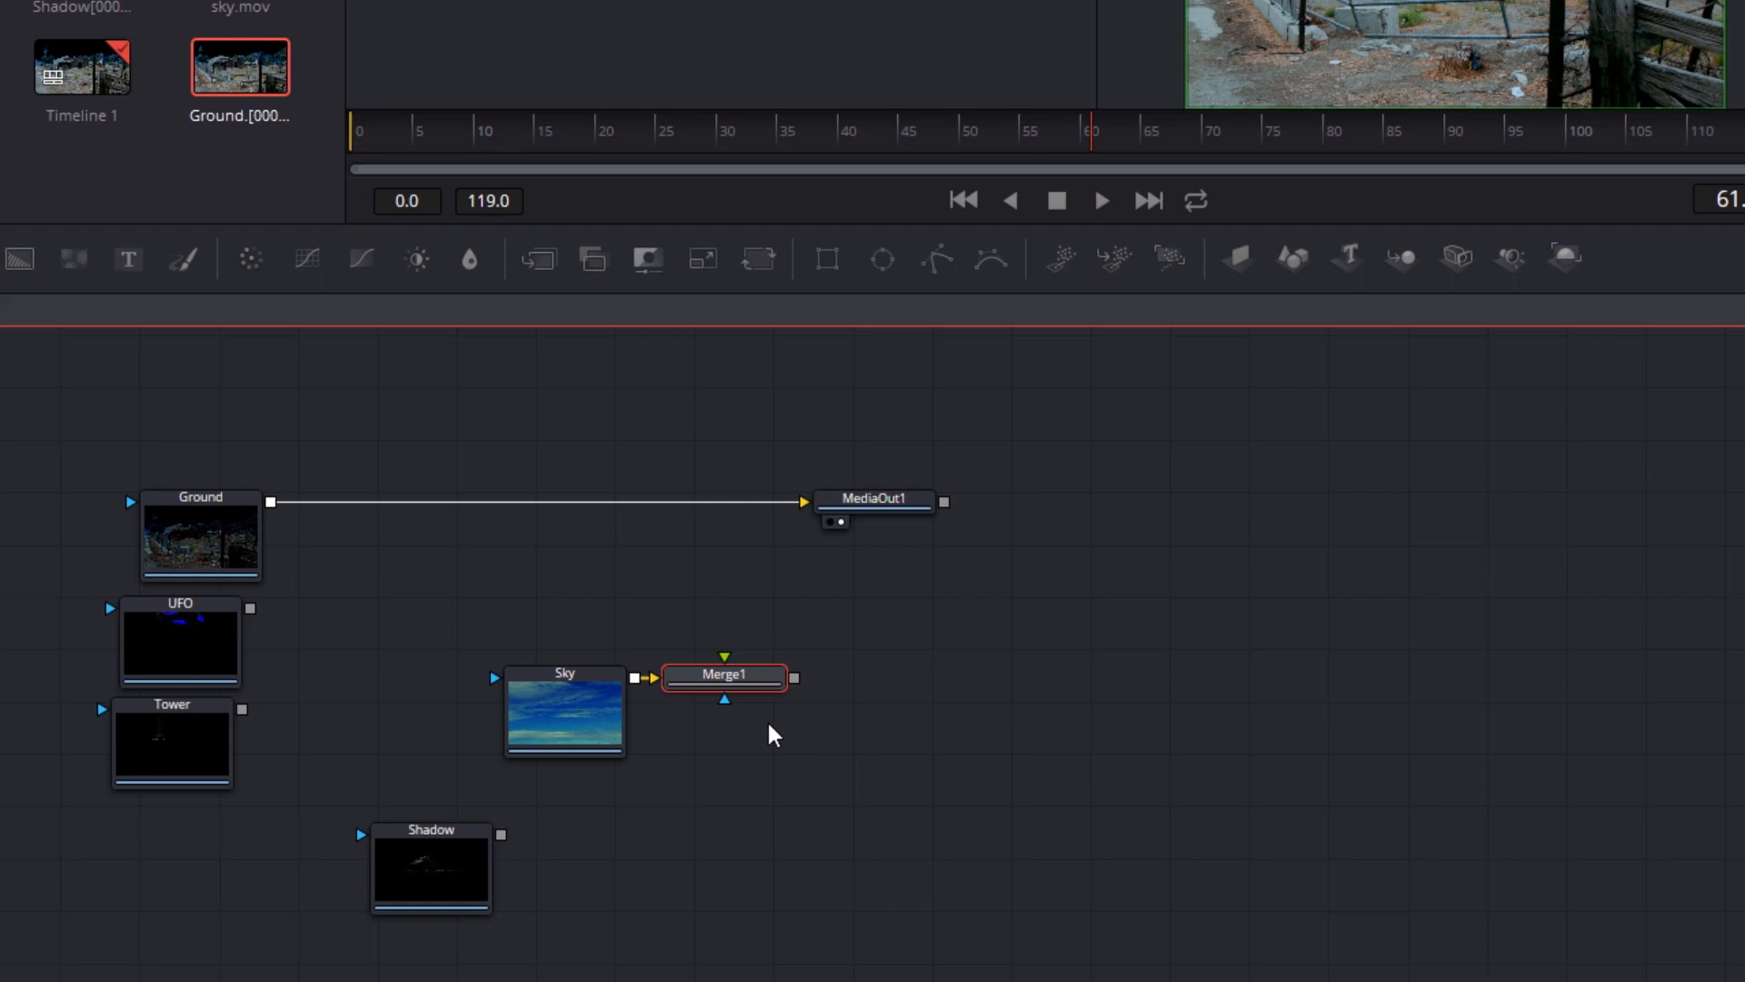
# Place the Tower node above Merge1 and connect its output to Merge1's foreground input
pyautogui.moveTo(200, 732); pyautogui.dragTo(727, 575)
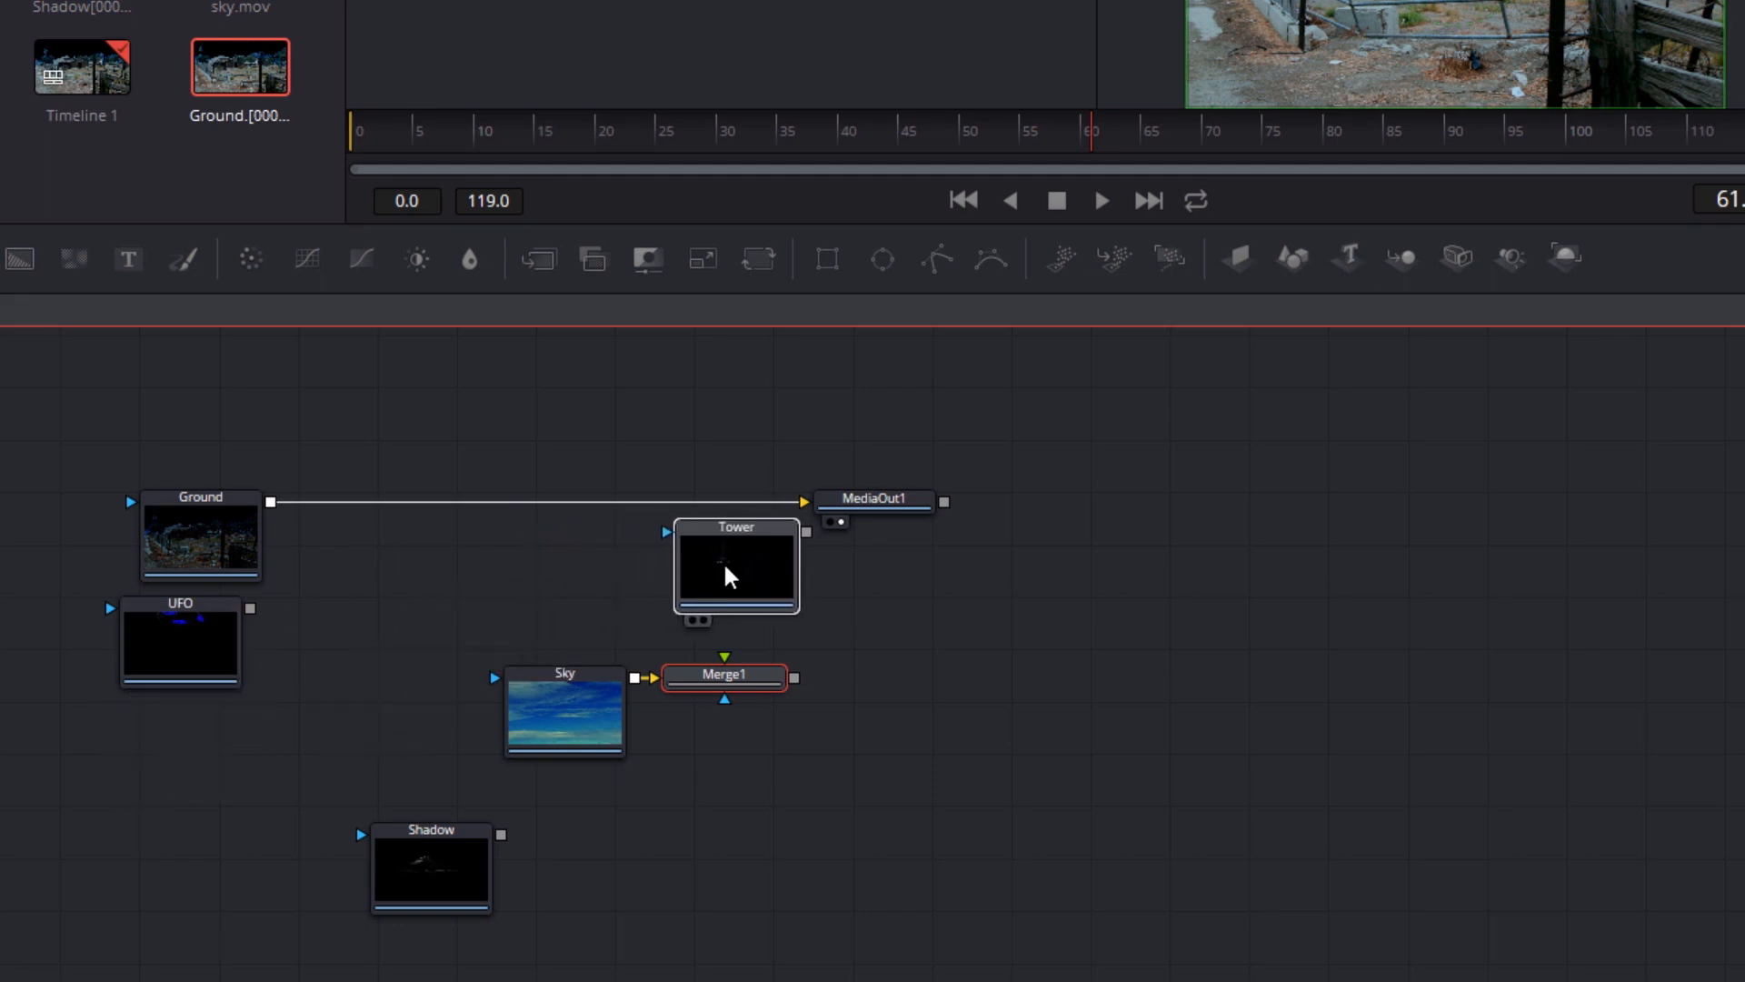
pyautogui.click(724, 568)
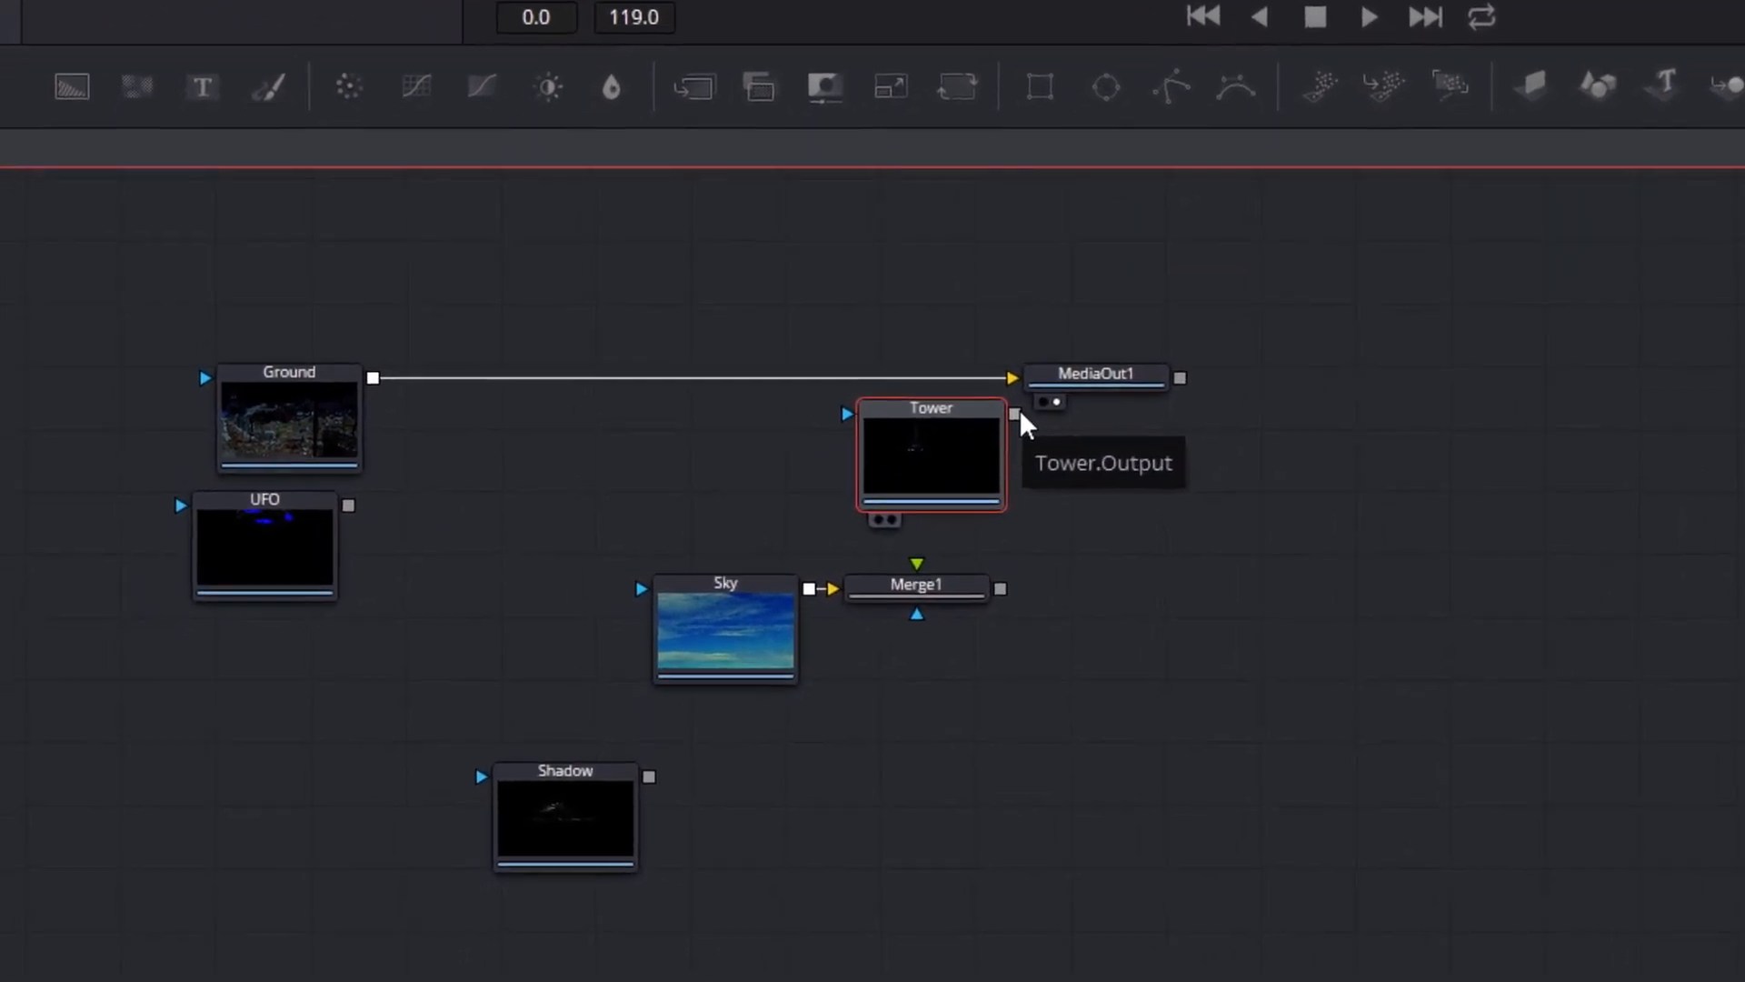
pyautogui.moveTo(1157, 334); pyautogui.dragTo(1047, 523)
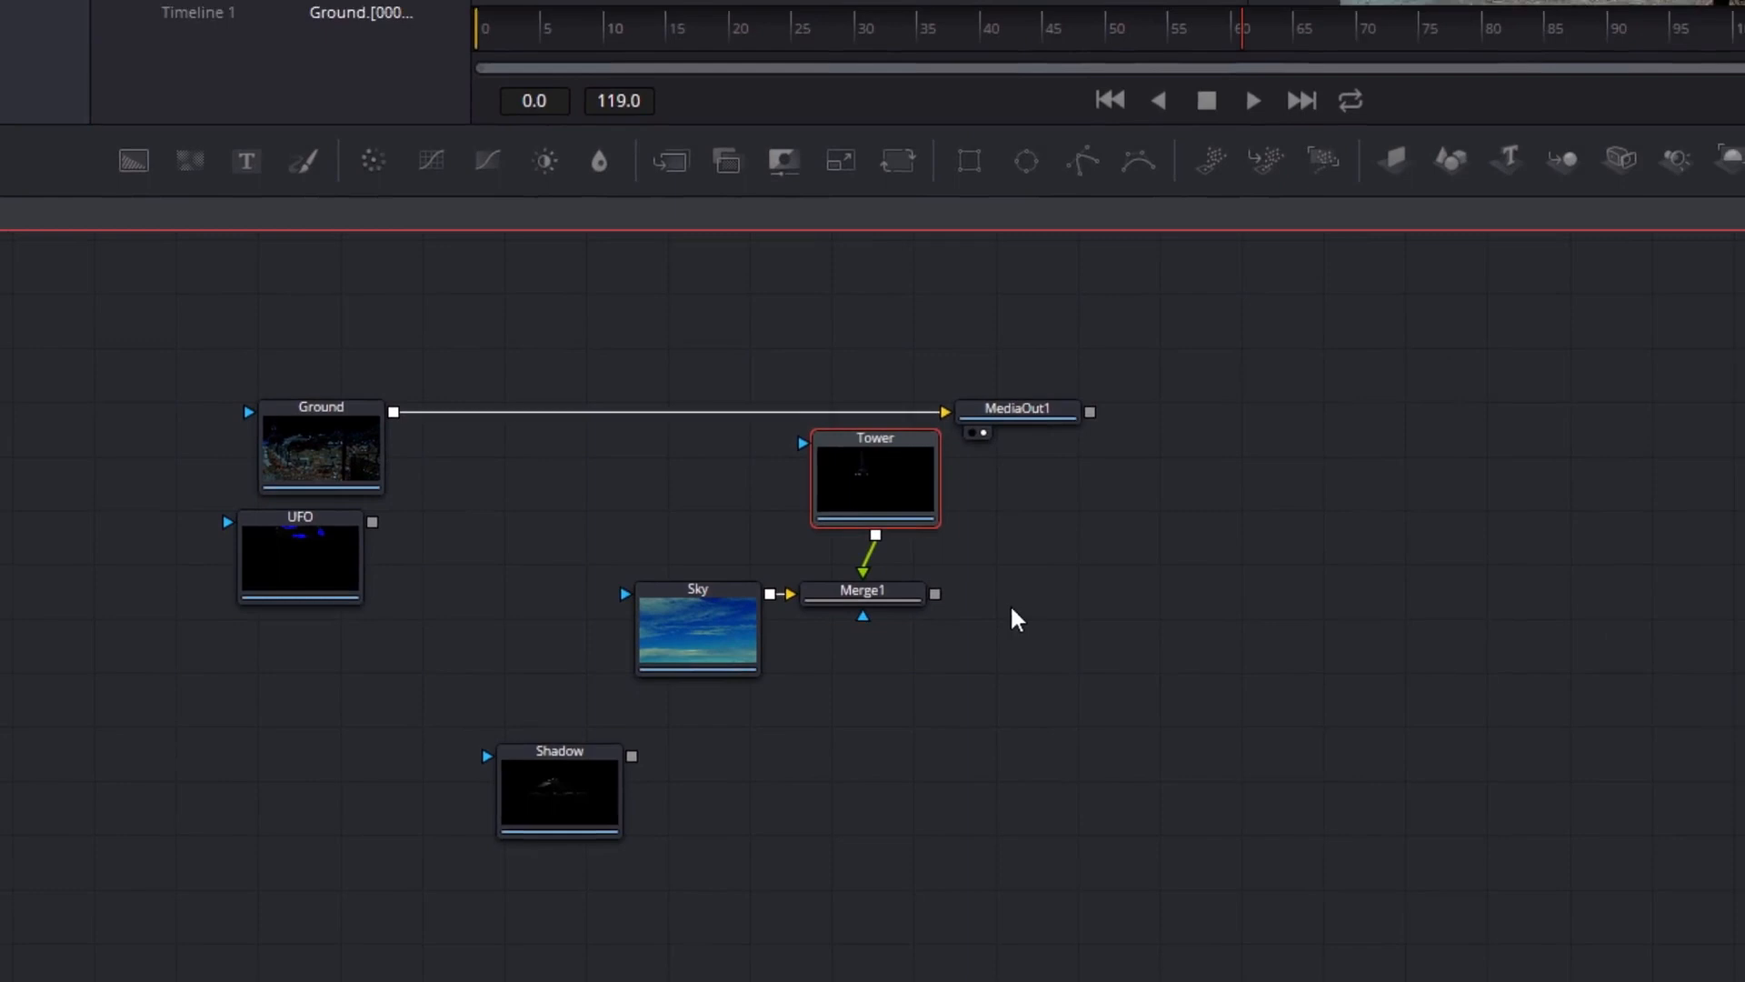
# Load Merge1 into the right viewer, space it further from Sky, and align the Tower node directly above it
pyautogui.click(886, 596)
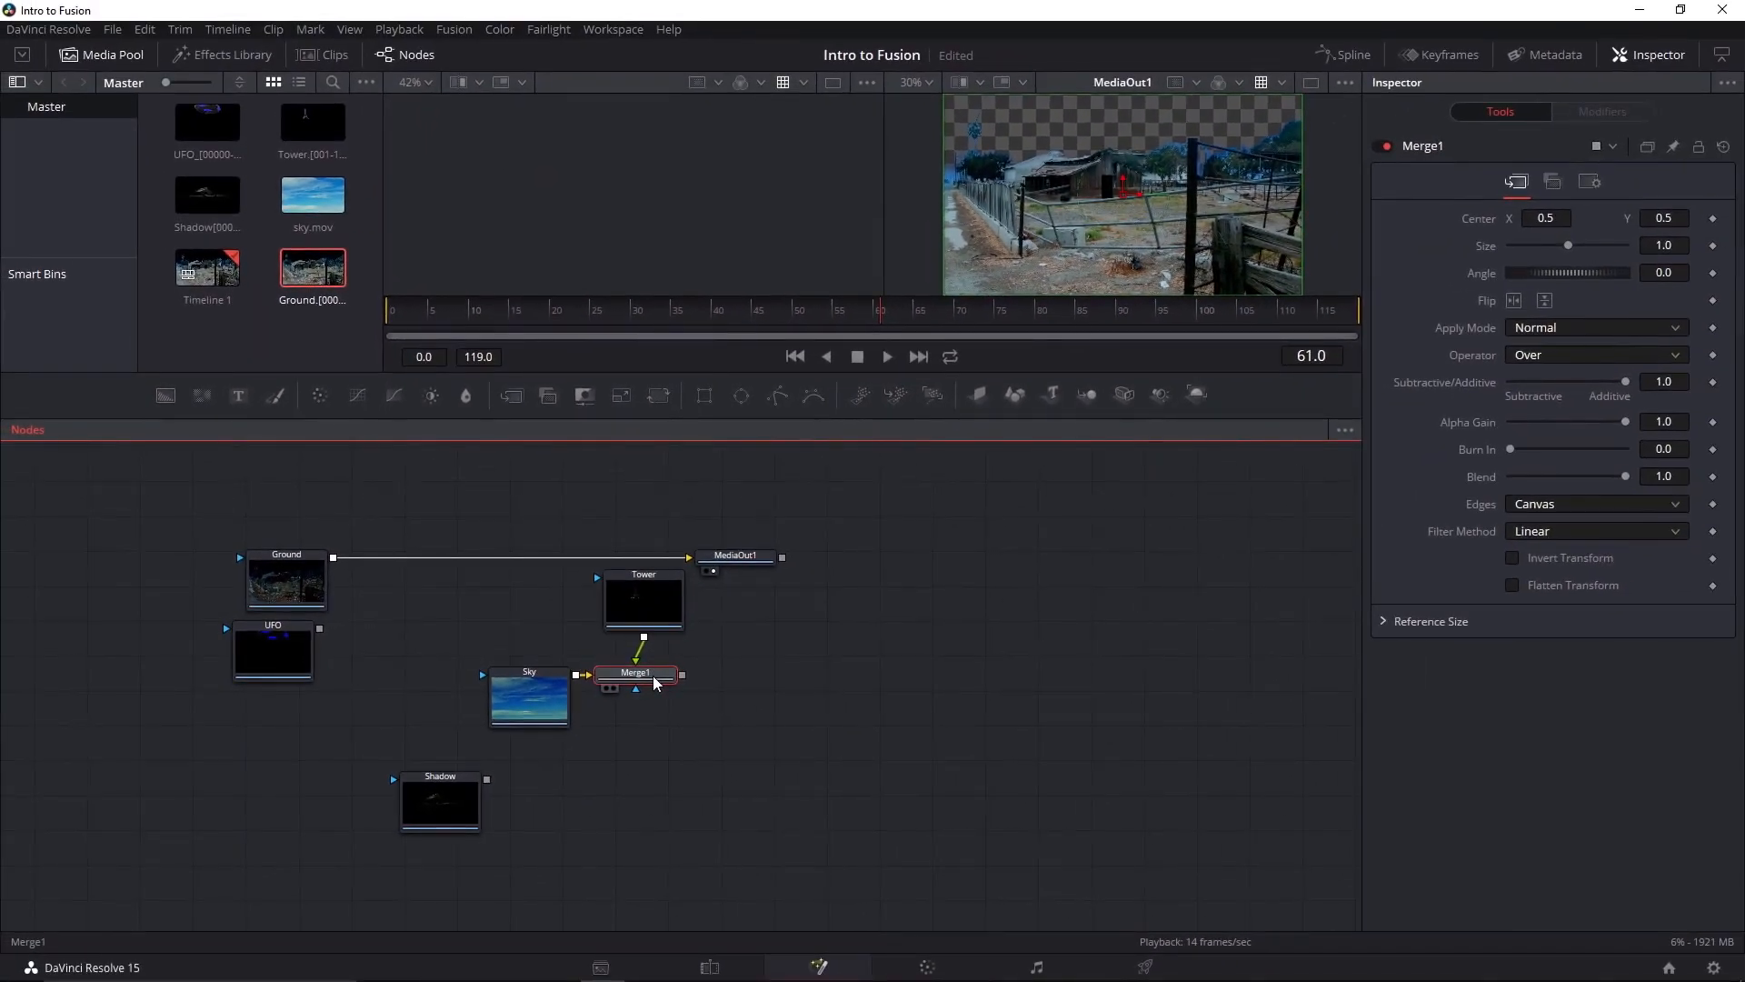
pyautogui.press('2')
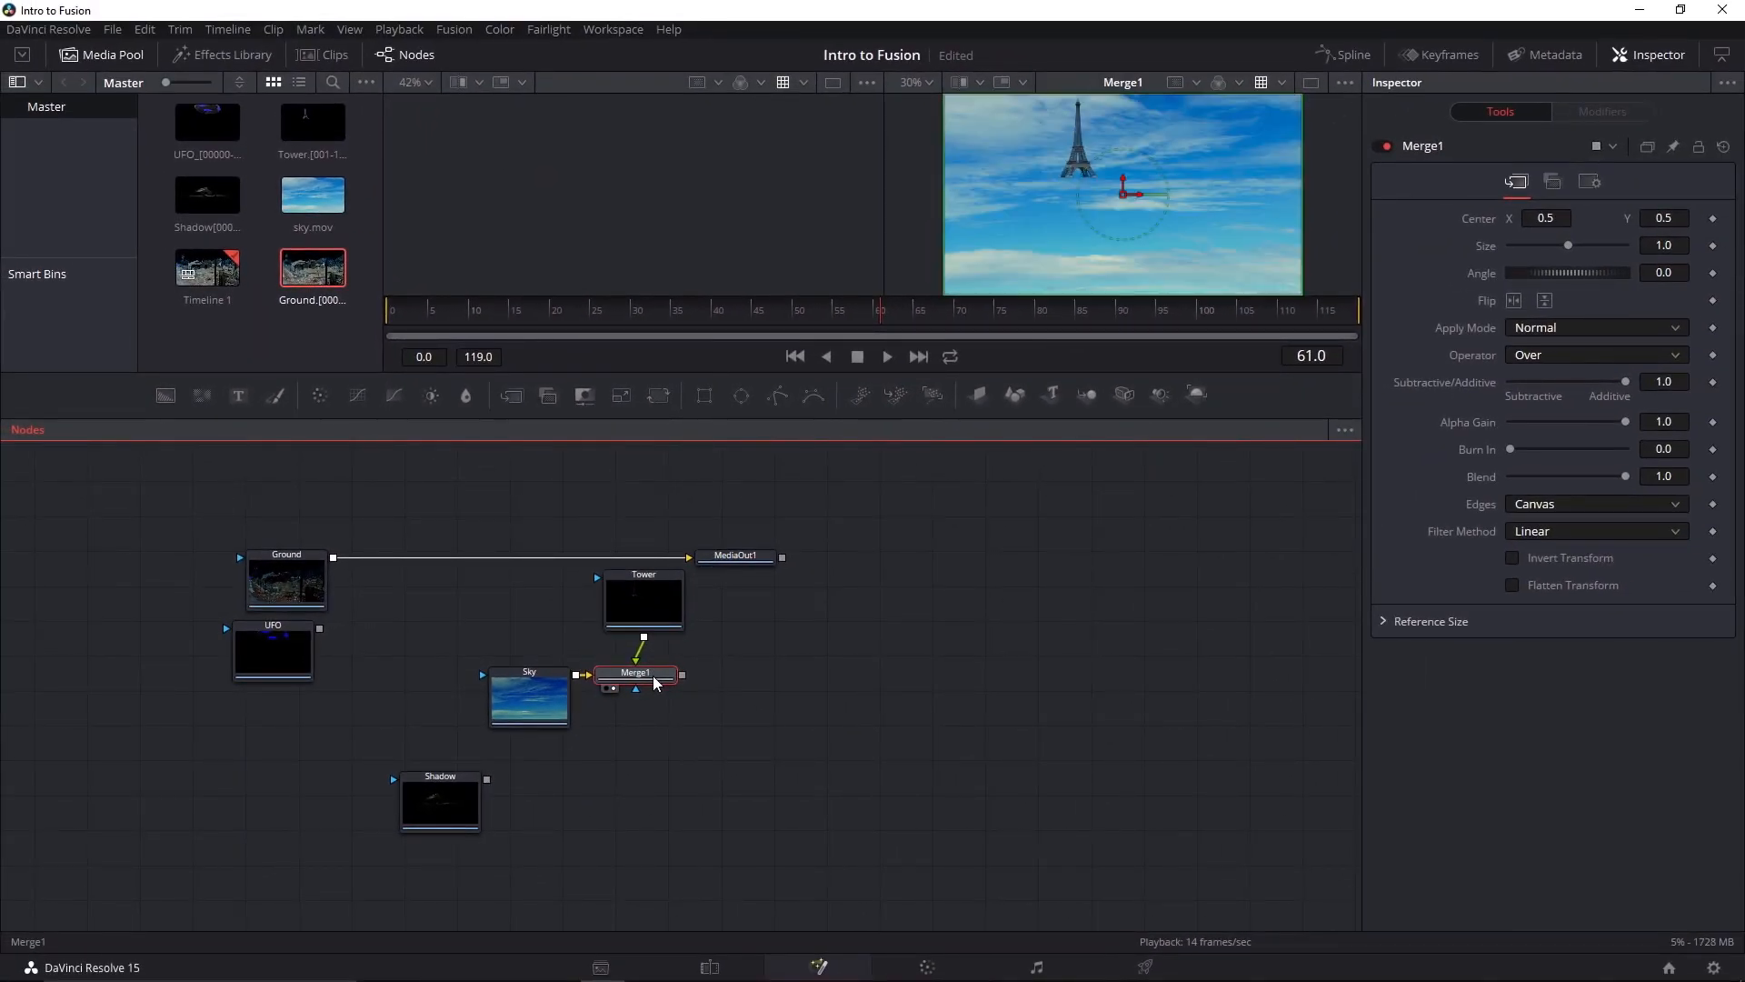
pyautogui.moveTo(654, 681); pyautogui.dragTo(701, 690)
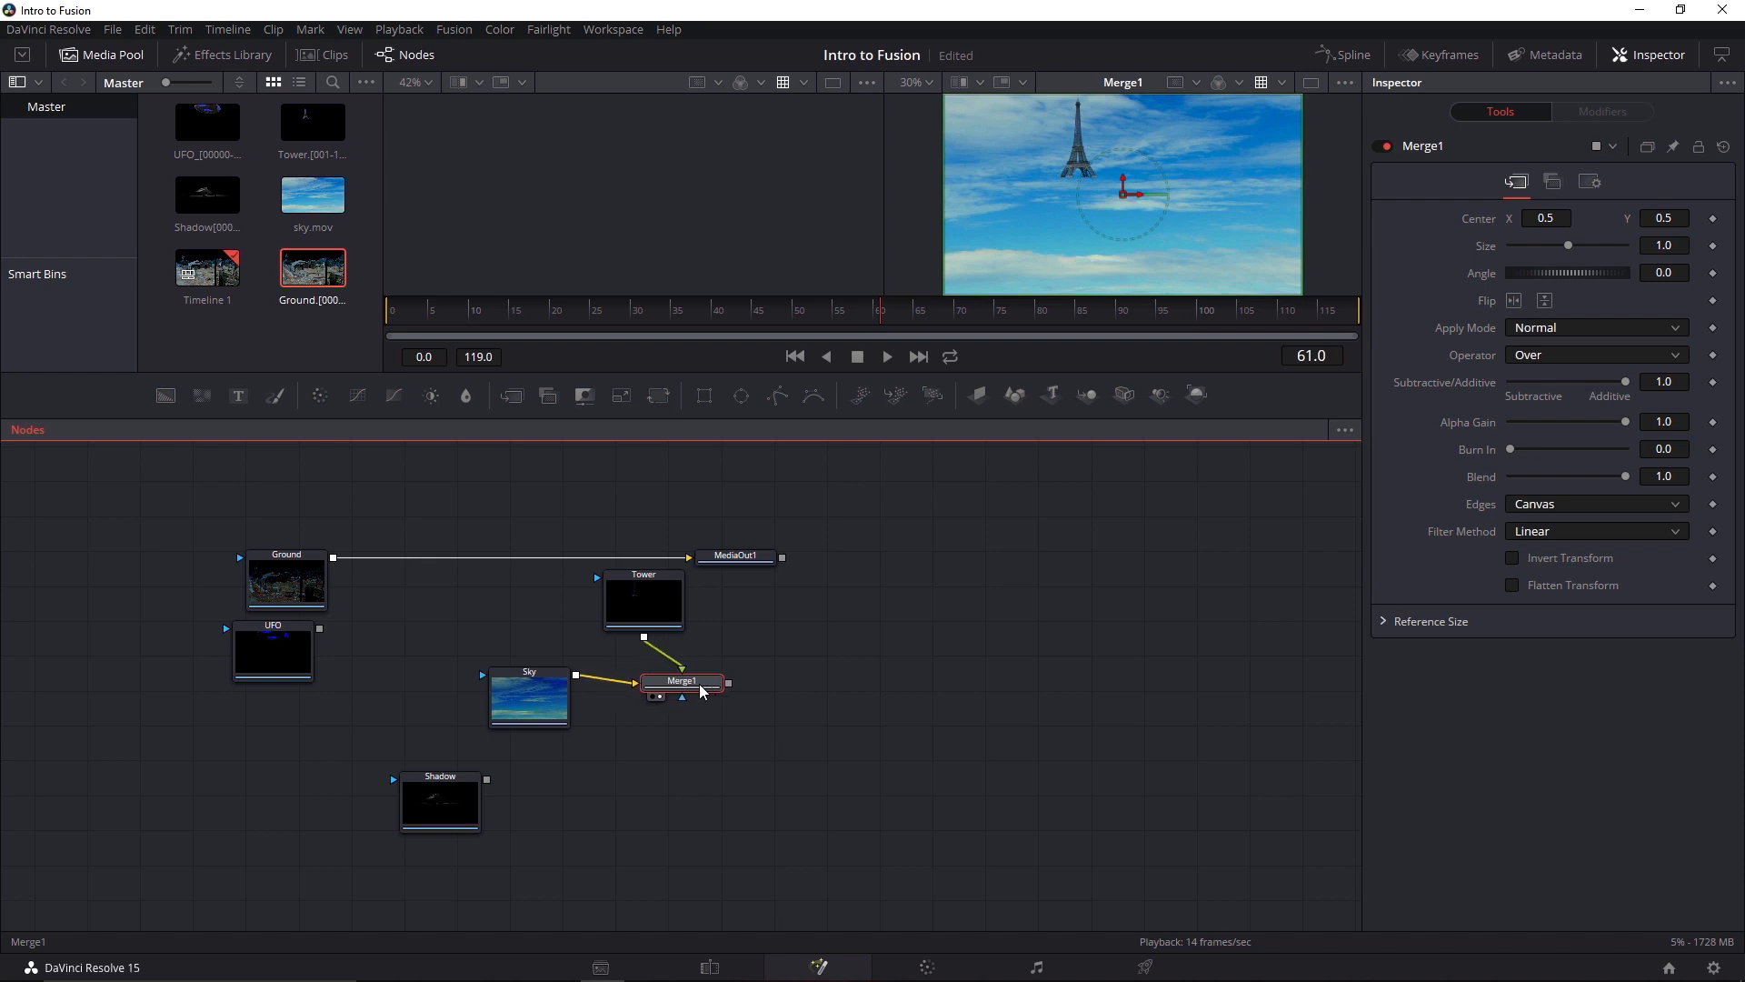
pyautogui.moveTo(662, 613); pyautogui.dragTo(700, 616)
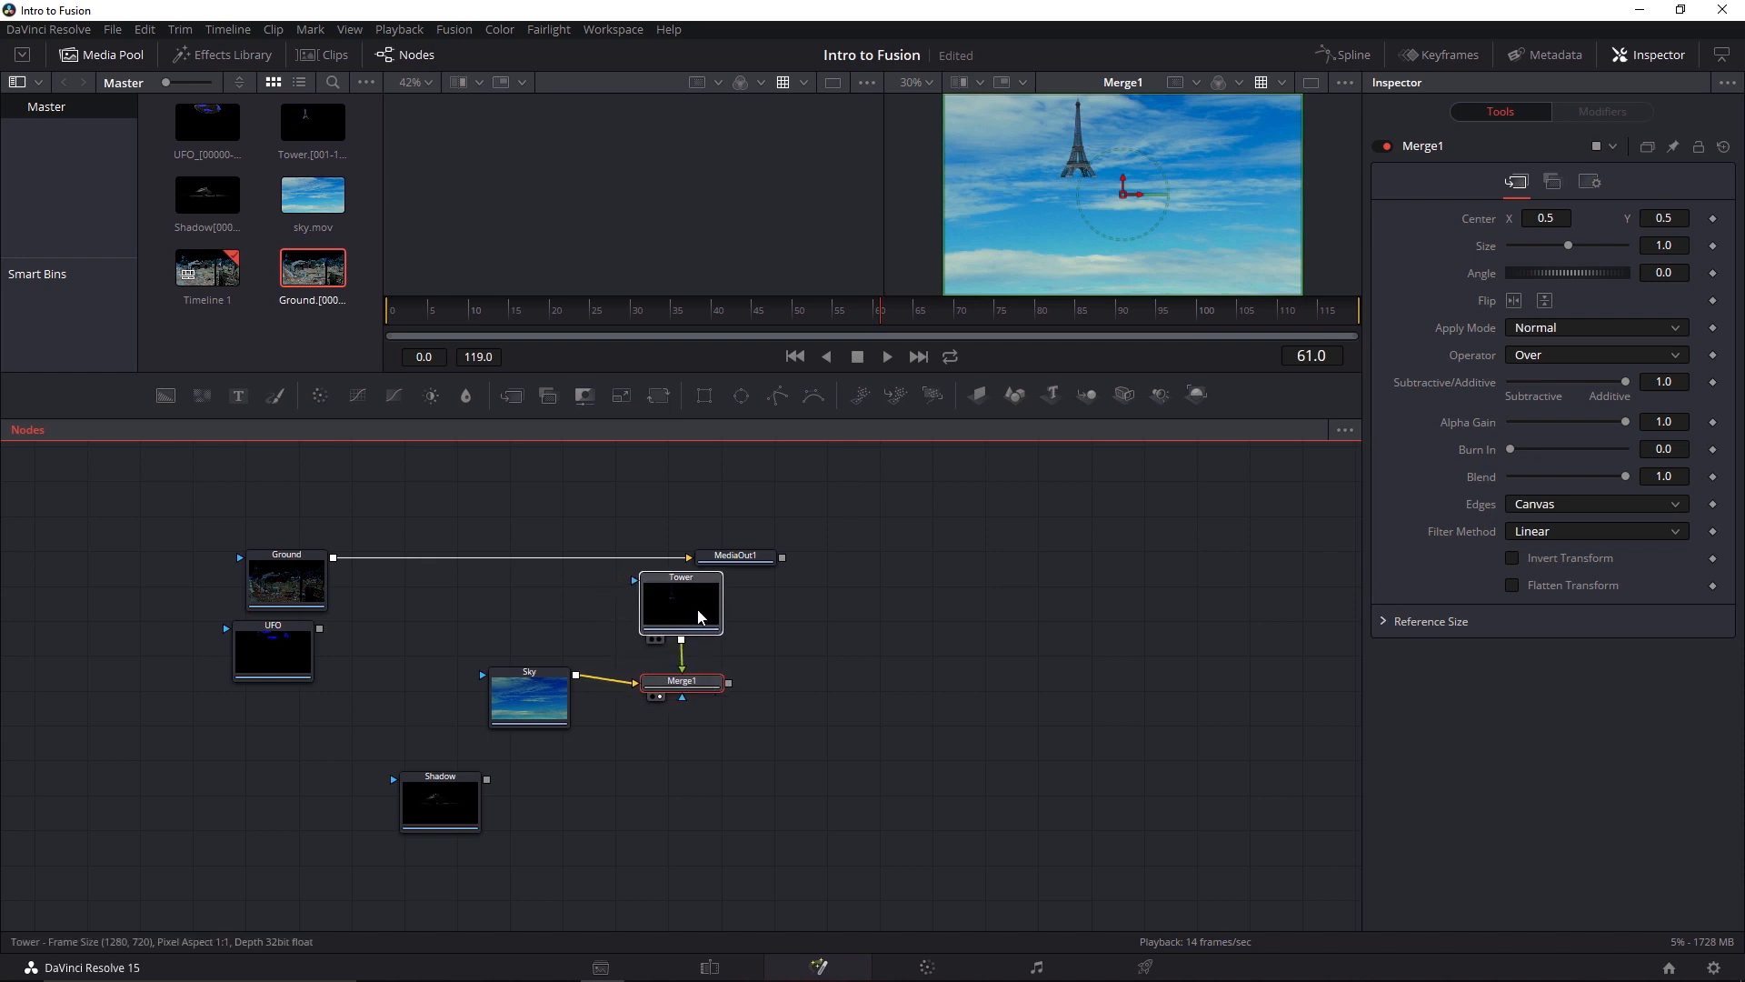
# Swap Merge1's foreground and background inputs, and swap them back so Sky feeds the background
pyautogui.click(557, 698)
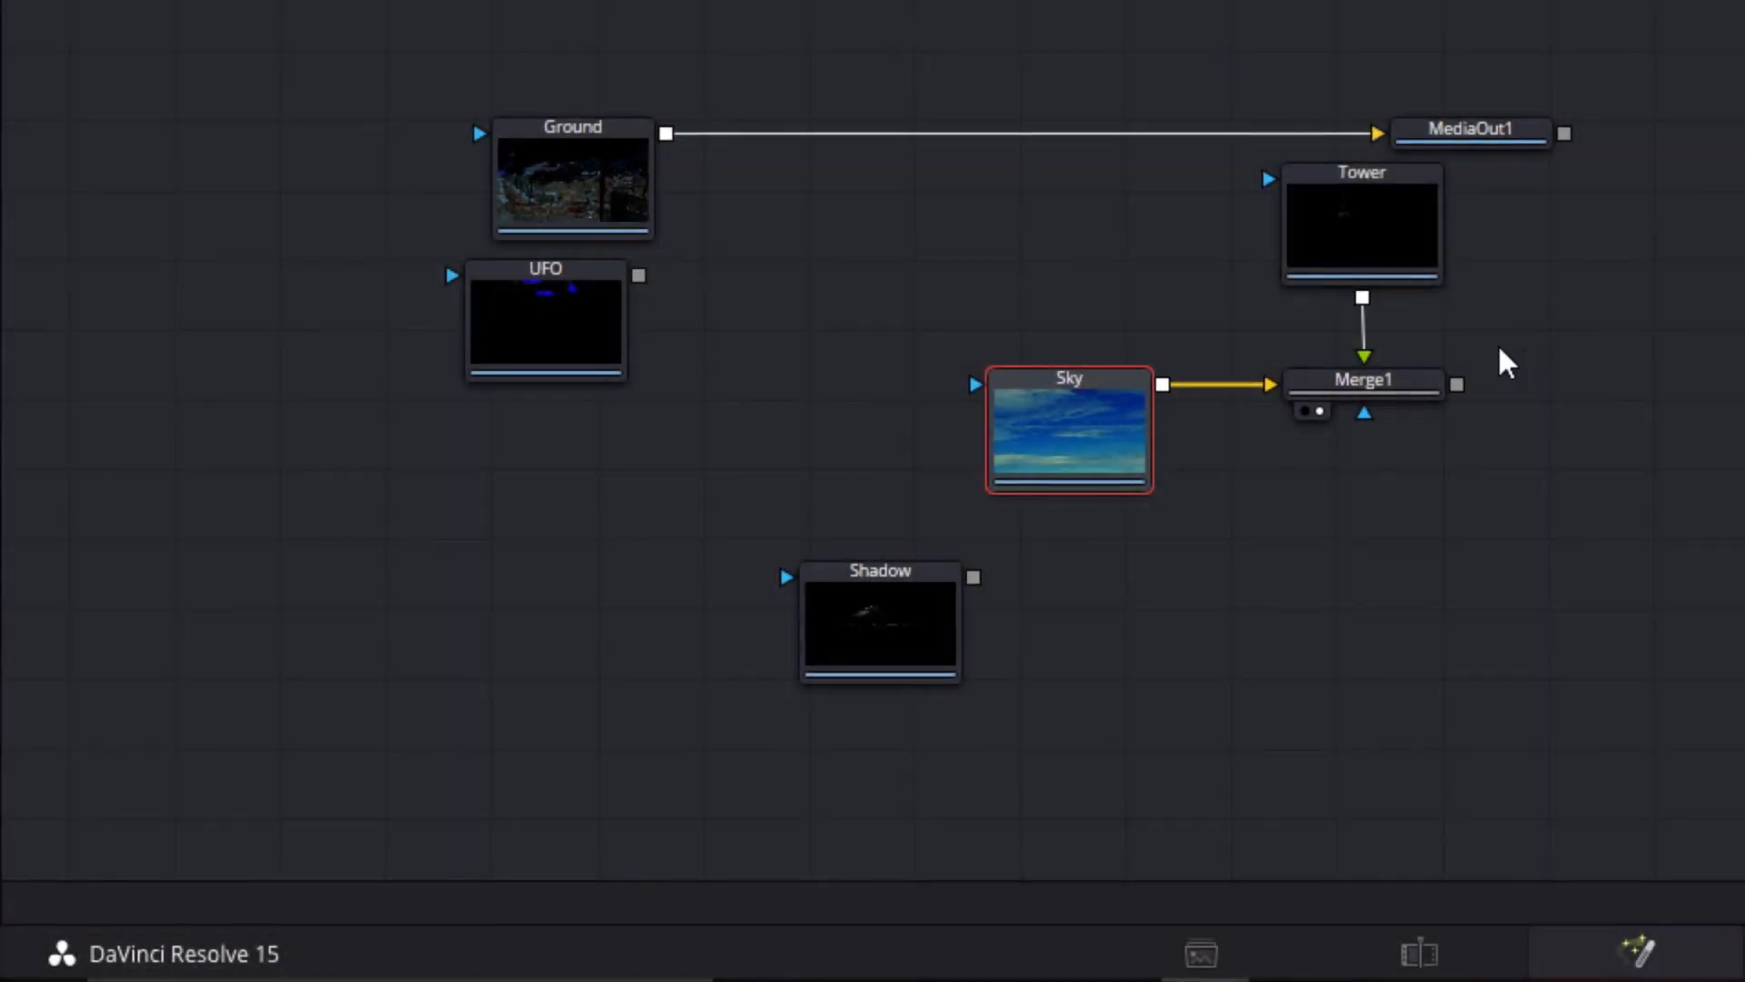
pyautogui.click(1421, 389)
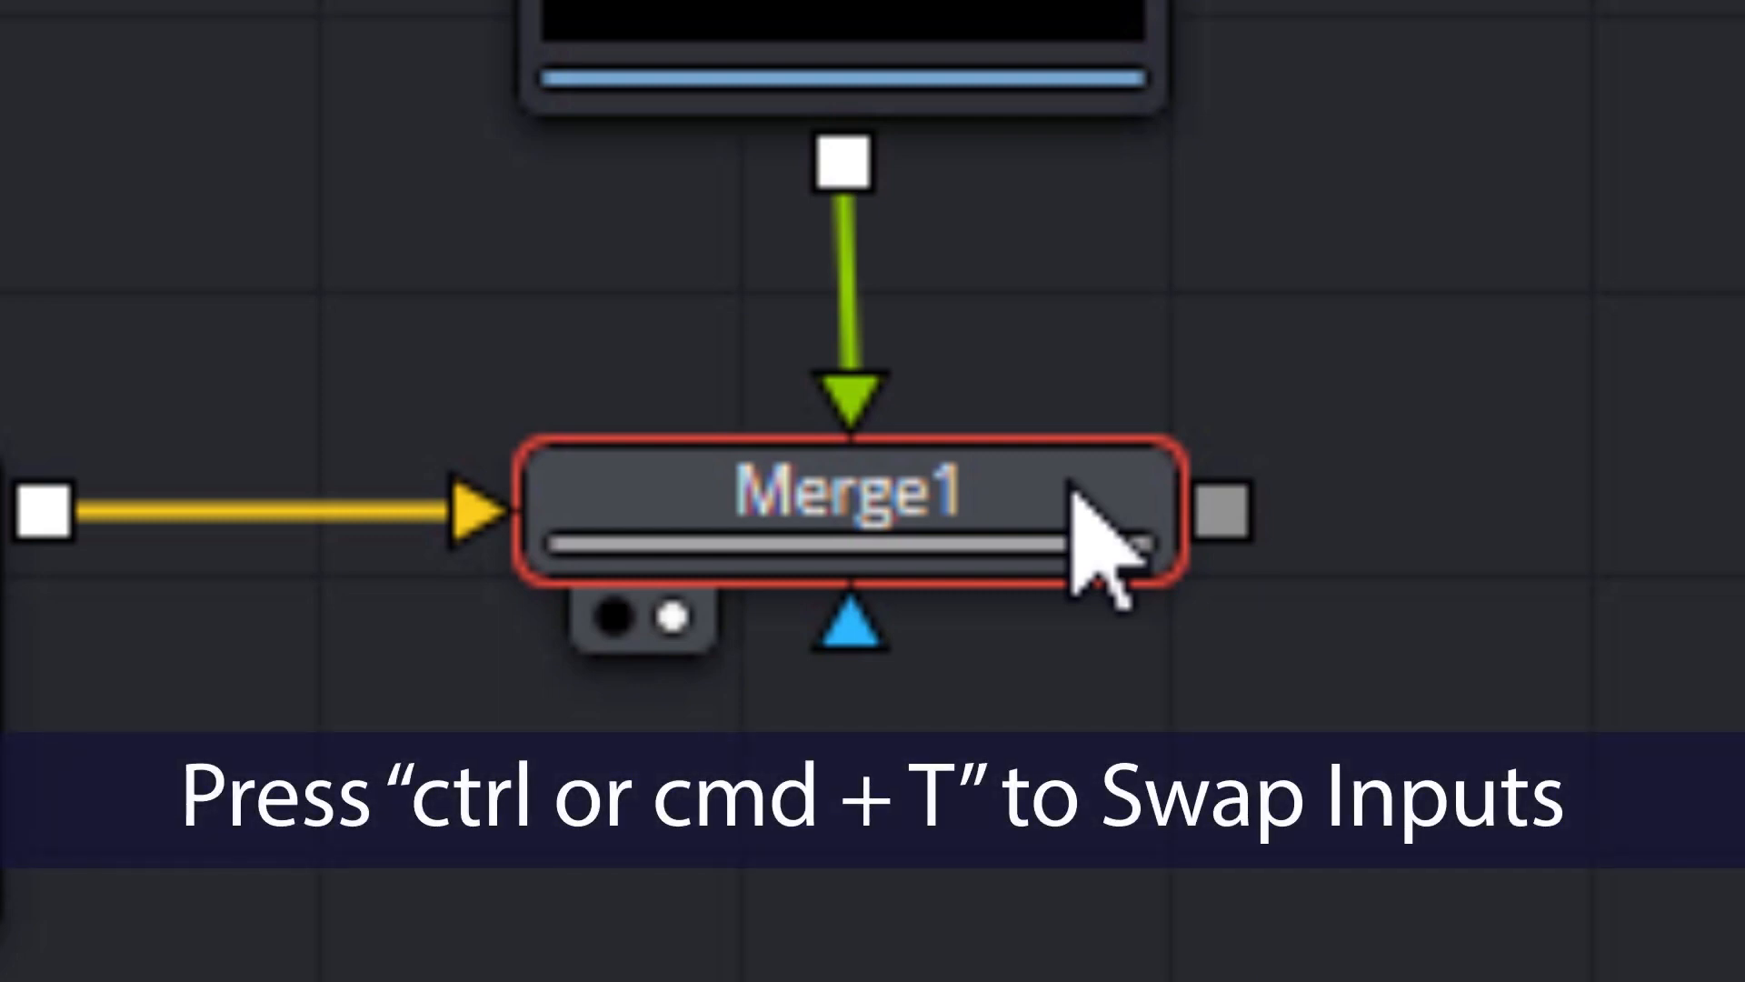
pyautogui.hotkey('ctrl', 't')
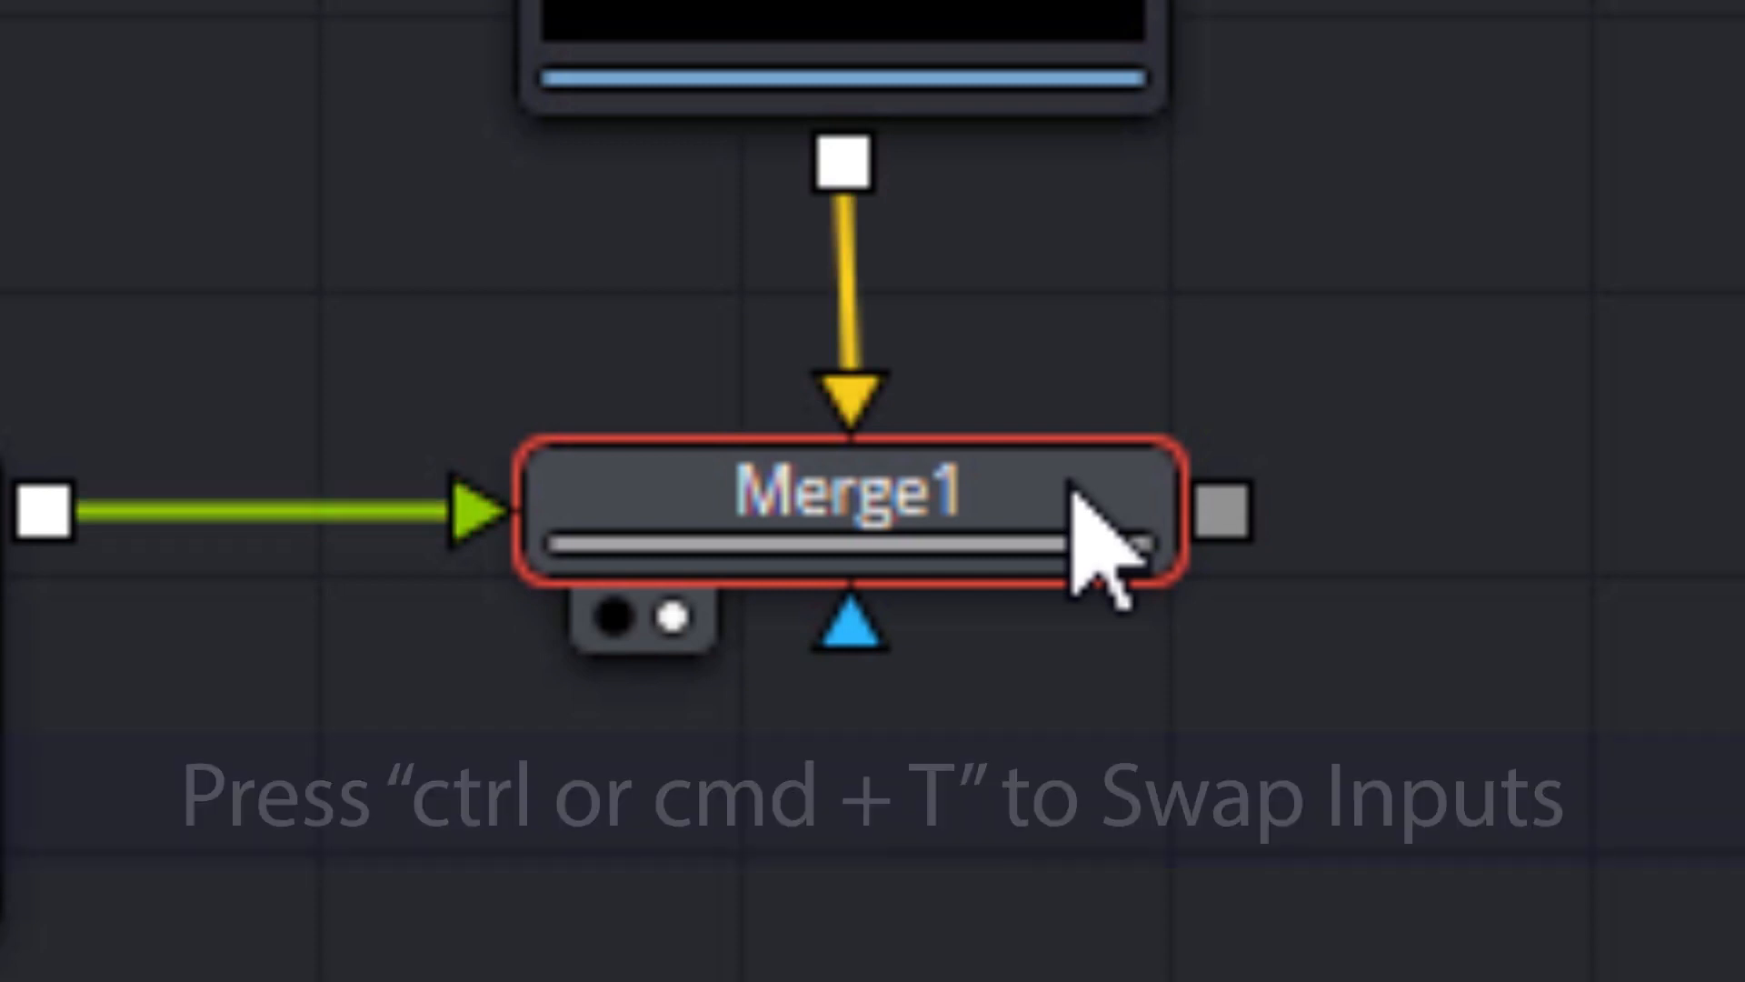
pyautogui.hotkey('ctrl', 't')
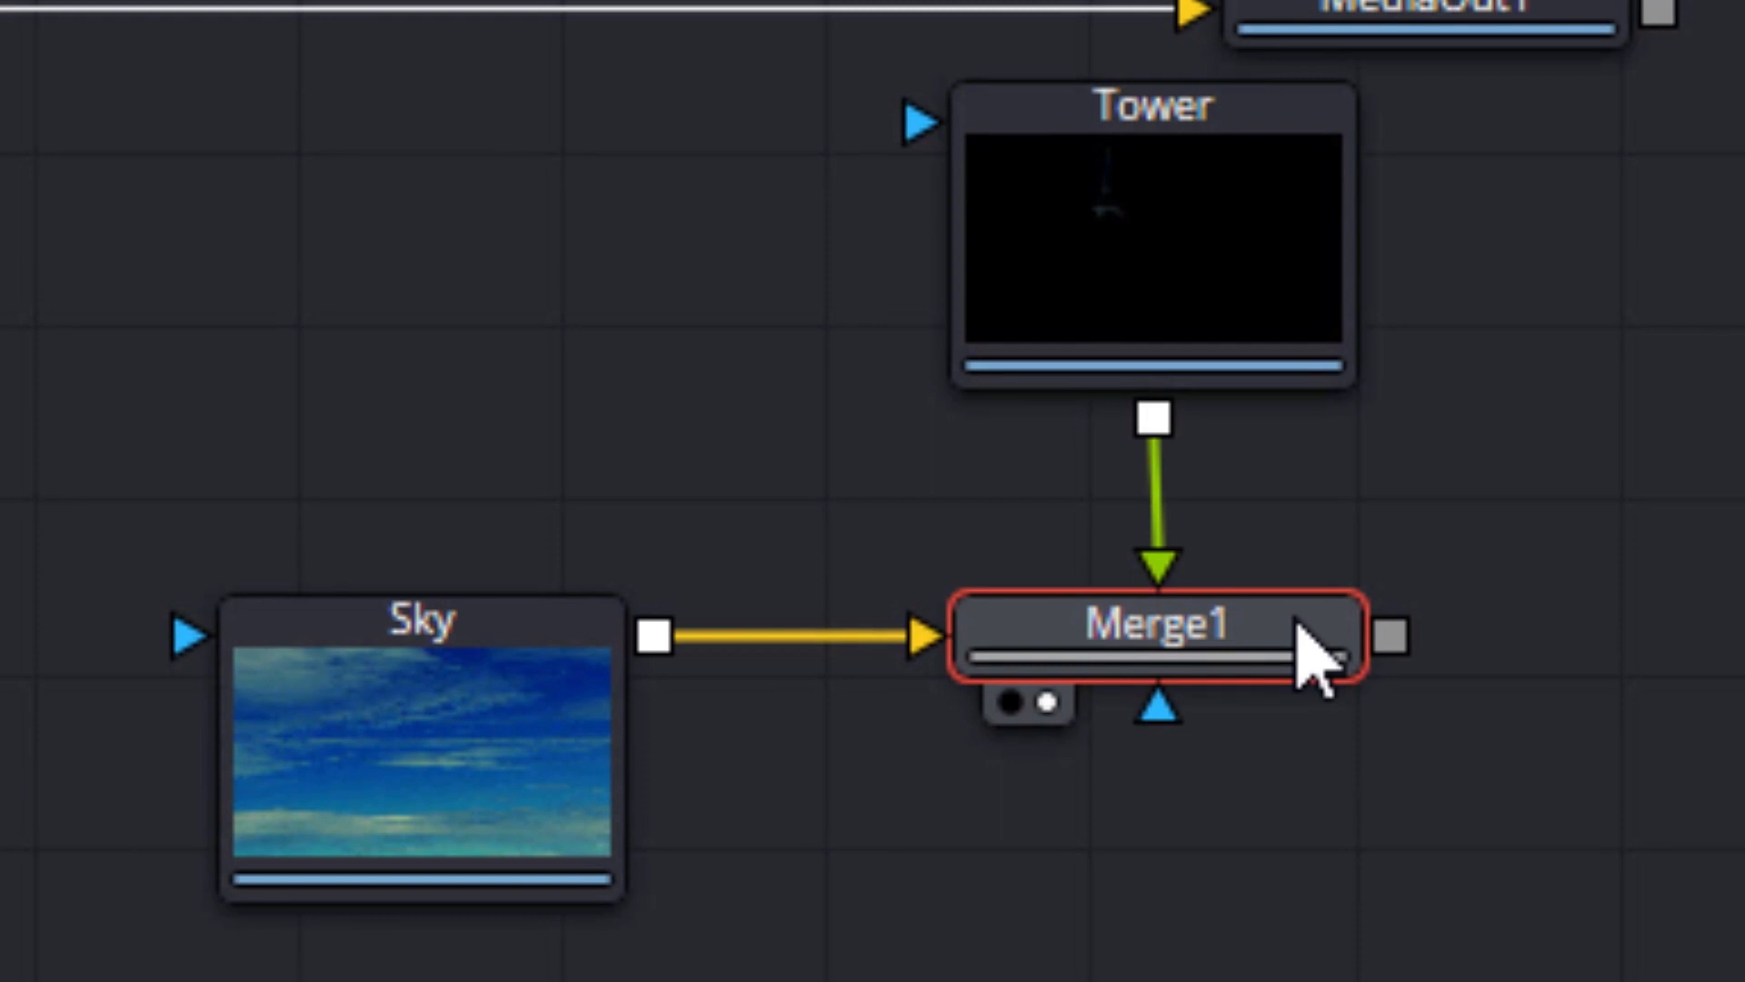
# Disconnect the Sky node from Merge1's background input
pyautogui.click(798, 636)
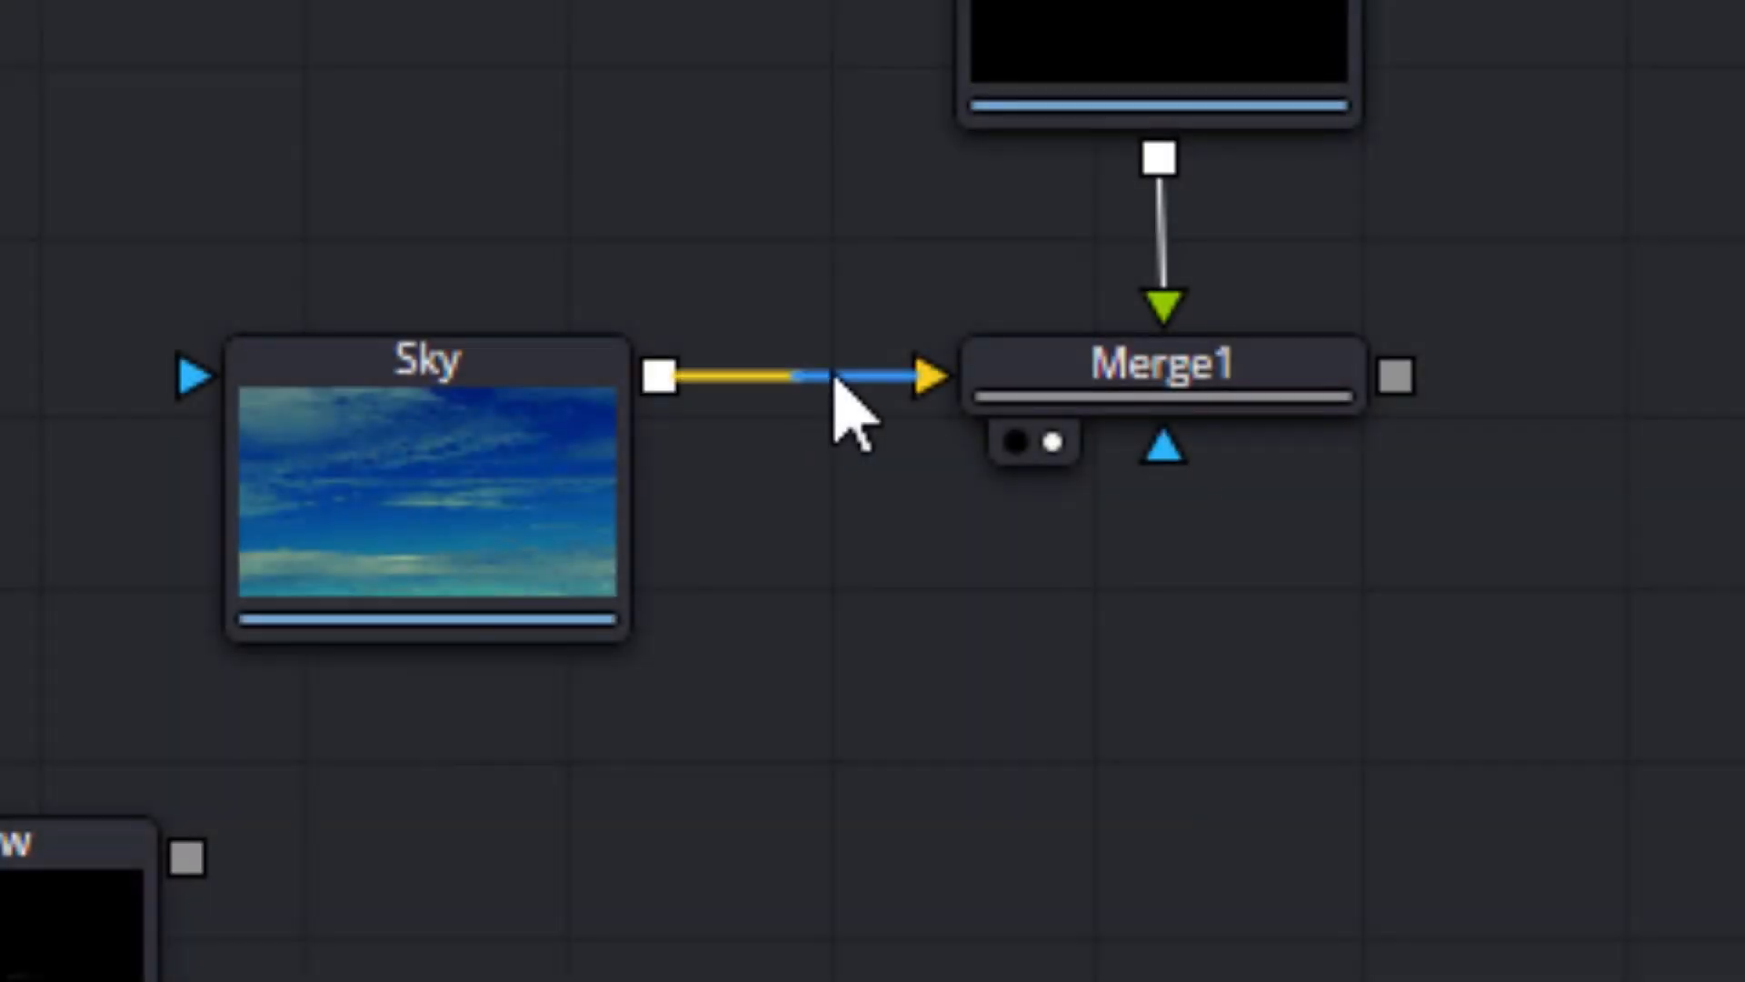
# Undo the disconnection so the Sky node feeds Merge1's background input again
pyautogui.moveTo(833, 373); pyautogui.dragTo(712, 873)
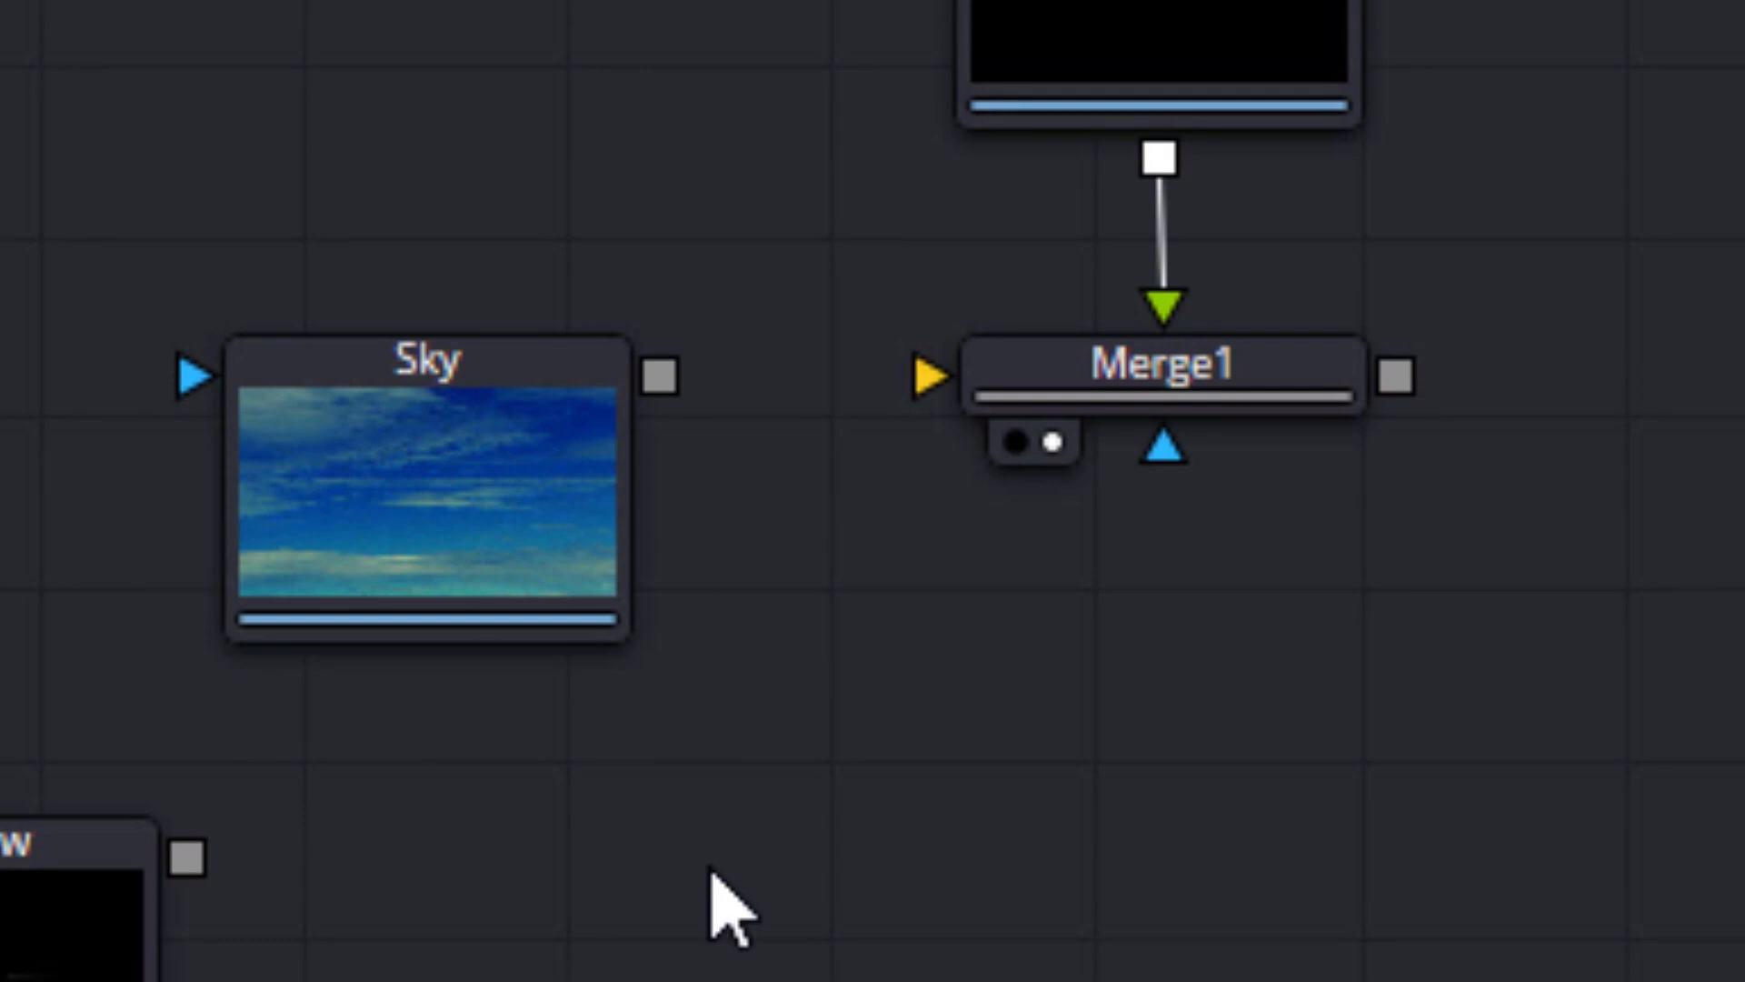
pyautogui.hotkey('ctrl', 'z')
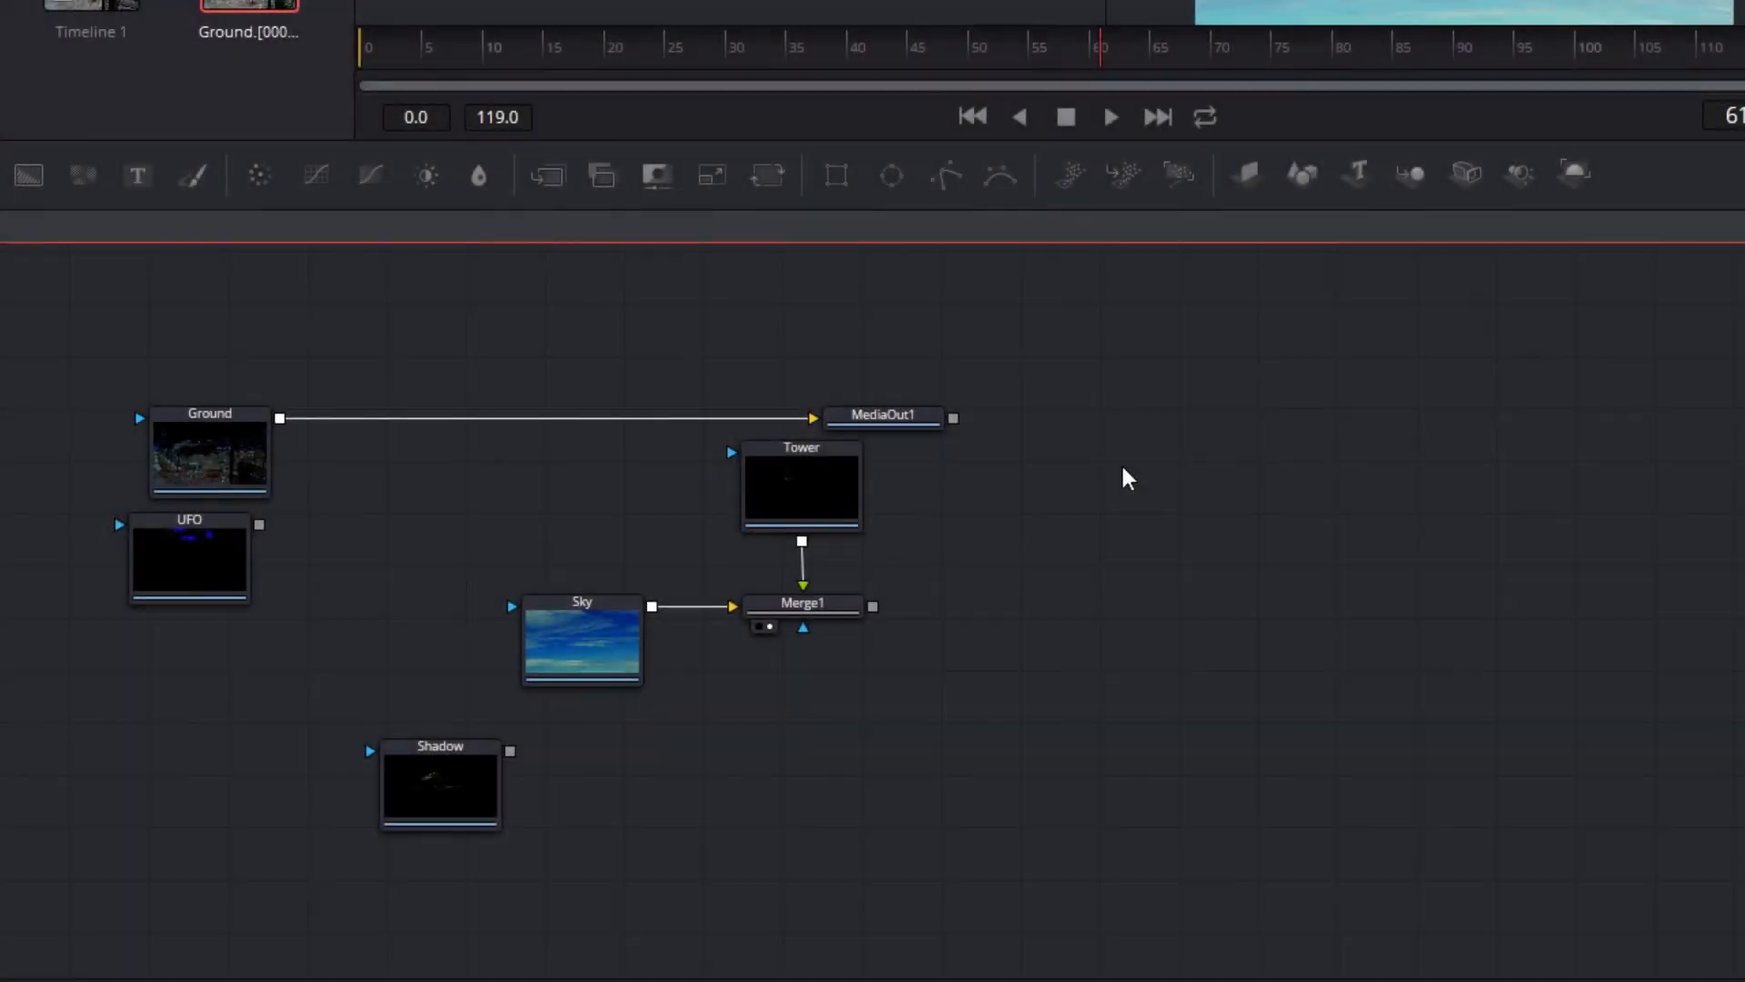
# Remove the connection between Ground and MediaOut1 and place the Ground node to the right of Tower
pyautogui.click(330, 415)
pyautogui.press('Delete')
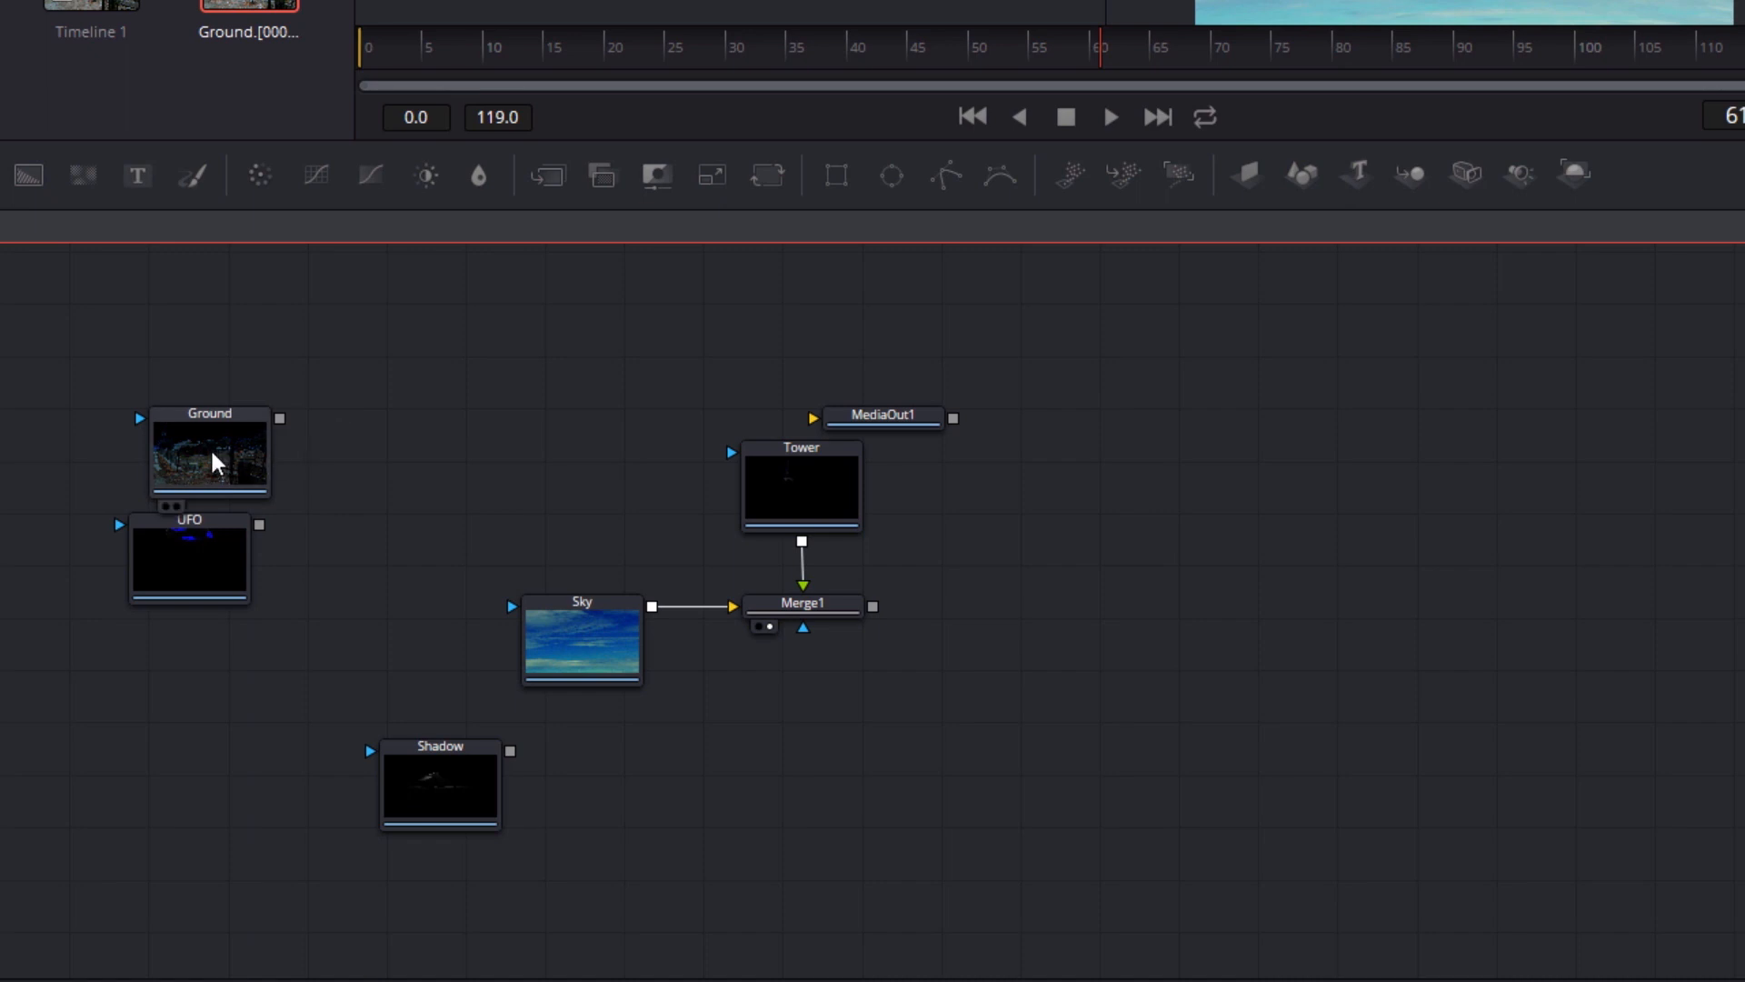
pyautogui.moveTo(273, 457); pyautogui.dragTo(1134, 481)
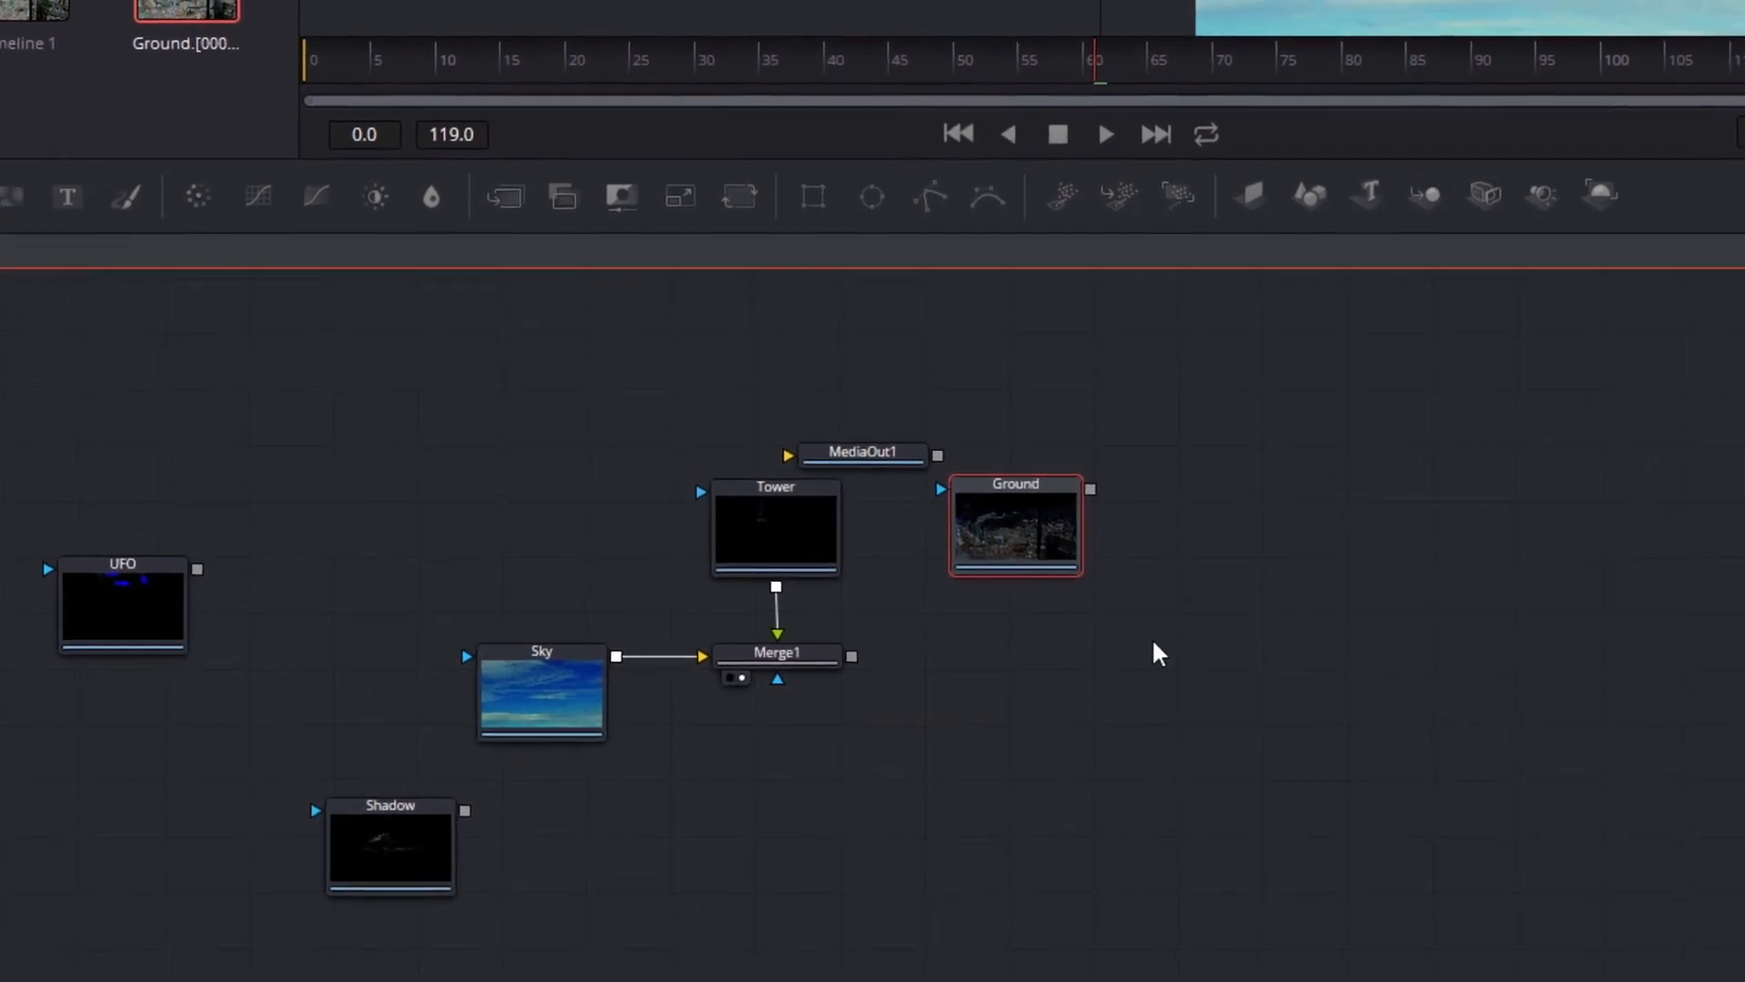
# Add a Merge node after Merge1, position it below Ground, and connect Ground's output to its foreground input
pyautogui.click(788, 658)
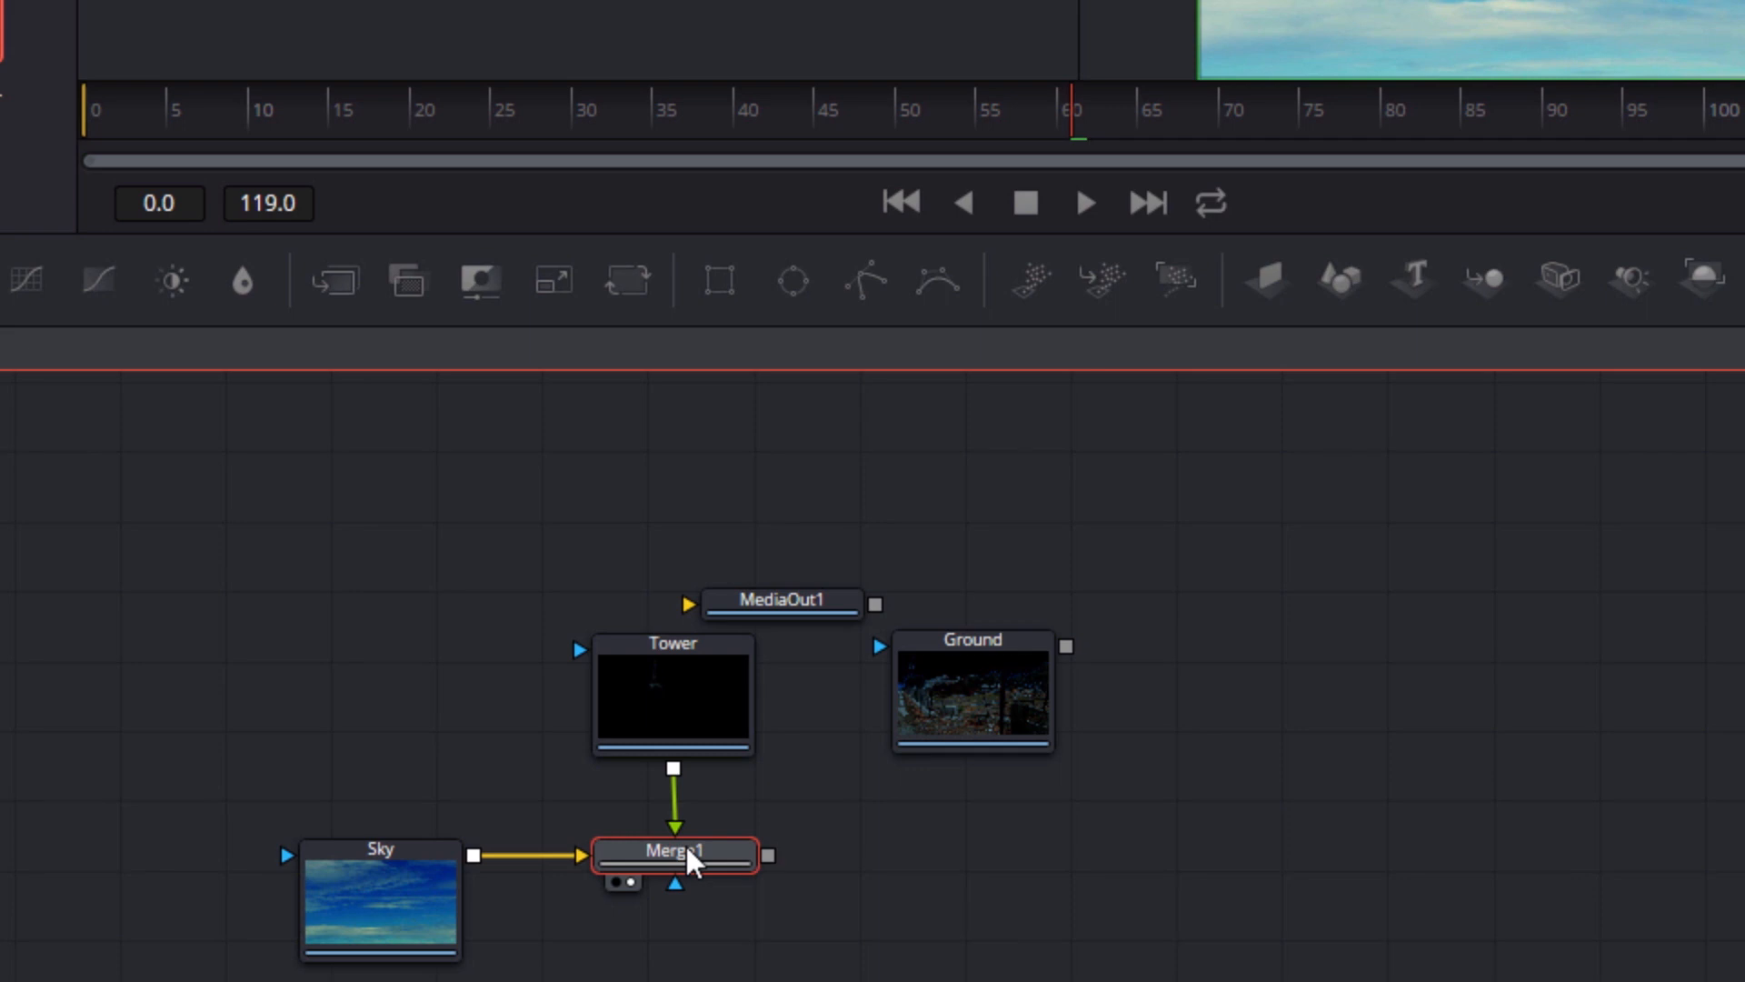
pyautogui.hotkey('shift', 'space')
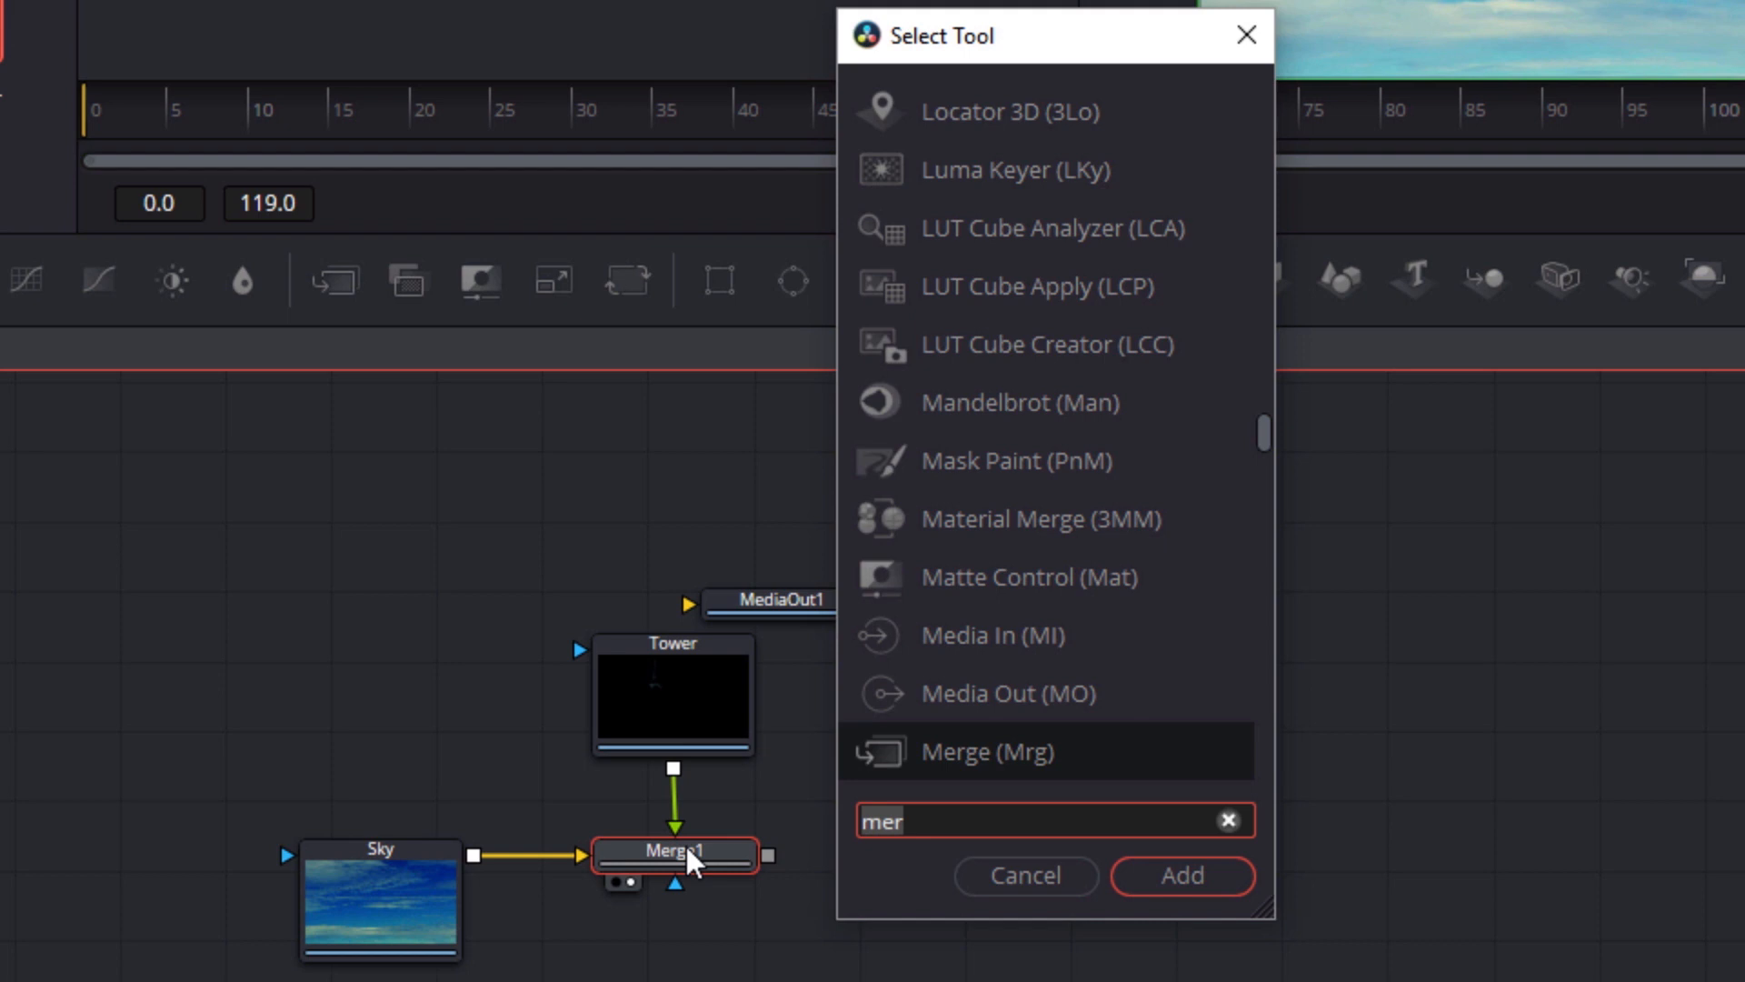
pyautogui.press('Return')
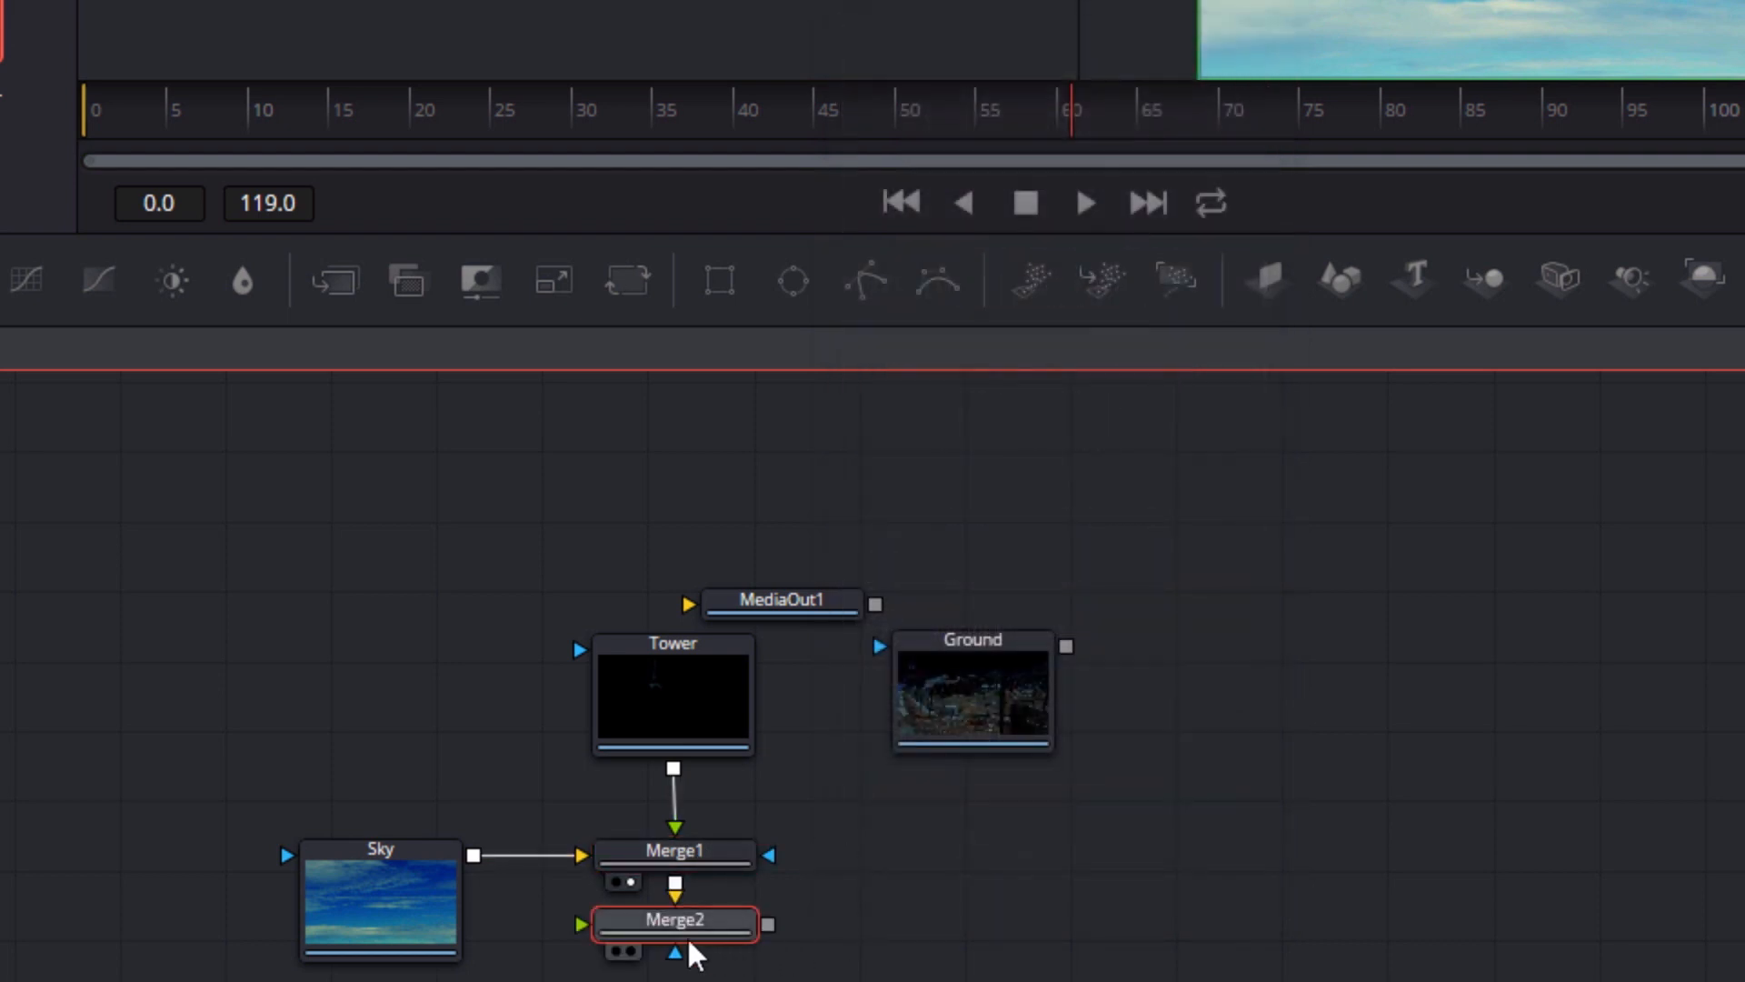
pyautogui.moveTo(681, 921); pyautogui.dragTo(989, 865)
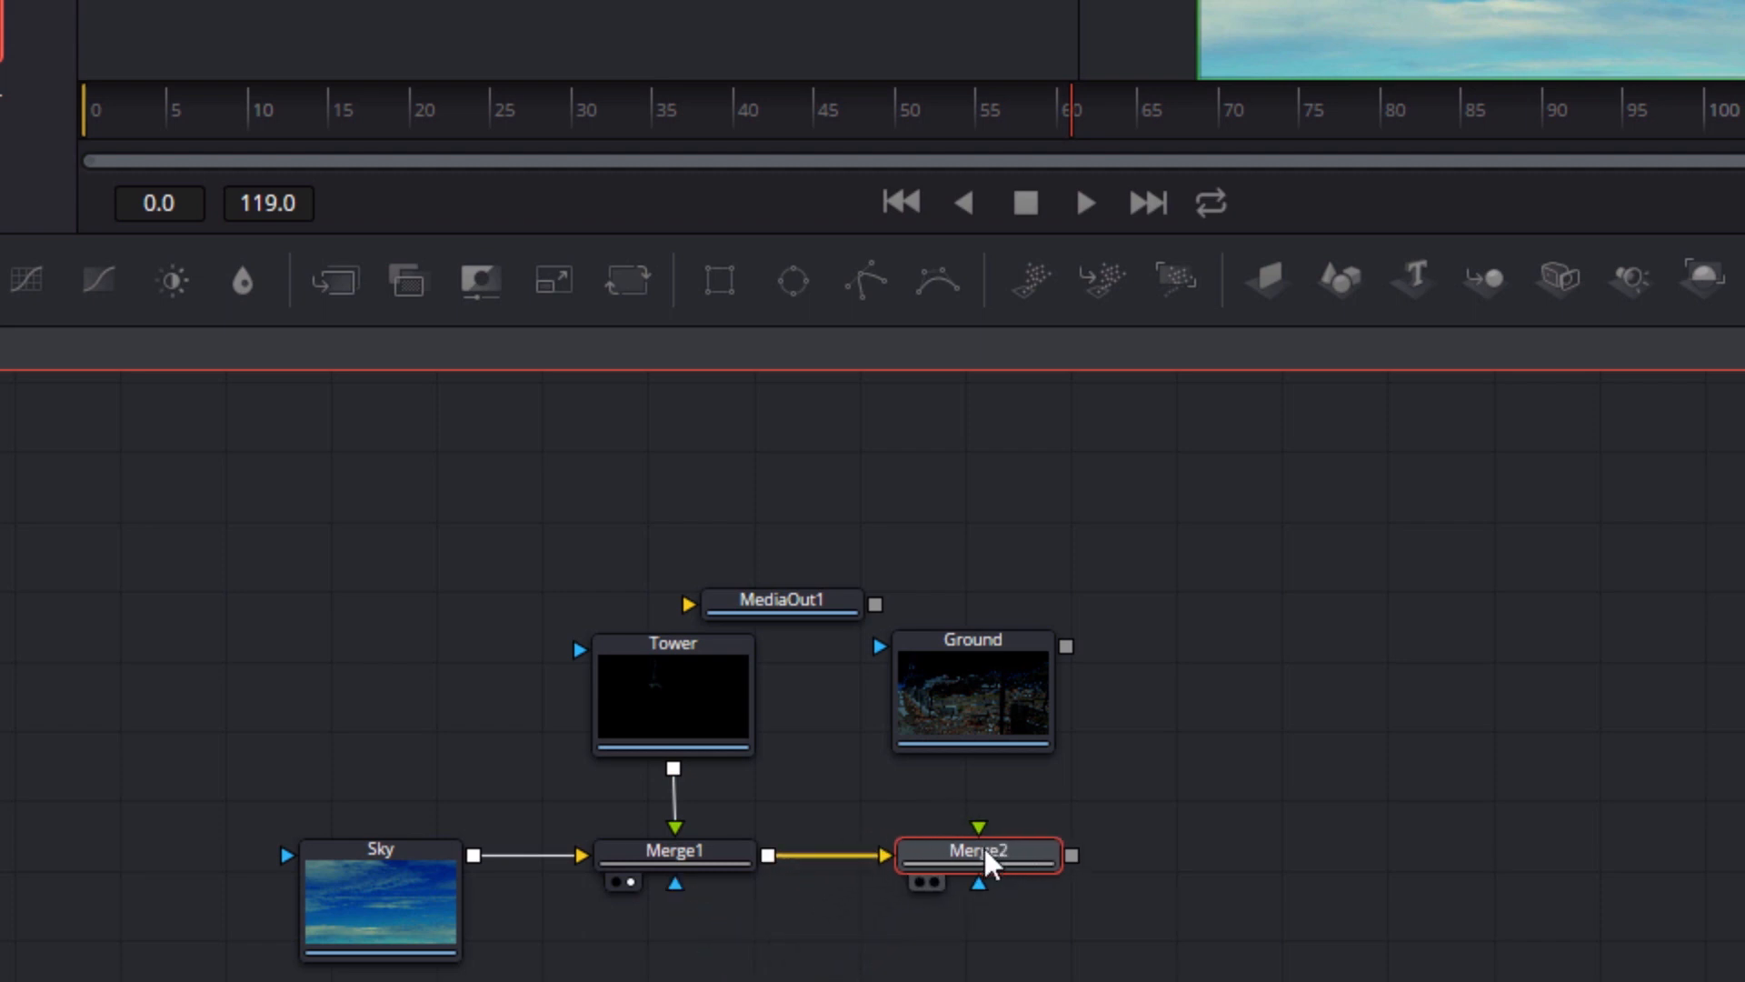
pyautogui.moveTo(1065, 646); pyautogui.dragTo(936, 889)
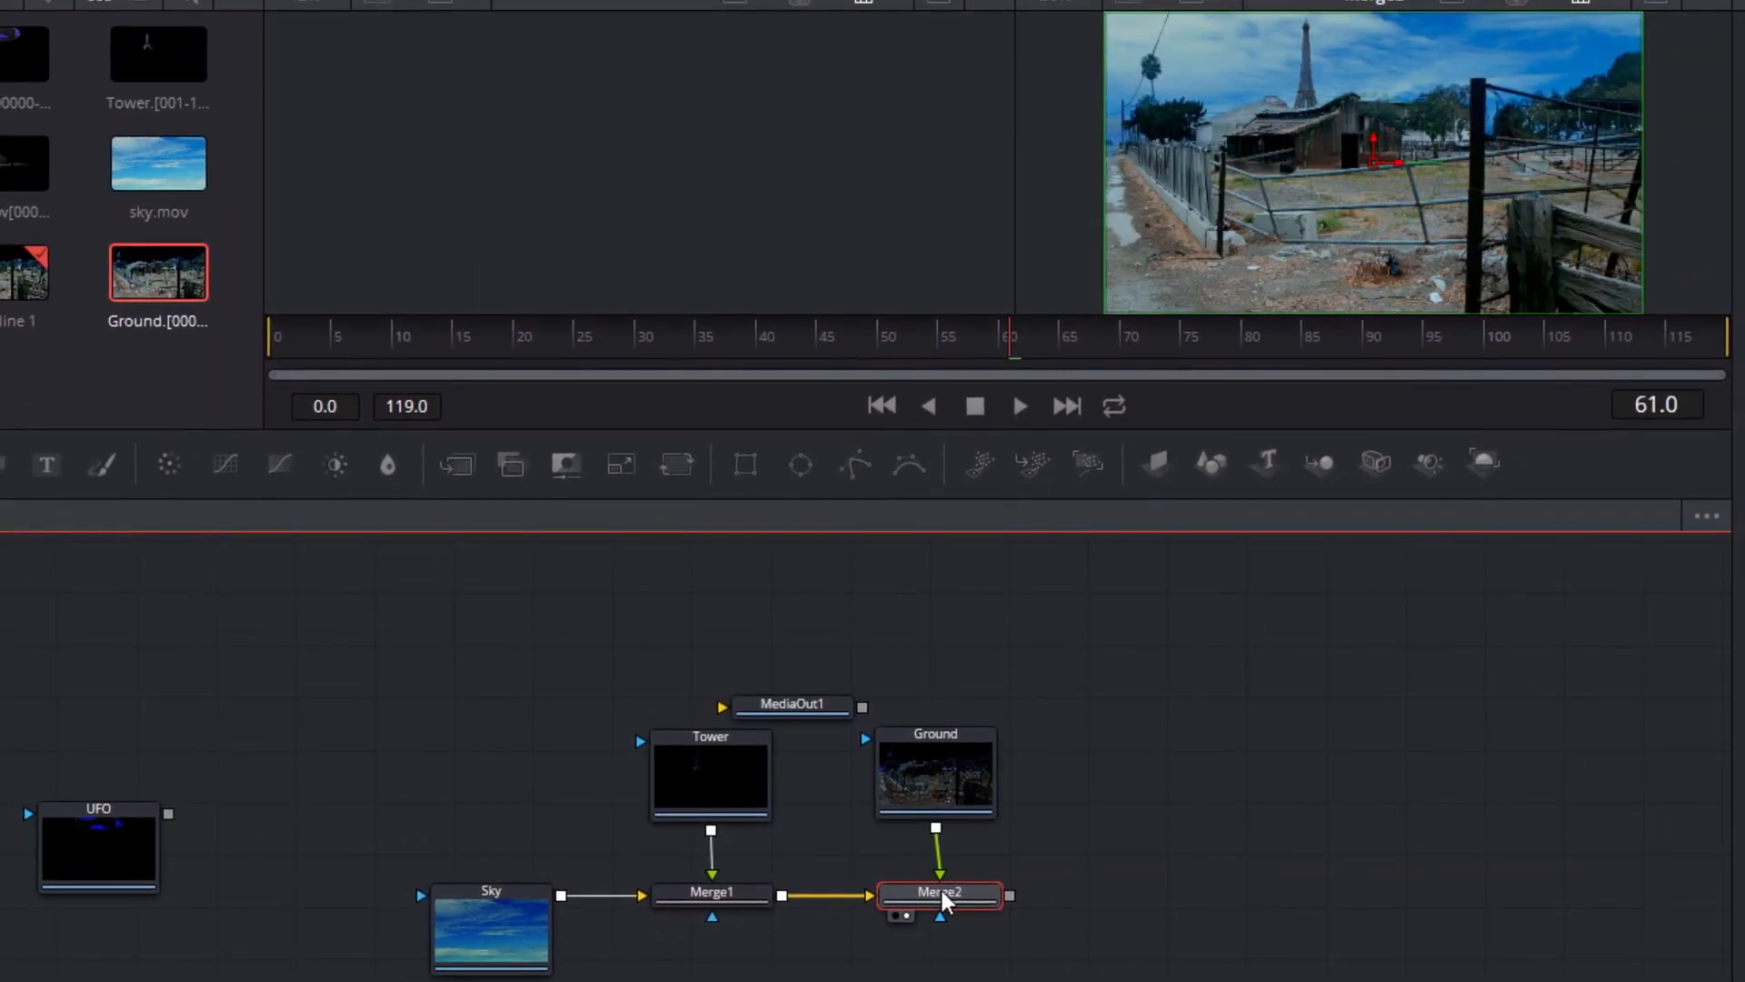
# Place the UFO node to the right of Ground and paste a copy of Merge2 beneath it
pyautogui.moveTo(156, 840); pyautogui.dragTo(1229, 774)
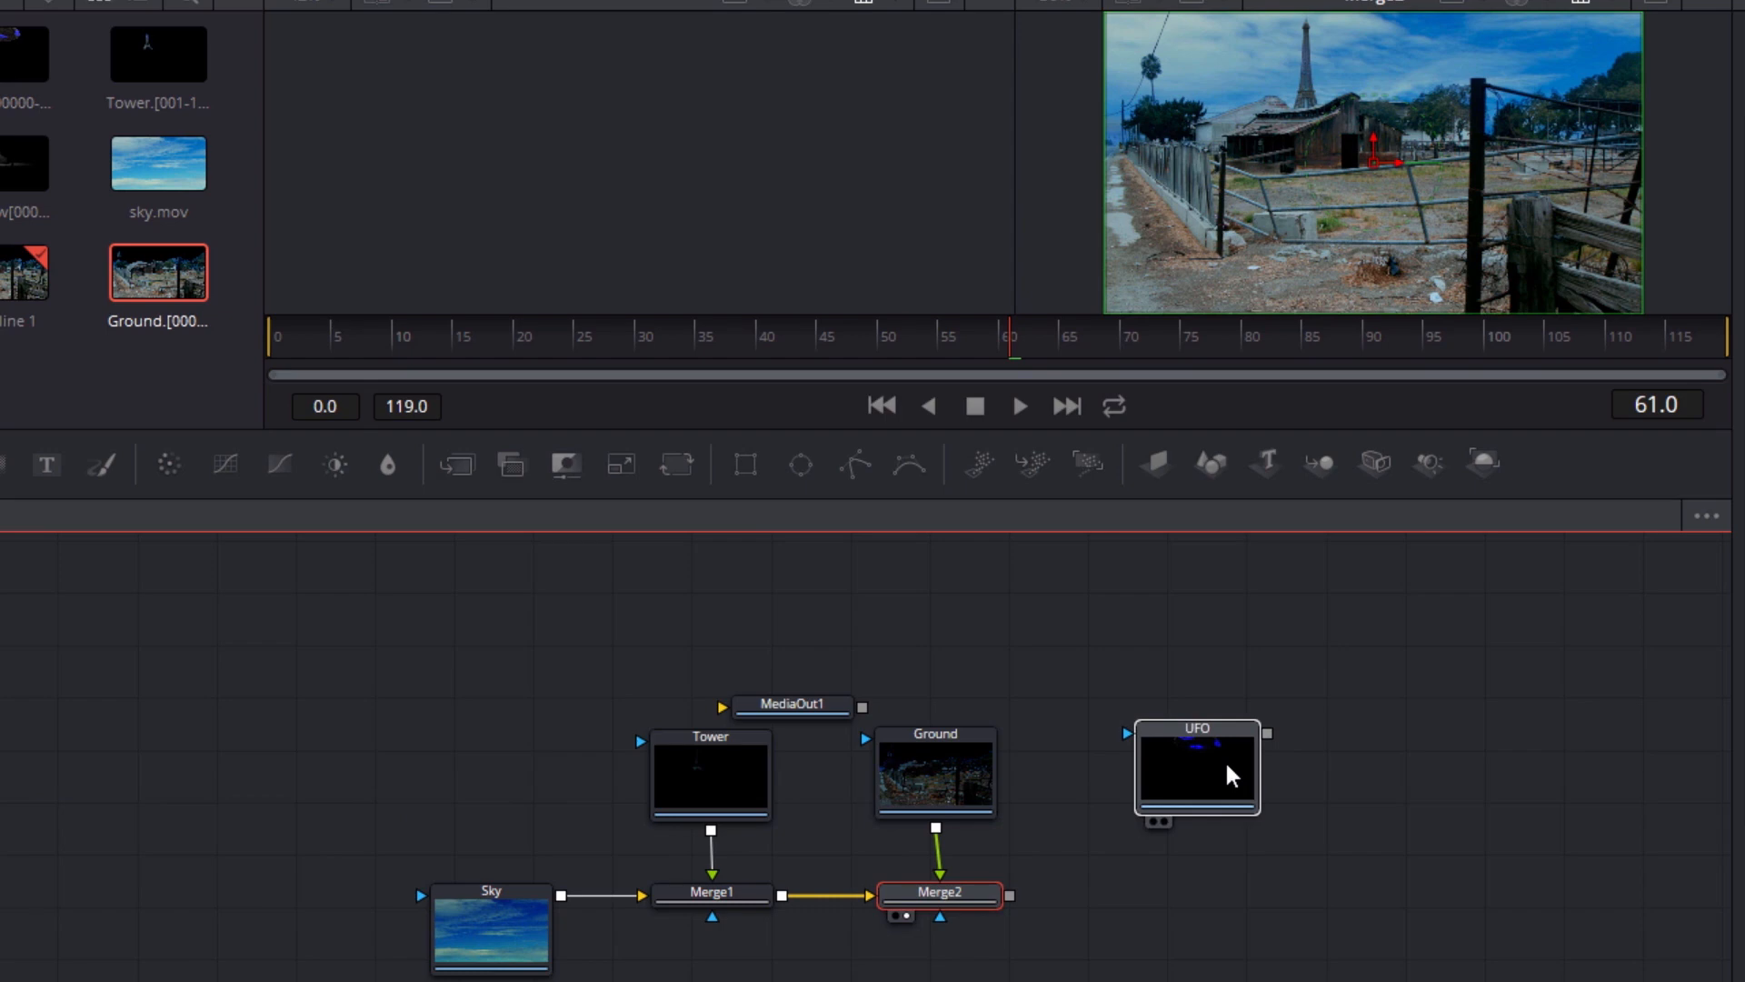
pyautogui.click(948, 892)
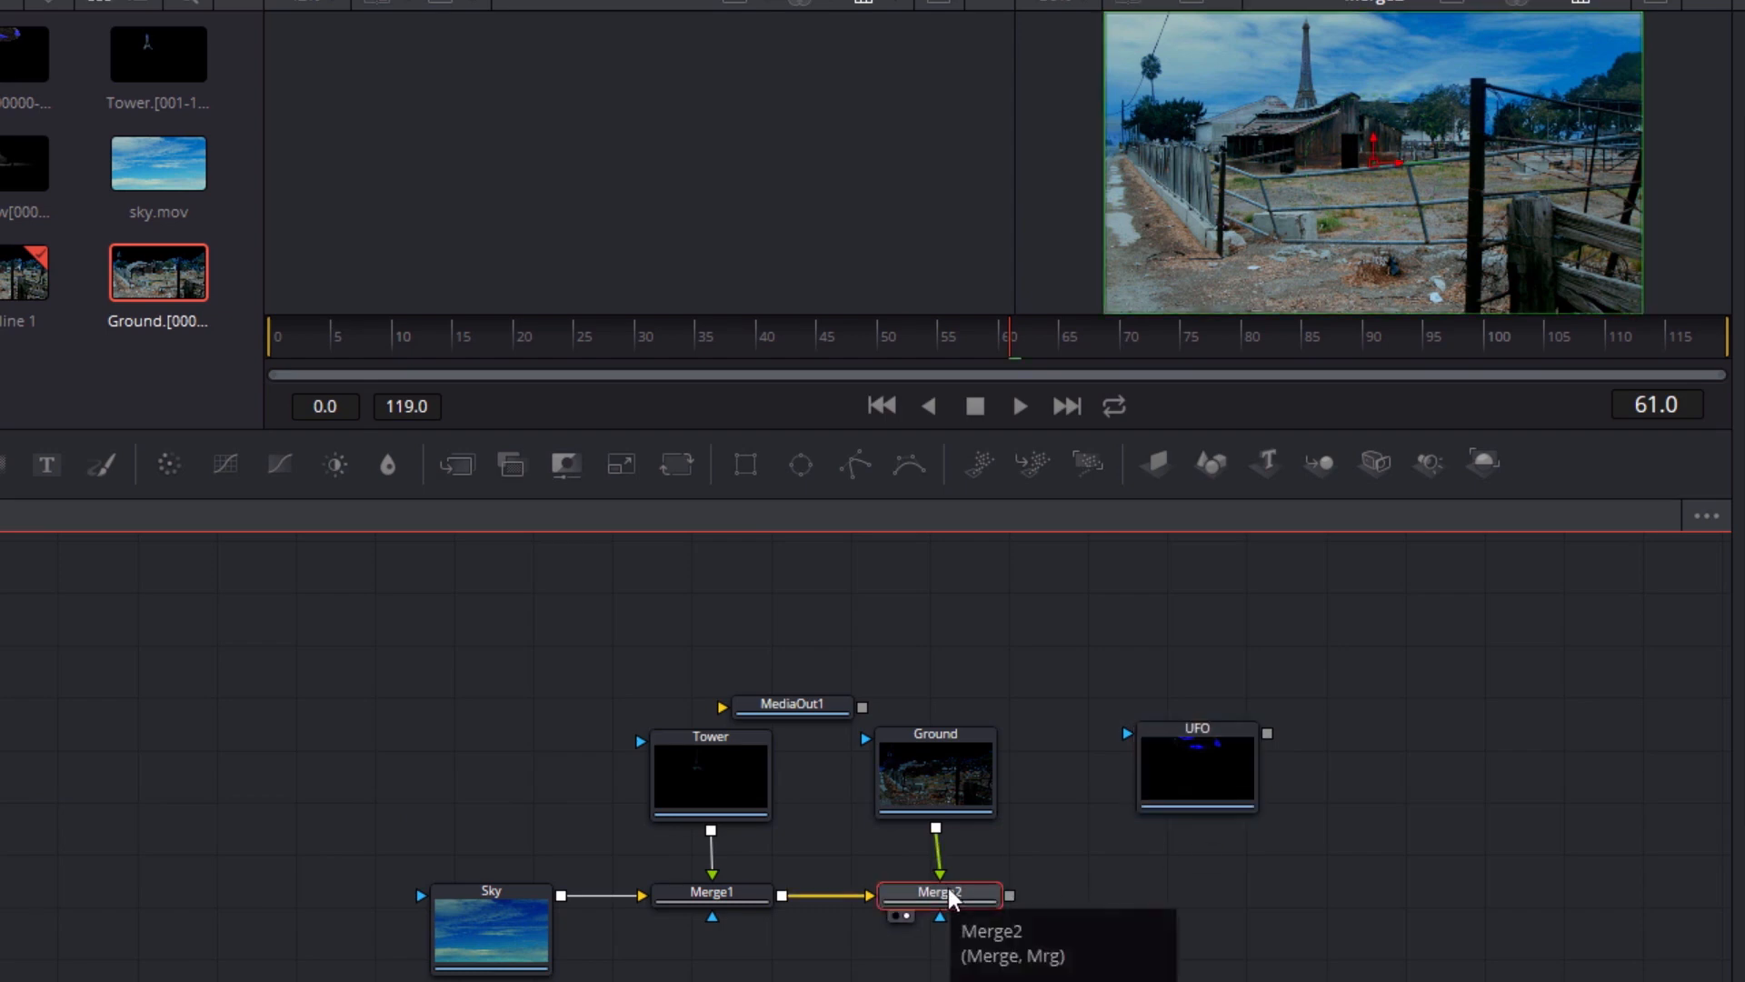
pyautogui.hotkey('ctrl', 'c')
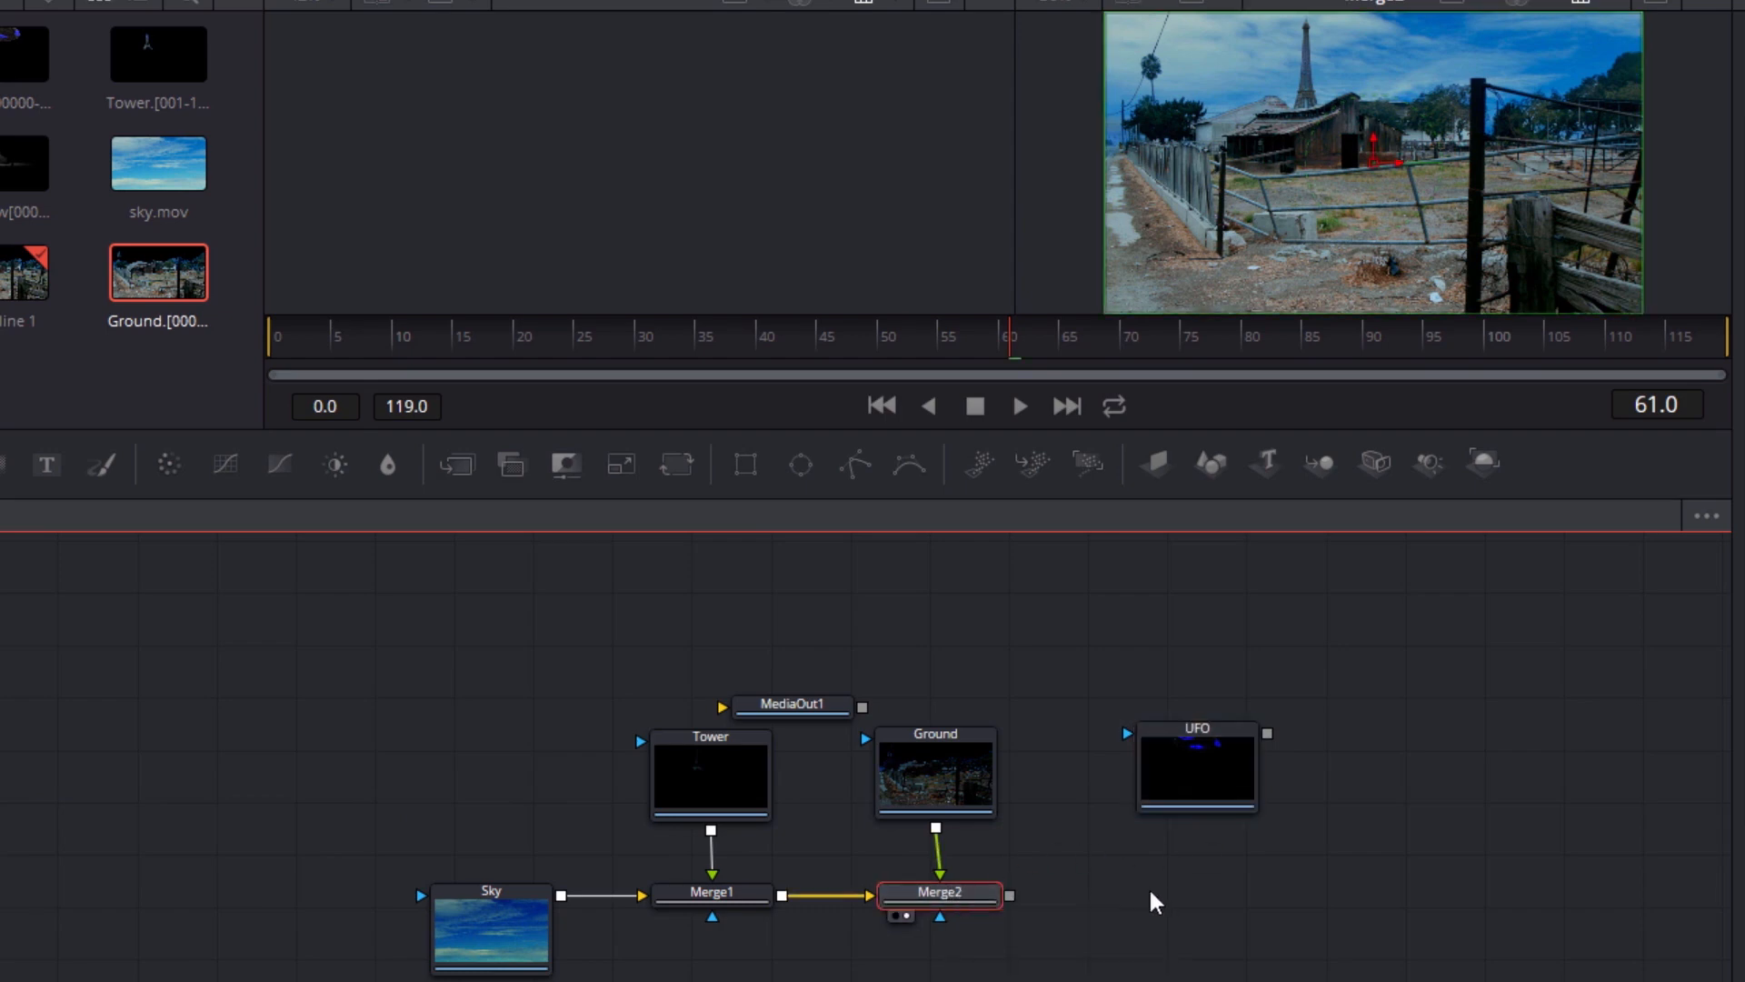
pyautogui.hotkey('ctrl', 'v')
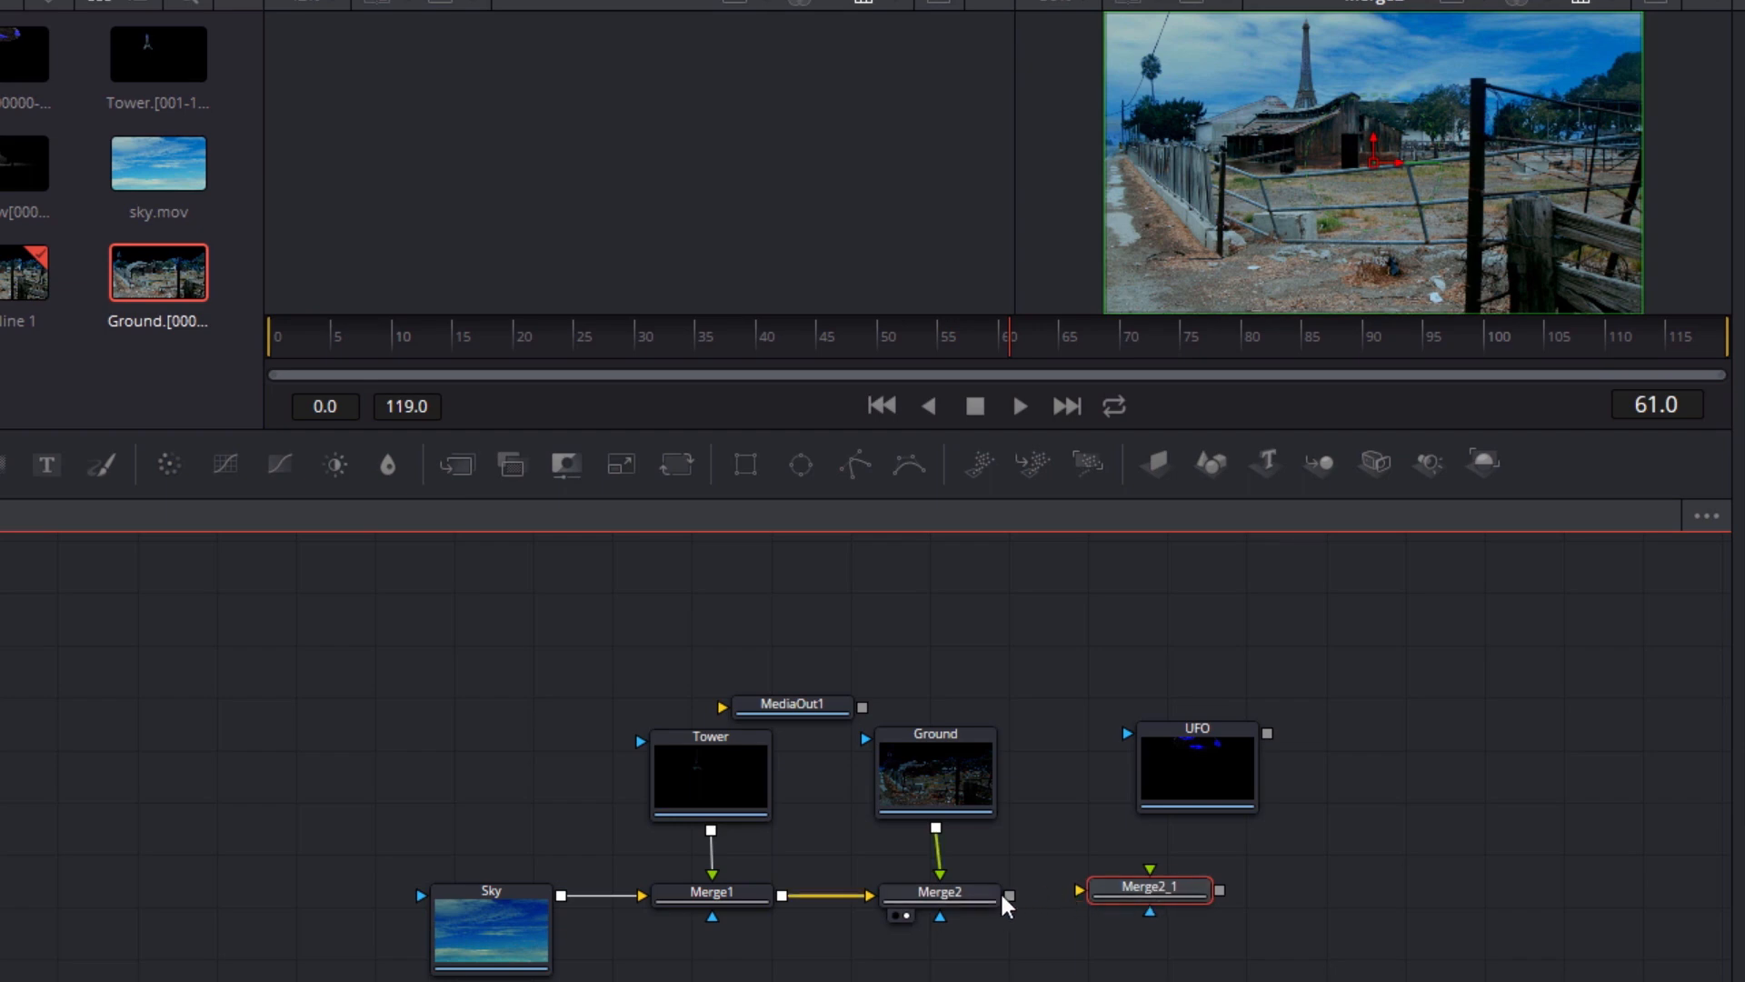
# Connect Merge2 to Merge2_1's background and UFO to its foreground, load Merge2_1 into the right viewer and play it
pyautogui.moveTo(1008, 896); pyautogui.dragTo(1176, 898)
pyautogui.moveTo(1269, 733); pyautogui.dragTo(1201, 896)
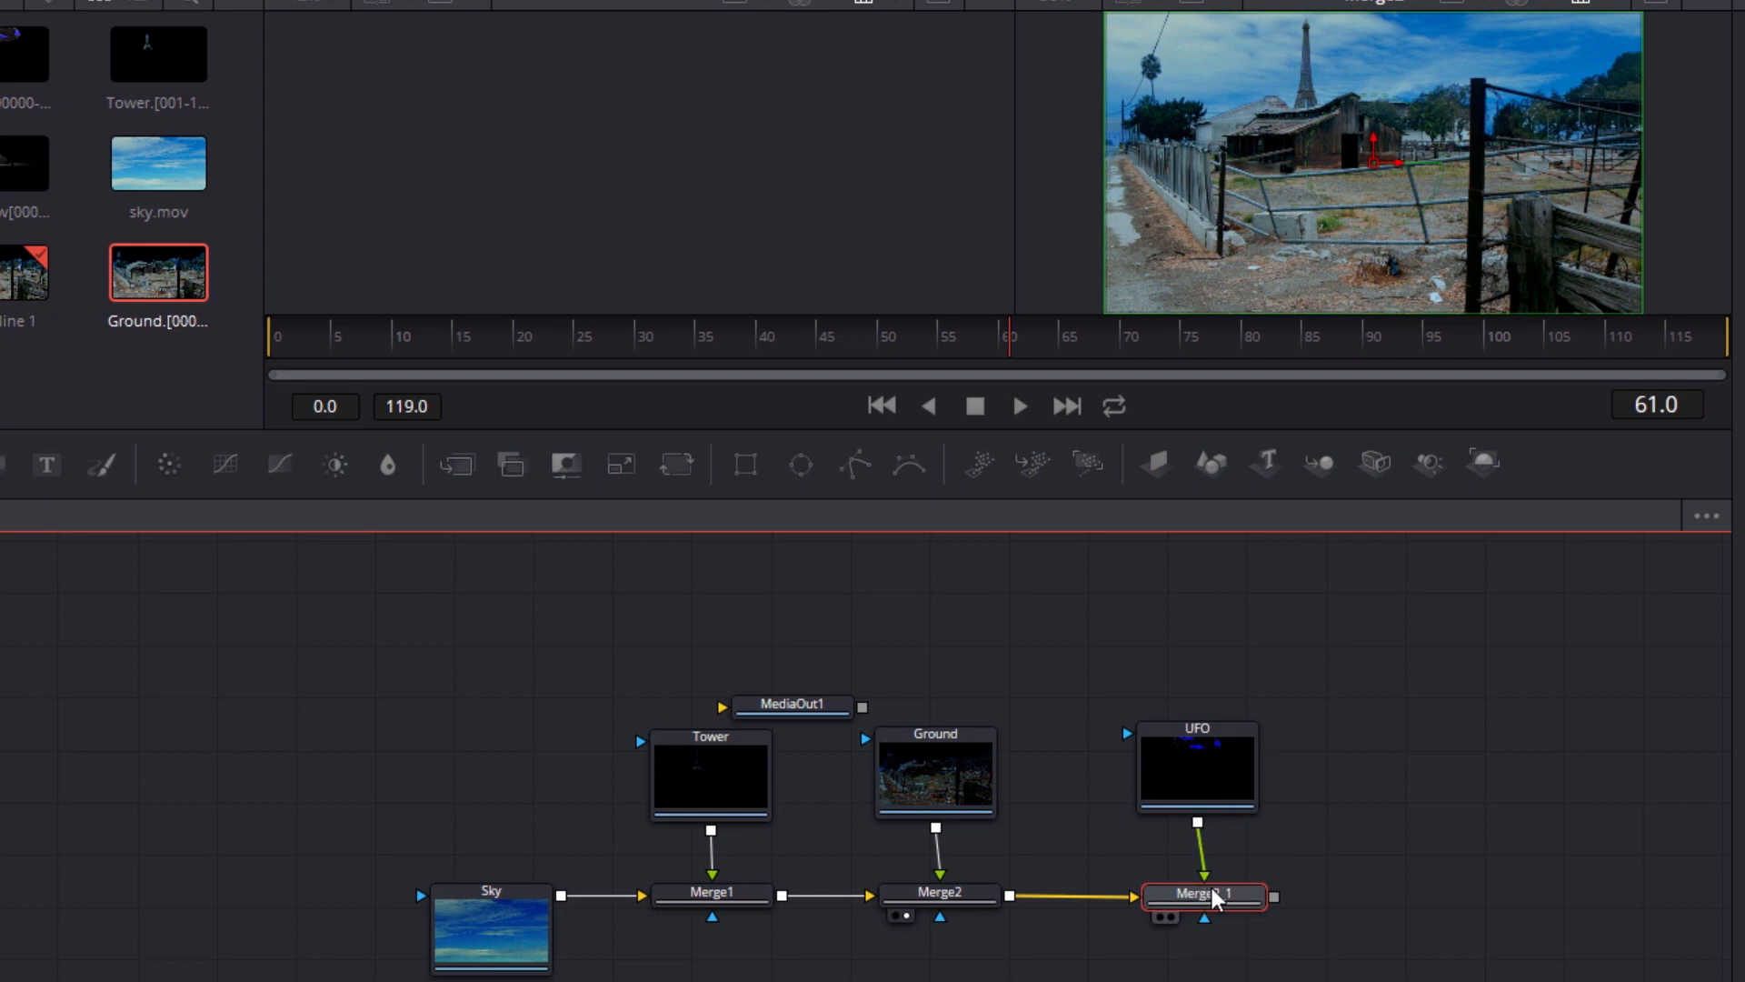
pyautogui.press('2')
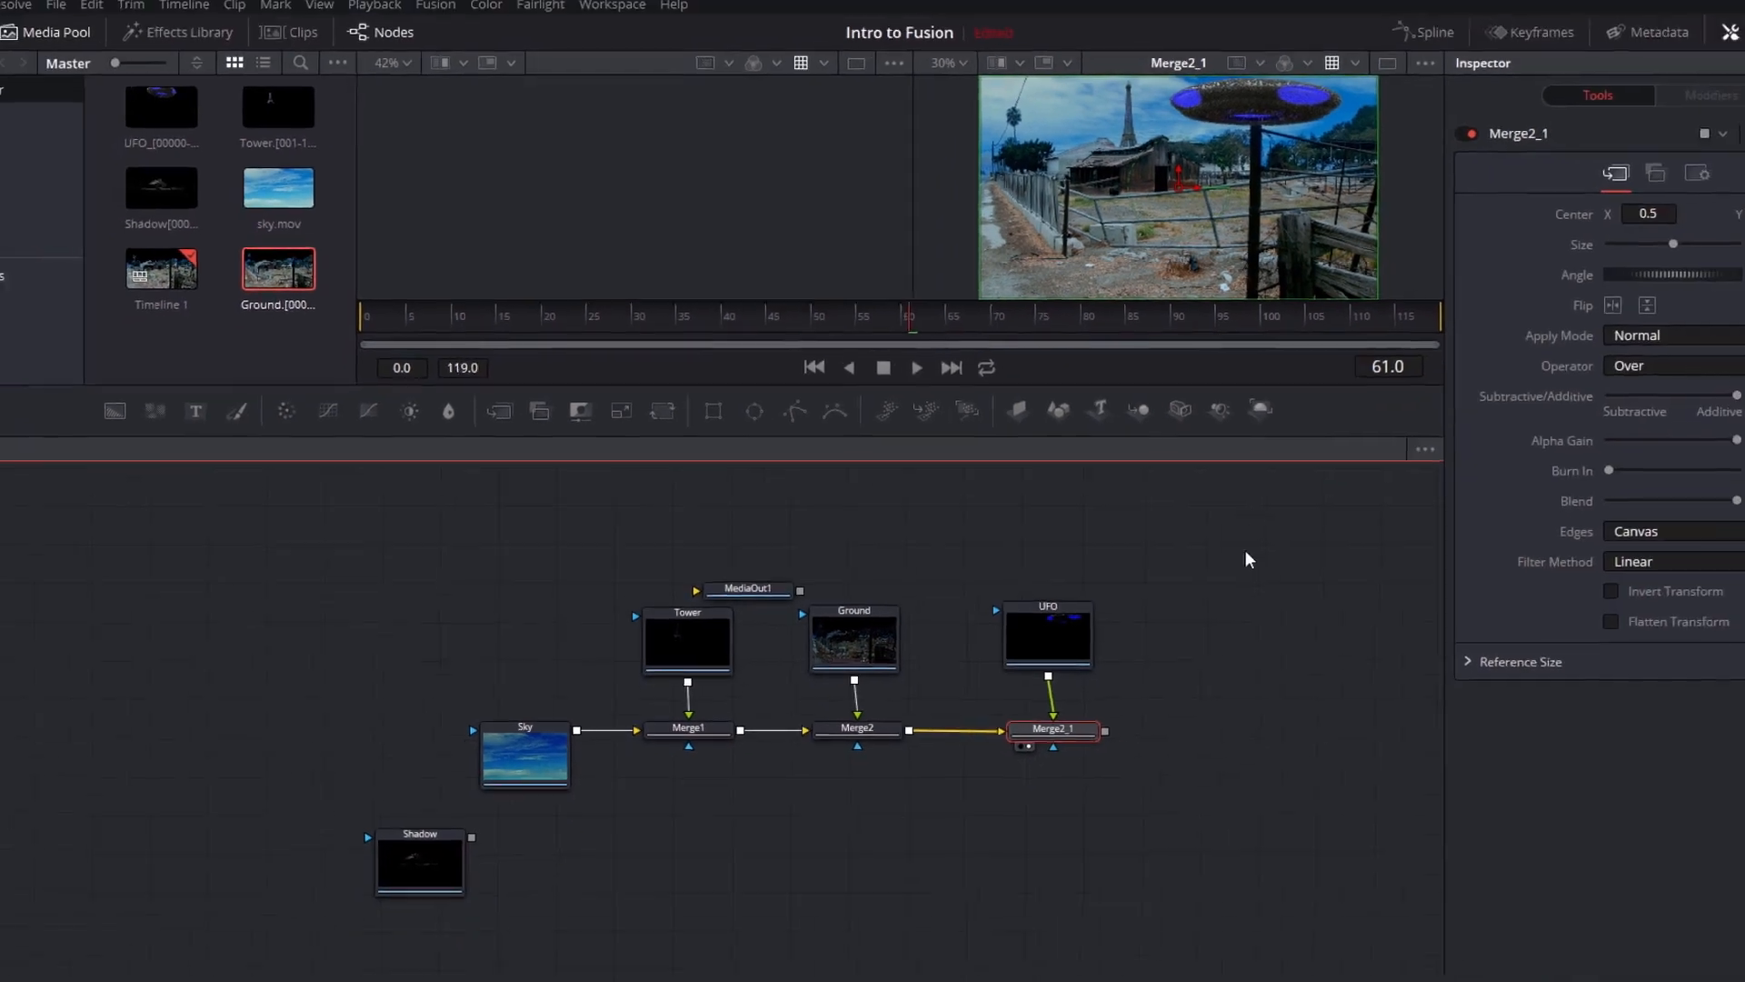
pyautogui.click(889, 358)
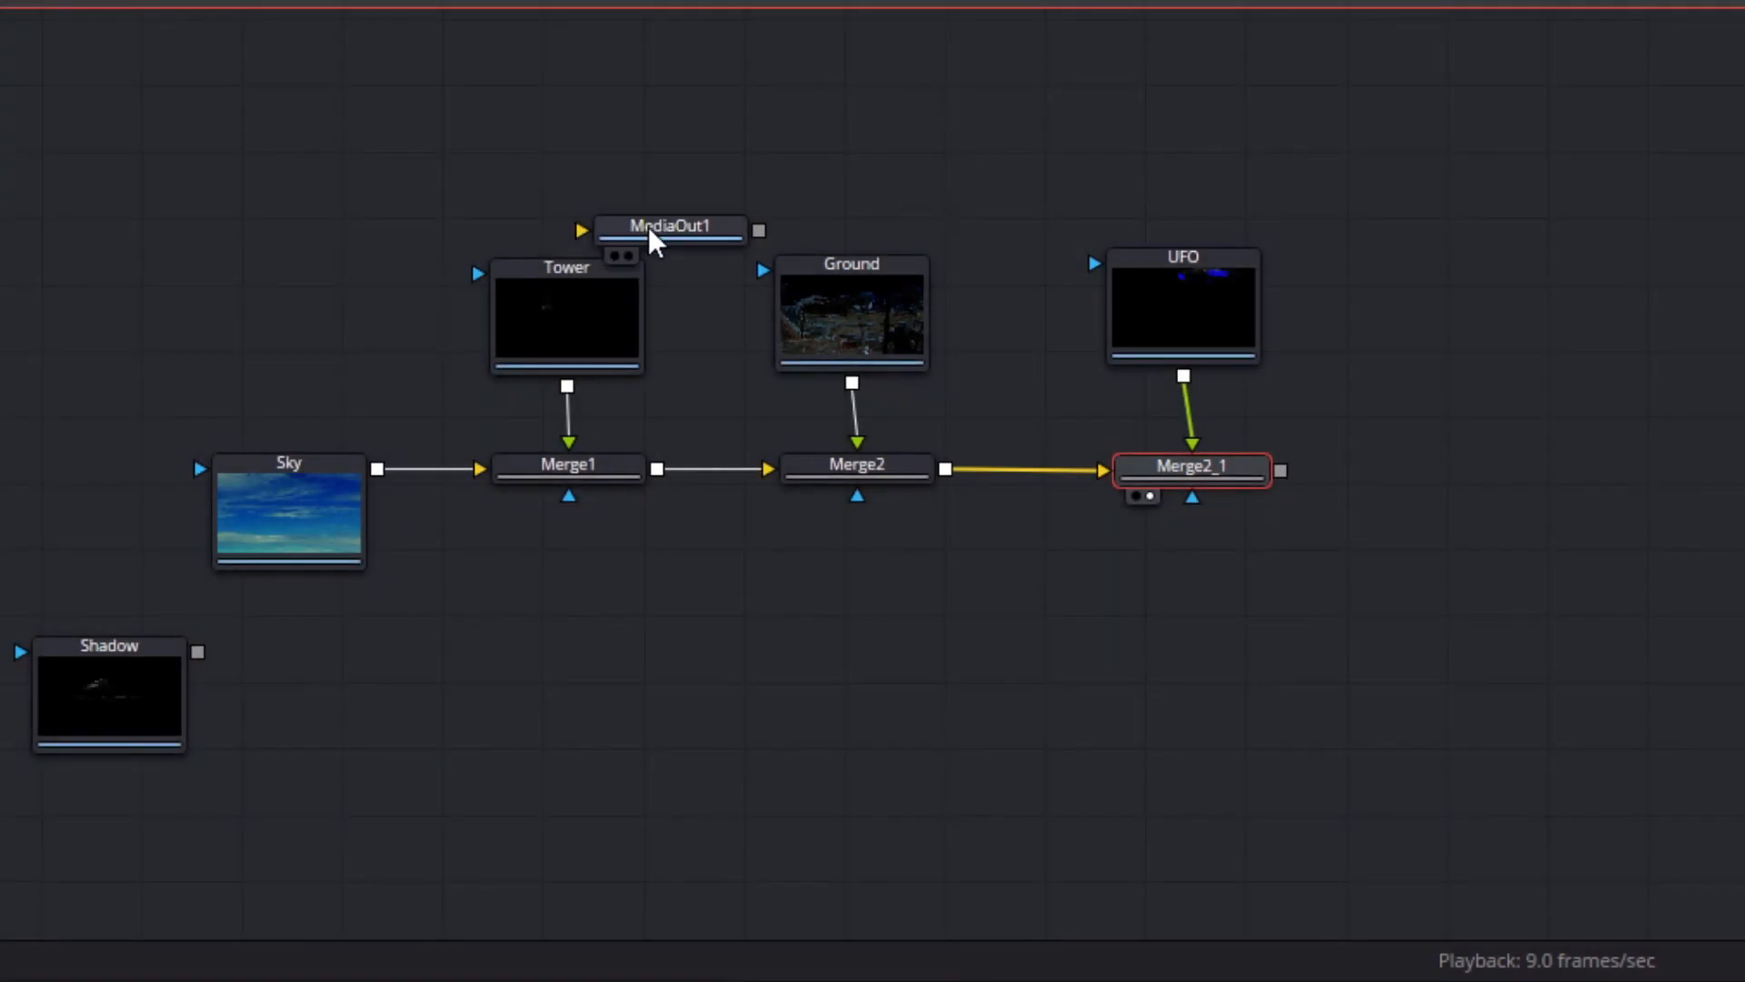
# Move MediaOut1 to the far end of the node chain and connect Merge2_1's output to it
pyautogui.moveTo(654, 229); pyautogui.dragTo(1035, 225)
pyautogui.moveTo(1205, 244); pyautogui.dragTo(1565, 478)
pyautogui.moveTo(1280, 470); pyautogui.dragTo(1565, 480)
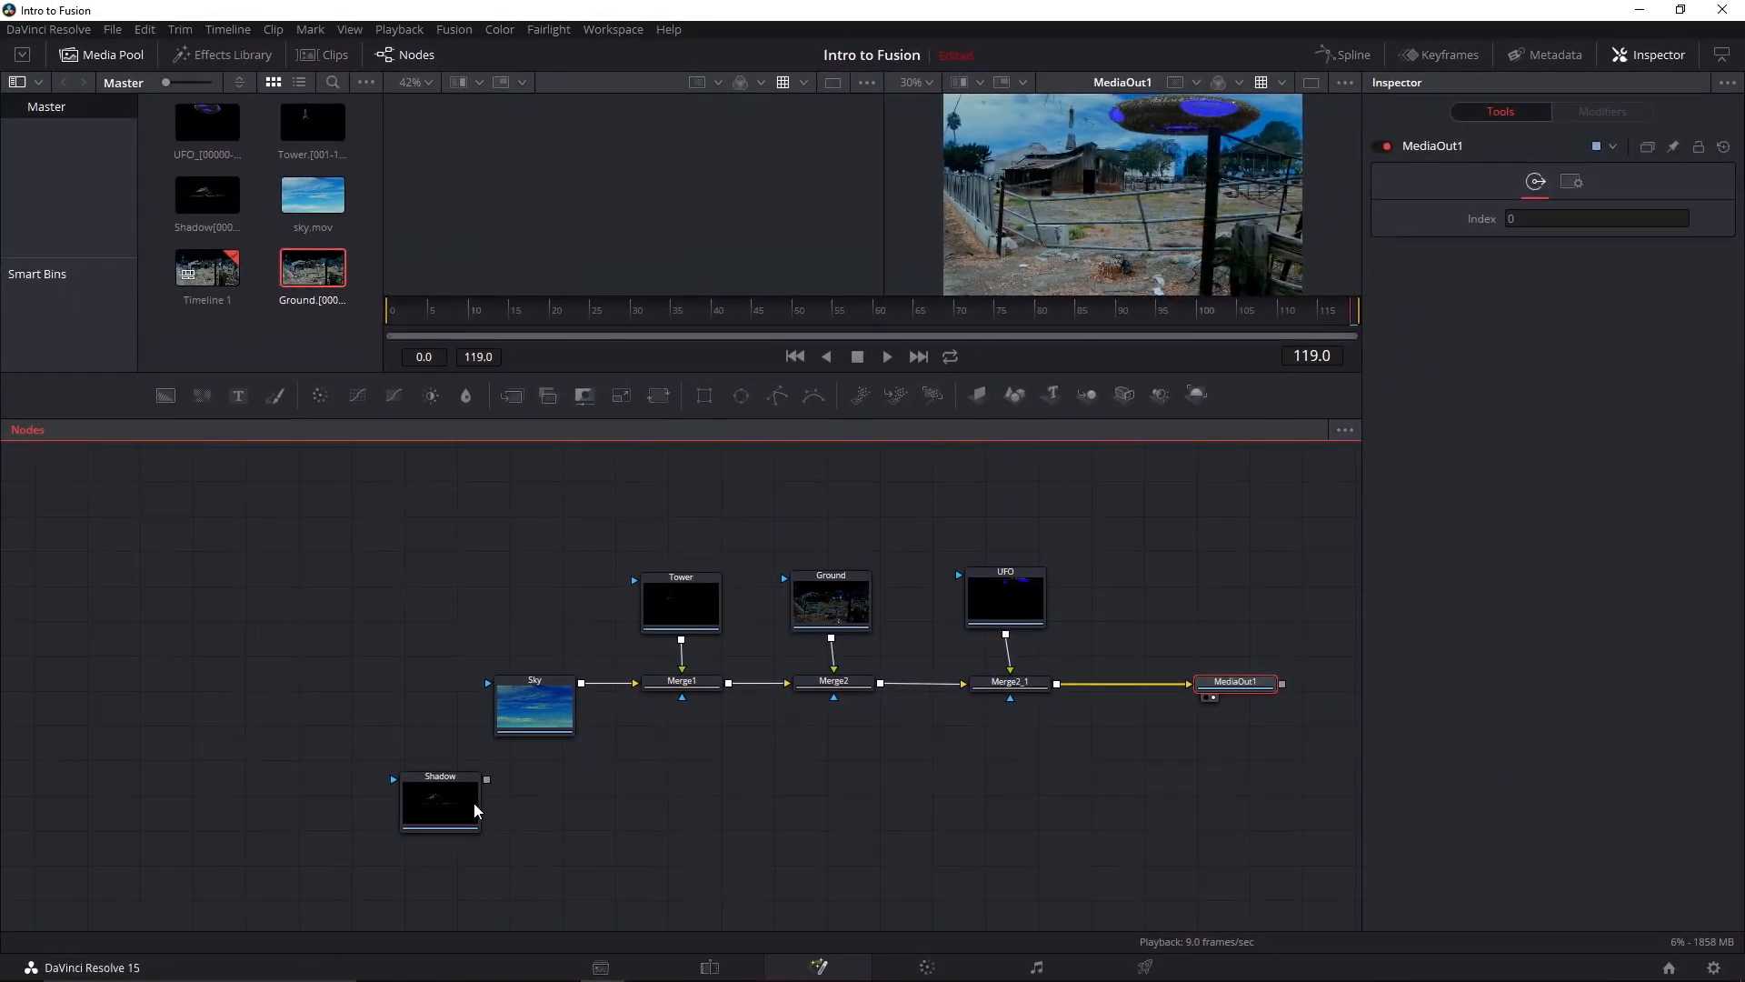
# Place the Shadow node above the chain between Ground and UFO, and raise Ground beside it
pyautogui.moveTo(458, 802); pyautogui.dragTo(947, 492)
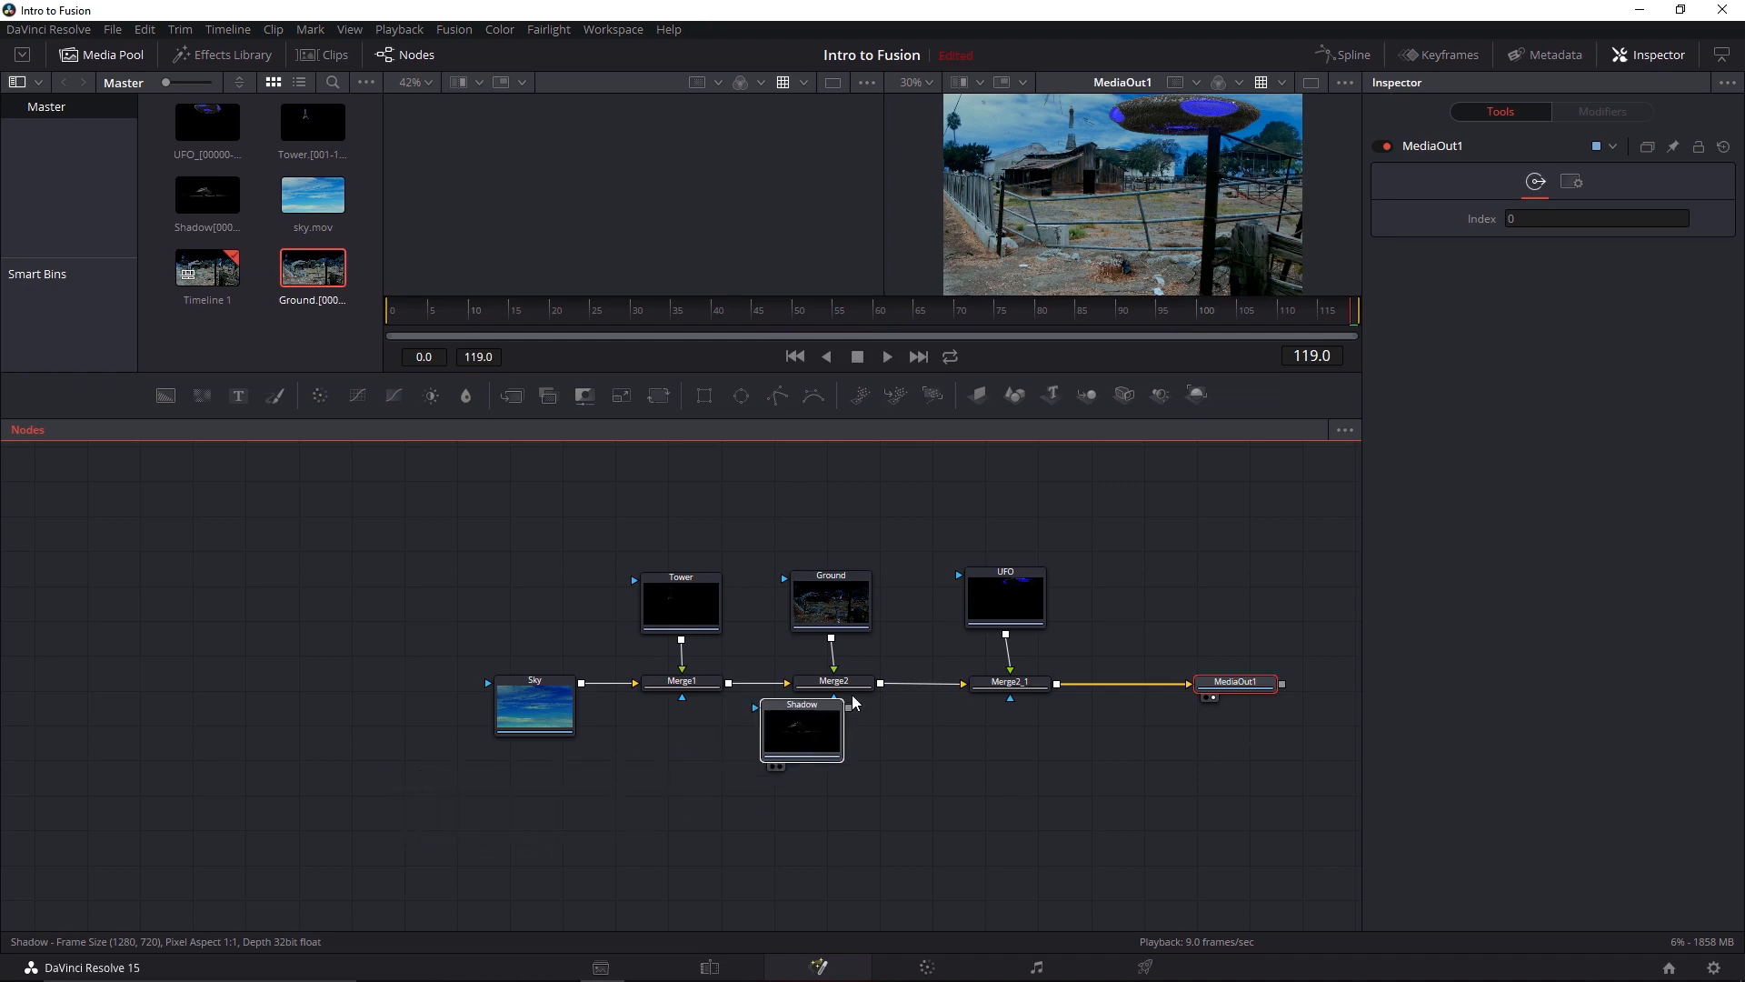
pyautogui.click(869, 509)
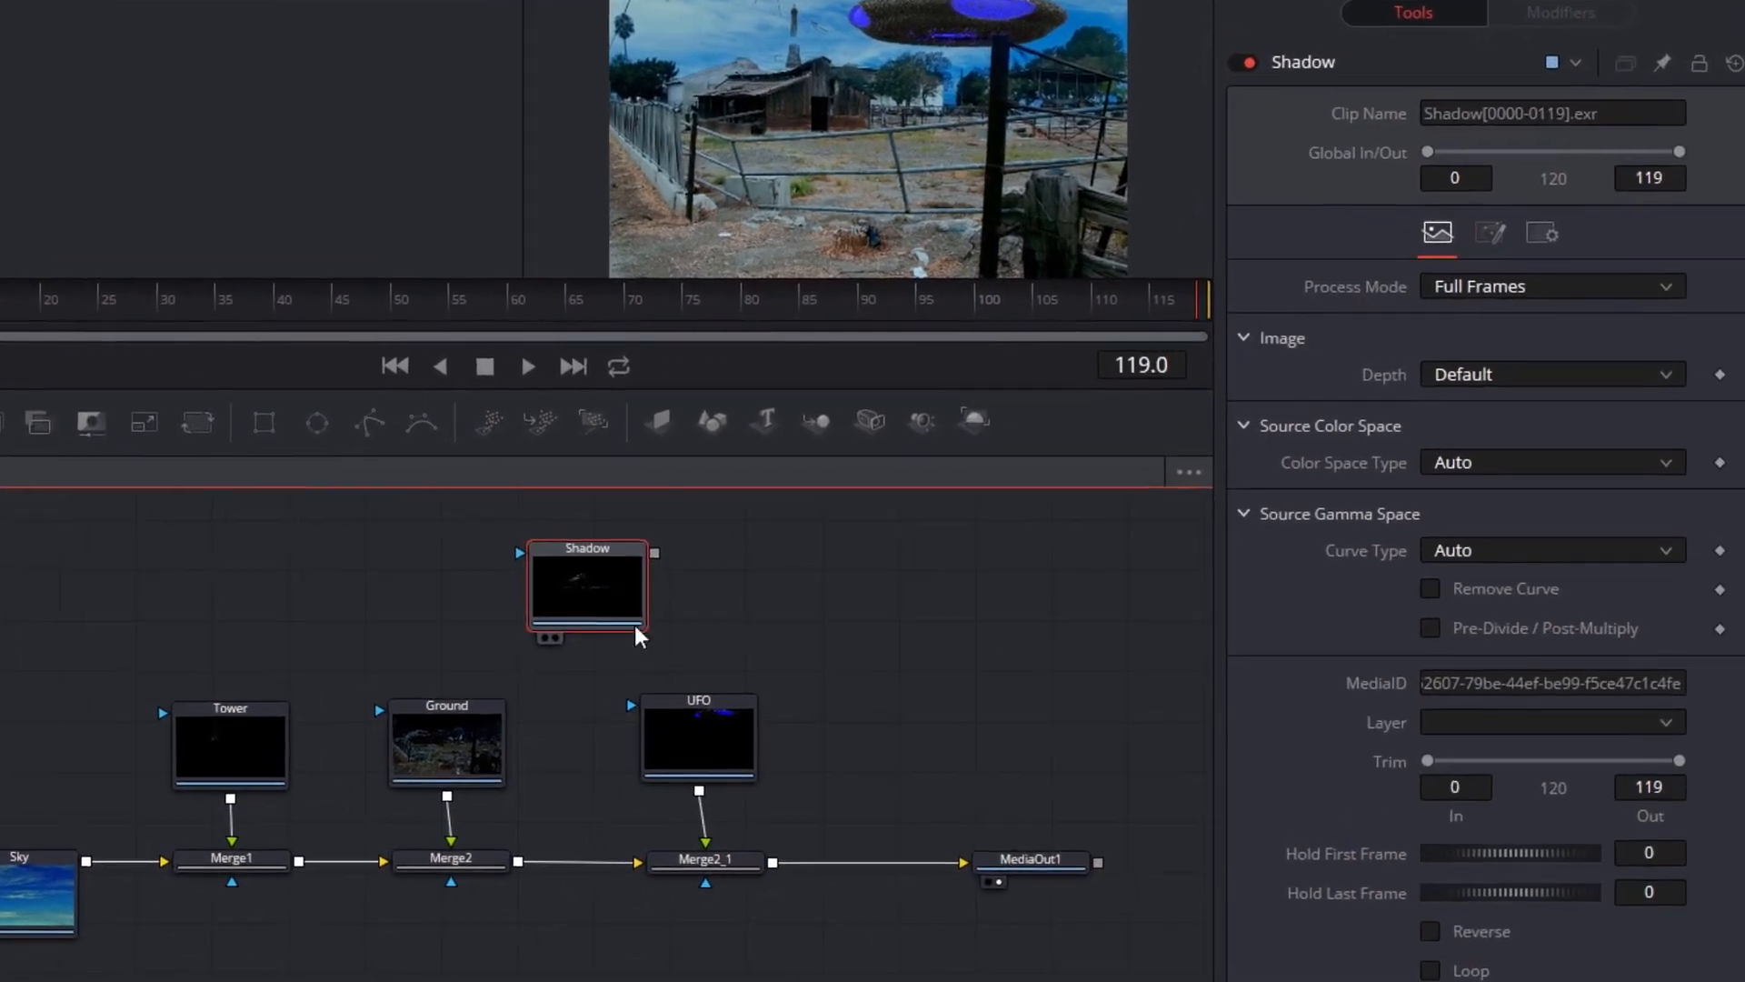
pyautogui.moveTo(765, 631); pyautogui.dragTo(747, 574)
pyautogui.moveTo(431, 678); pyautogui.dragTo(426, 629)
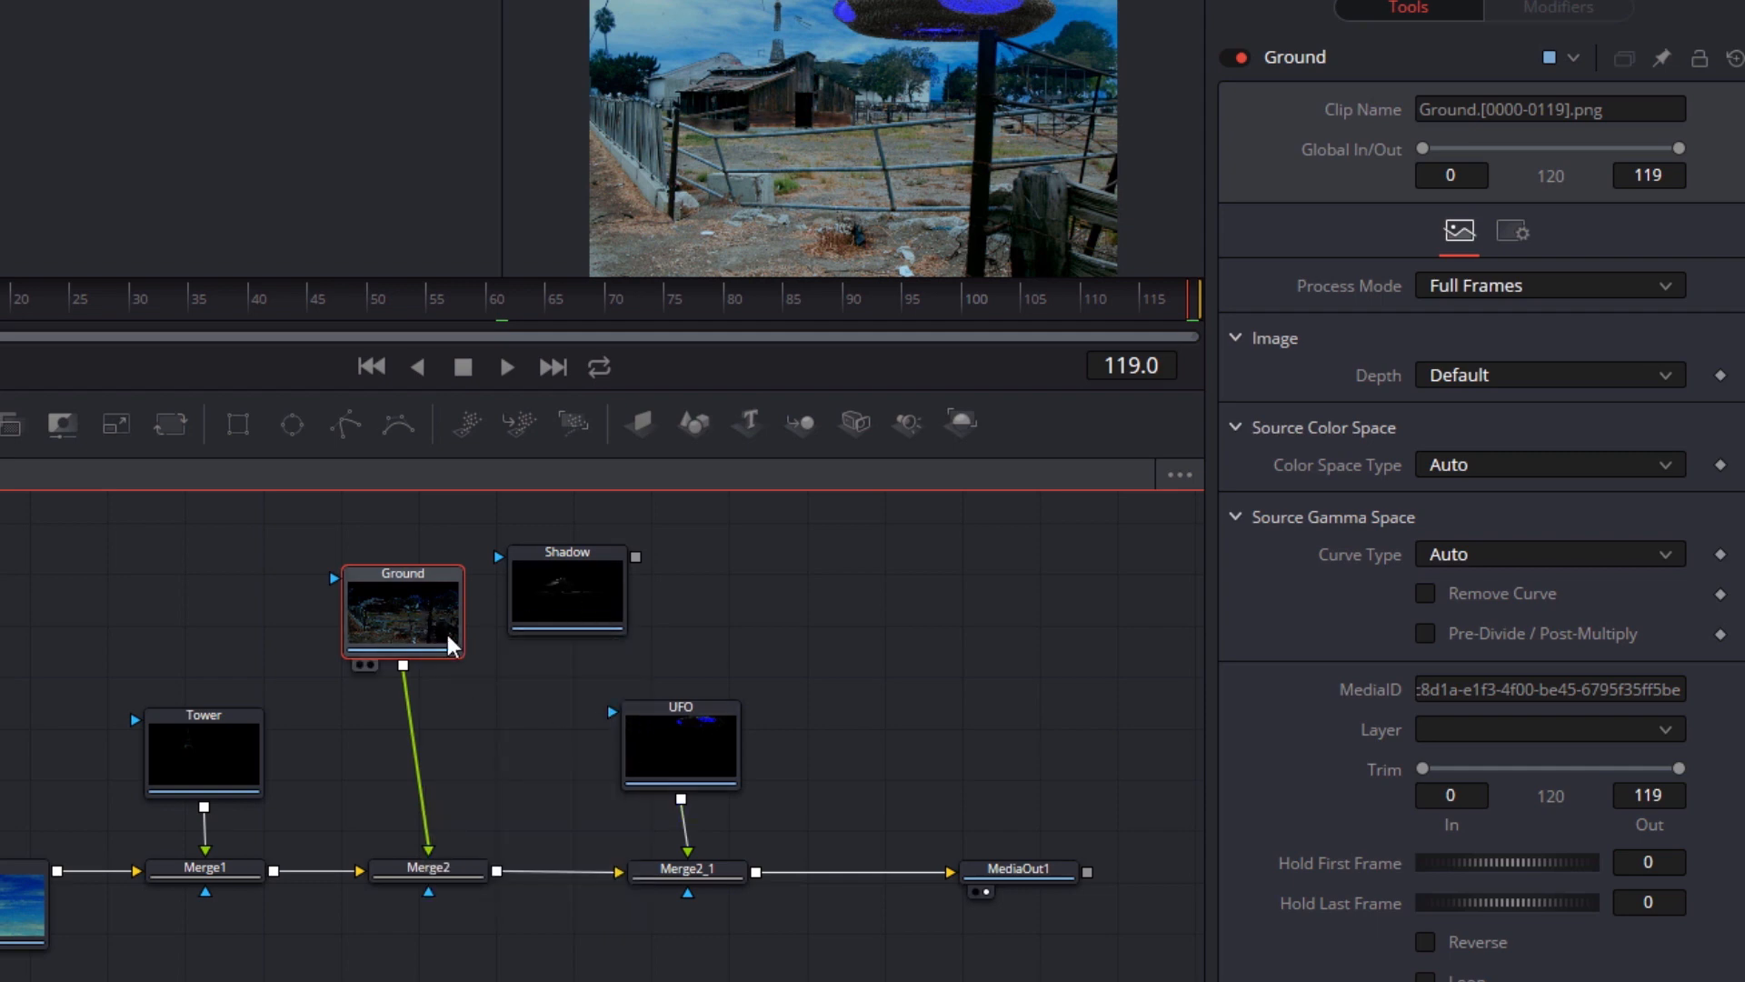
# Add a Color Corrector after Ground and position it between Ground and Merge2
pyautogui.hotkey('shift', 'space')
pyautogui.write('color')
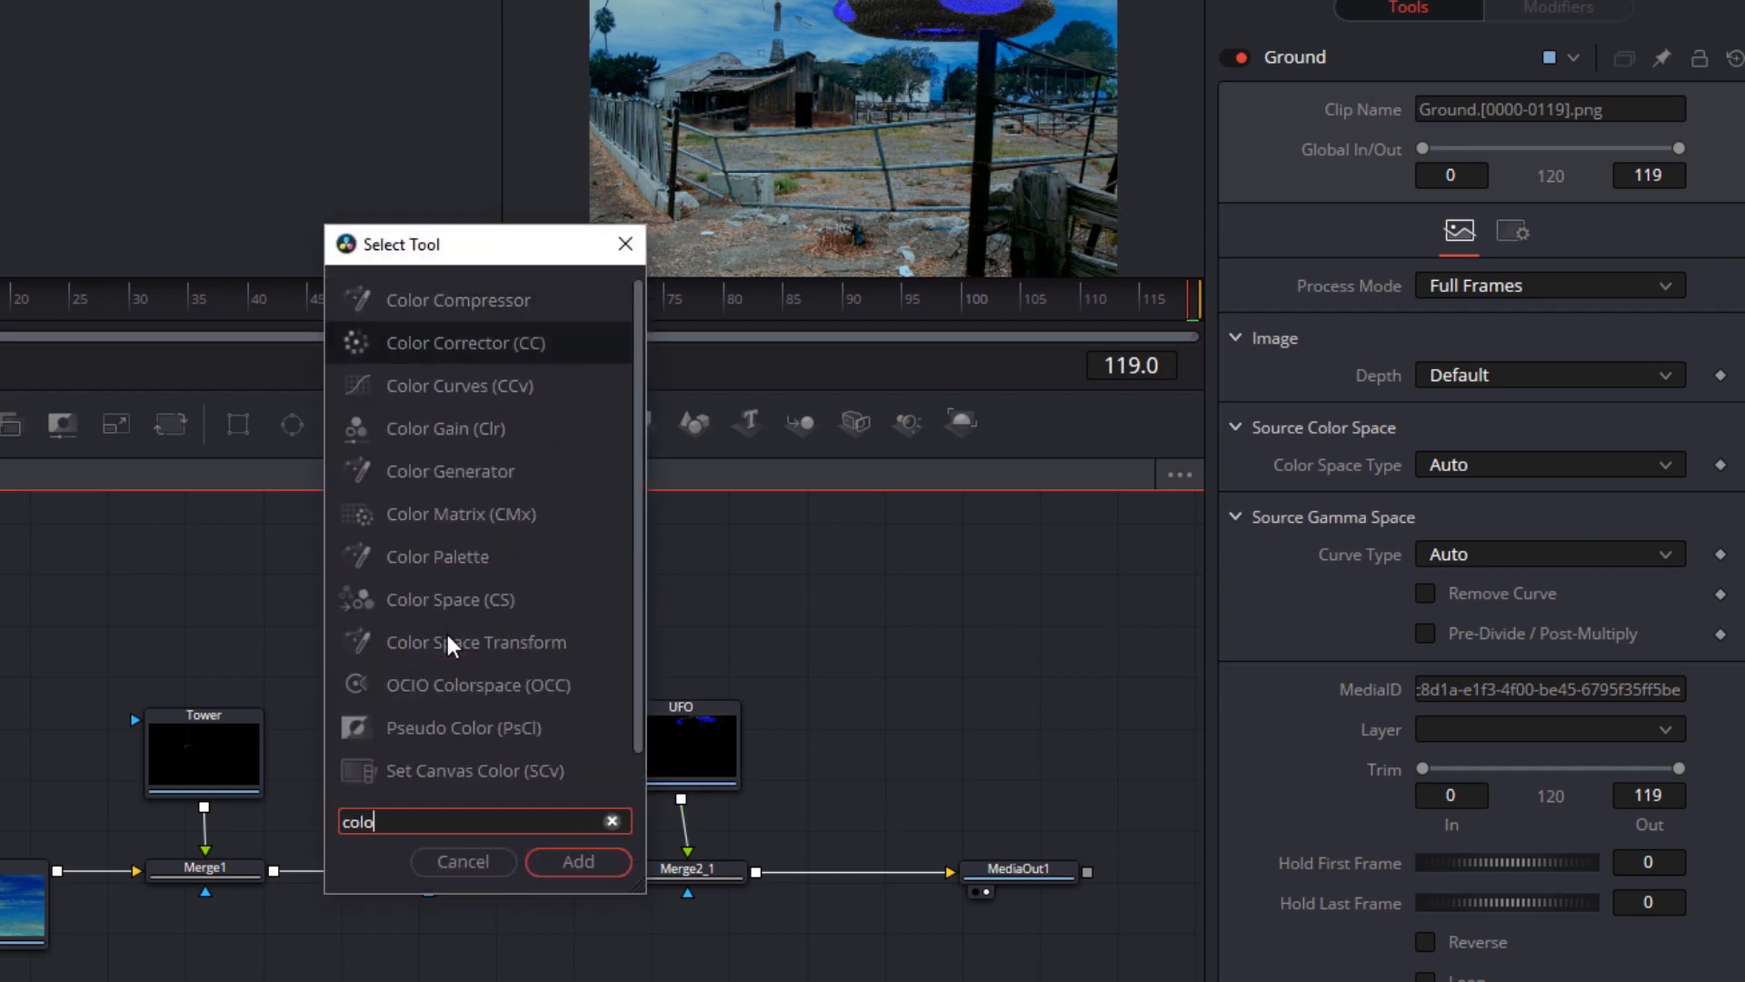
pyautogui.press('Return')
pyautogui.moveTo(433, 733); pyautogui.dragTo(444, 760)
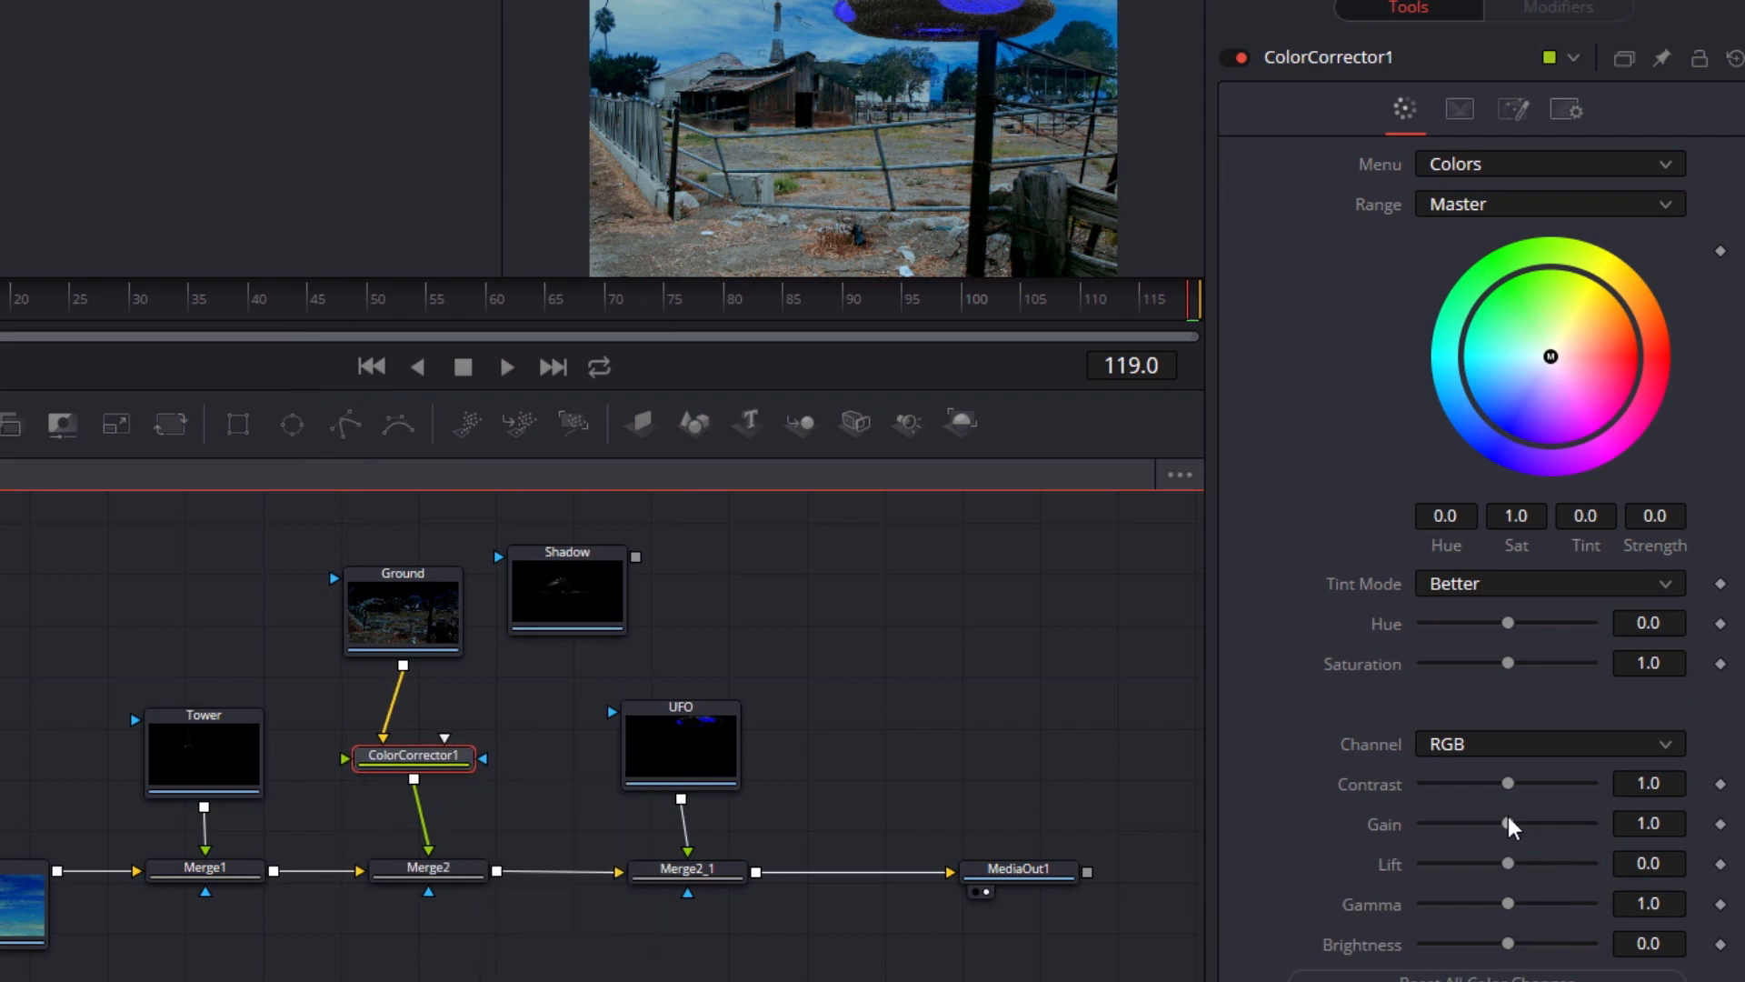
# Set ColorCorrector1's Gain to 0.0 and connect the Shadow node to its blue effect mask input
pyautogui.moveTo(1508, 820); pyautogui.dragTo(1426, 819)
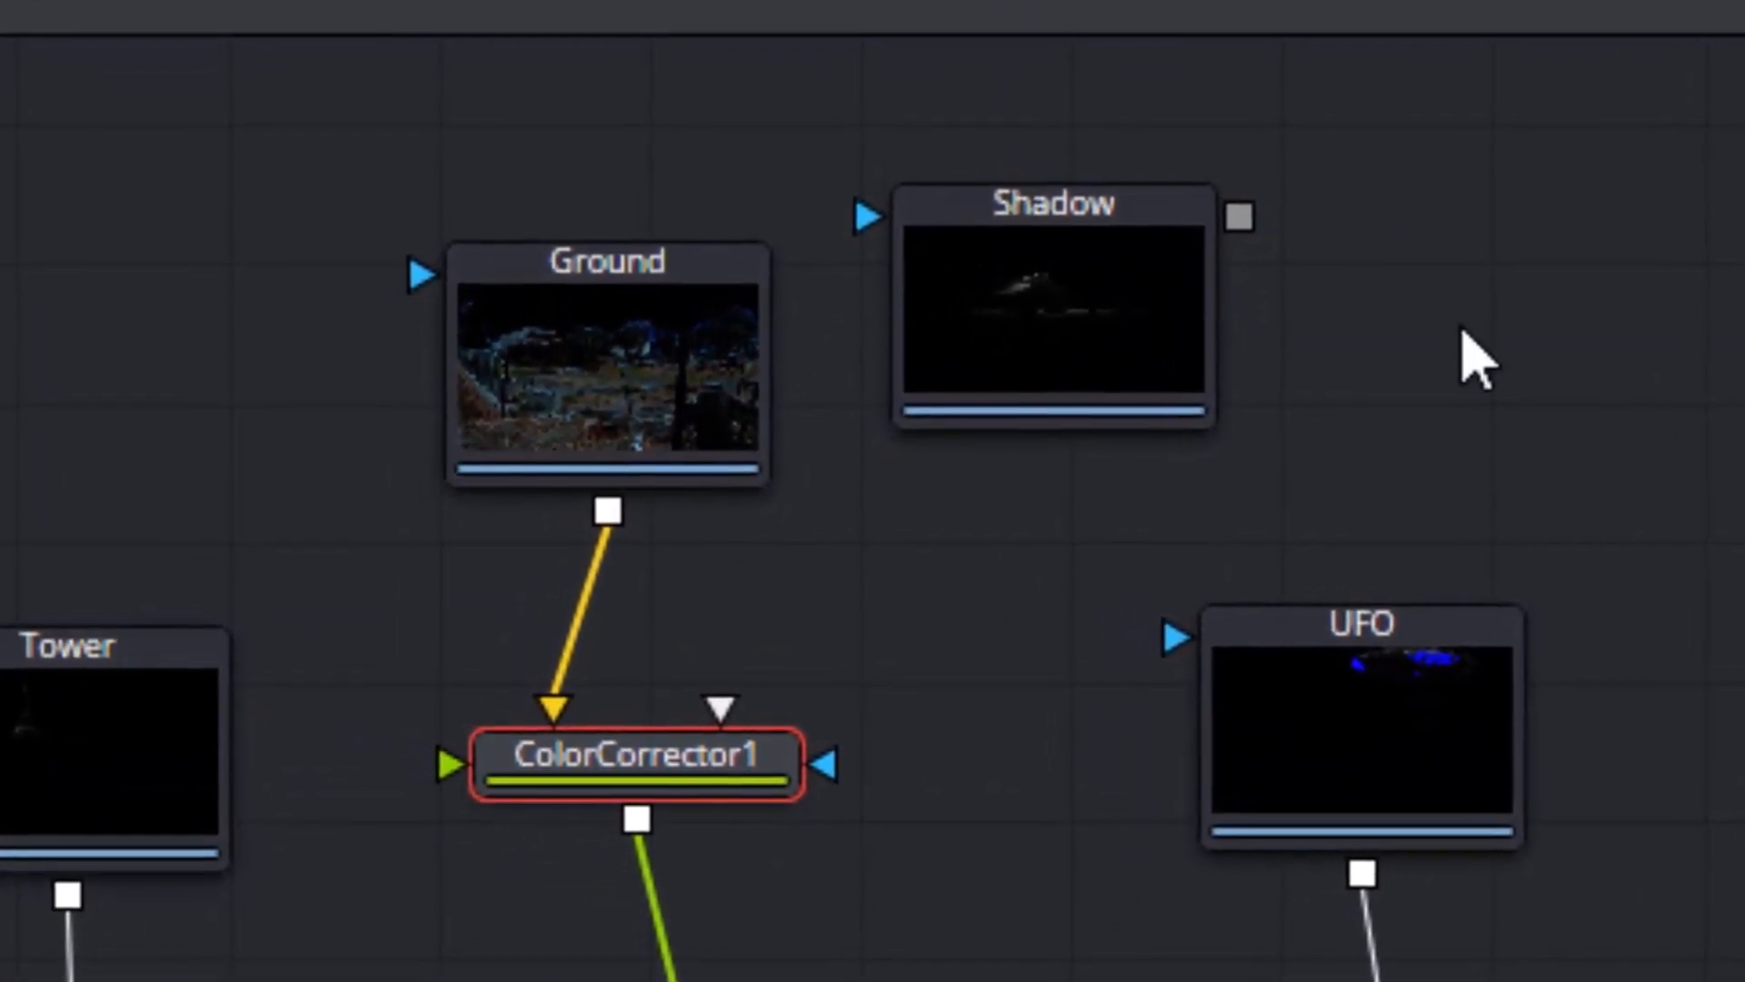
pyautogui.moveTo(1243, 216); pyautogui.dragTo(829, 765)
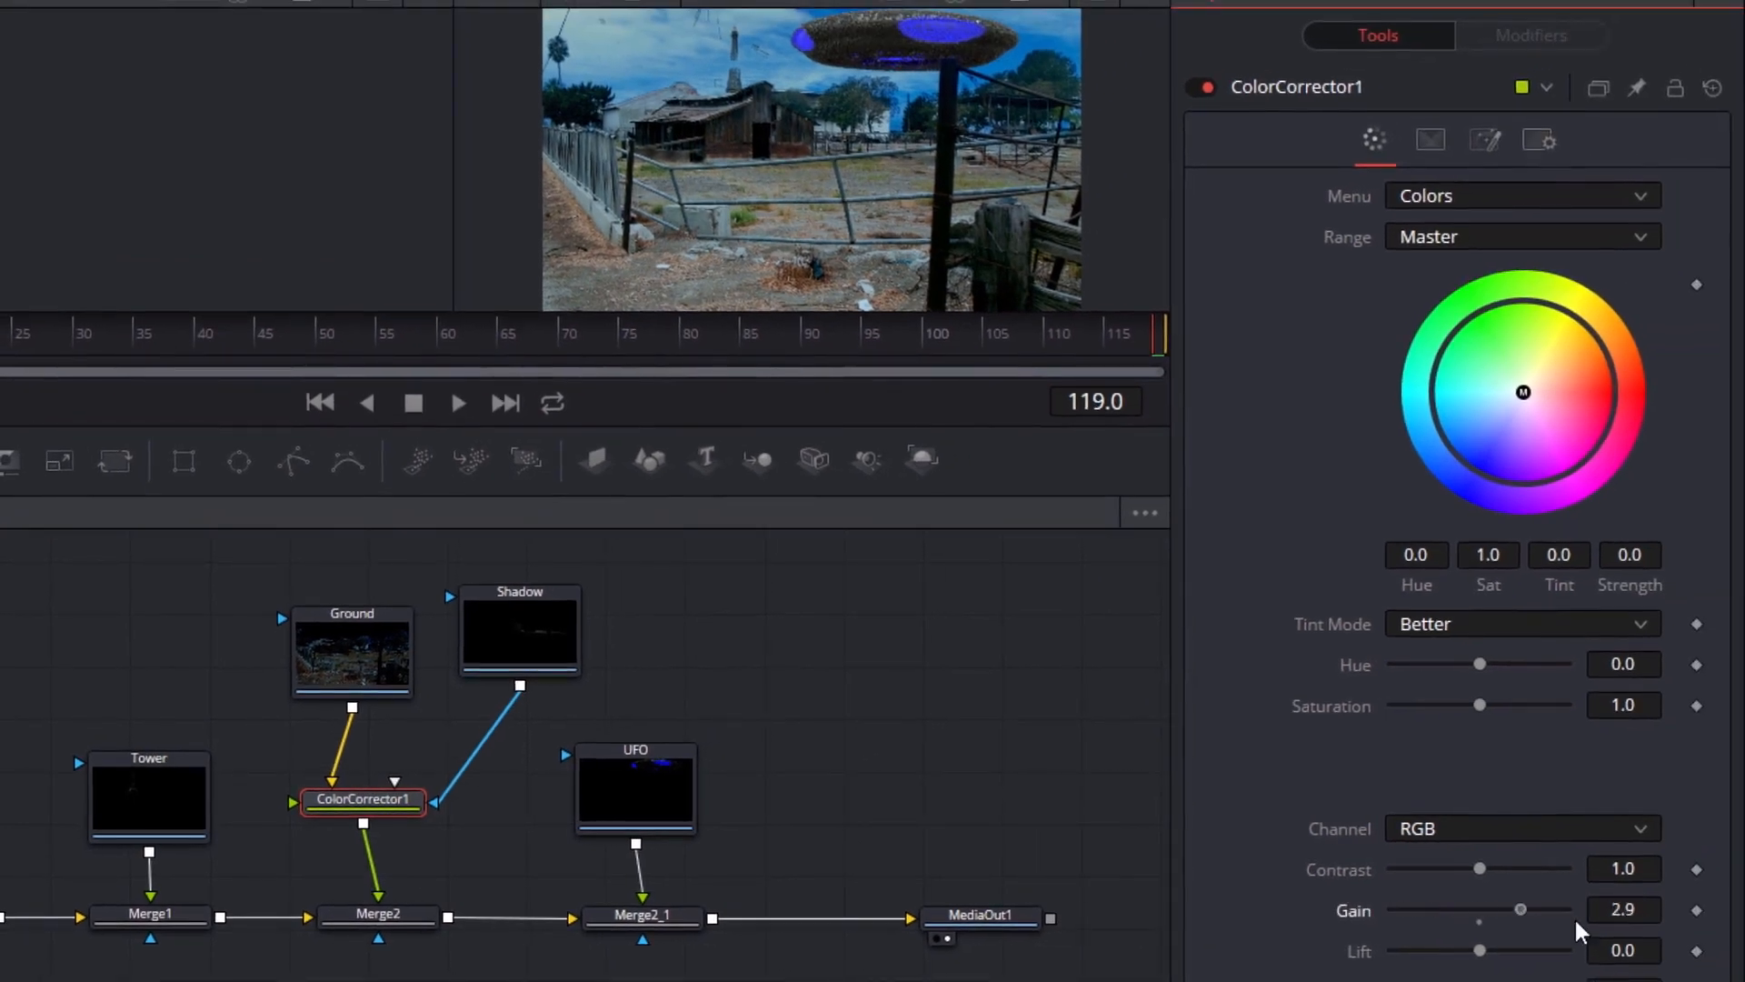
pyautogui.moveTo(1576, 921); pyautogui.dragTo(1242, 915)
# Scrub to frame 17 and toggle ColorCorrector1 off and on to compare the shadow on the ground
pyautogui.moveTo(1075, 351); pyautogui.dragTo(228, 404)
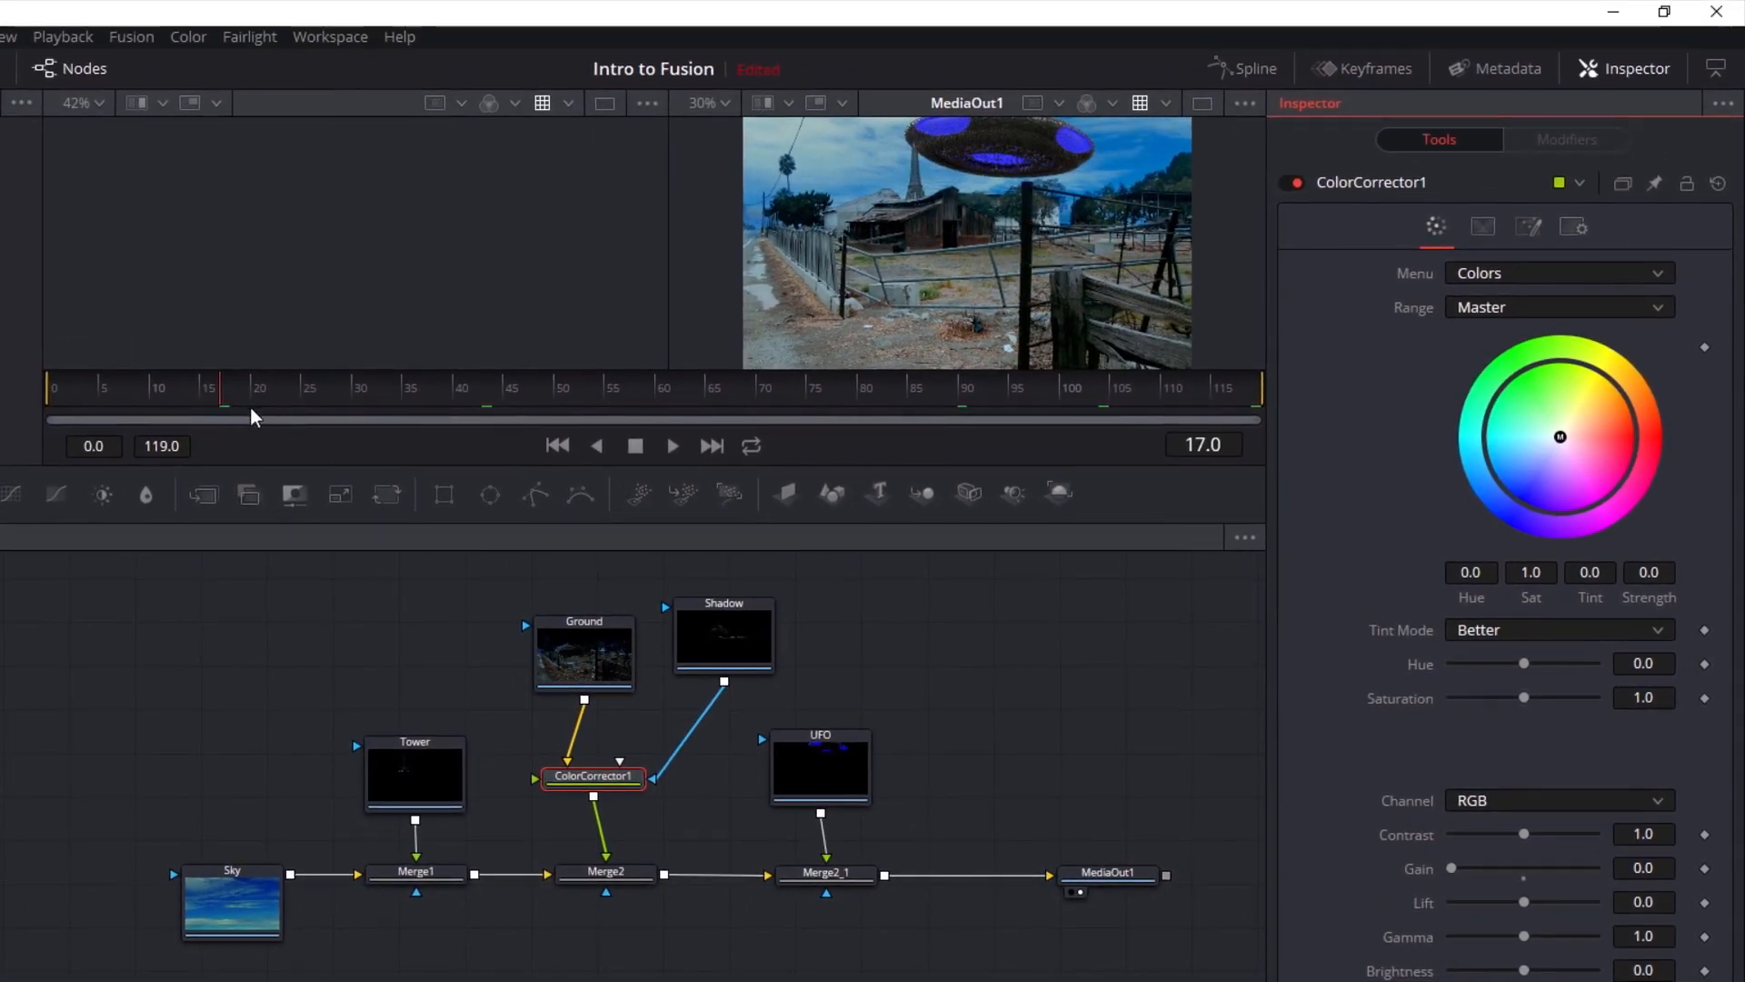
pyautogui.click(627, 779)
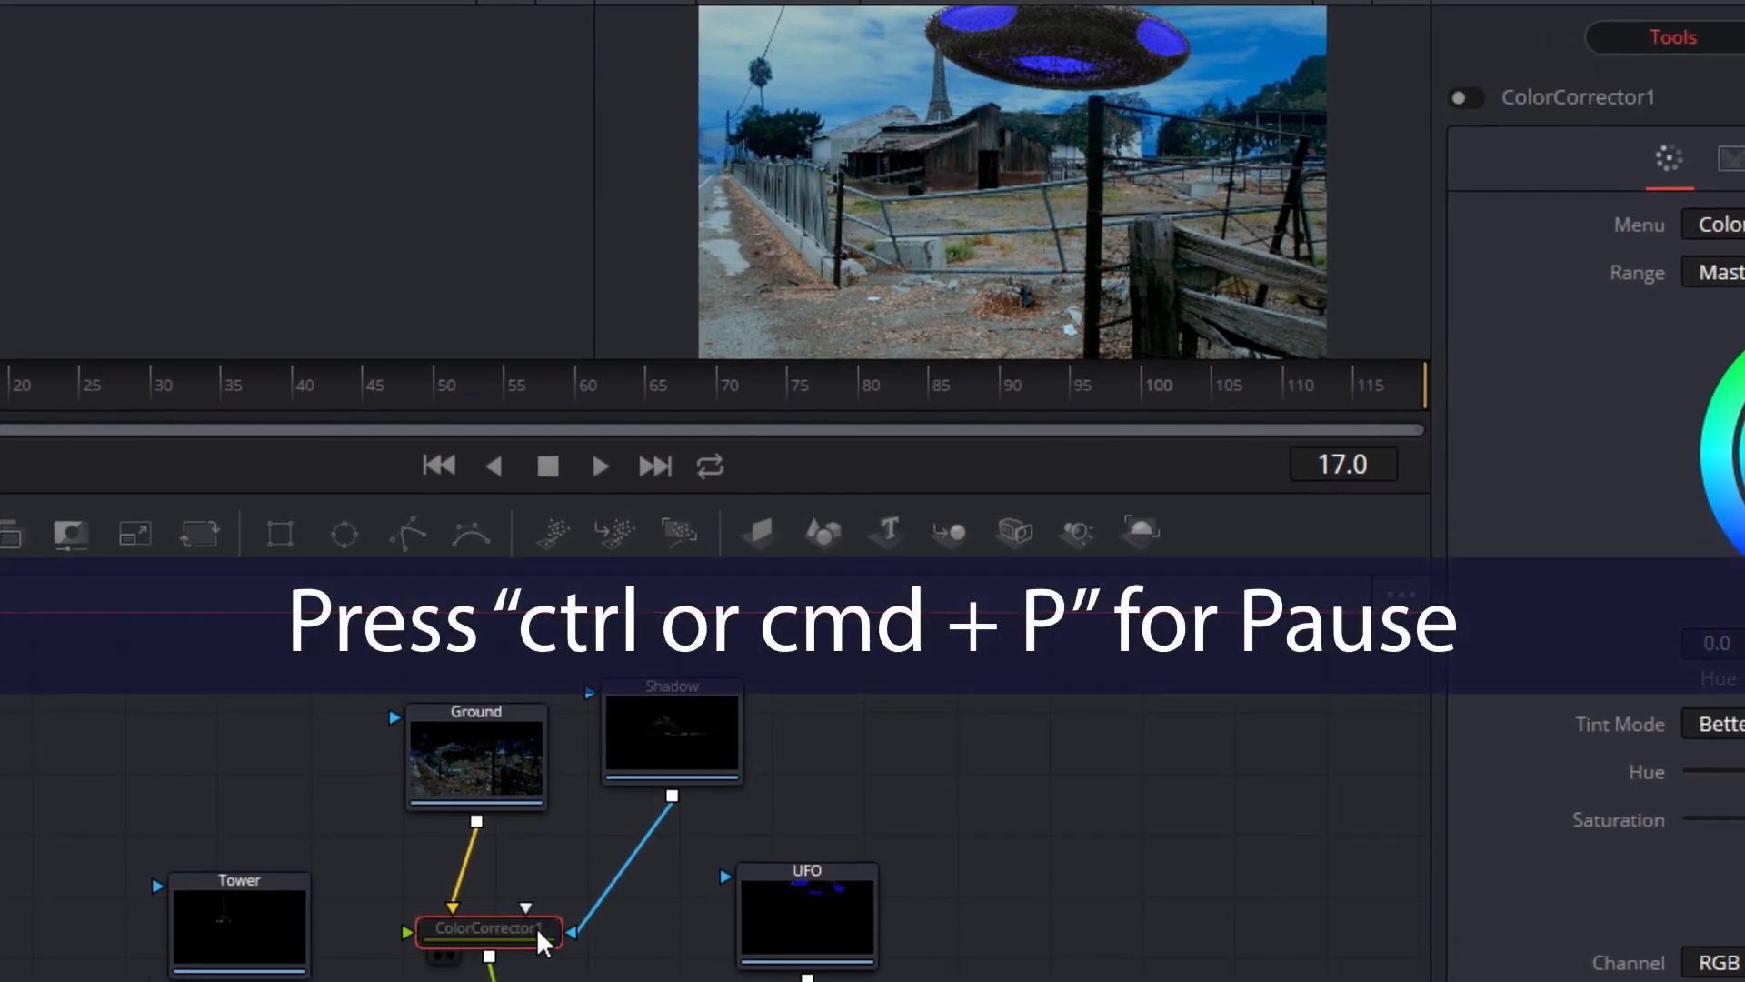
pyautogui.hotkey('ctrl', 'p')
pyautogui.hotkey('ctrl', 'p')
pyautogui.hotkey('ctrl', 'p')
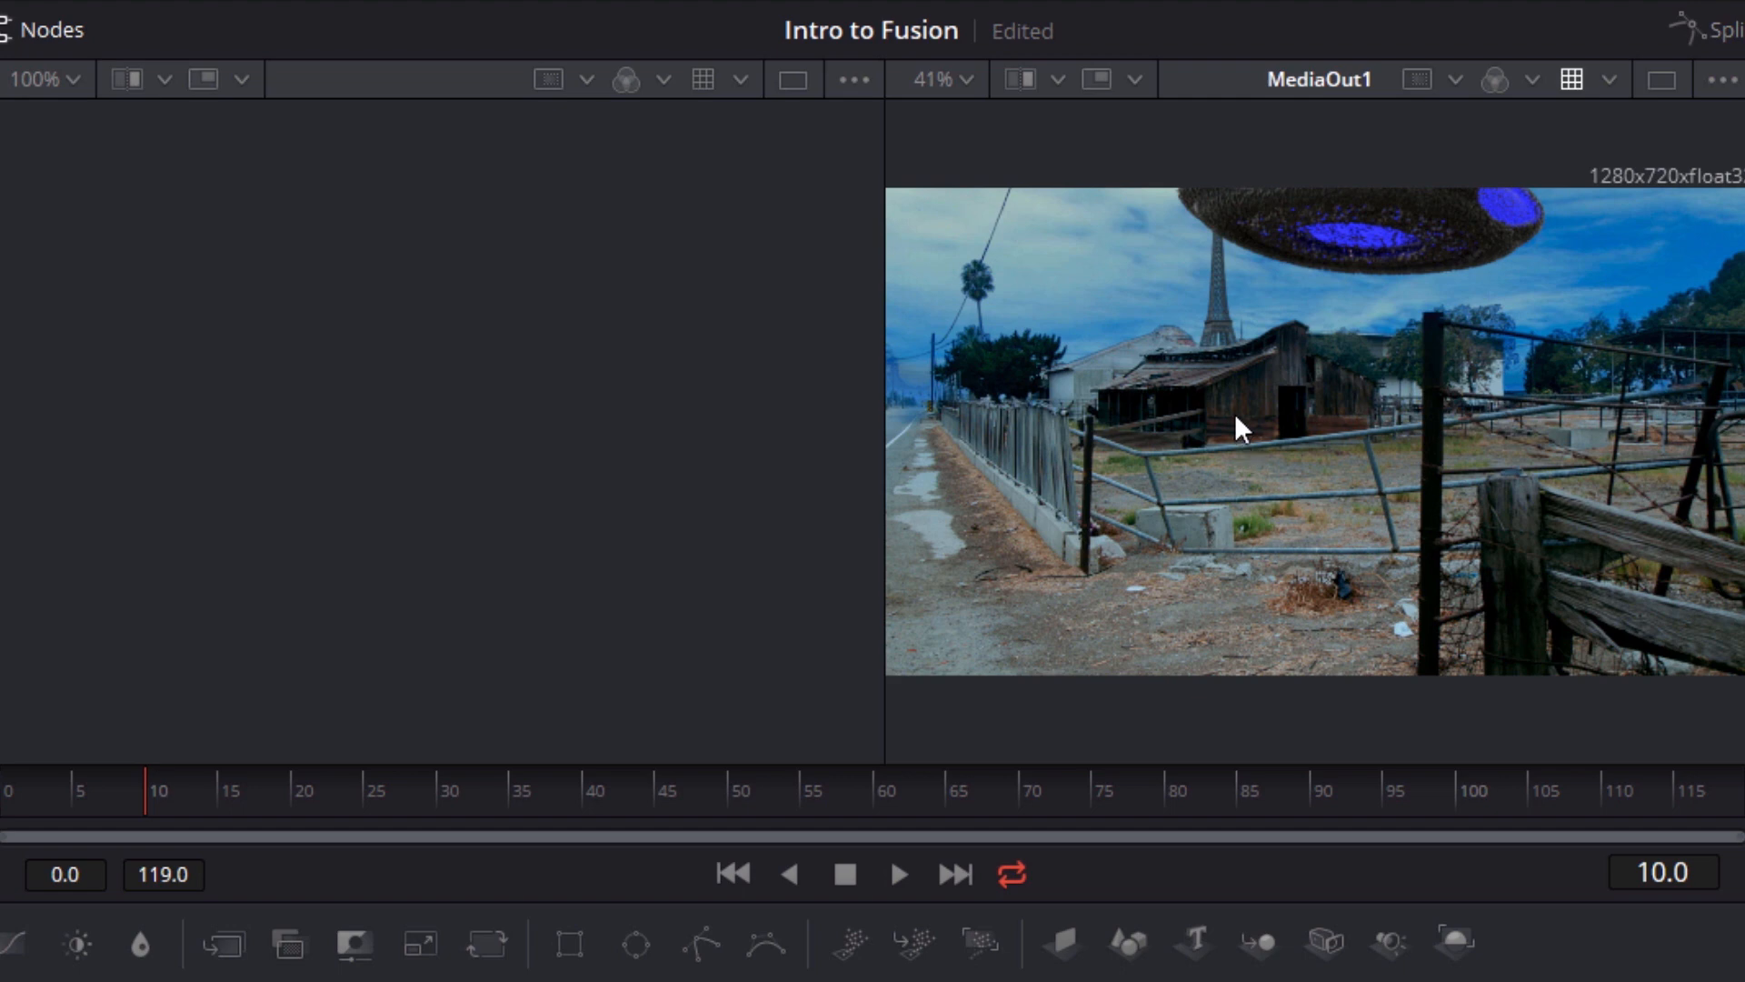
# Pan and zoom the right viewer onto the UFO, fit the image, and view it at 100% and 200%
pyautogui.moveTo(1234, 413); pyautogui.dragTo(1208, 511)
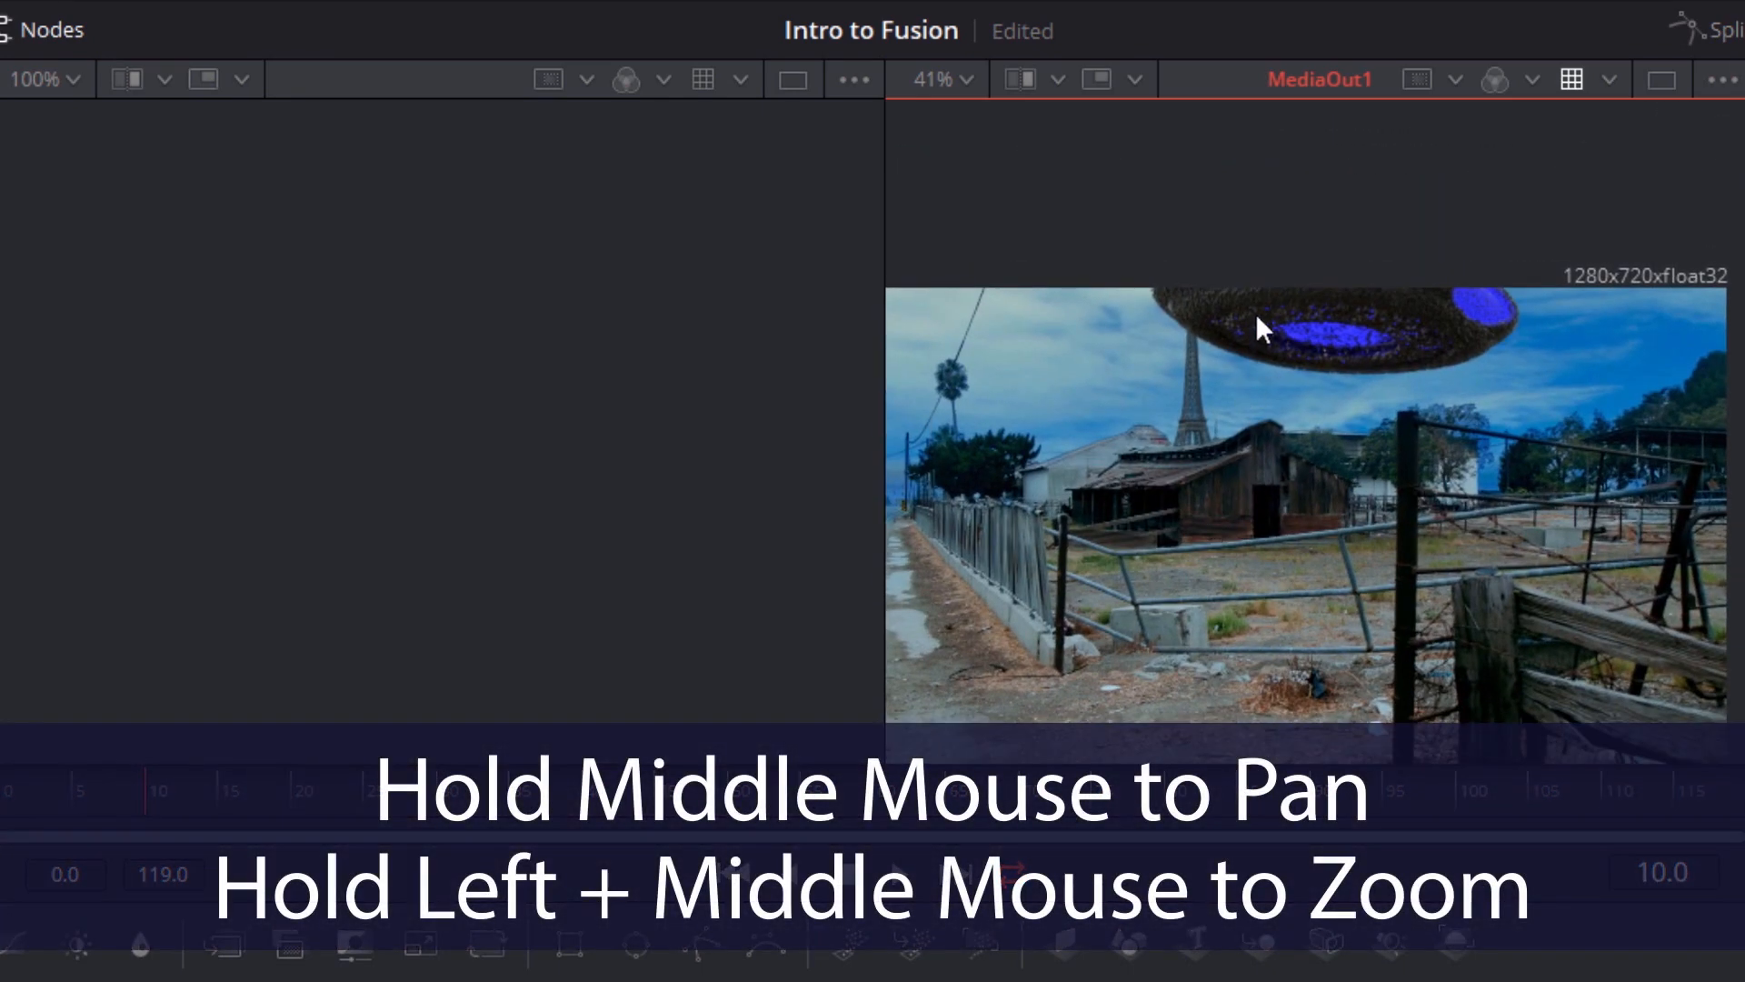
pyautogui.moveTo(1275, 358); pyautogui.dragTo(1744, 353)
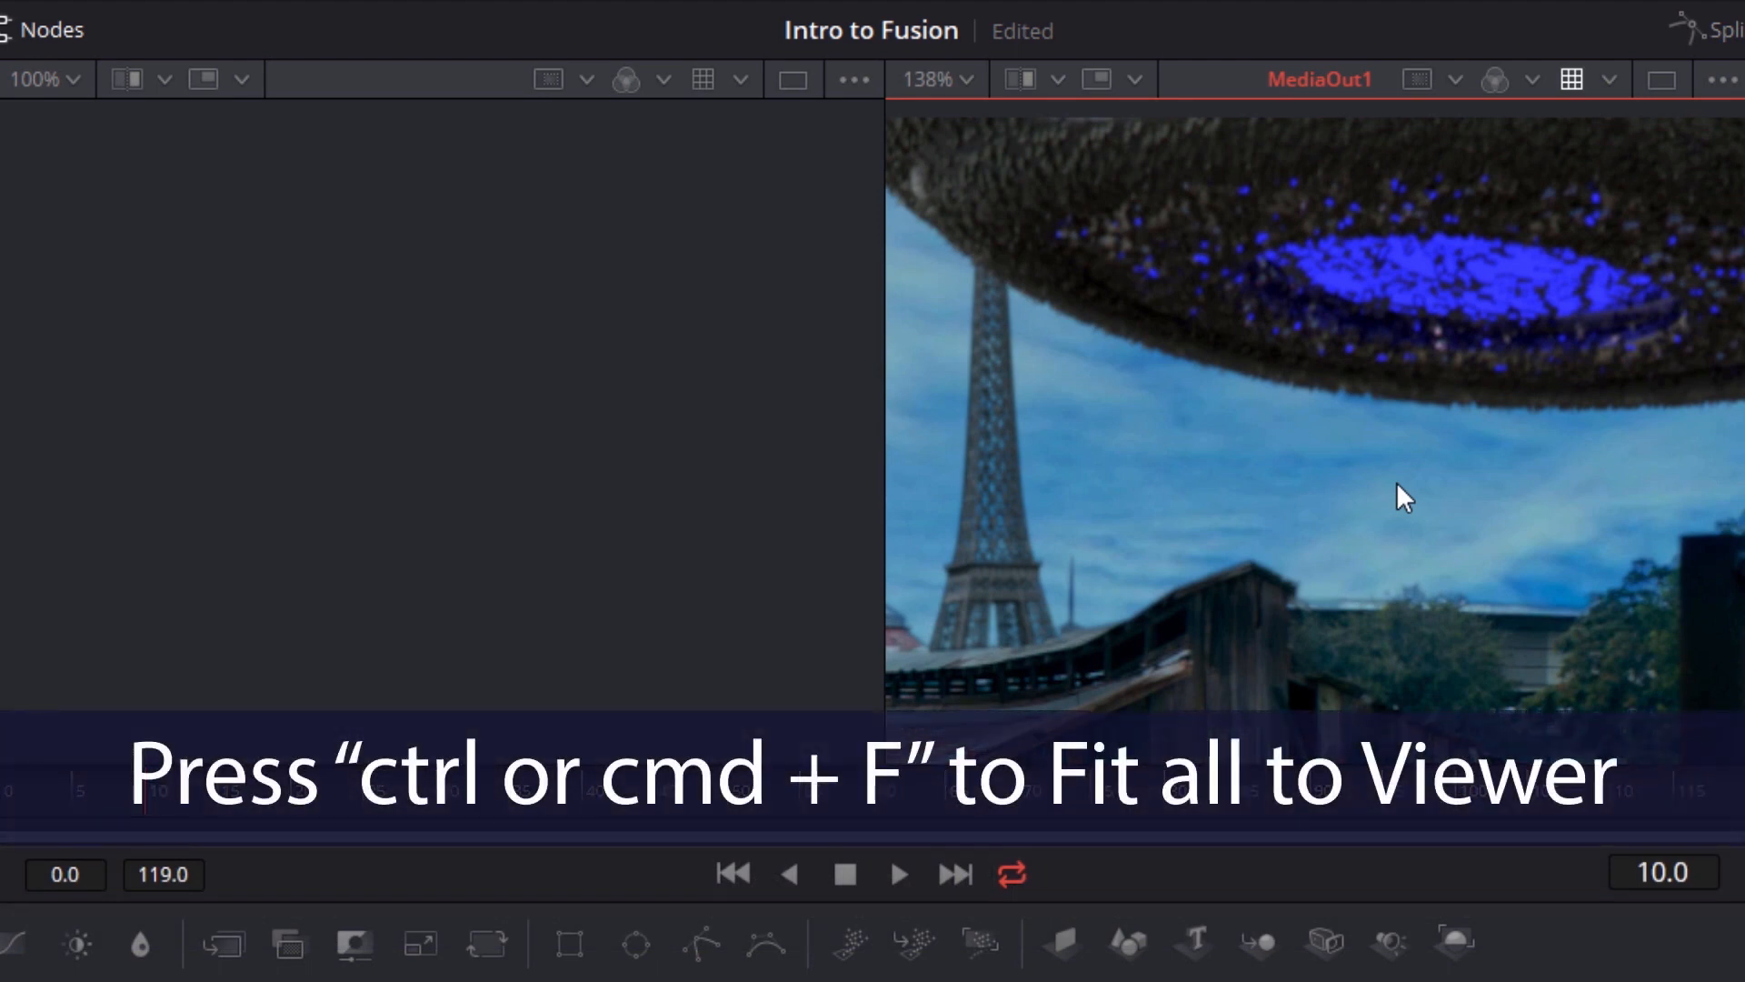
pyautogui.hotkey('ctrl', 'f')
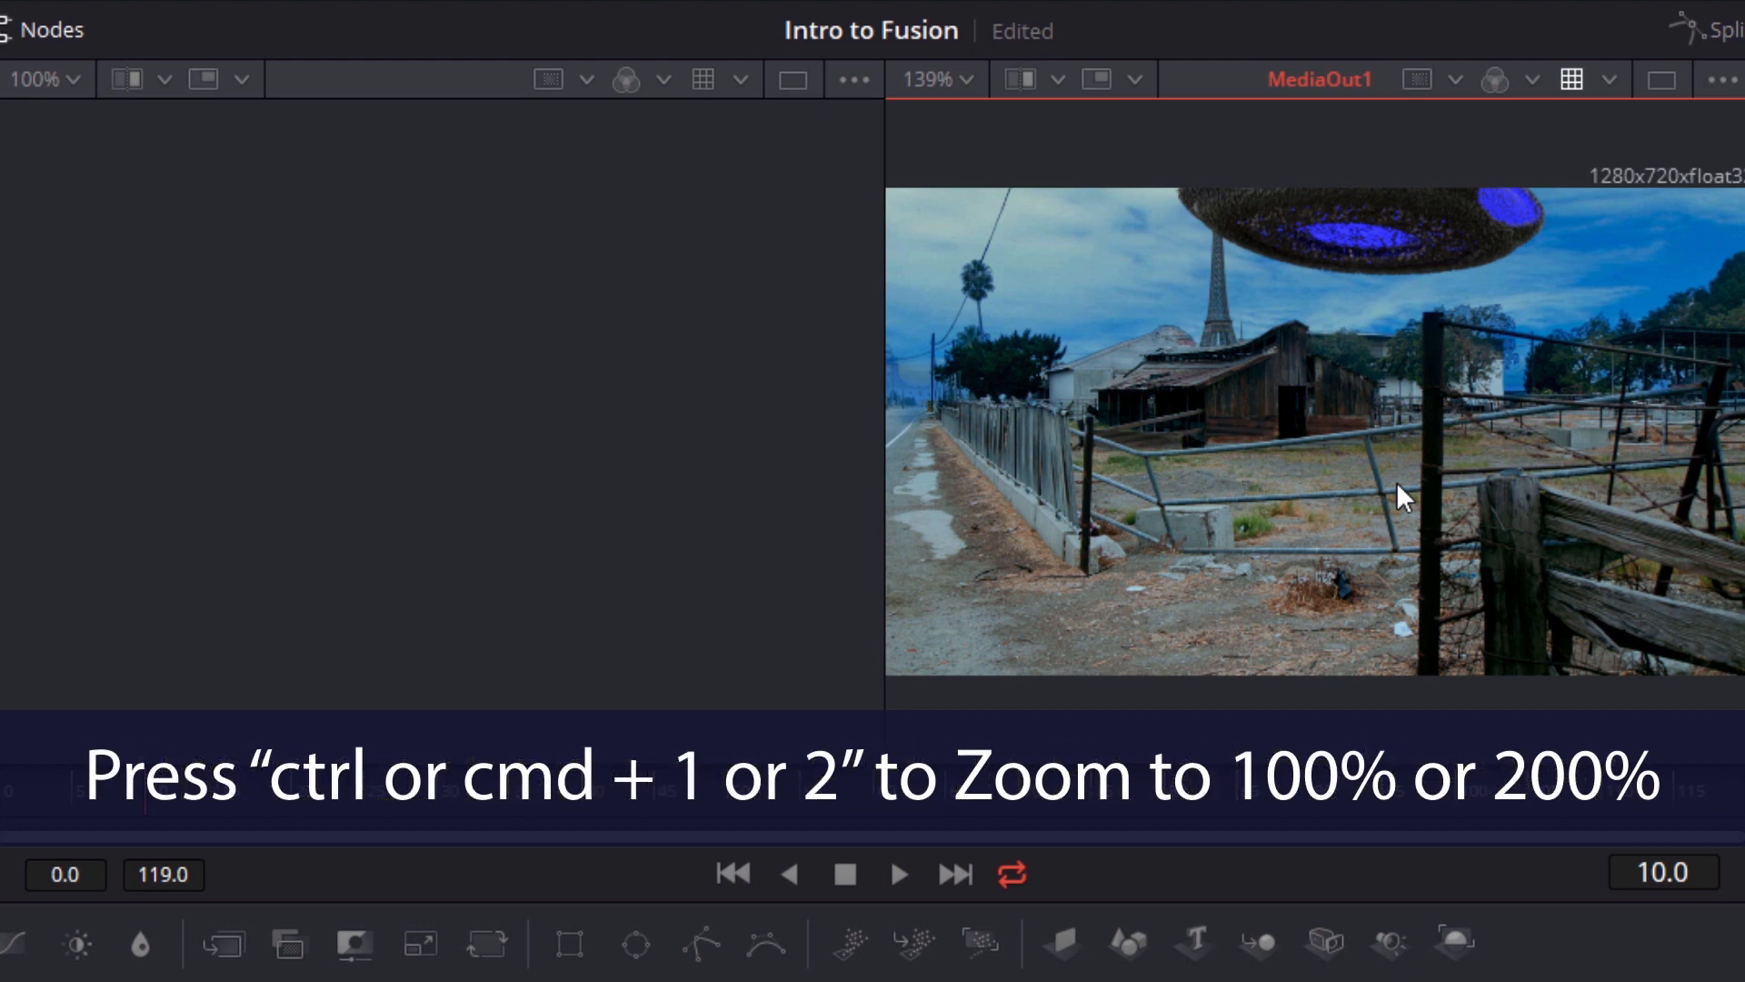
pyautogui.hotkey('ctrl', '1')
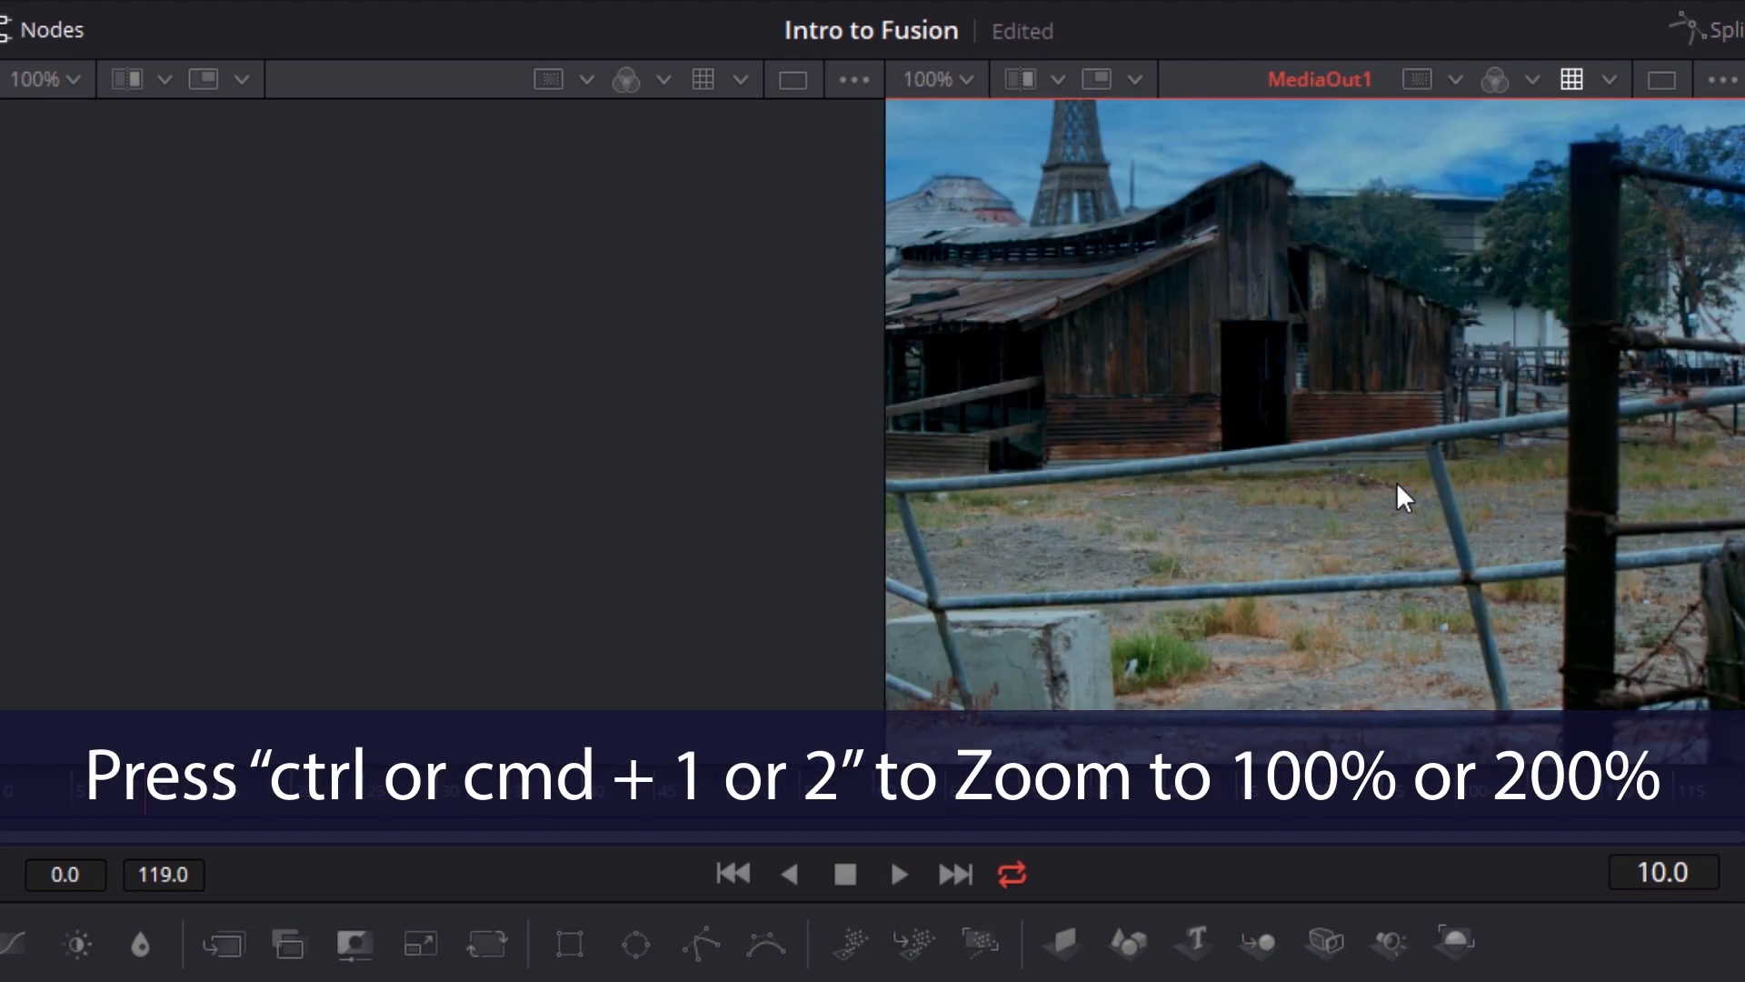
pyautogui.hotkey('ctrl', '2')
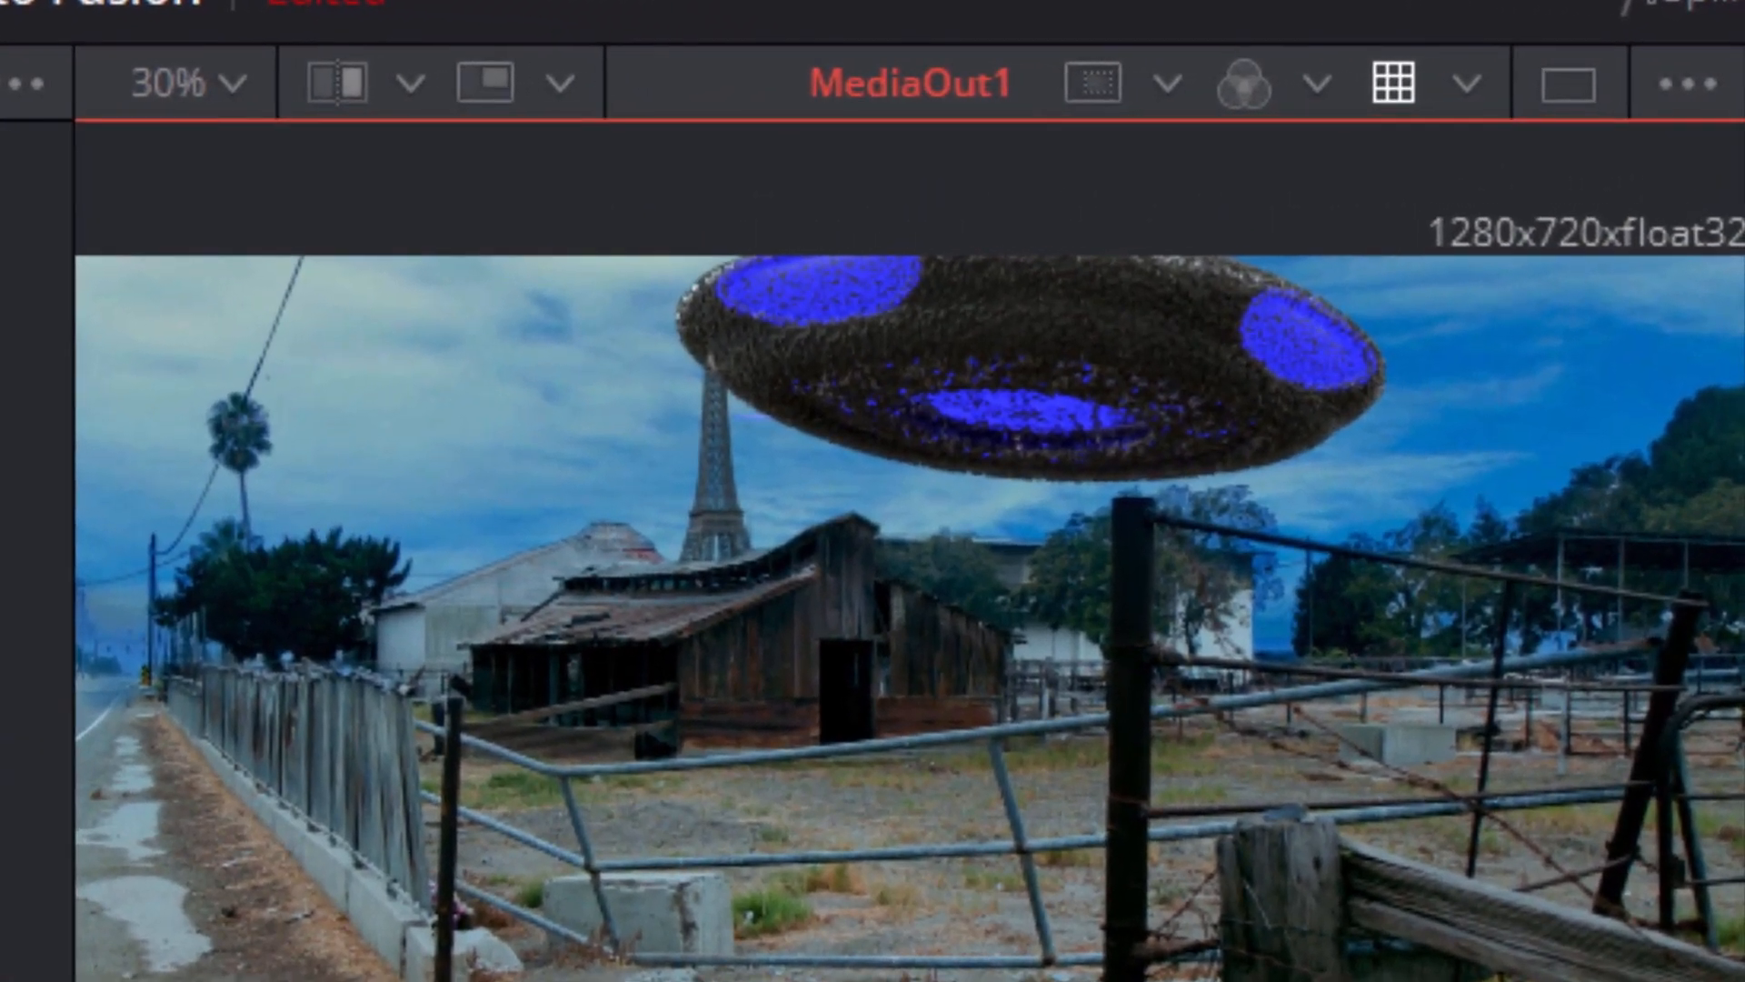
# Select Merge1 and toggle Show Controls off and back on in the MediaOut1 viewer to compare its on-screen controls
pyautogui.click(1679, 85)
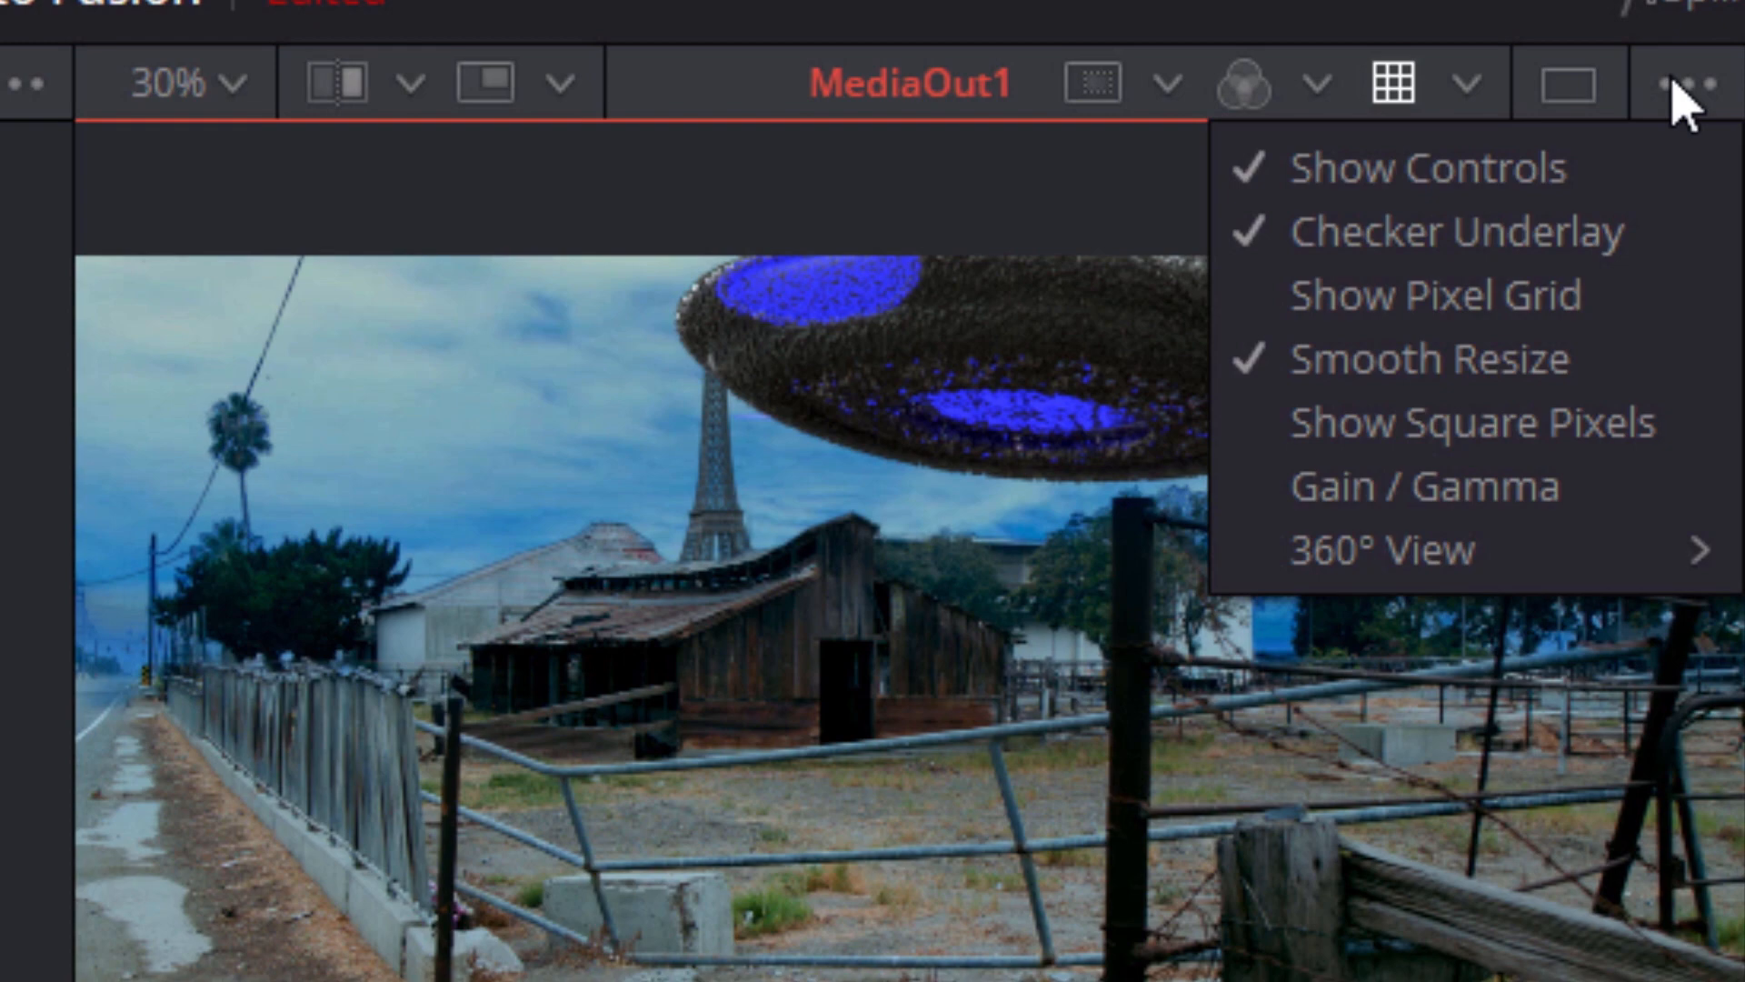
pyautogui.click(1680, 91)
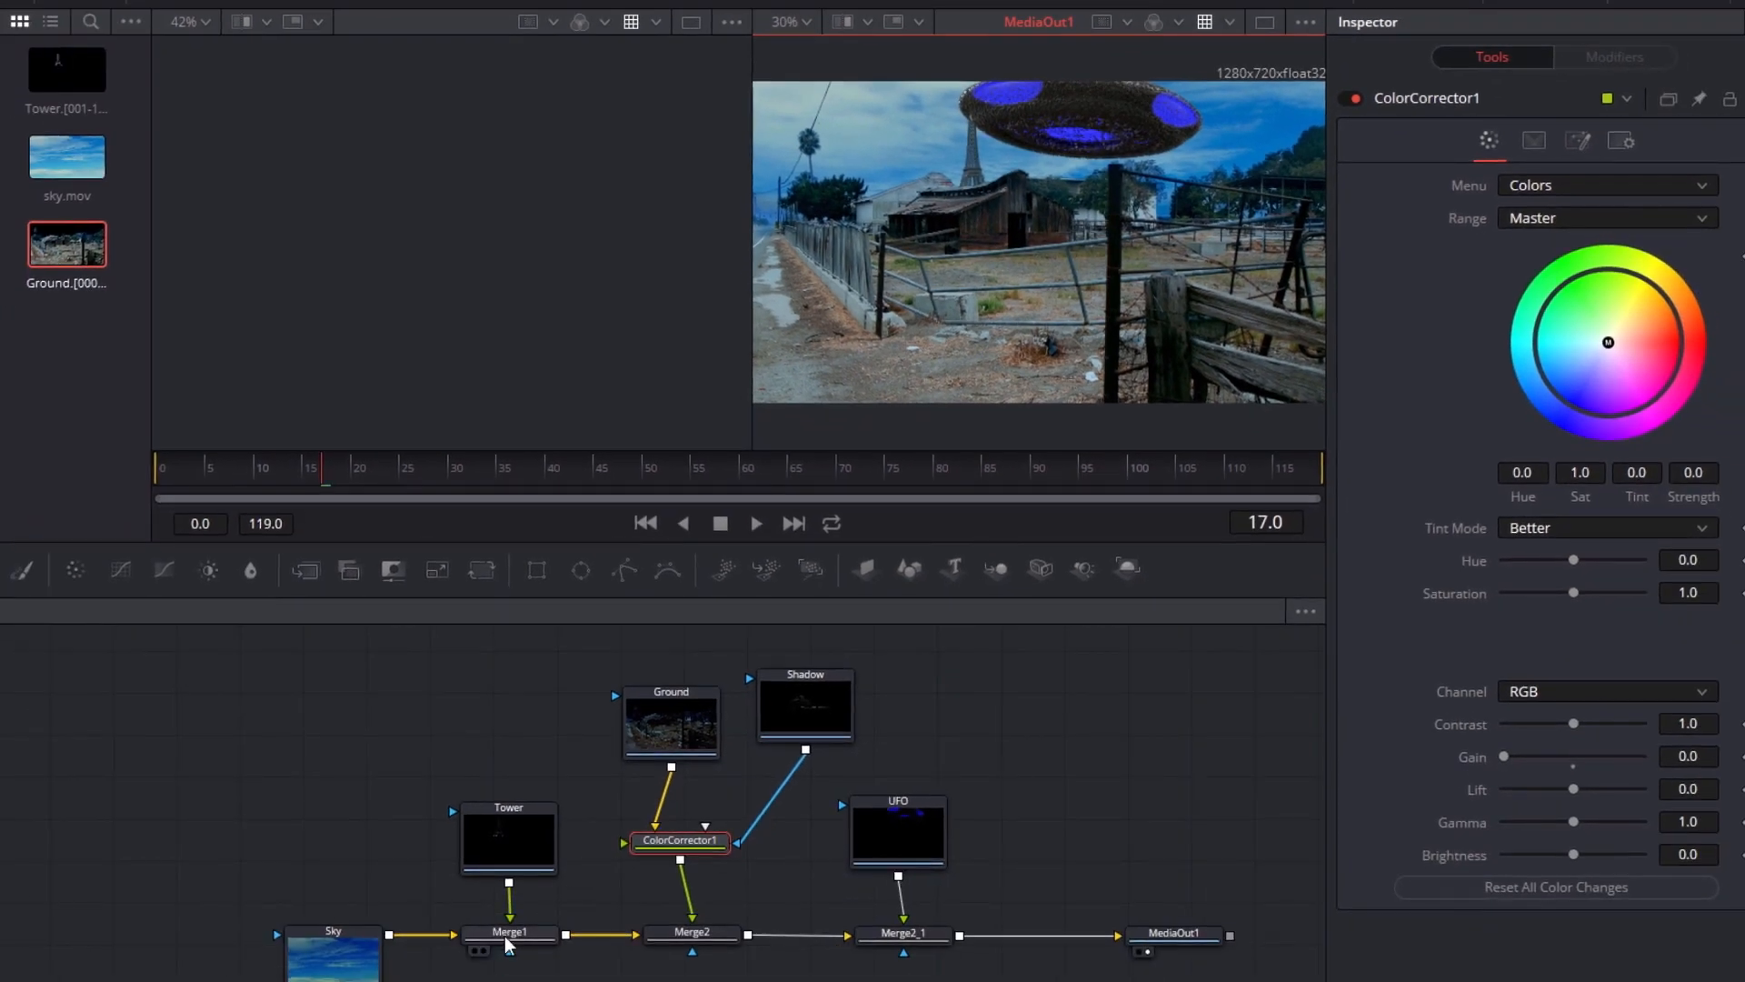
pyautogui.click(507, 941)
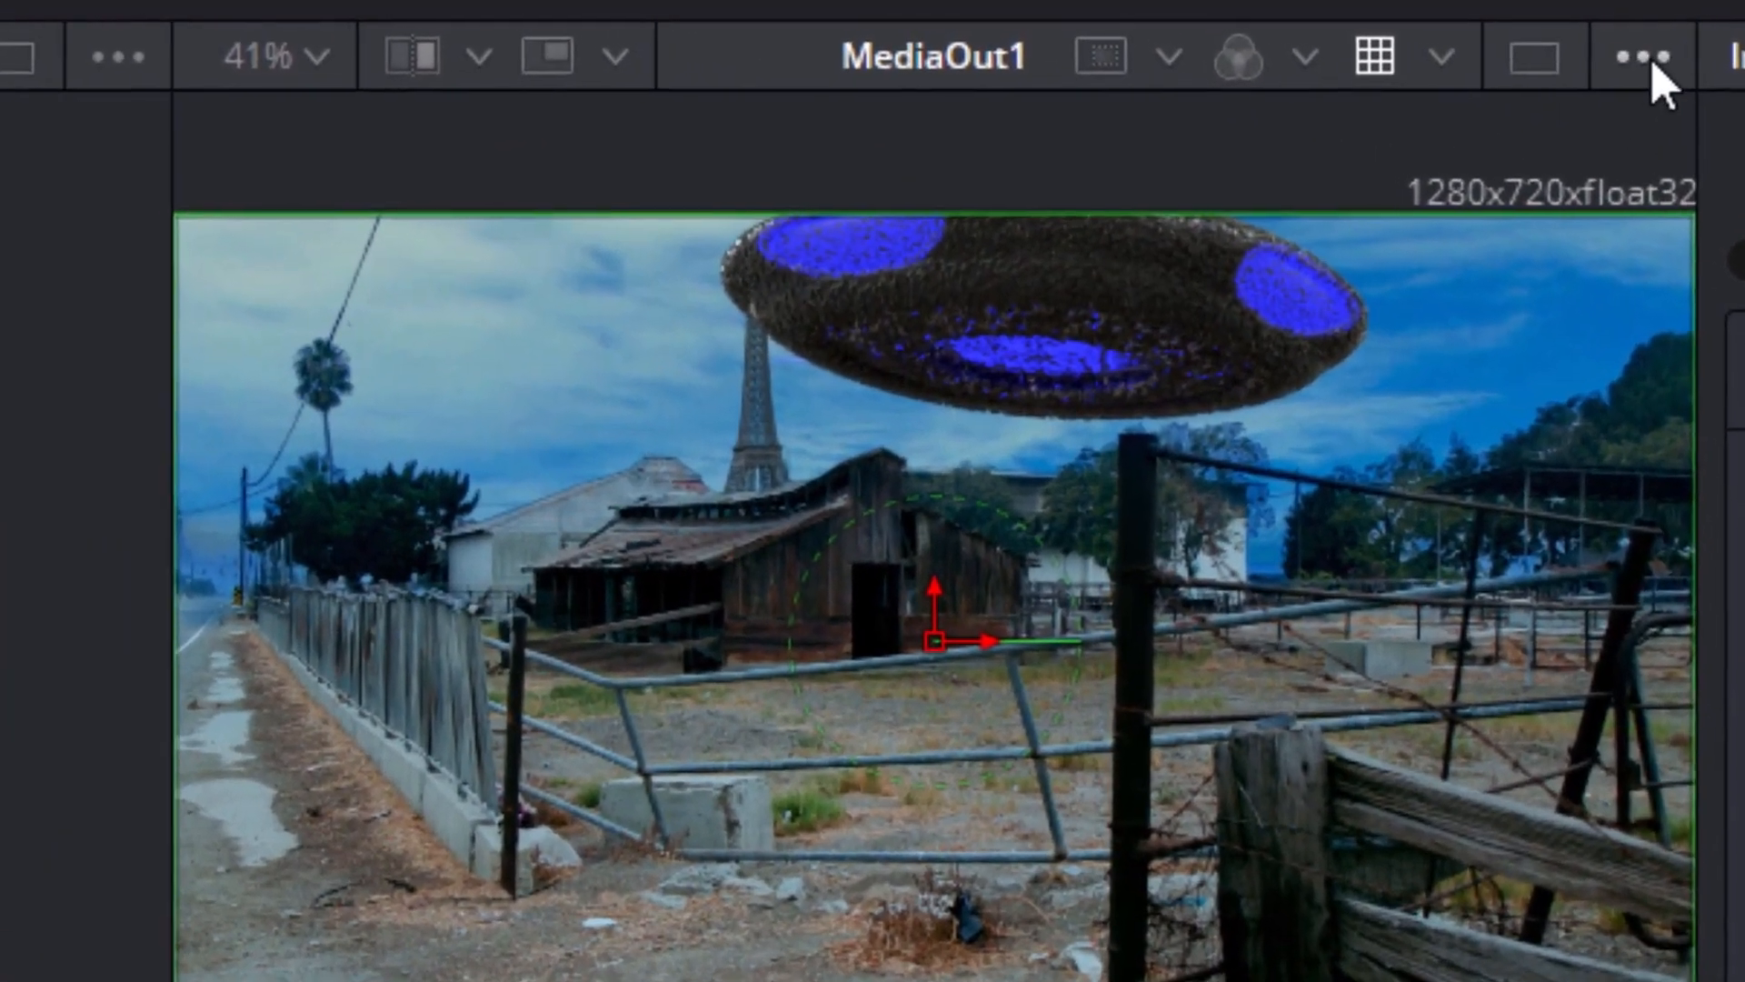
pyautogui.click(1545, 57)
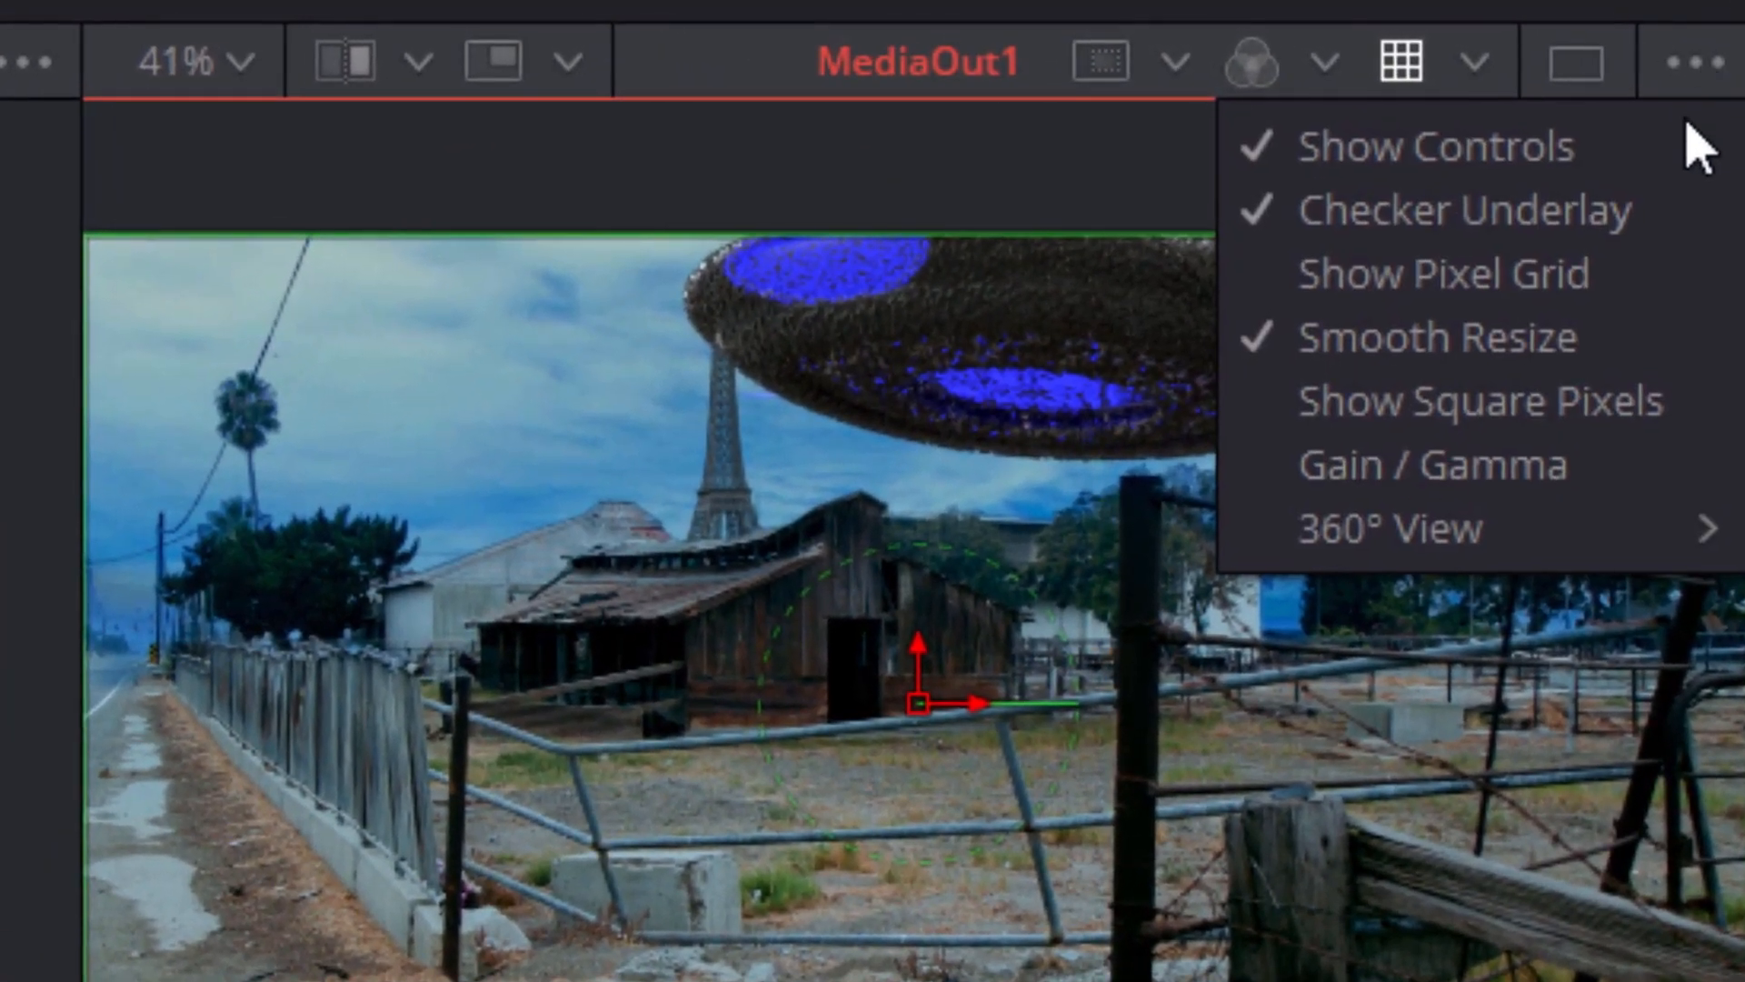
pyautogui.click(1680, 167)
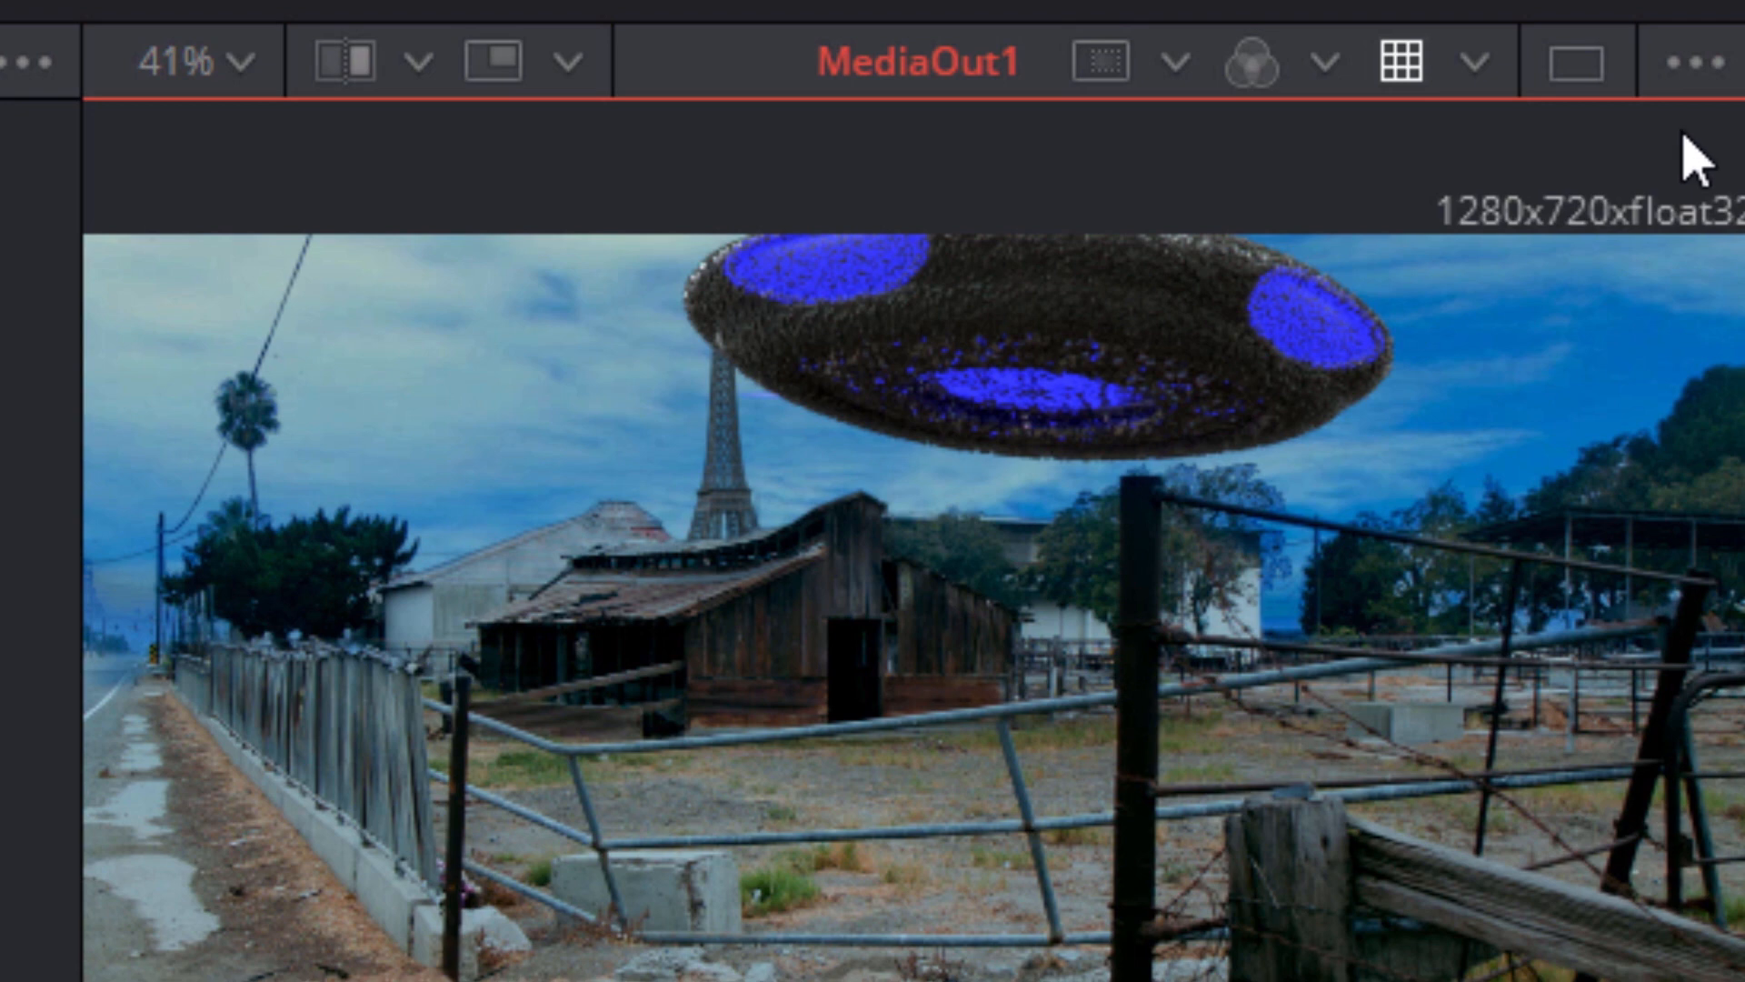
pyautogui.click(1700, 58)
pyautogui.click(1698, 136)
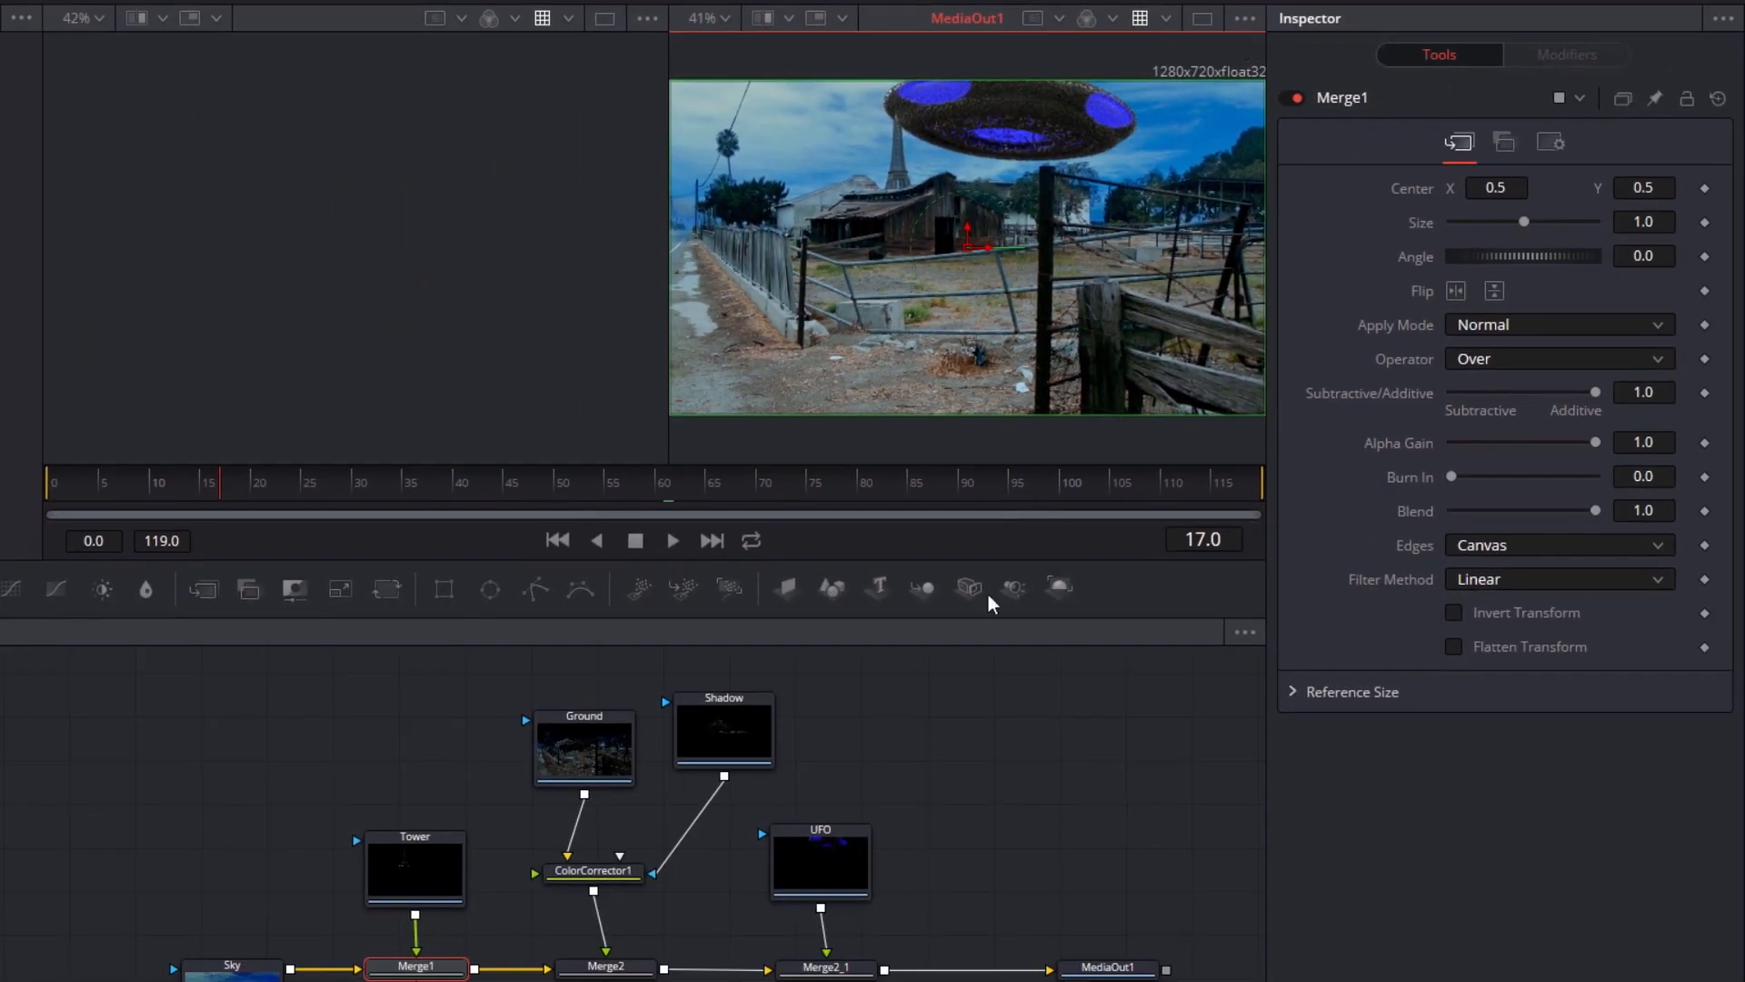
# Load the UFO node into the second viewer and toggle the Checker Underlay off and back on
pyautogui.click(834, 864)
pyautogui.press('2')
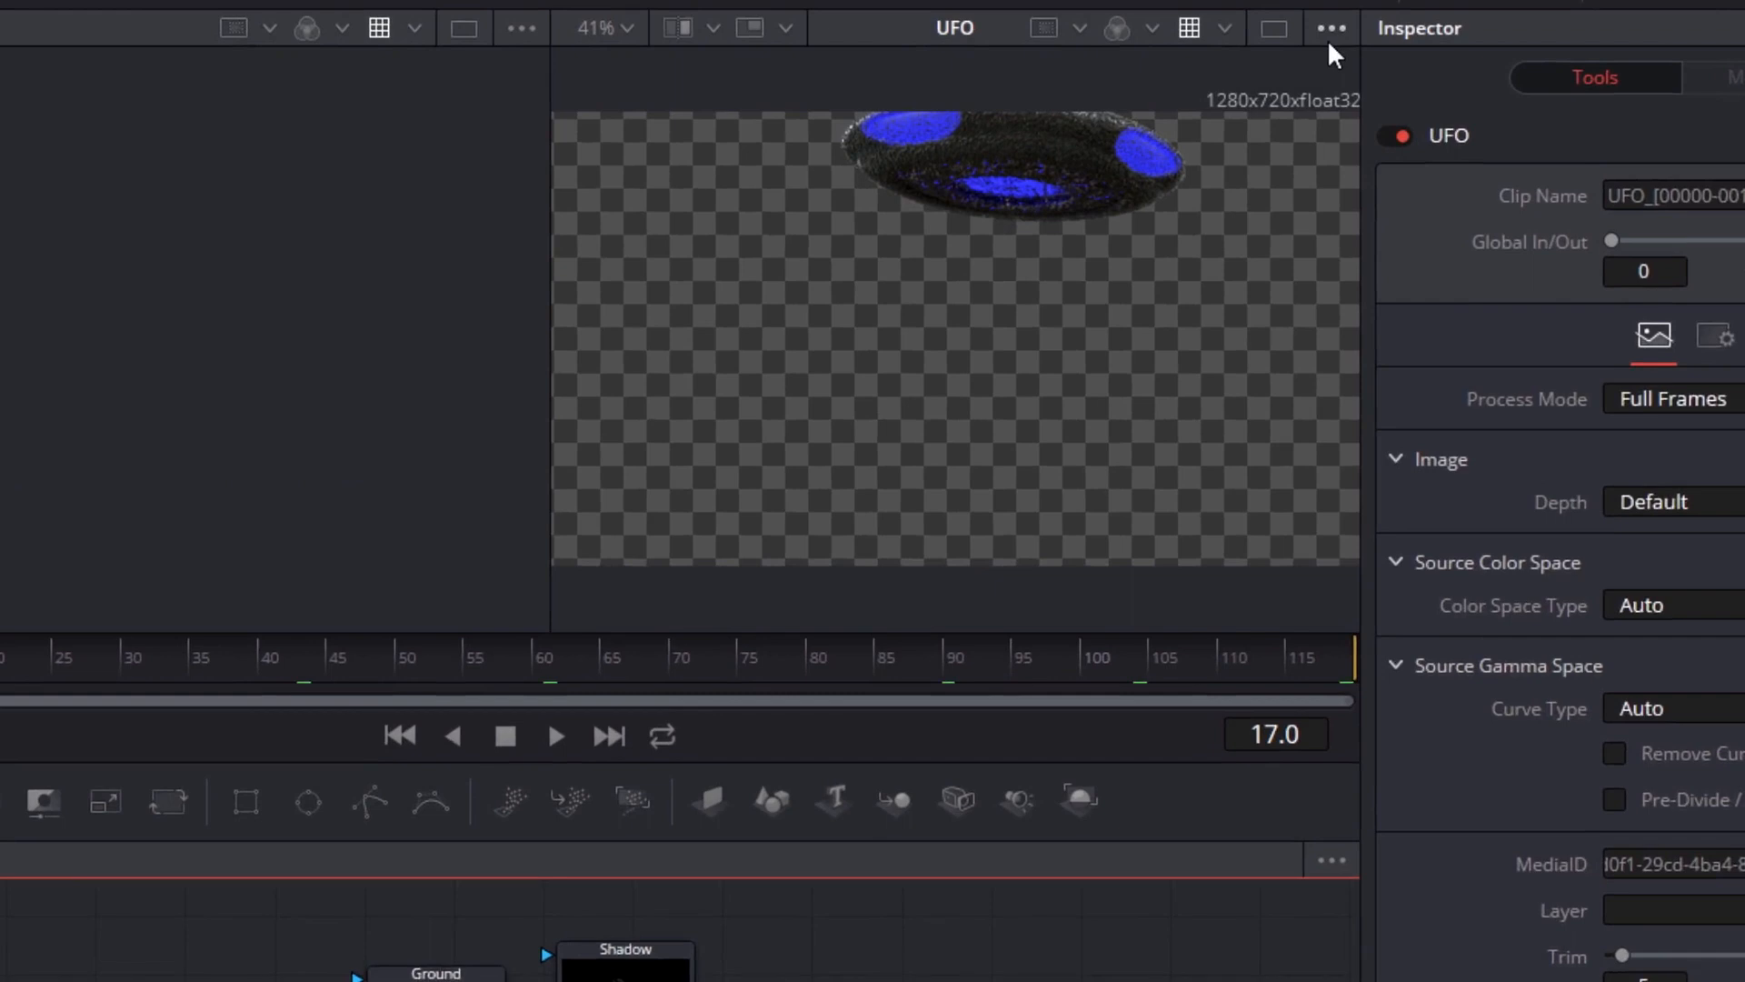
pyautogui.click(1244, 20)
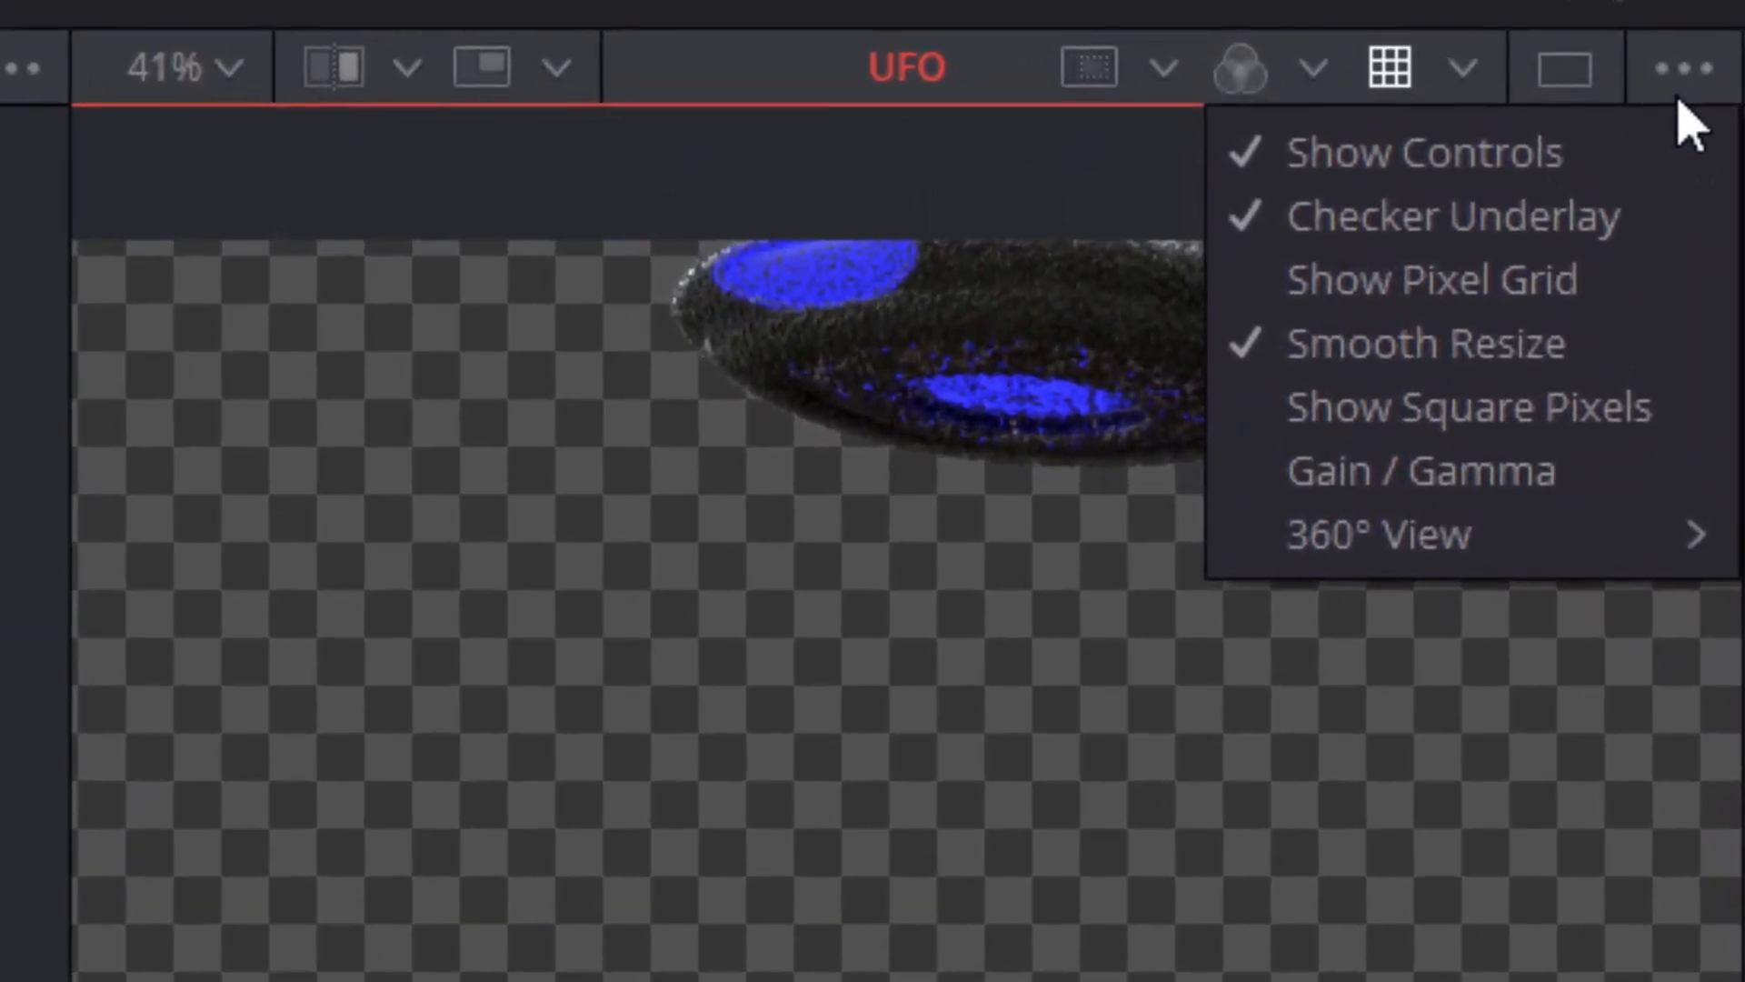
pyautogui.click(1686, 223)
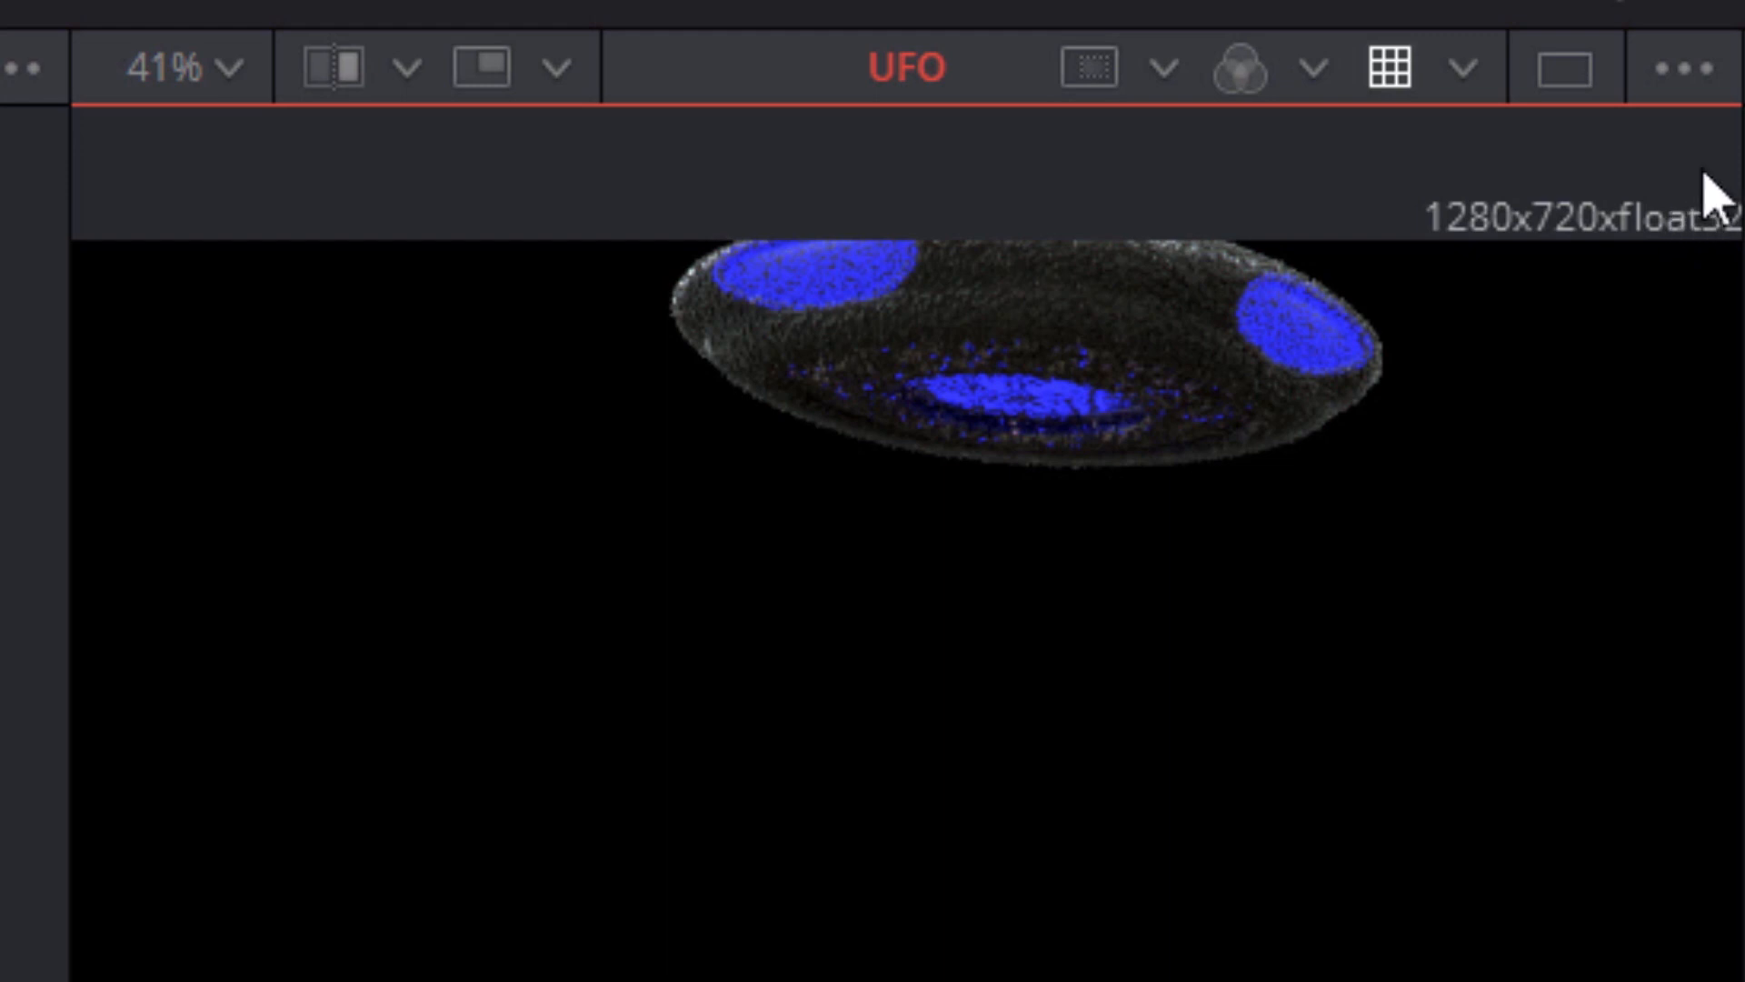
pyautogui.click(1689, 62)
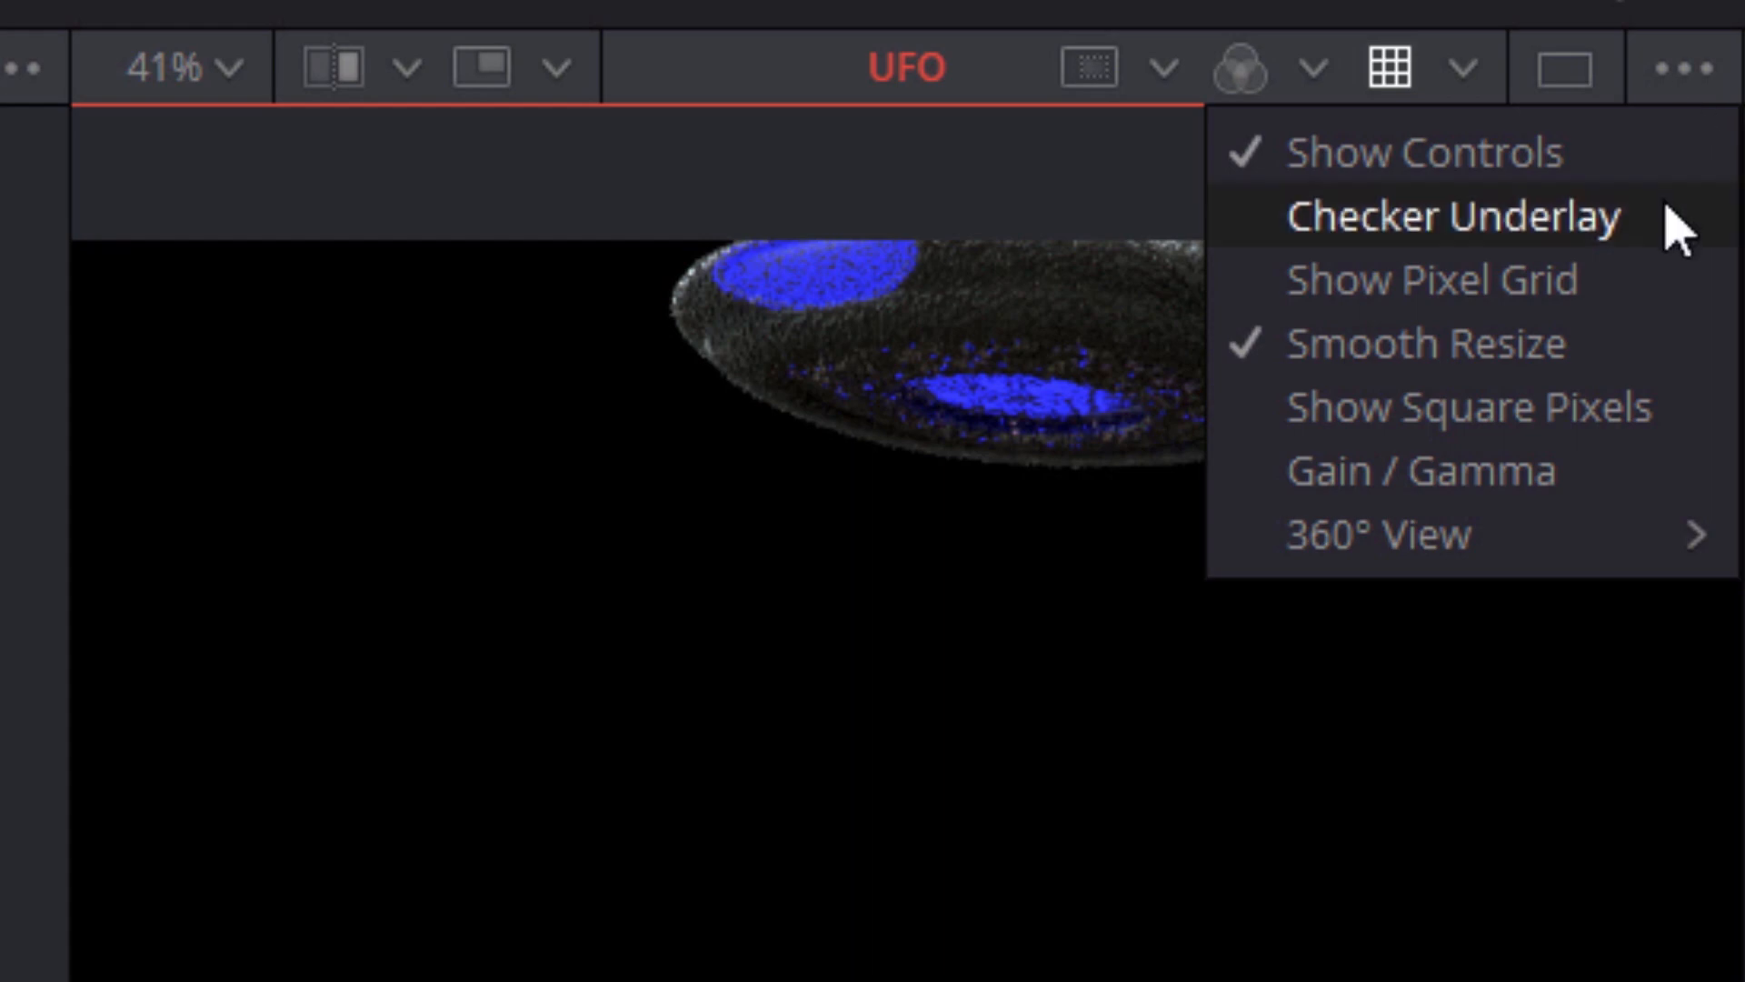
pyautogui.click(1672, 226)
# Show the pixel grid over a close-up of the UFO's blue light, and hide the grid again
pyautogui.click(1677, 69)
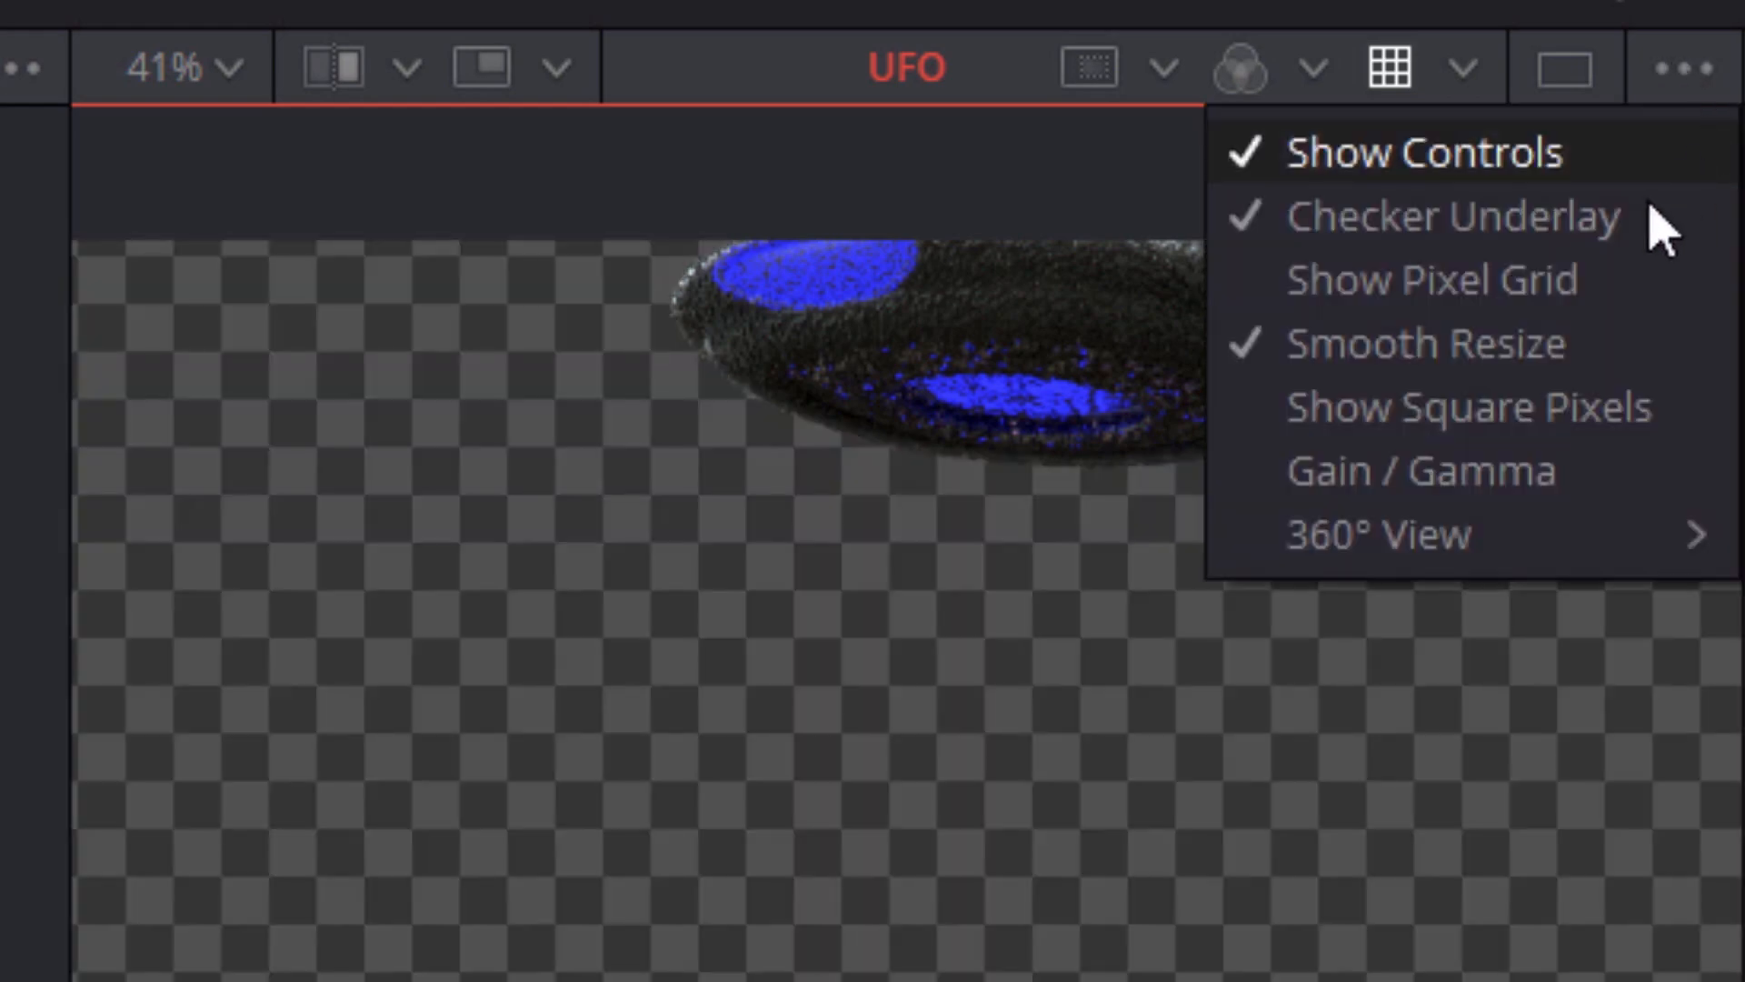
pyautogui.click(1593, 289)
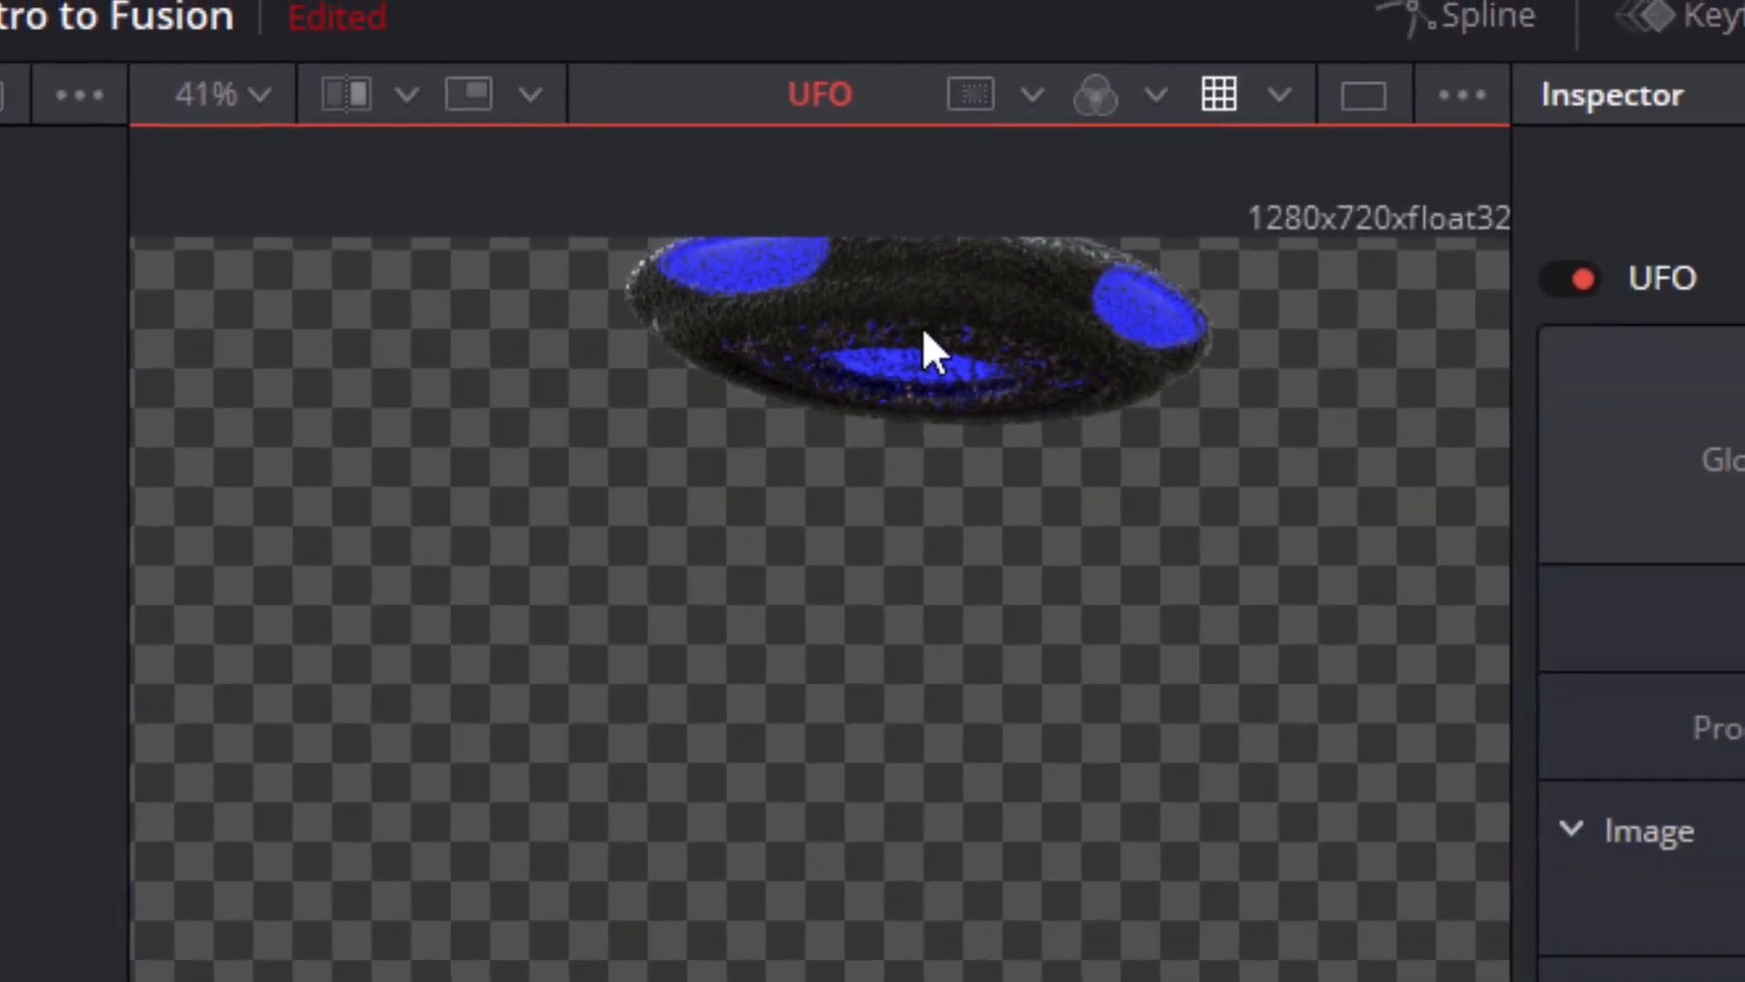
pyautogui.moveTo(1009, 341); pyautogui.dragTo(1589, 551)
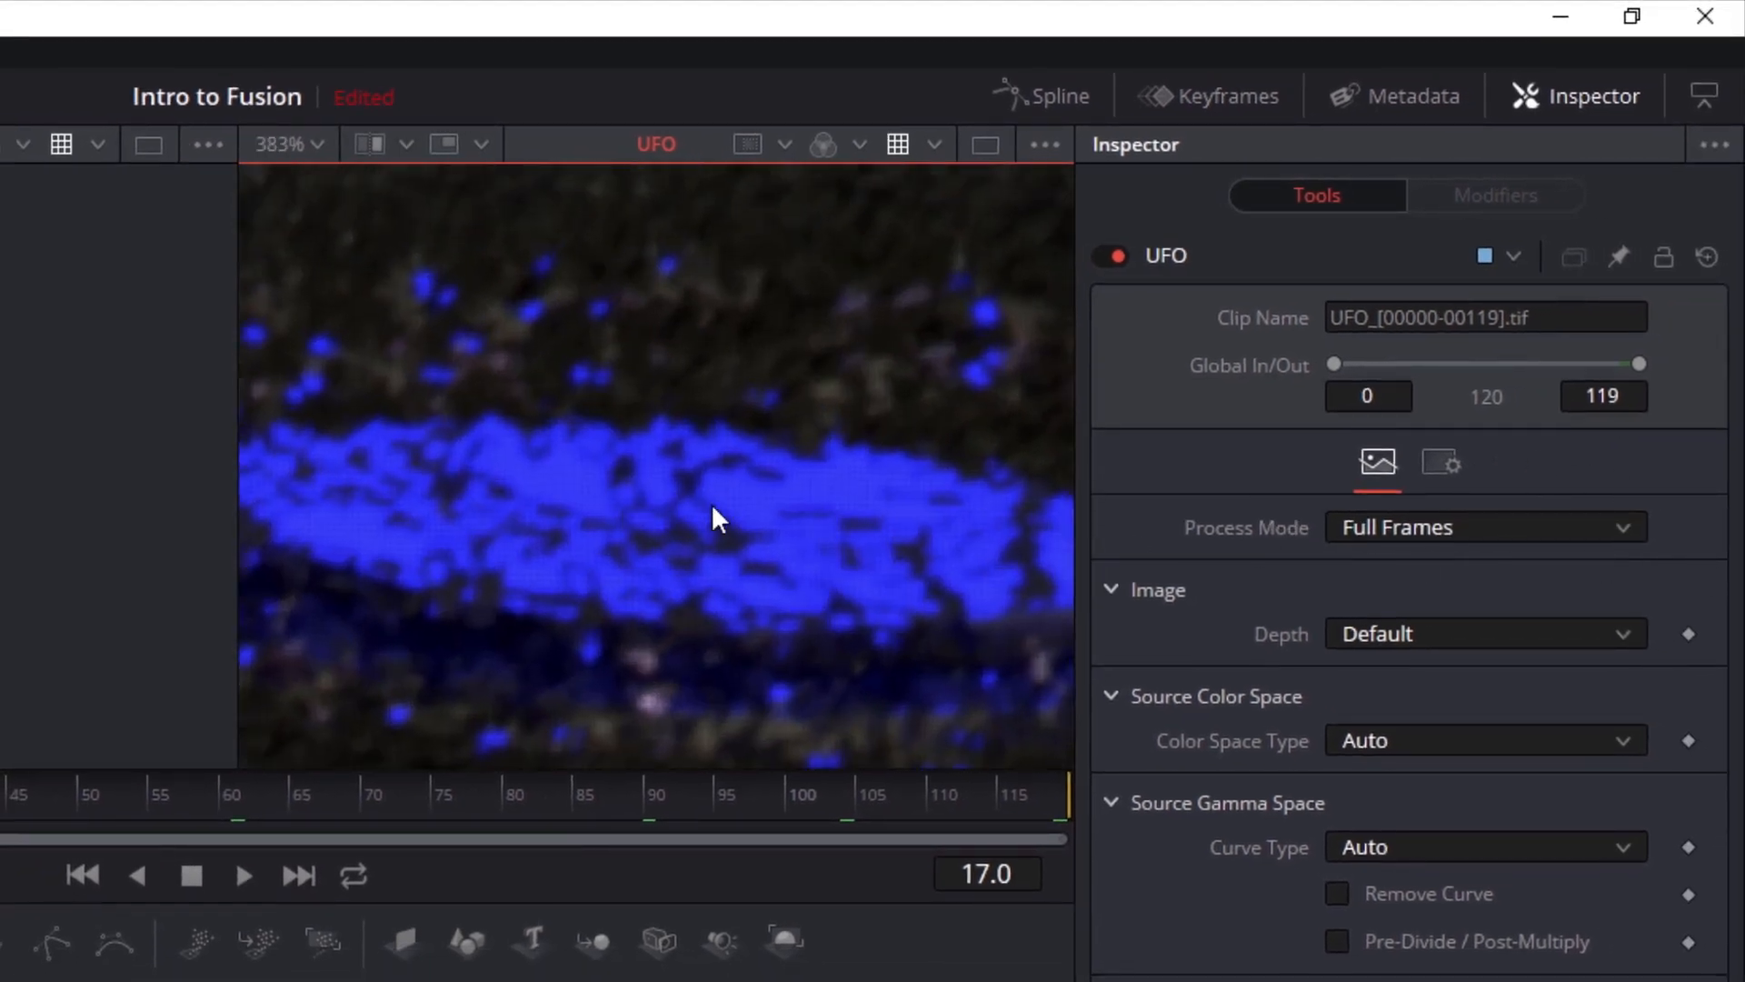
pyautogui.scroll(3, 711, 503)
pyautogui.click(1045, 143)
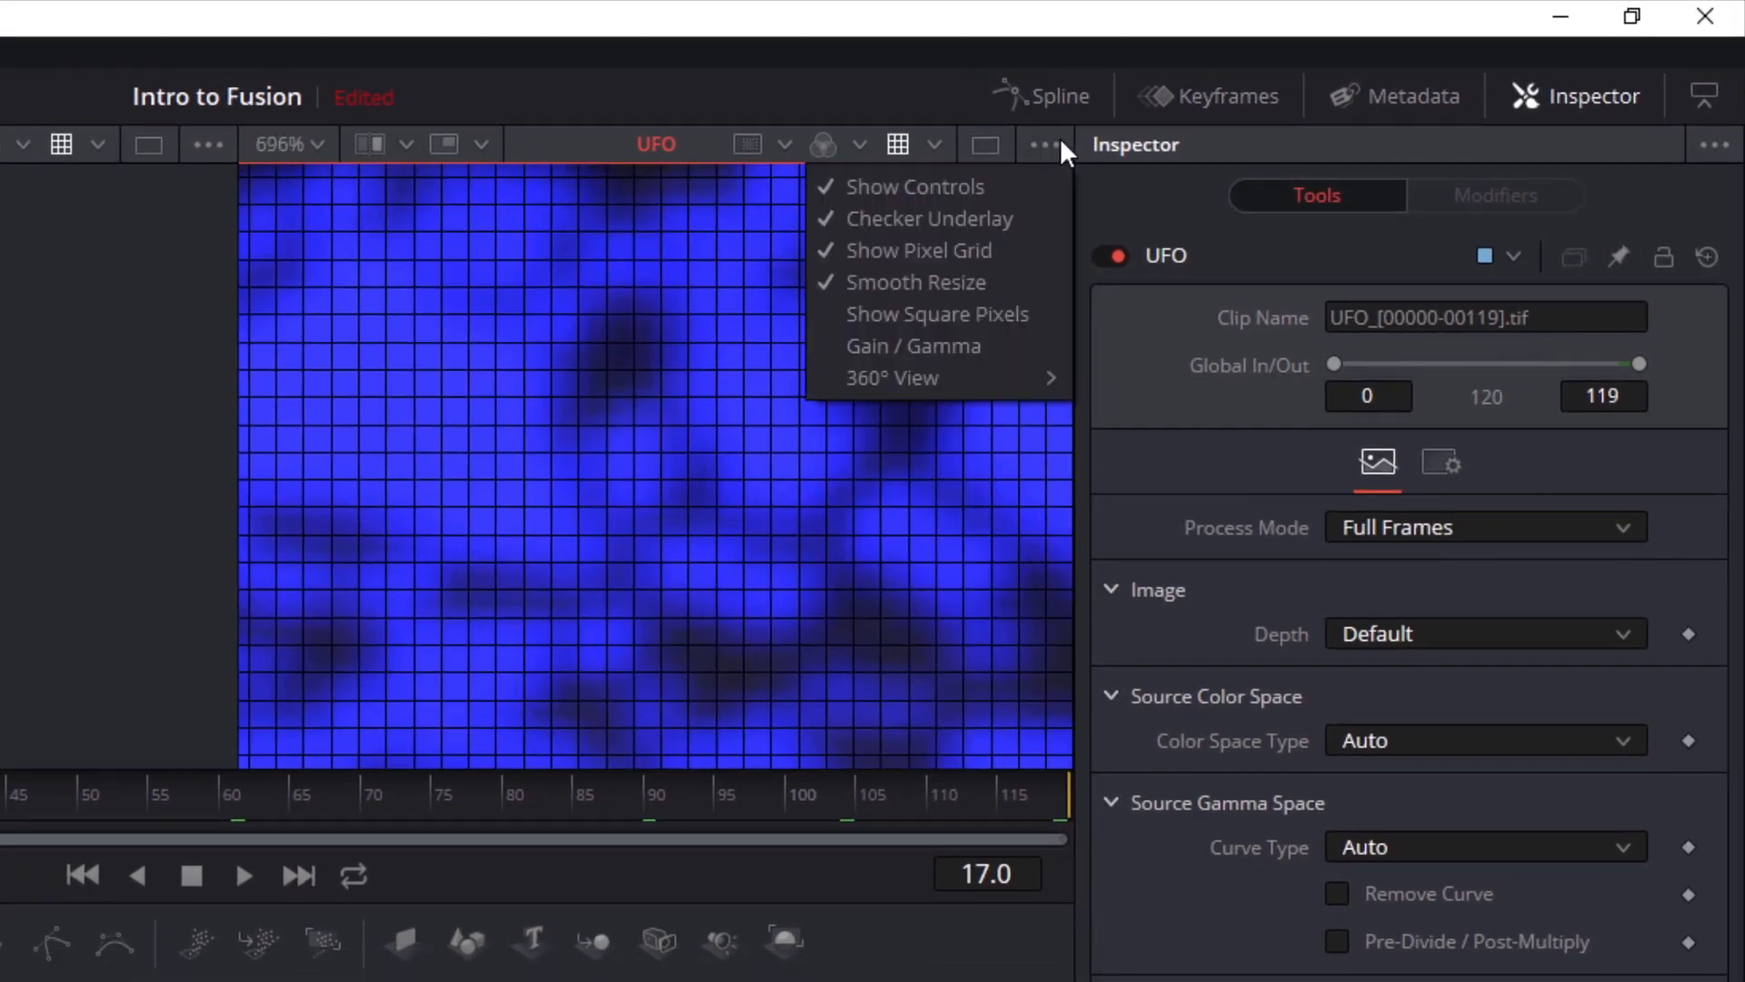
pyautogui.click(1020, 241)
# Toggle Smooth Resize off and back on to compare how the magnified UFO pixels are displayed
pyautogui.click(1036, 145)
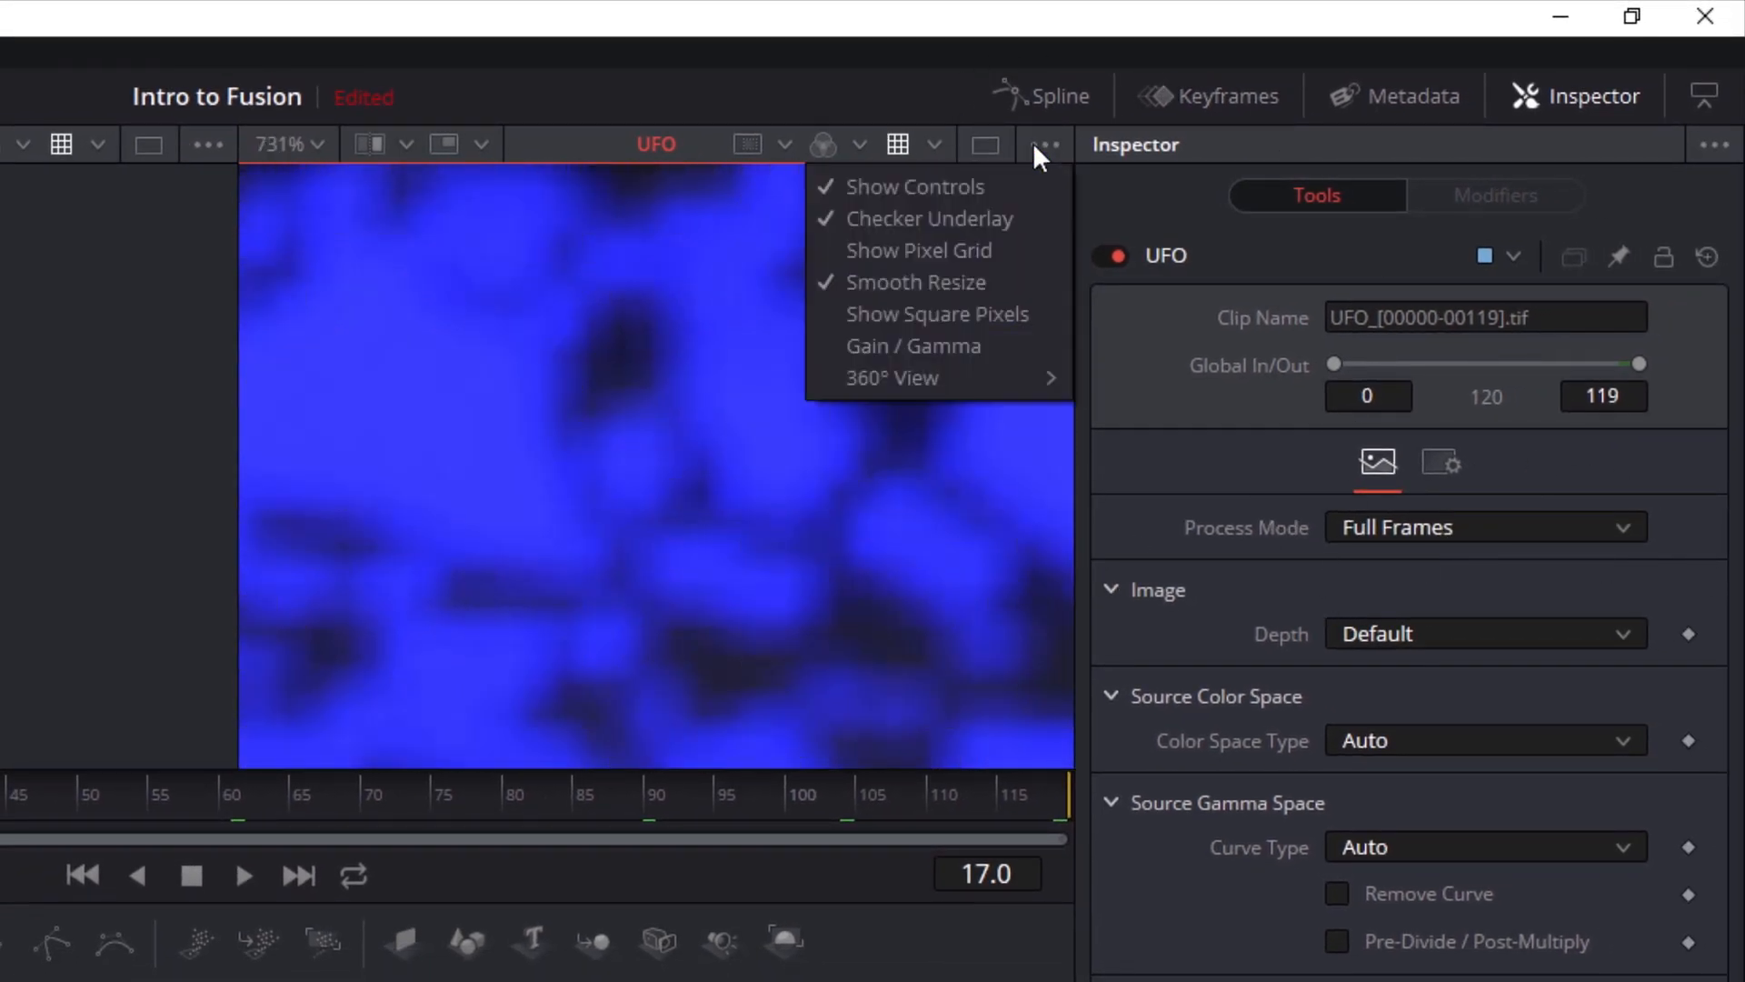
pyautogui.click(1004, 277)
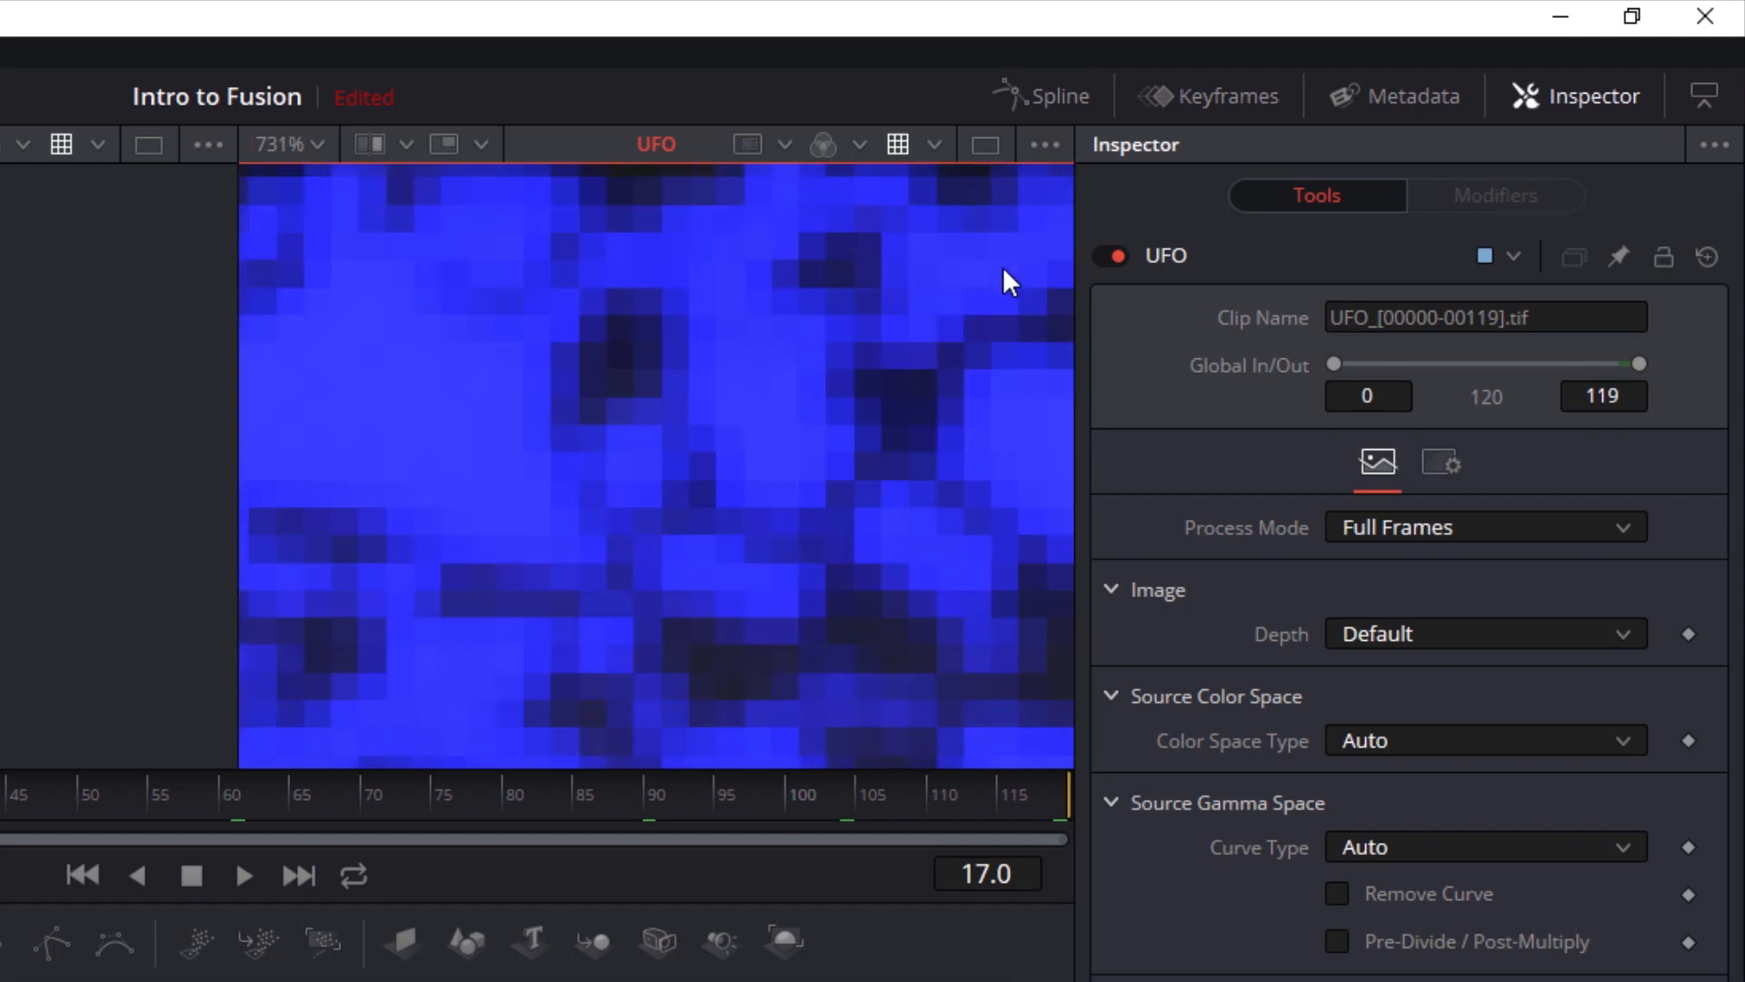
pyautogui.click(1054, 143)
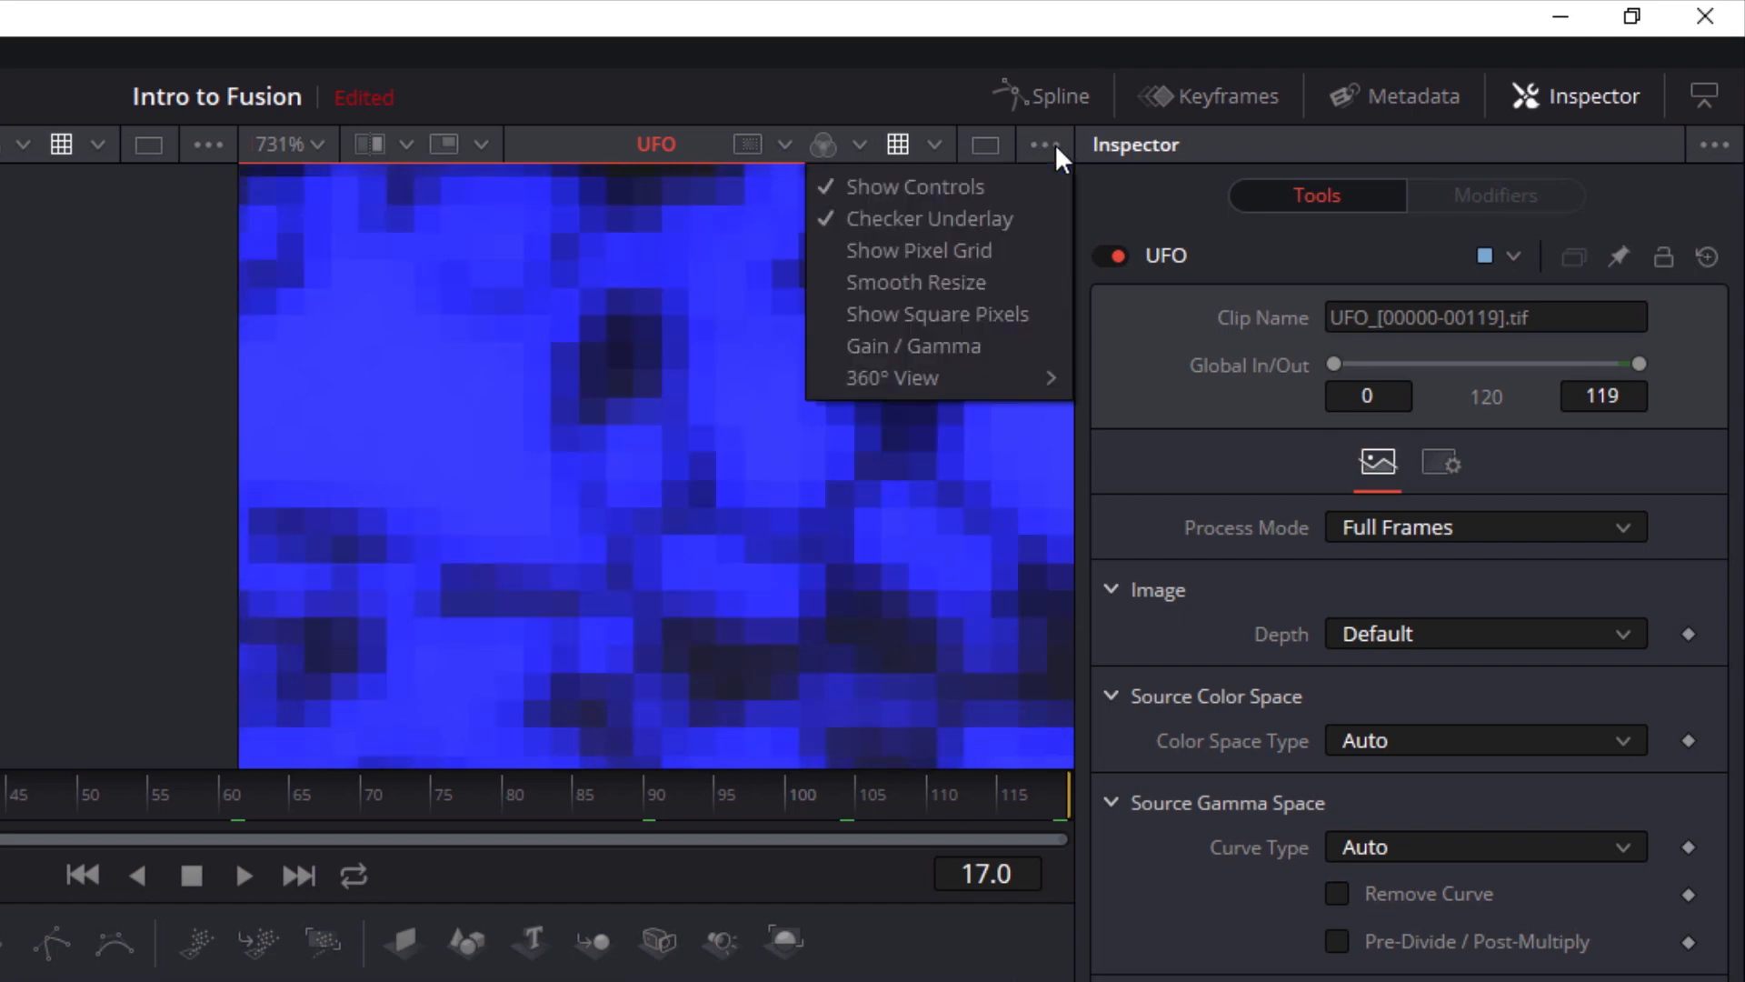
pyautogui.click(1025, 287)
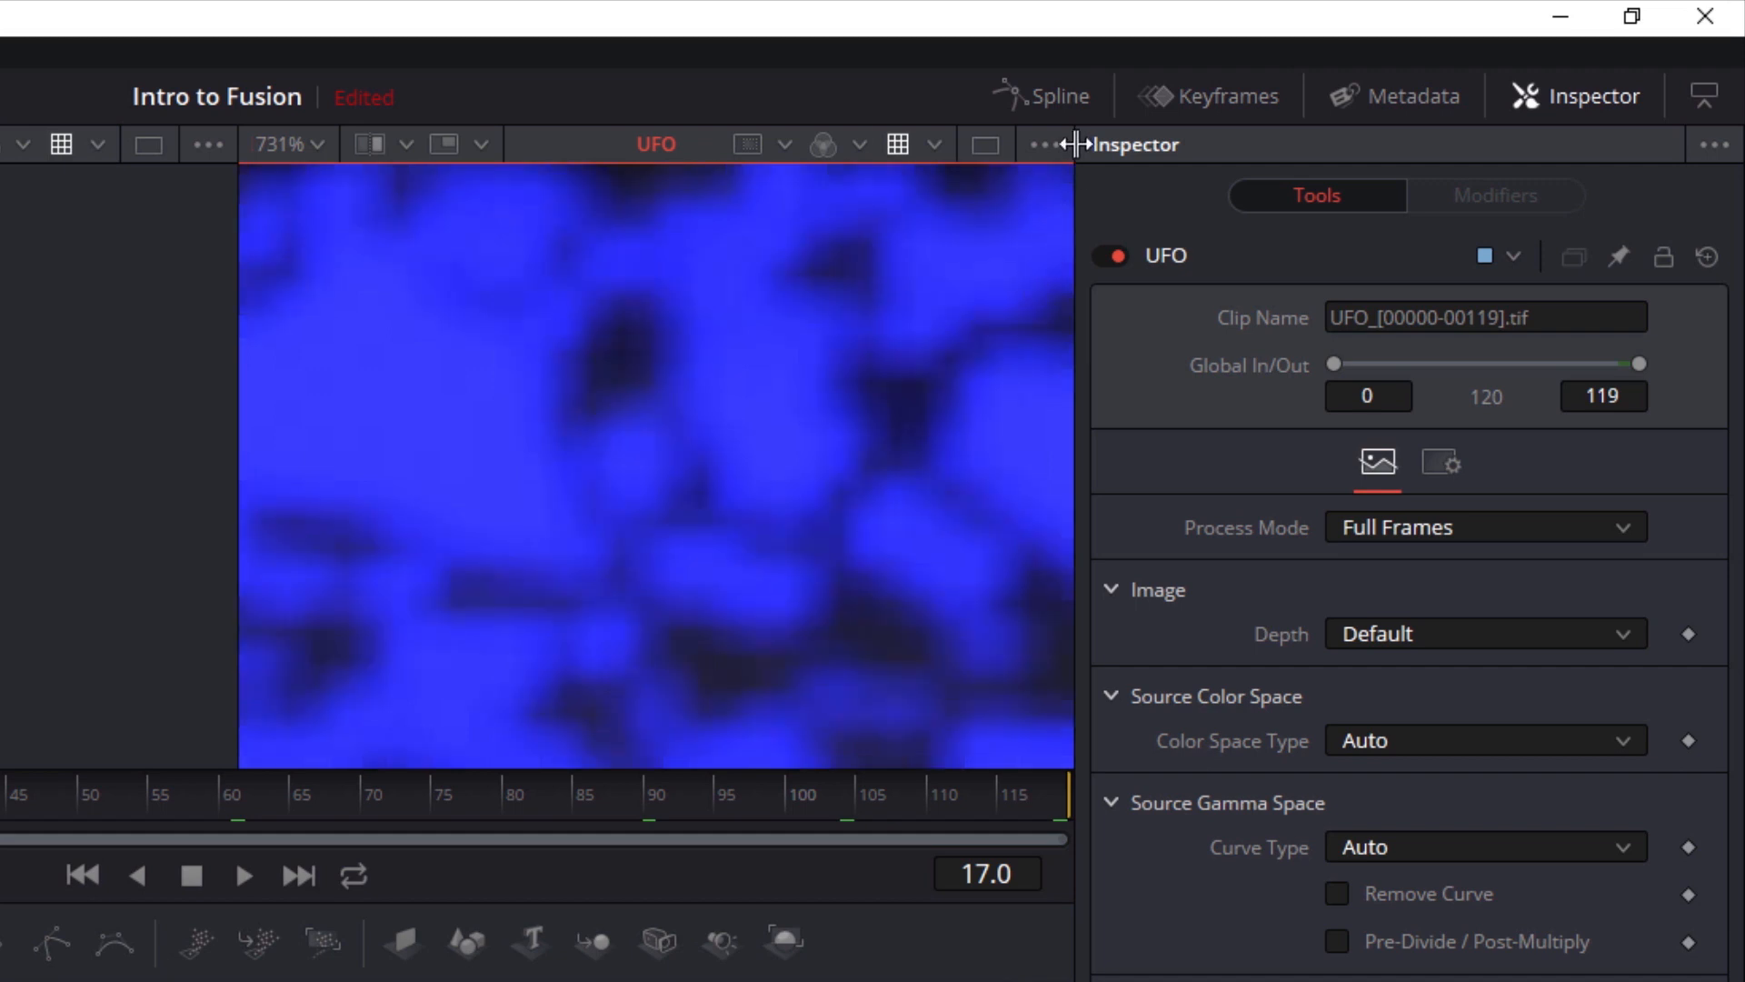
# Show the viewer's Gain / Gamma controls, test both sliders on the UFO image, reset them, and hide the controls
pyautogui.click(1041, 147)
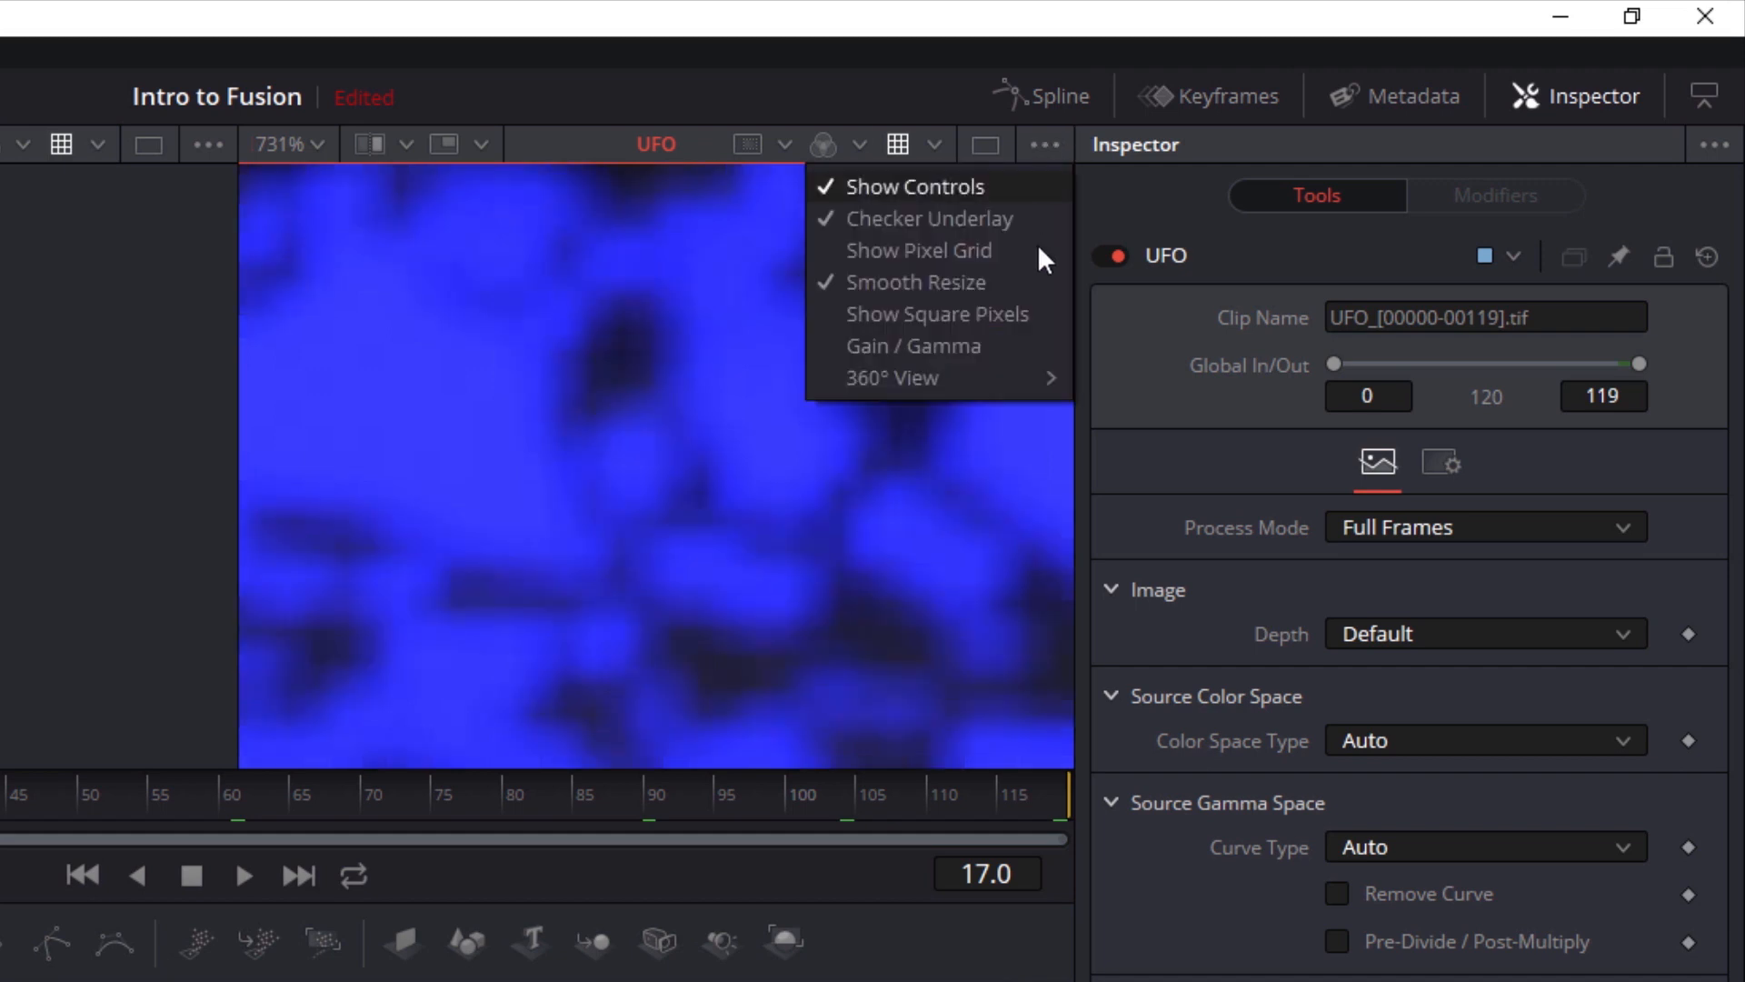
pyautogui.click(989, 350)
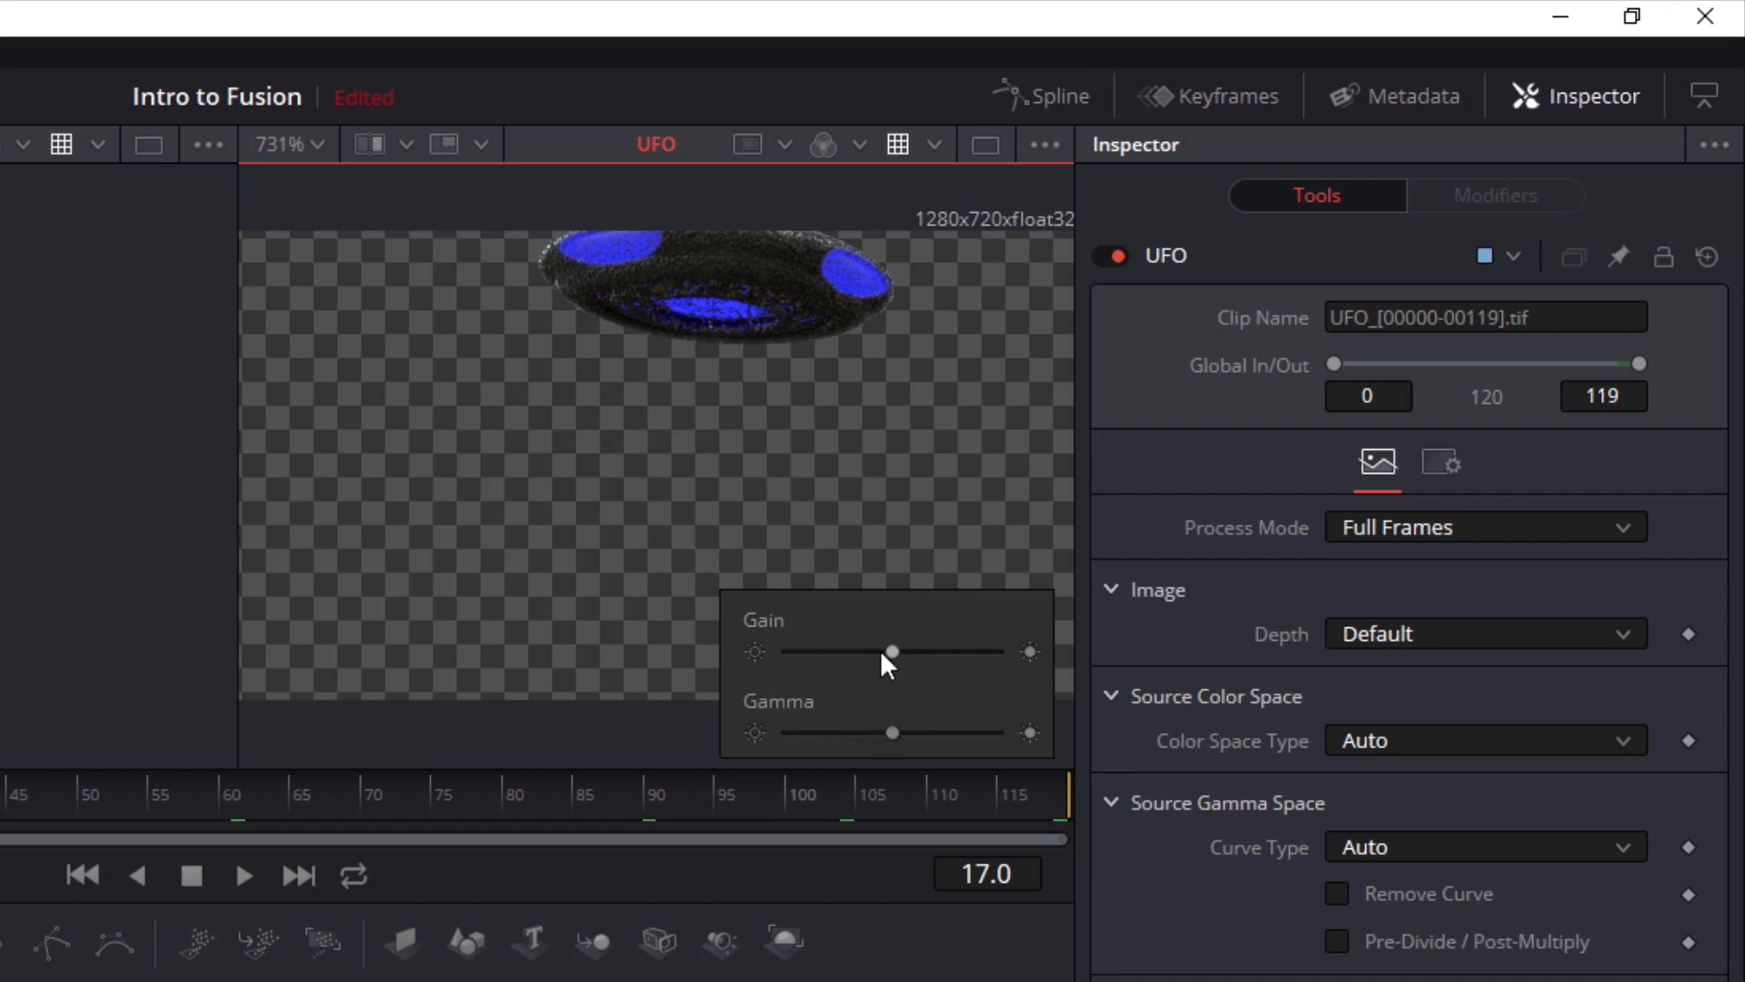
pyautogui.moveTo(882, 651); pyautogui.dragTo(968, 656)
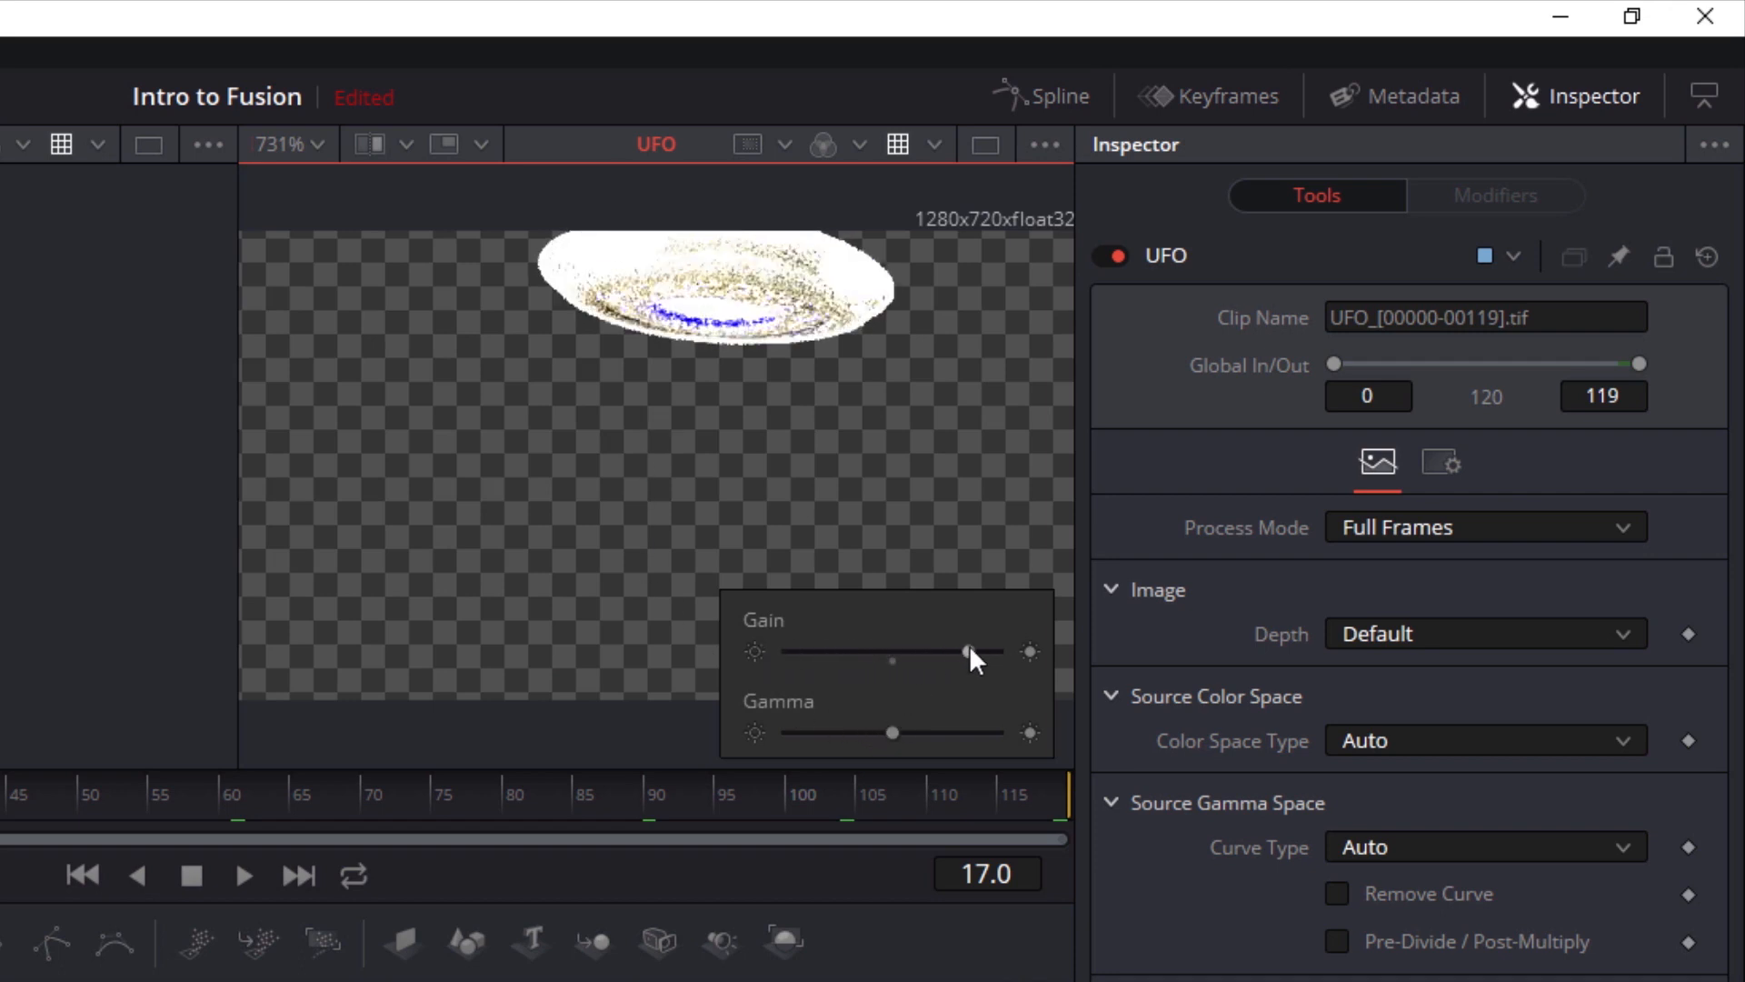
pyautogui.click(892, 656)
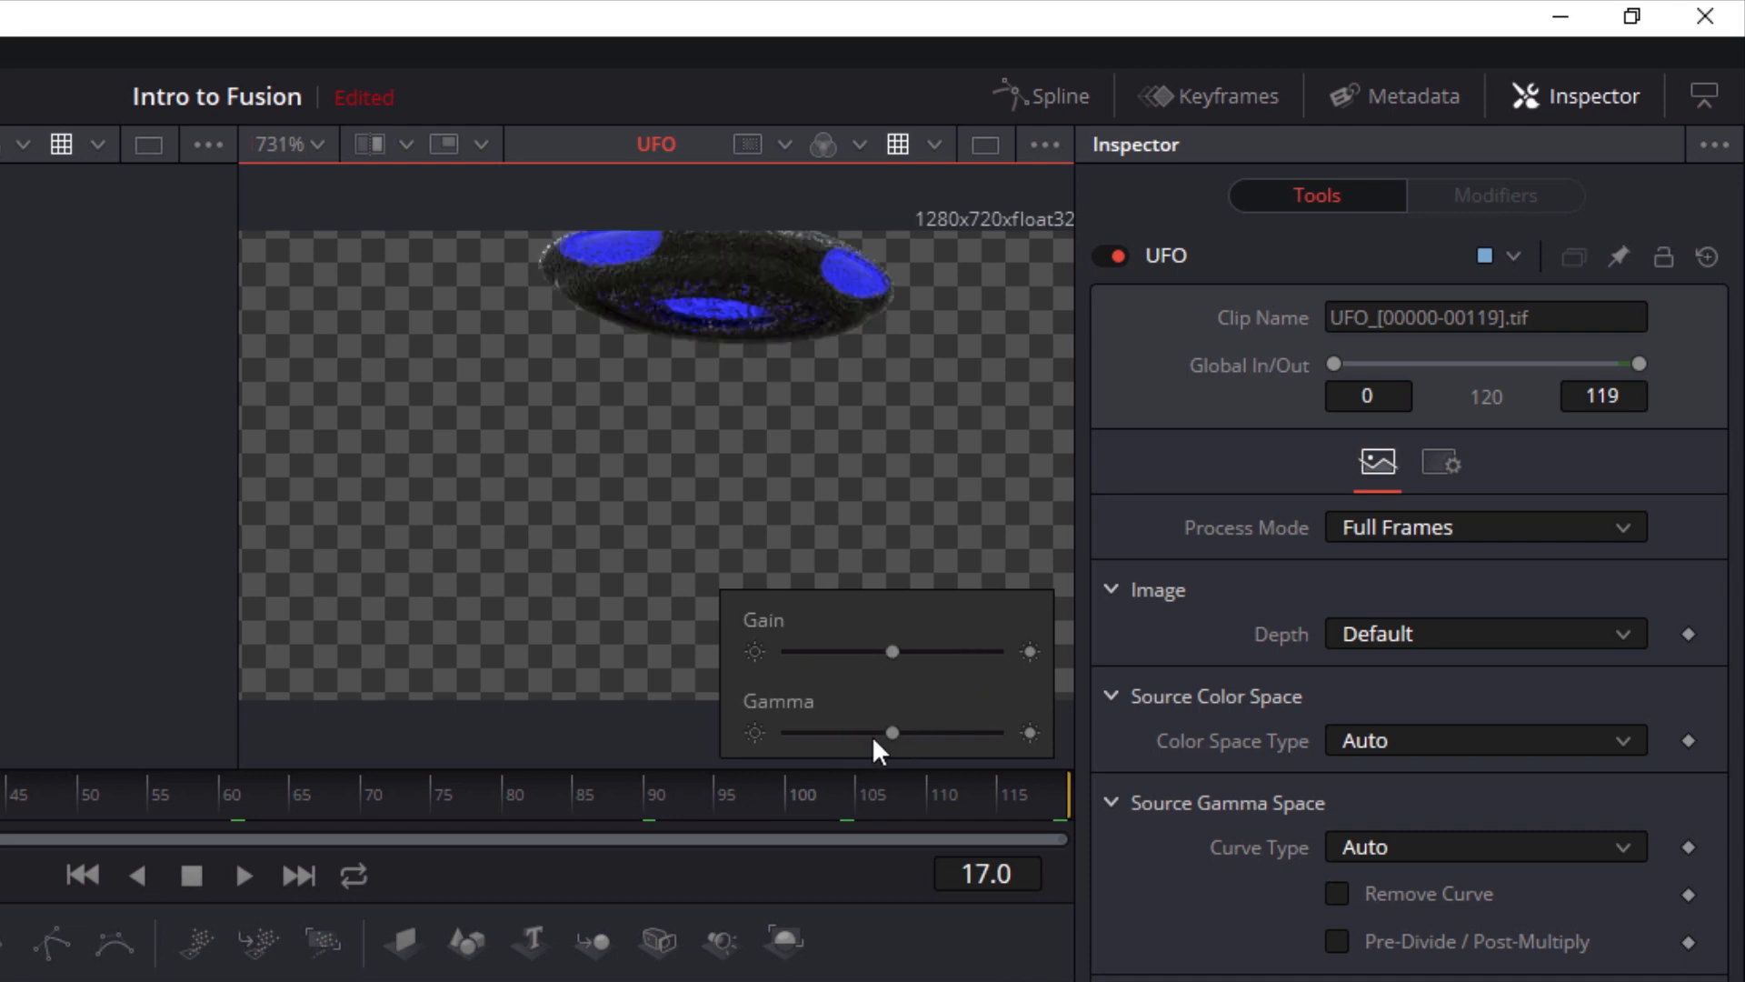
pyautogui.moveTo(894, 733)
pyautogui.mouseDown()
pyautogui.moveTo(940, 734)
pyautogui.moveTo(817, 731)
pyautogui.moveTo(875, 732)
pyautogui.mouseUp()
pyautogui.click(895, 741)
pyautogui.click(1054, 145)
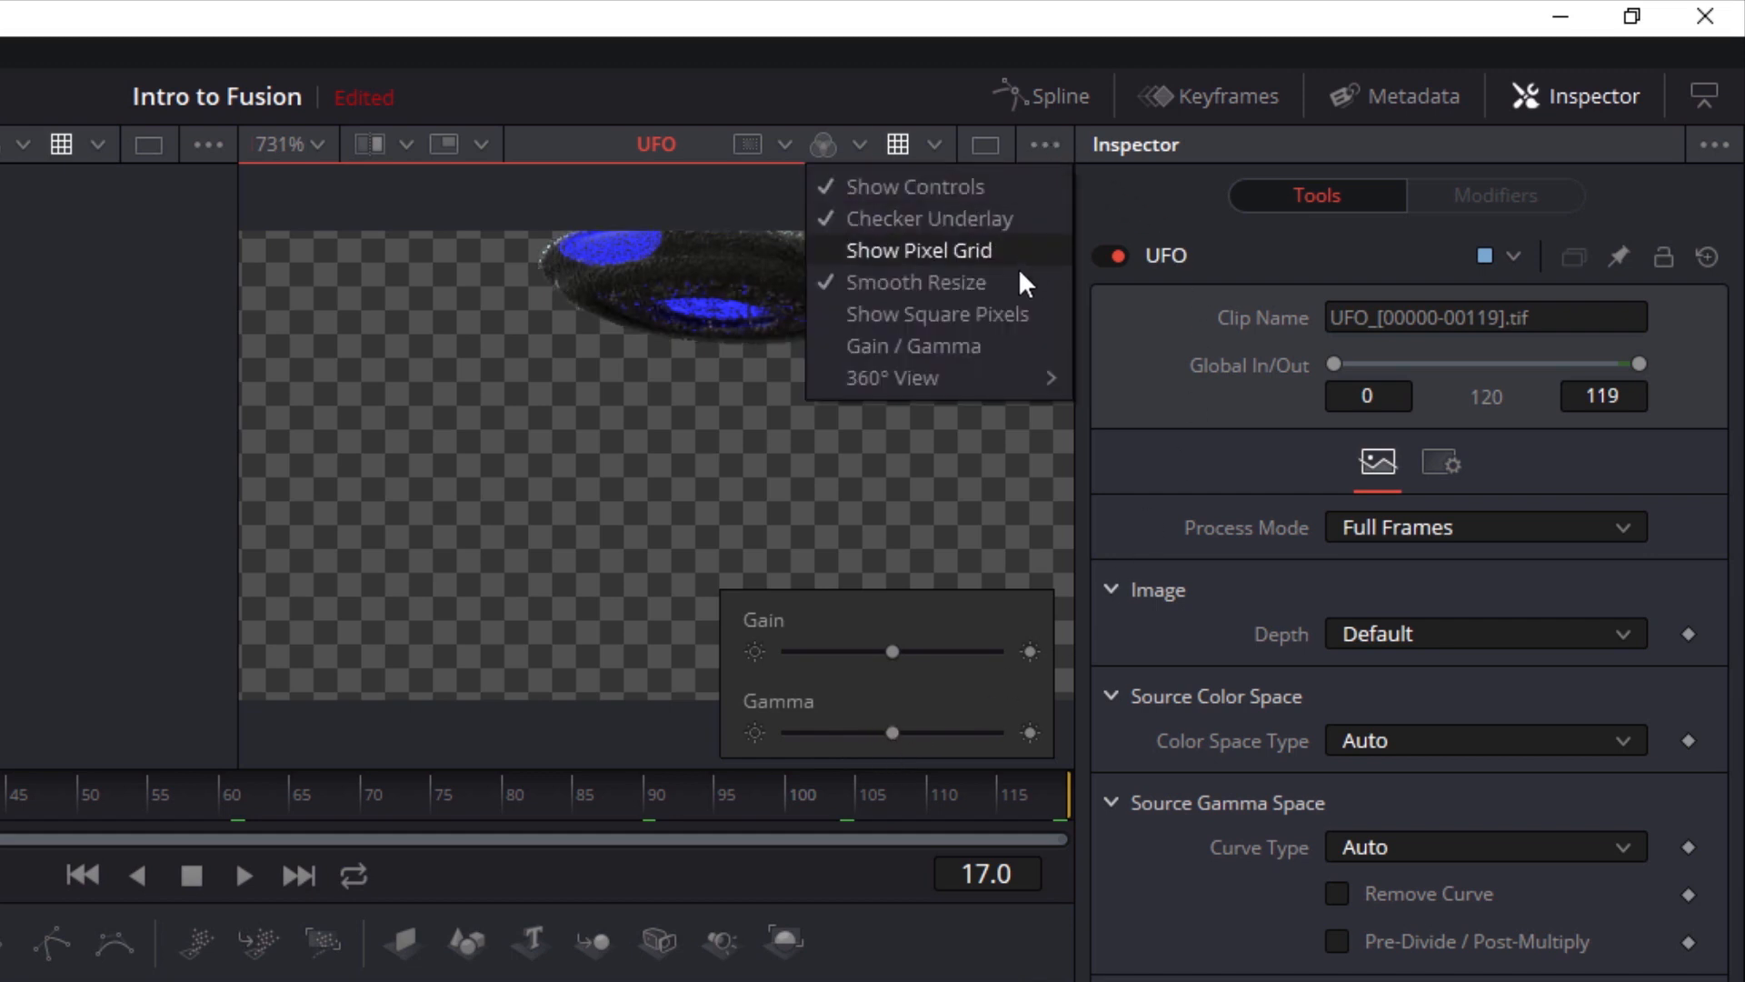
pyautogui.click(994, 349)
# Examine the viewer's 360° View options, and switch to the single-viewer layout and back to dual viewers
pyautogui.click(1054, 147)
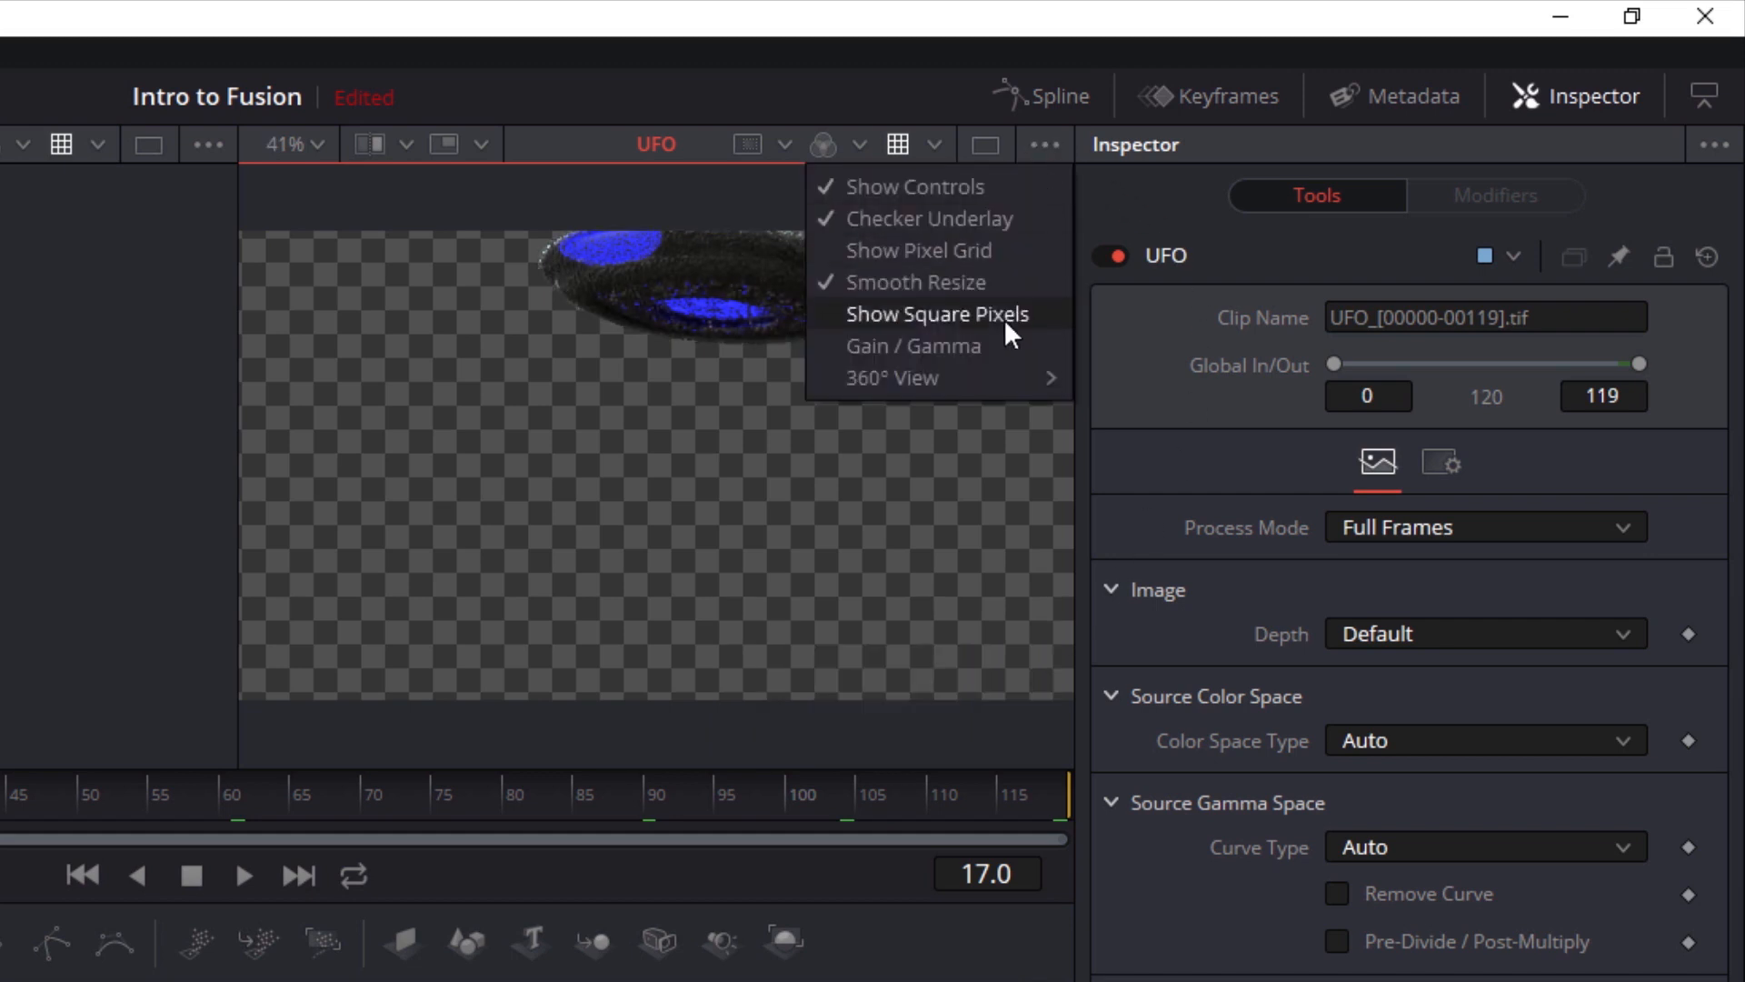
pyautogui.moveTo(996, 374)
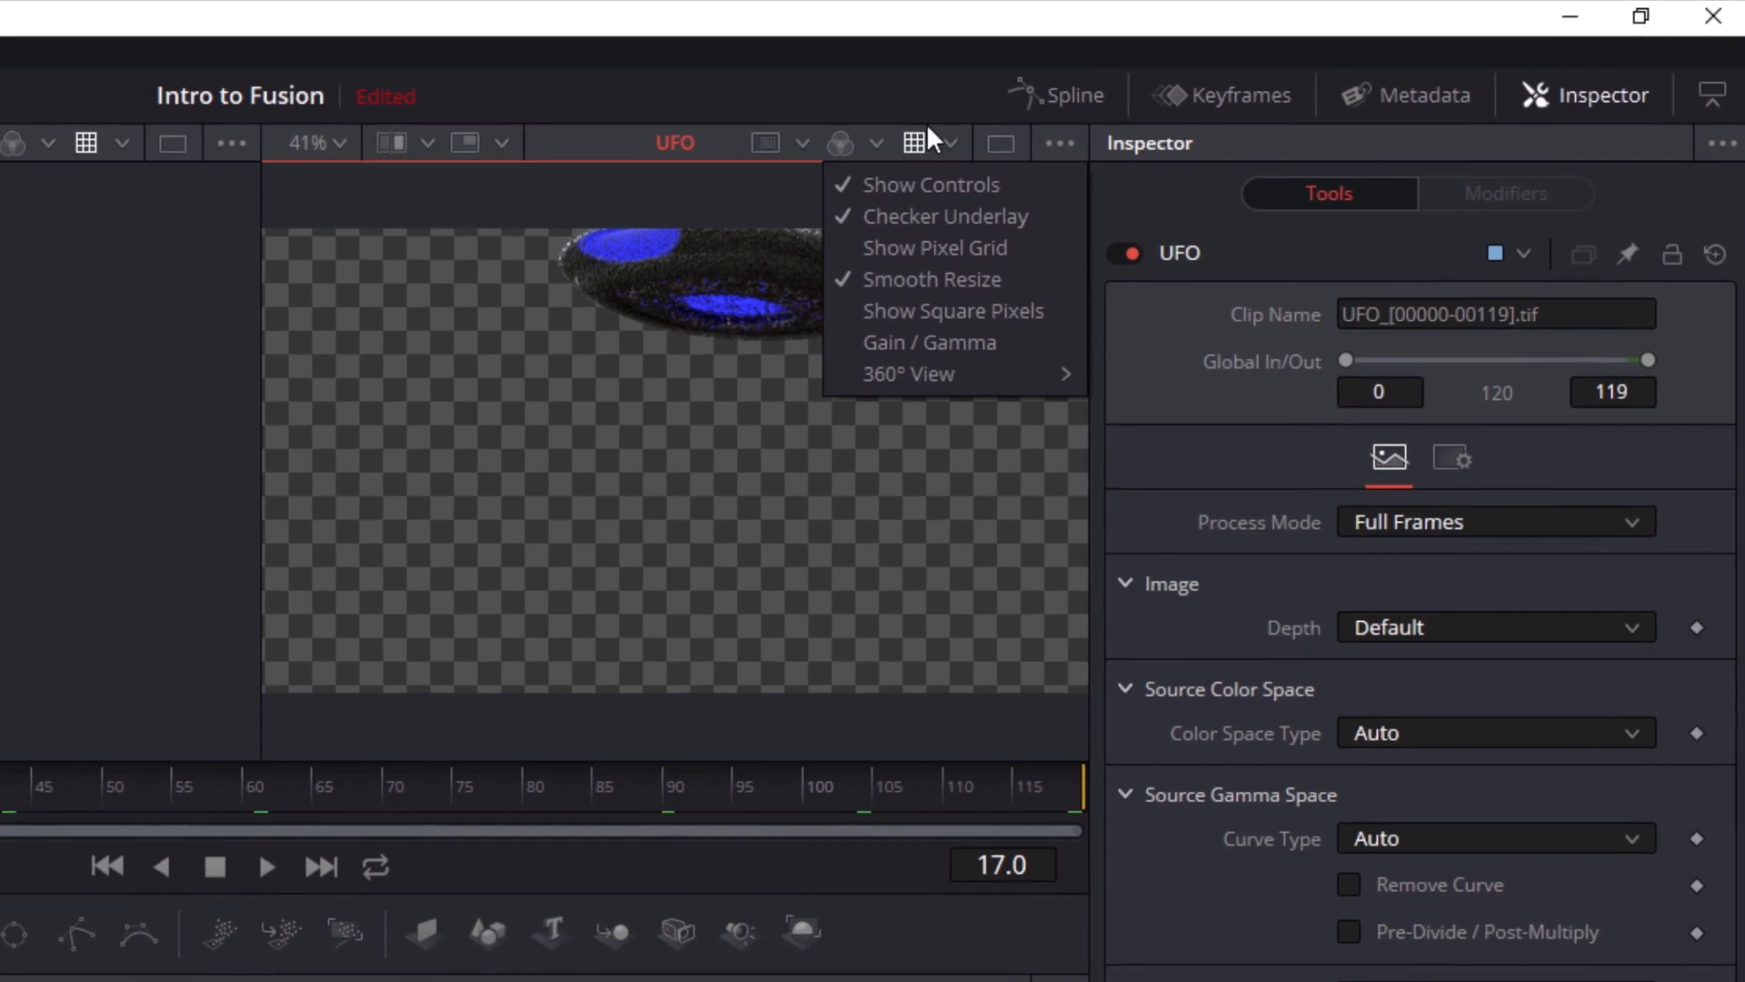
pyautogui.click(902, 113)
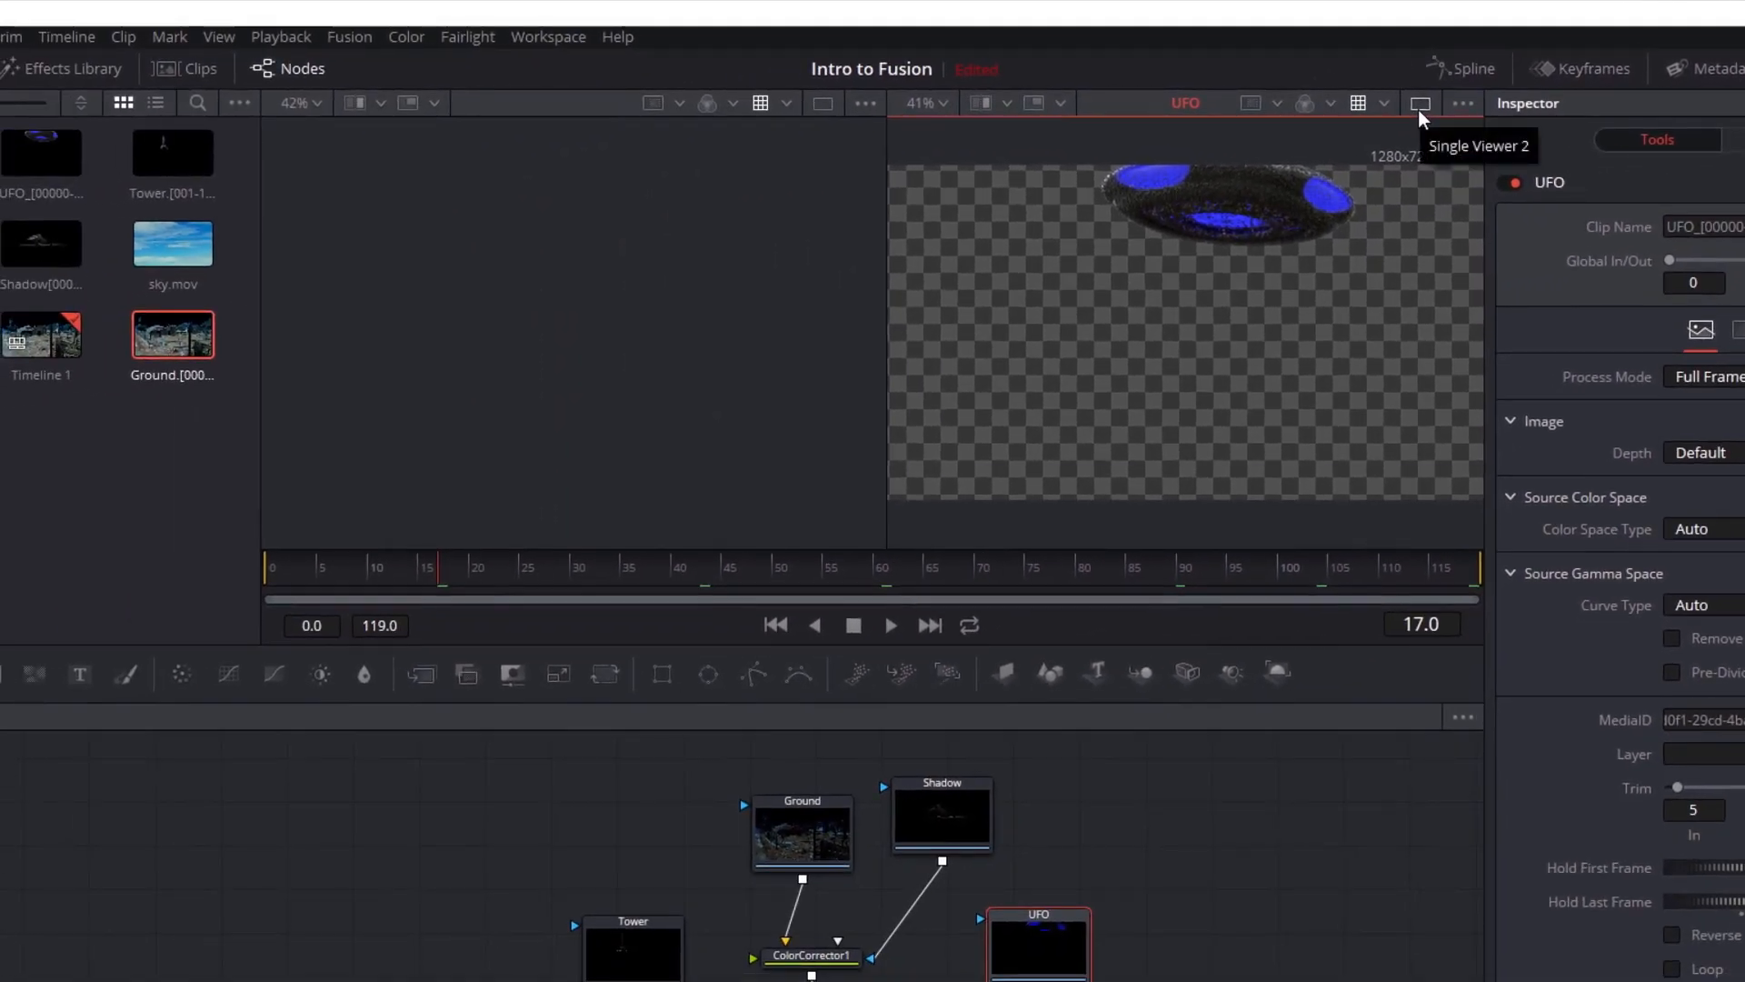
pyautogui.click(1420, 105)
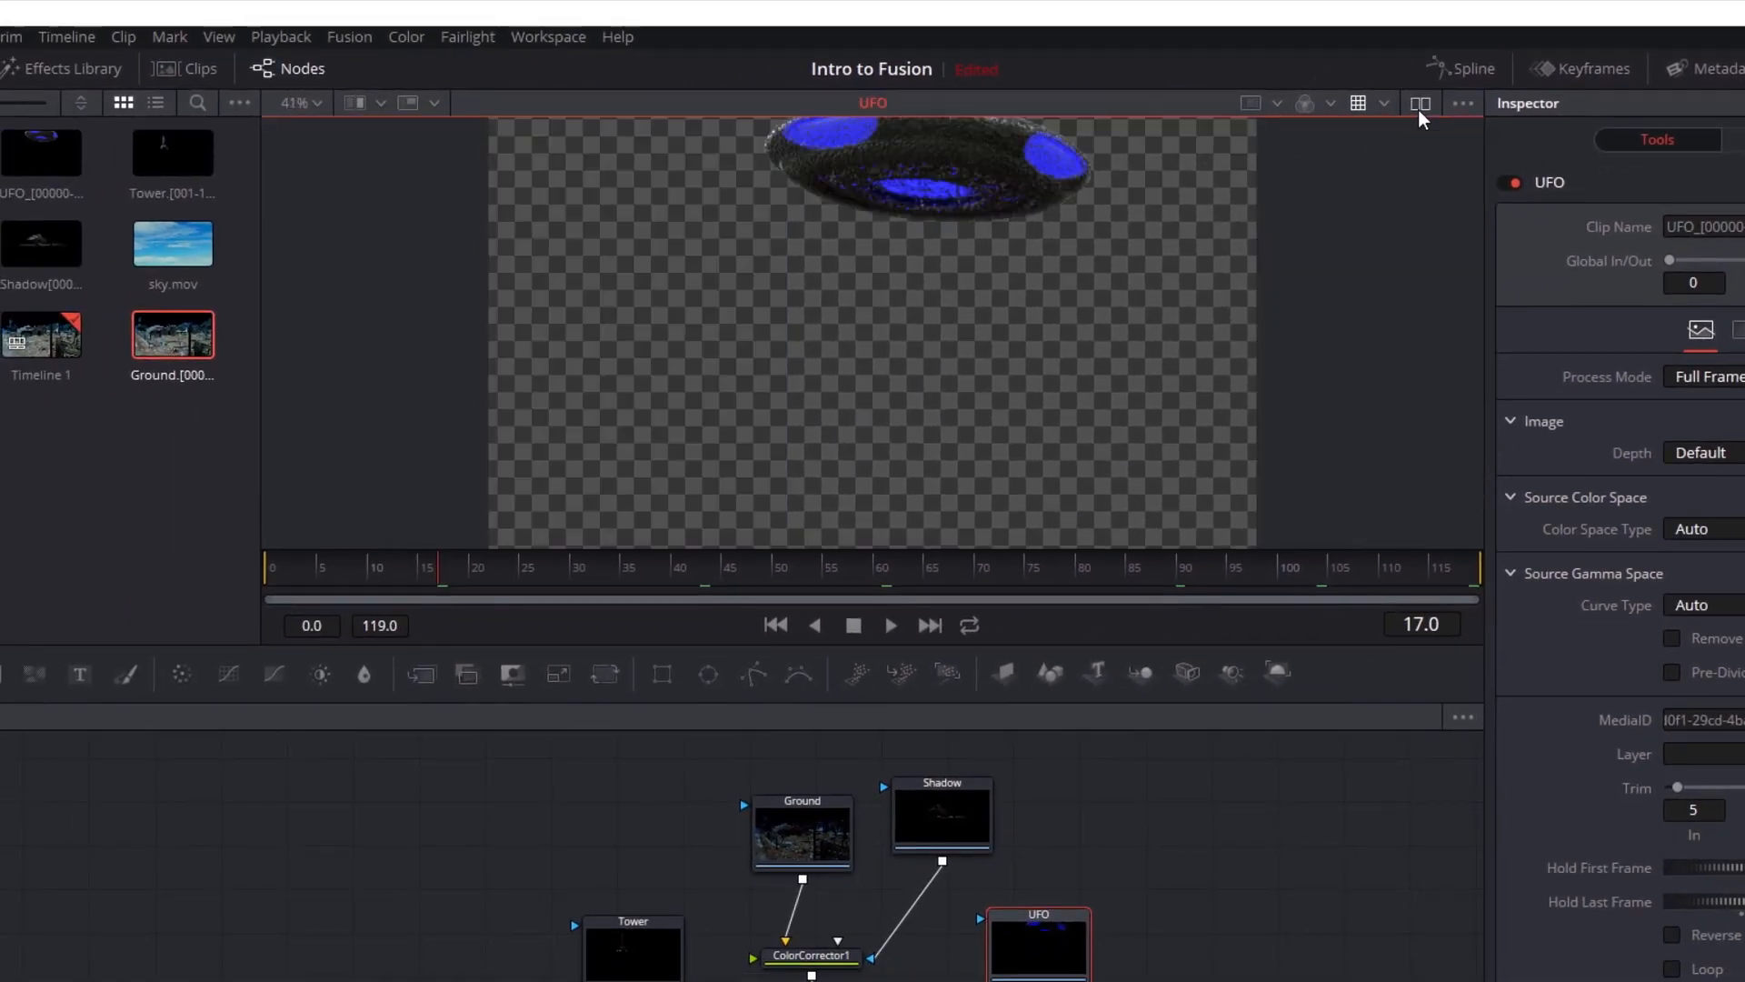
pyautogui.click(1420, 104)
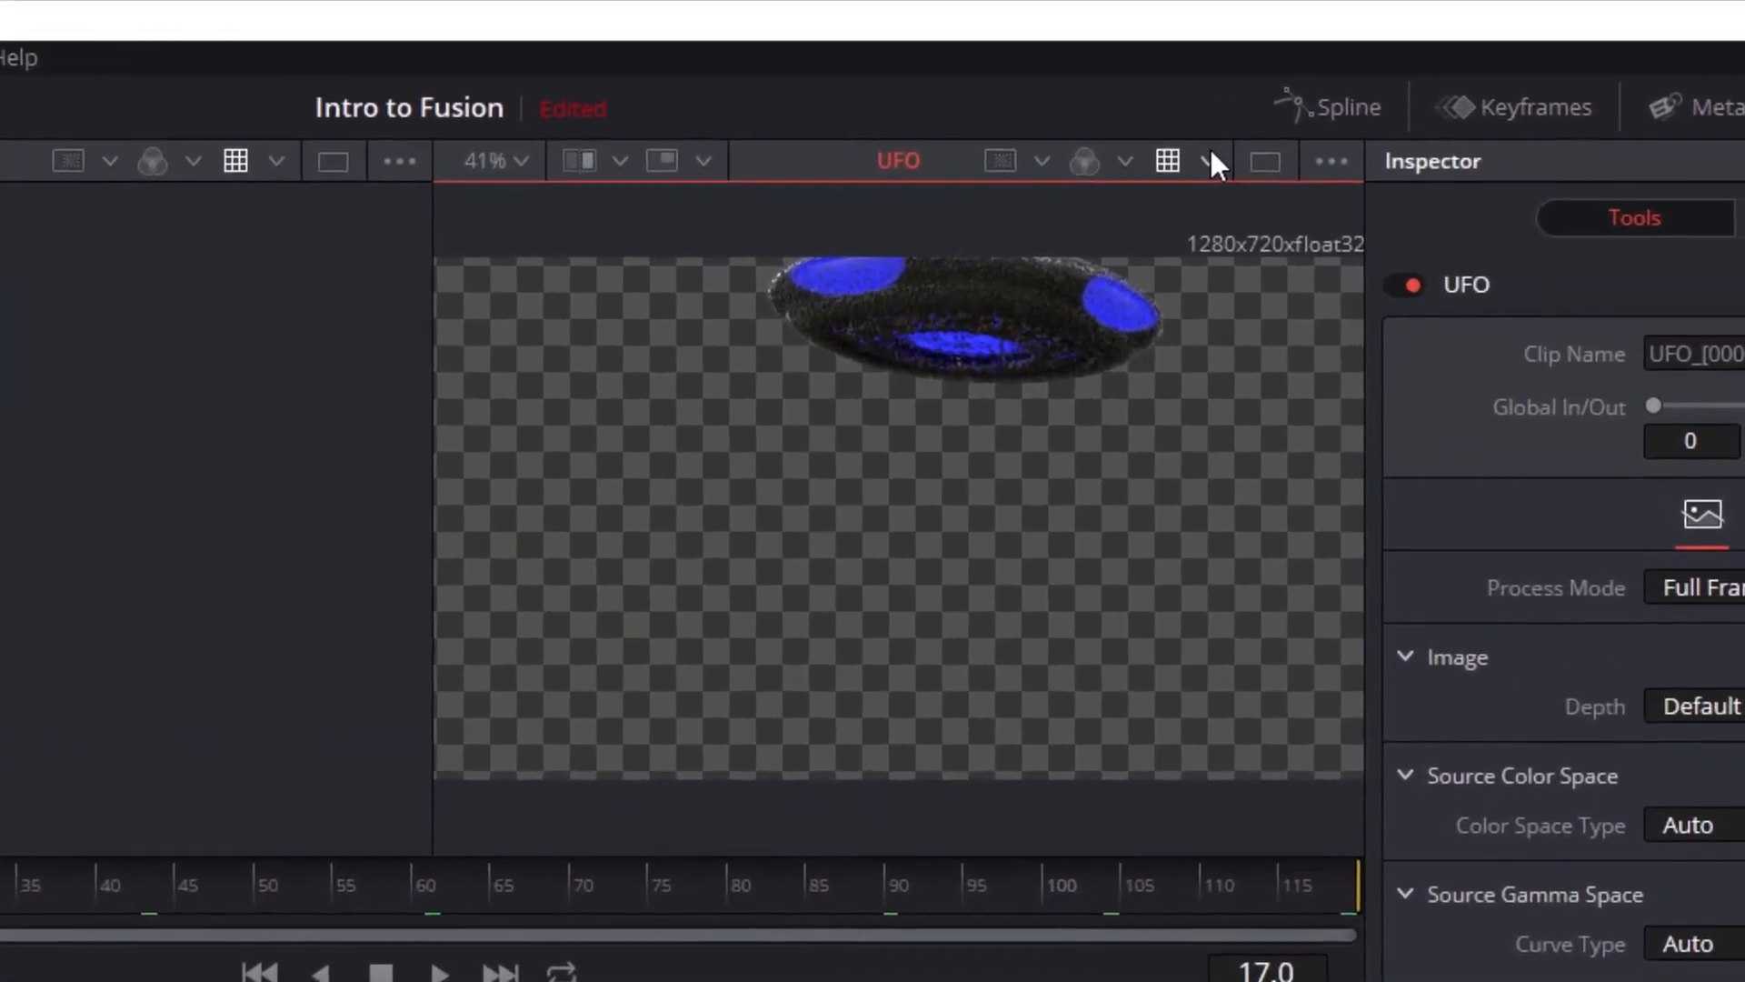
pyautogui.click(1209, 160)
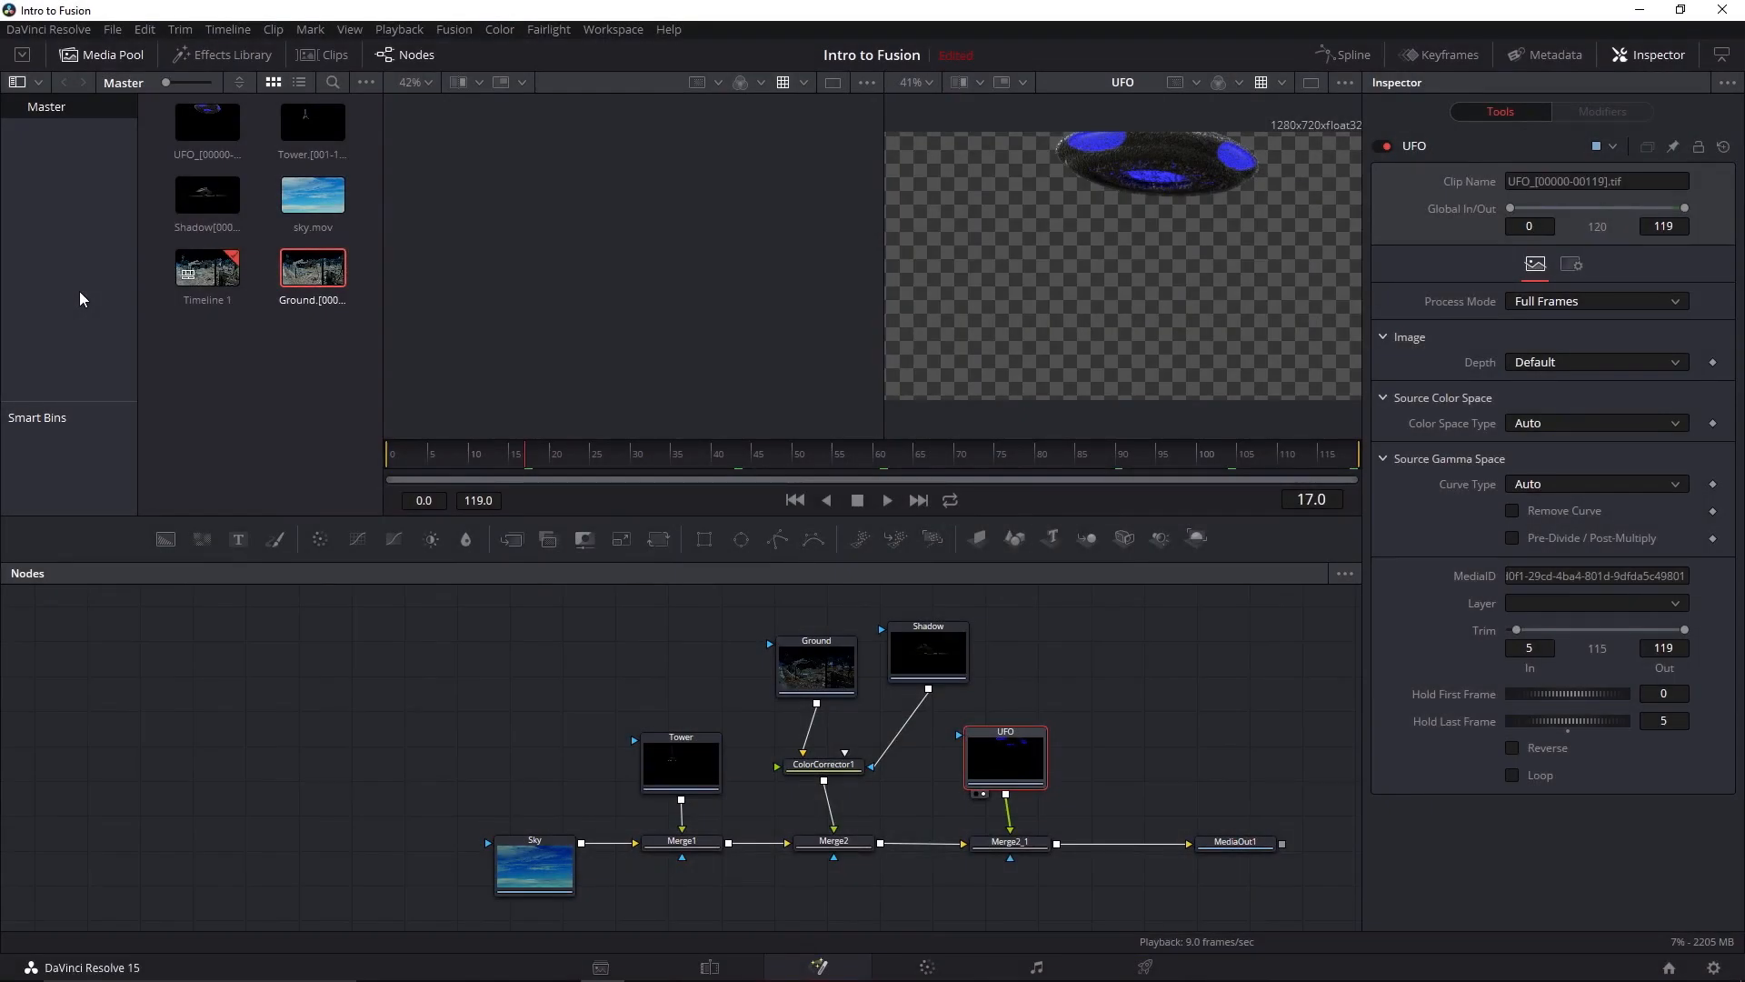
# Open the project's Color Management settings and set Color science to DaVinci YRGB Color Managed
pyautogui.click(113, 29)
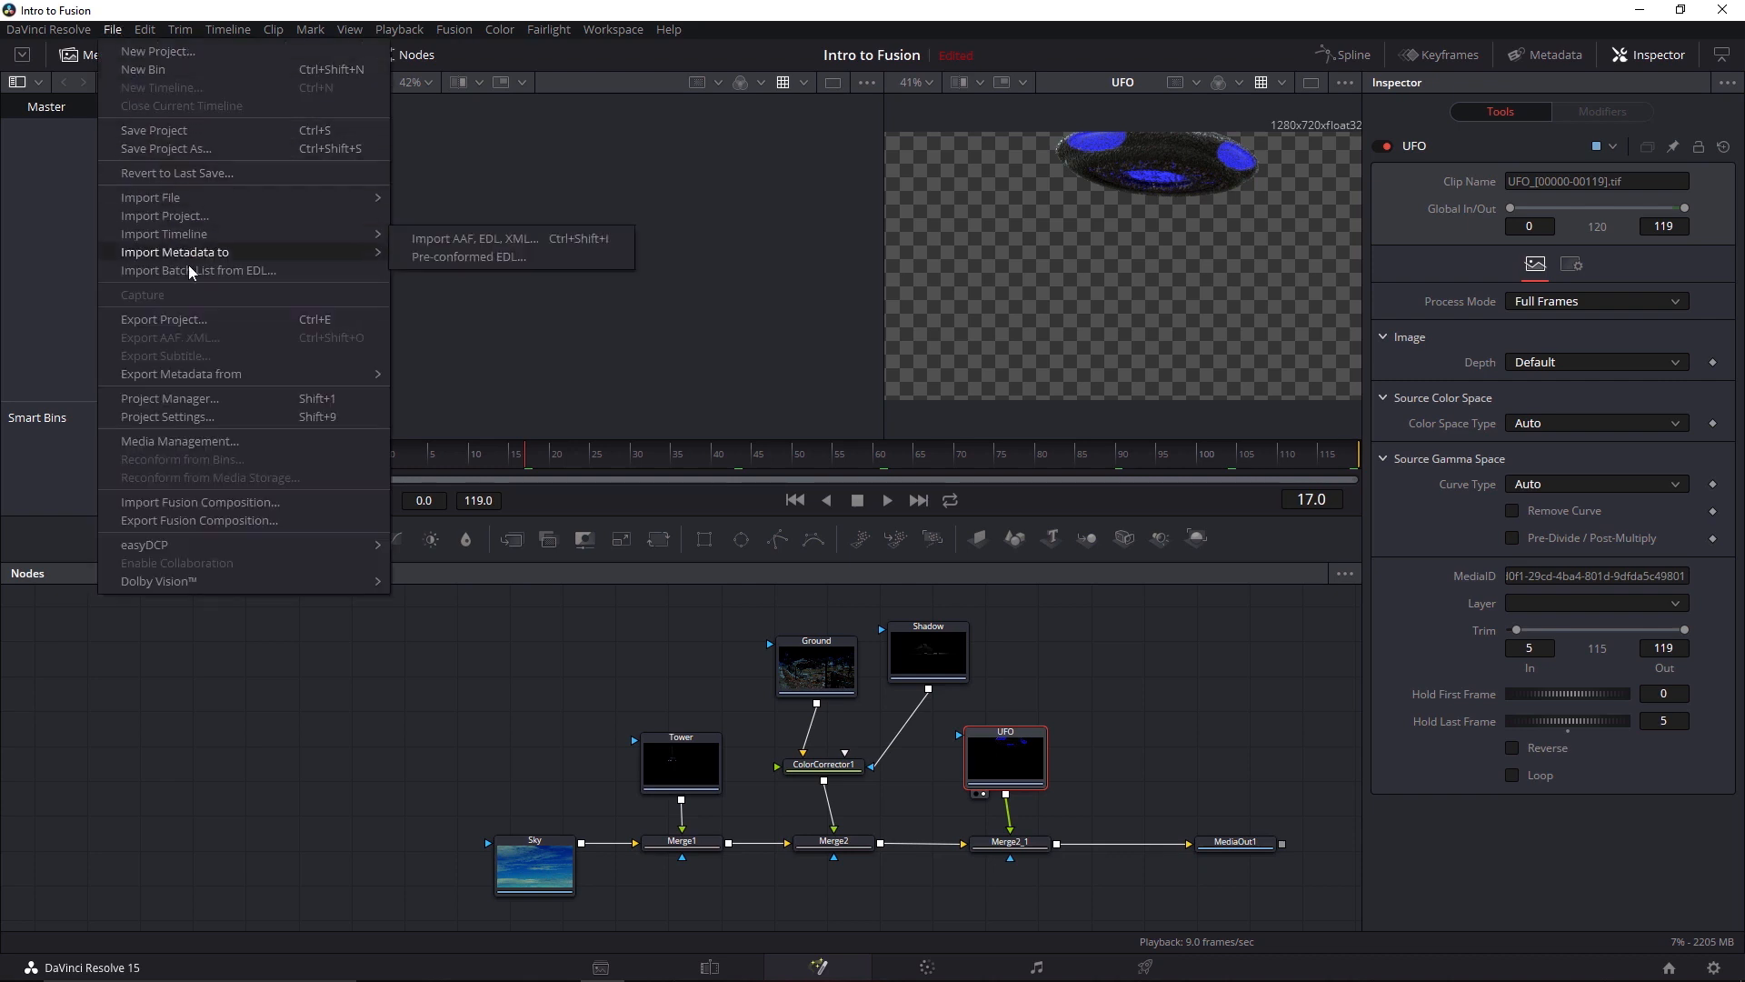
pyautogui.click(206, 418)
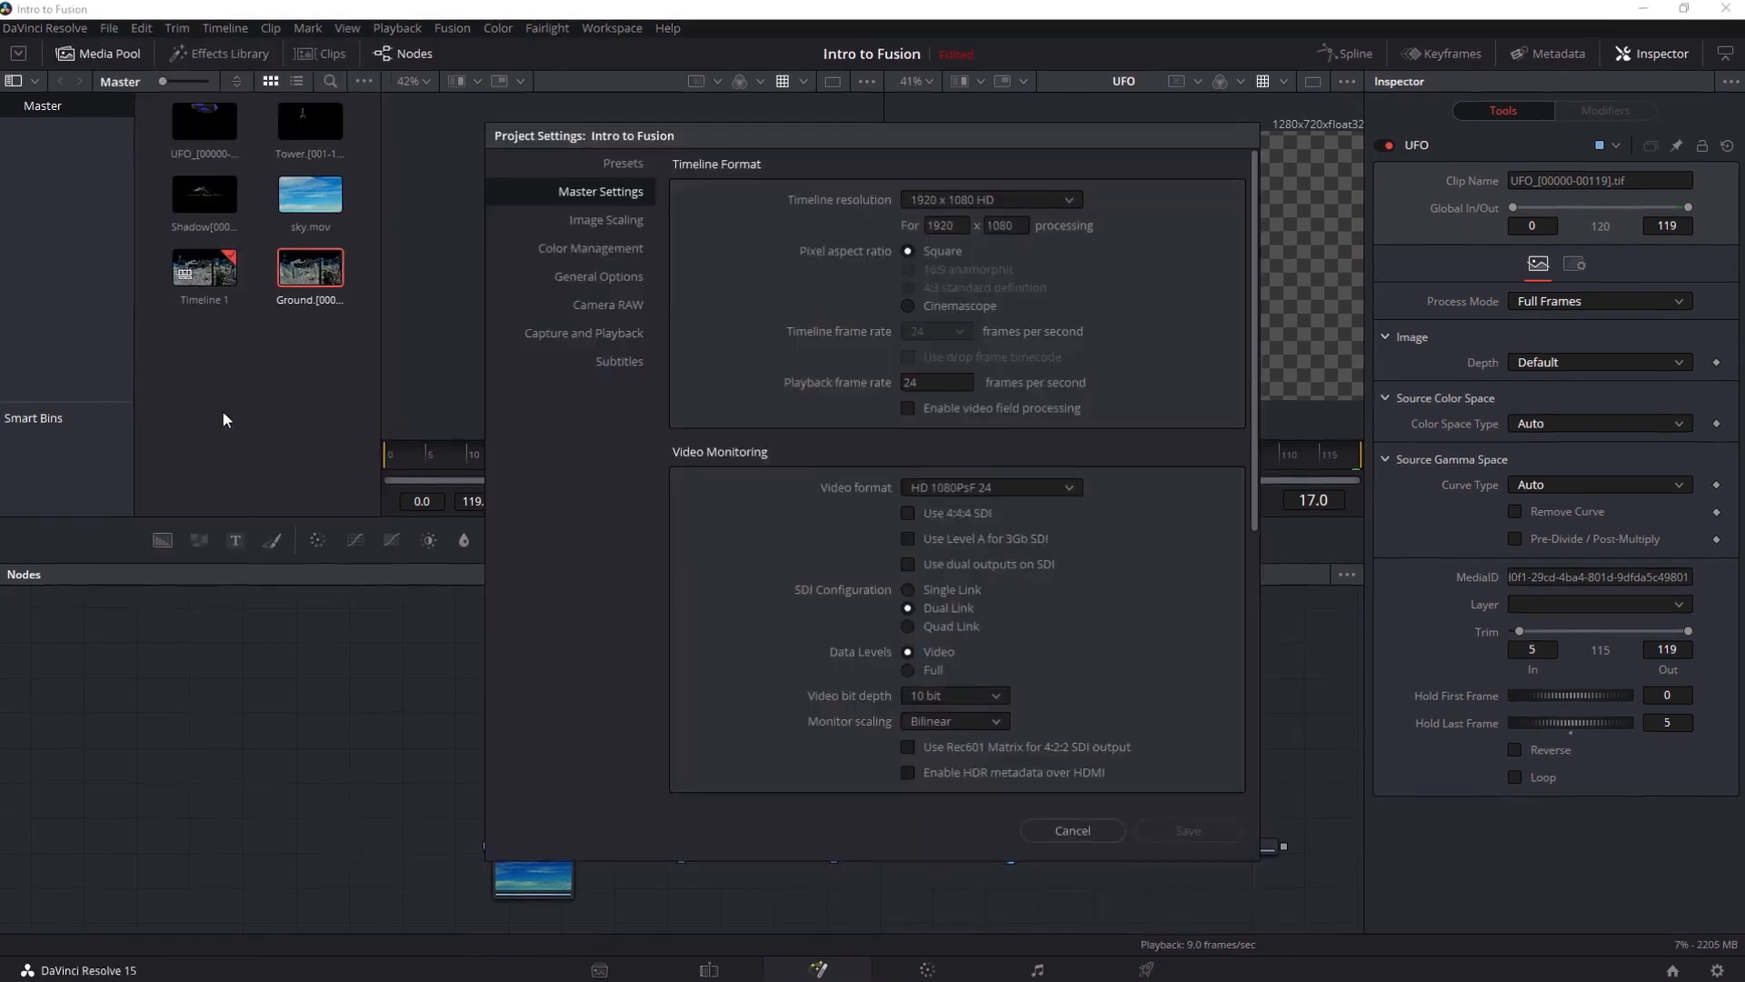
pyautogui.click(514, 234)
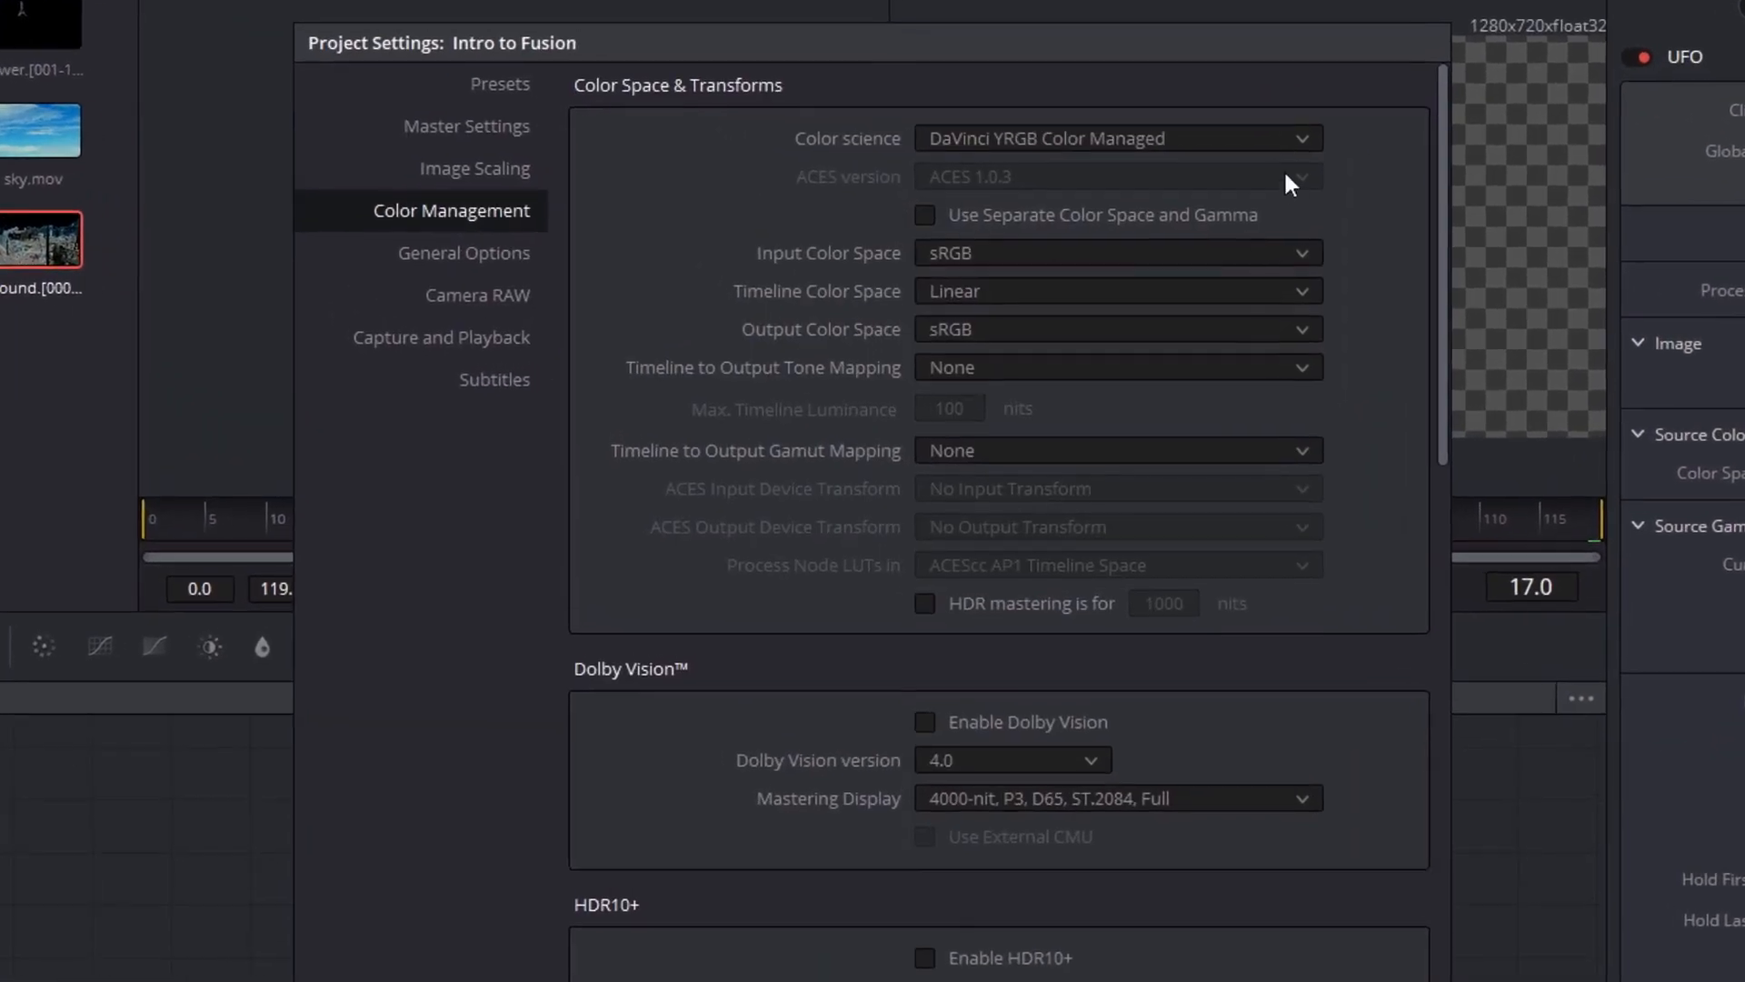
pyautogui.click(1263, 140)
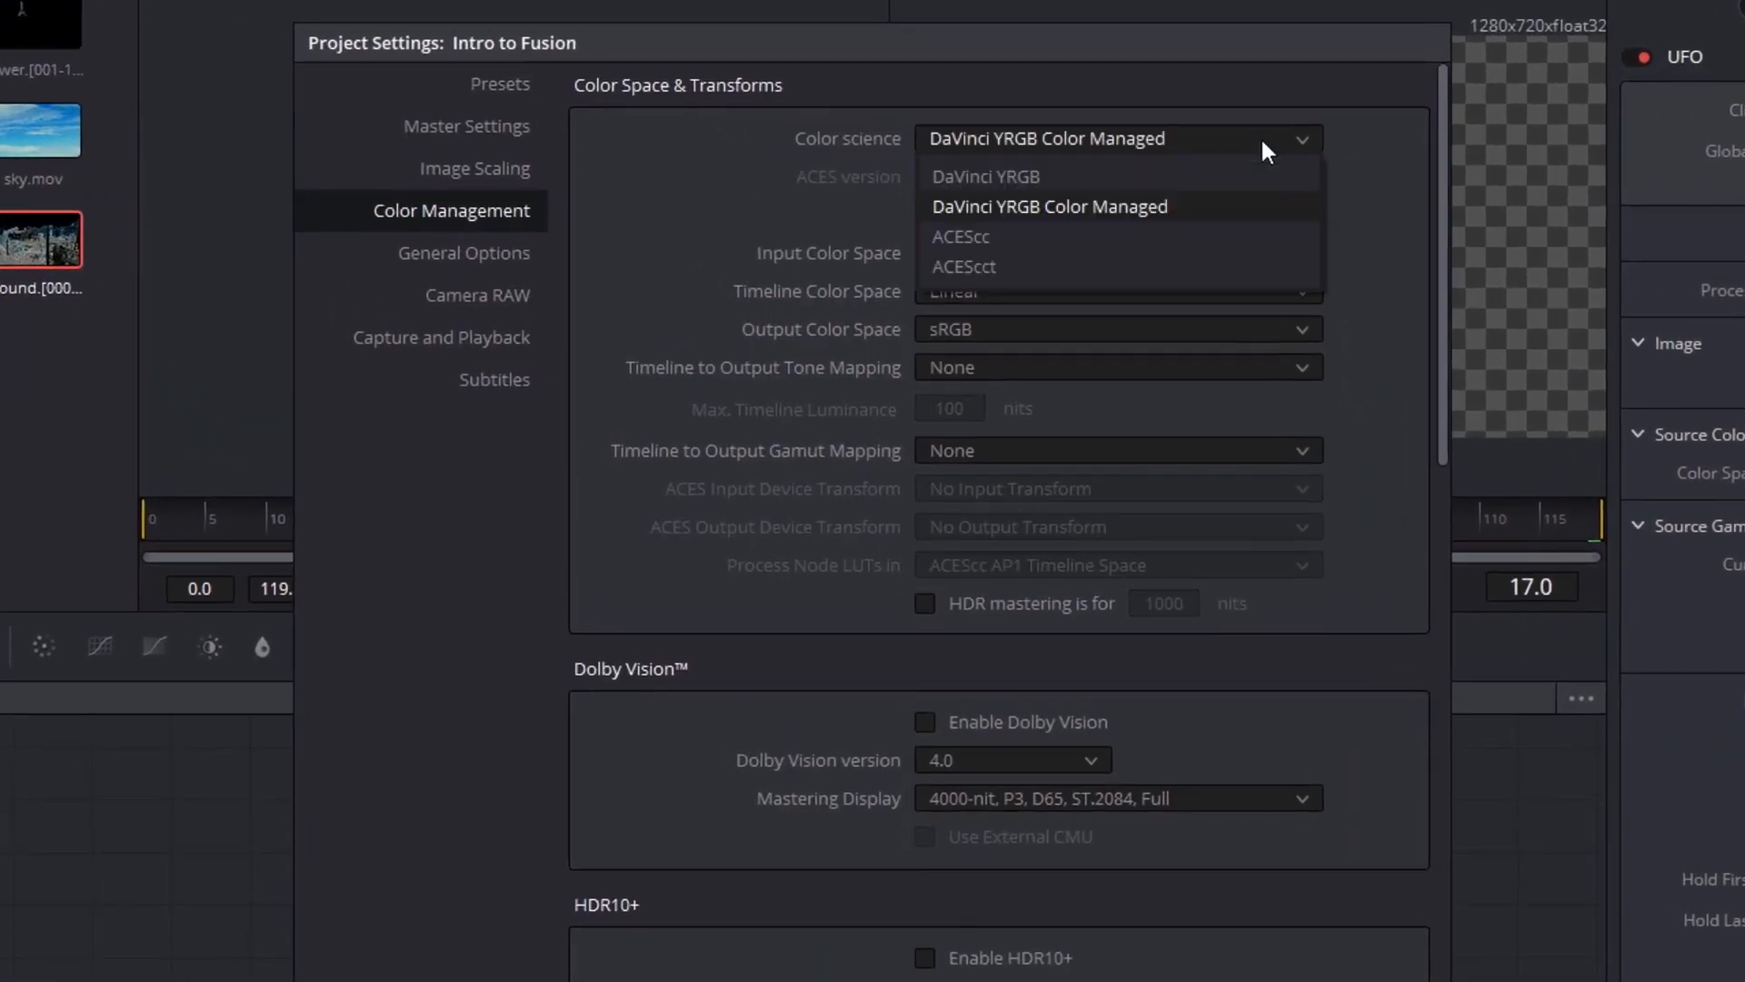
pyautogui.click(1253, 206)
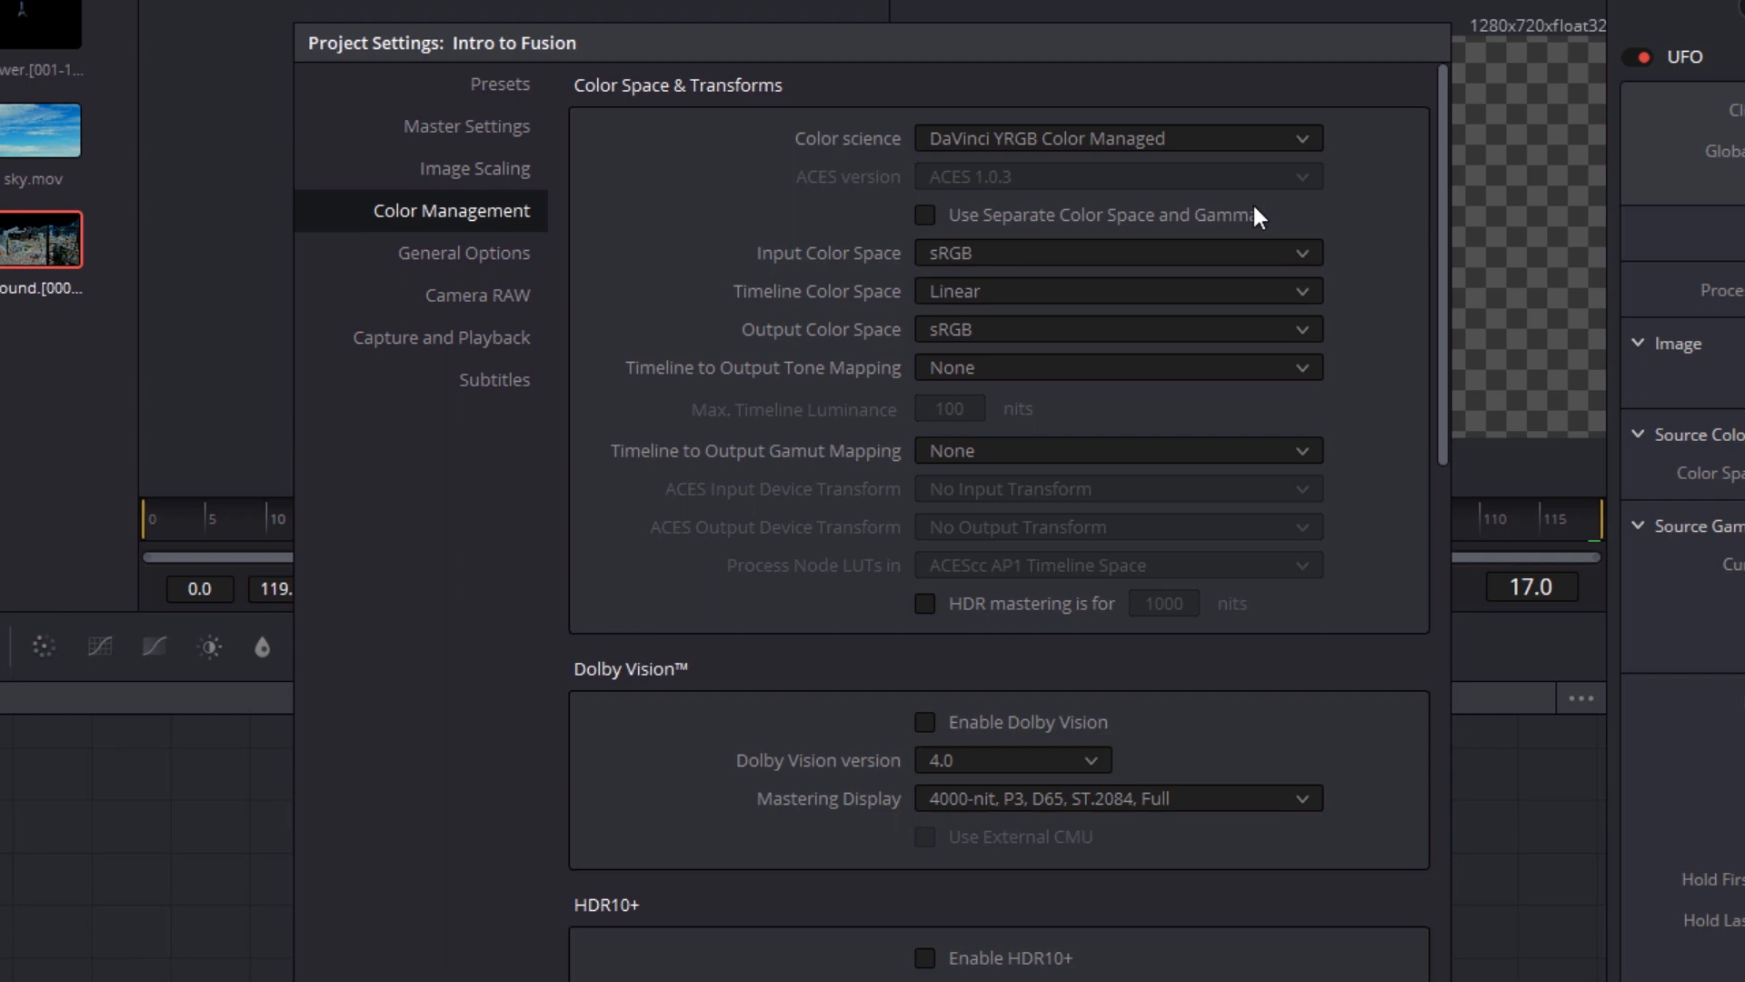
# Examine the available Input Color Space options, keep sRGB, and close the project settings without saving
pyautogui.click(1292, 259)
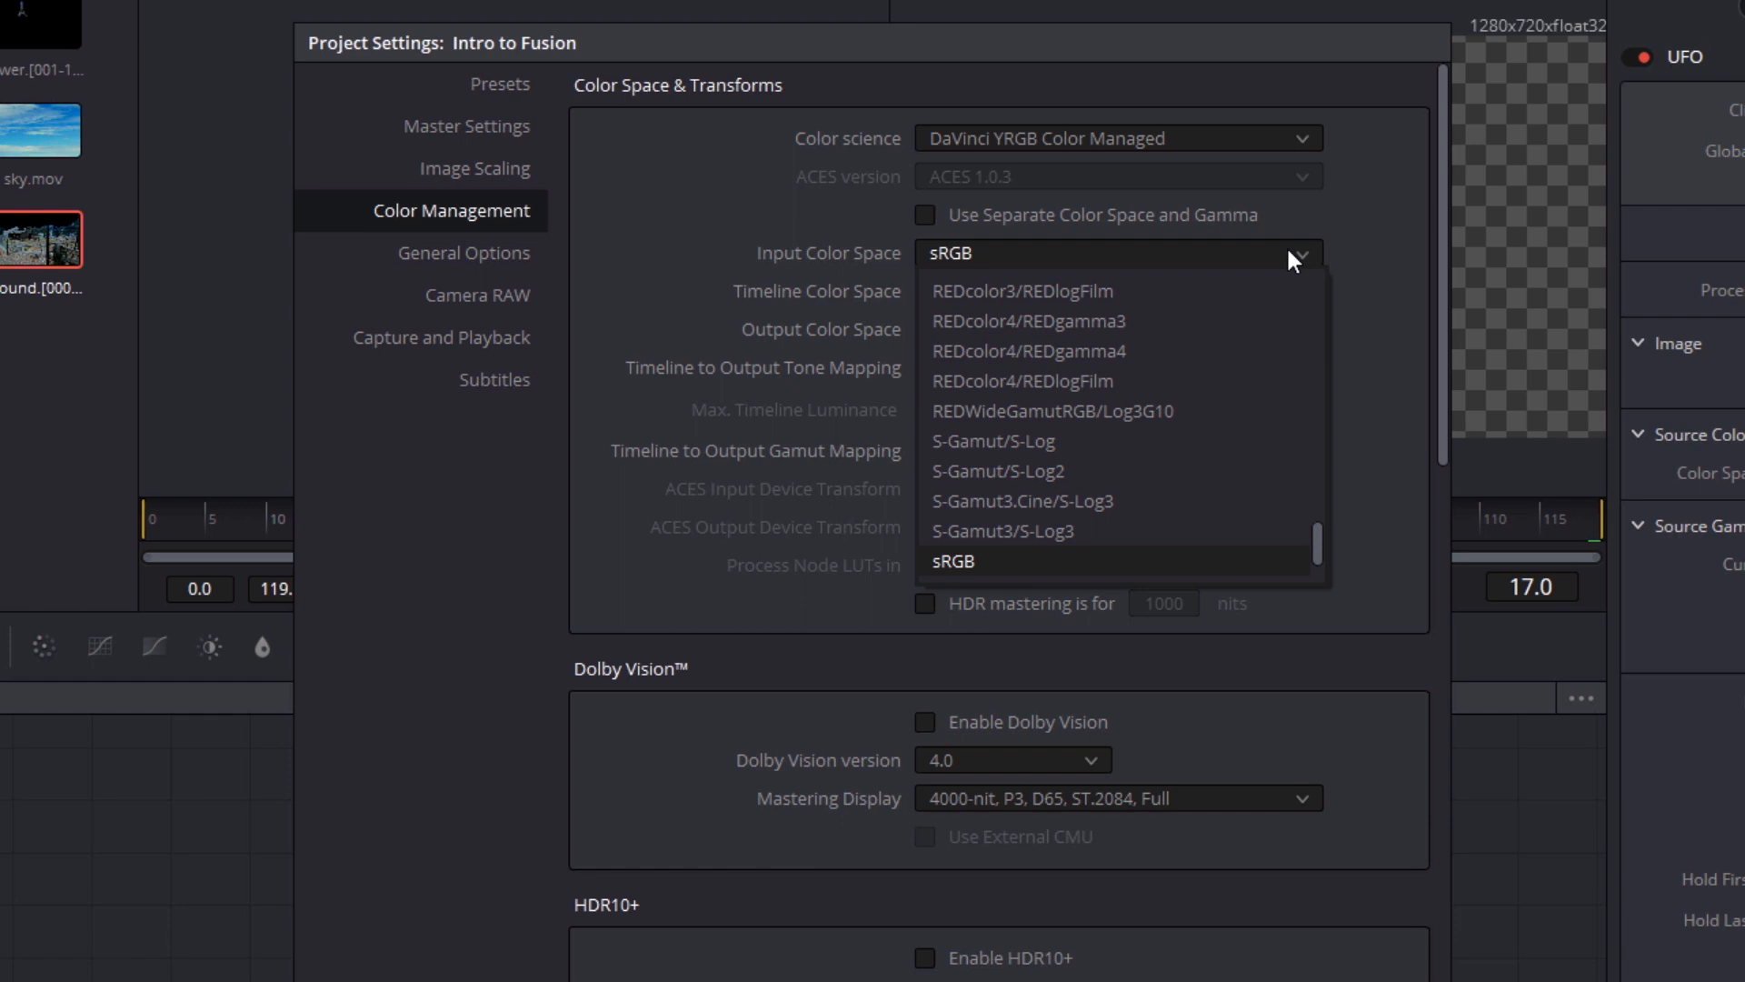
pyautogui.click(1293, 259)
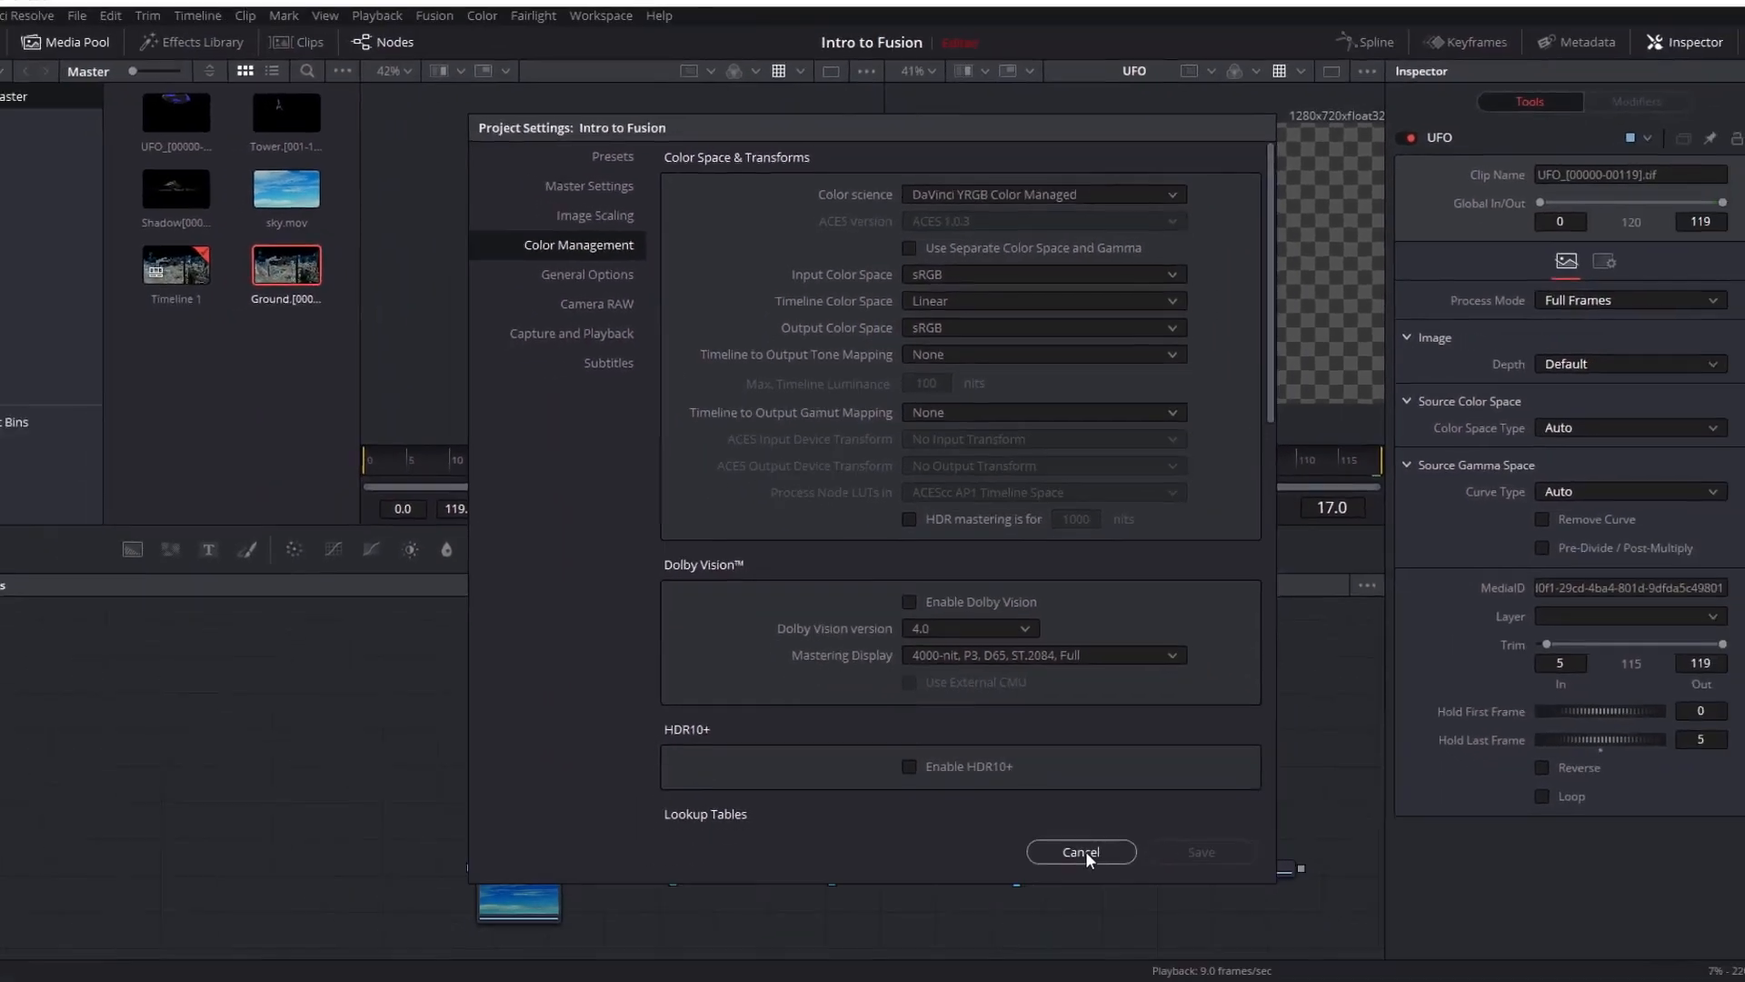
pyautogui.click(1081, 852)
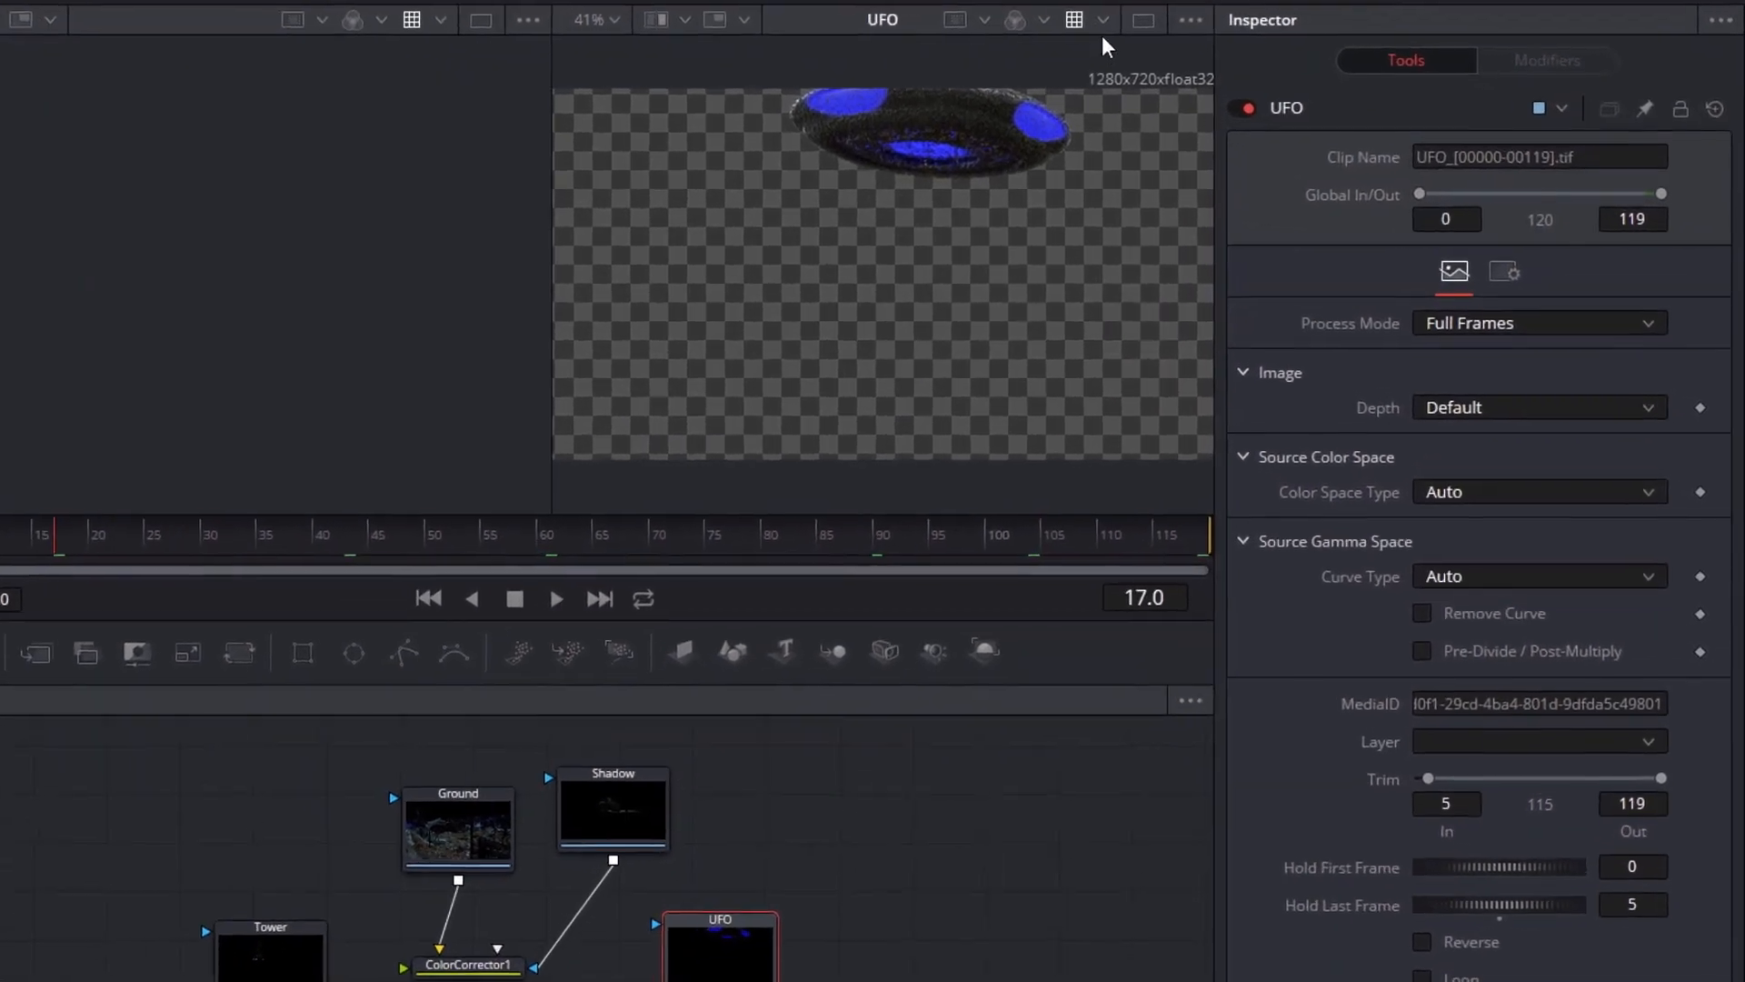
# Choose the VFX IO Linear to sRGB LUT for the viewer showing the UFO
pyautogui.click(1102, 19)
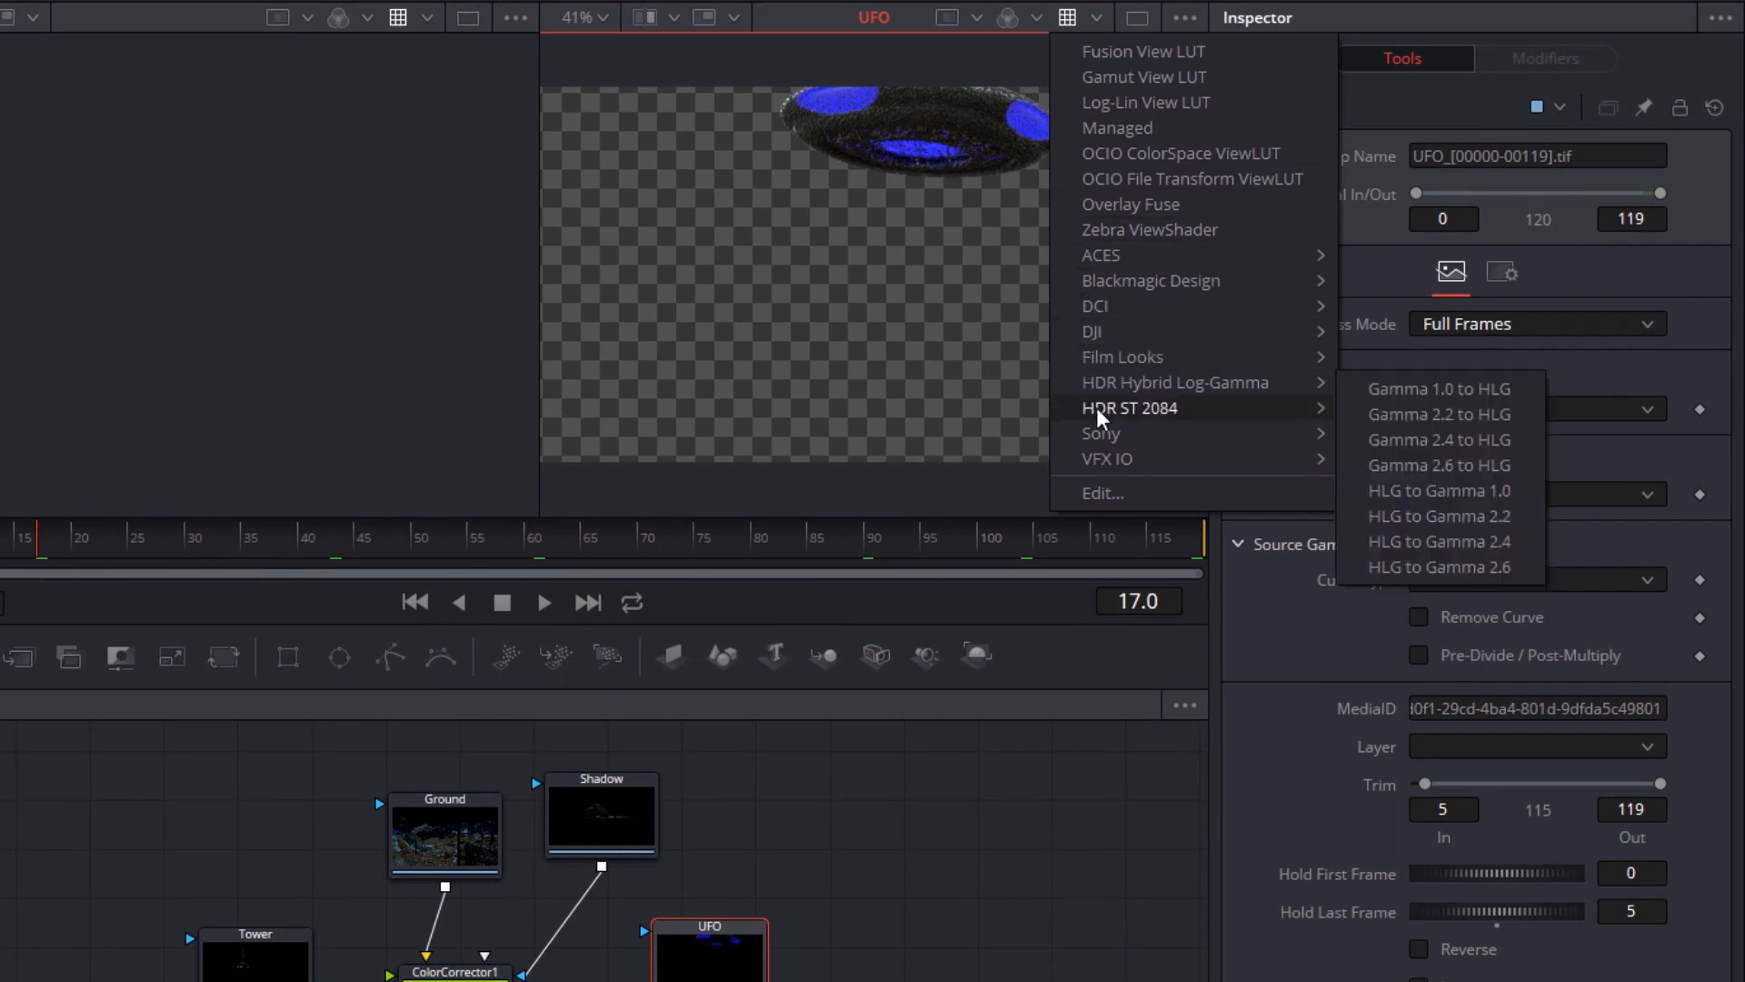
pyautogui.moveTo(1115, 460)
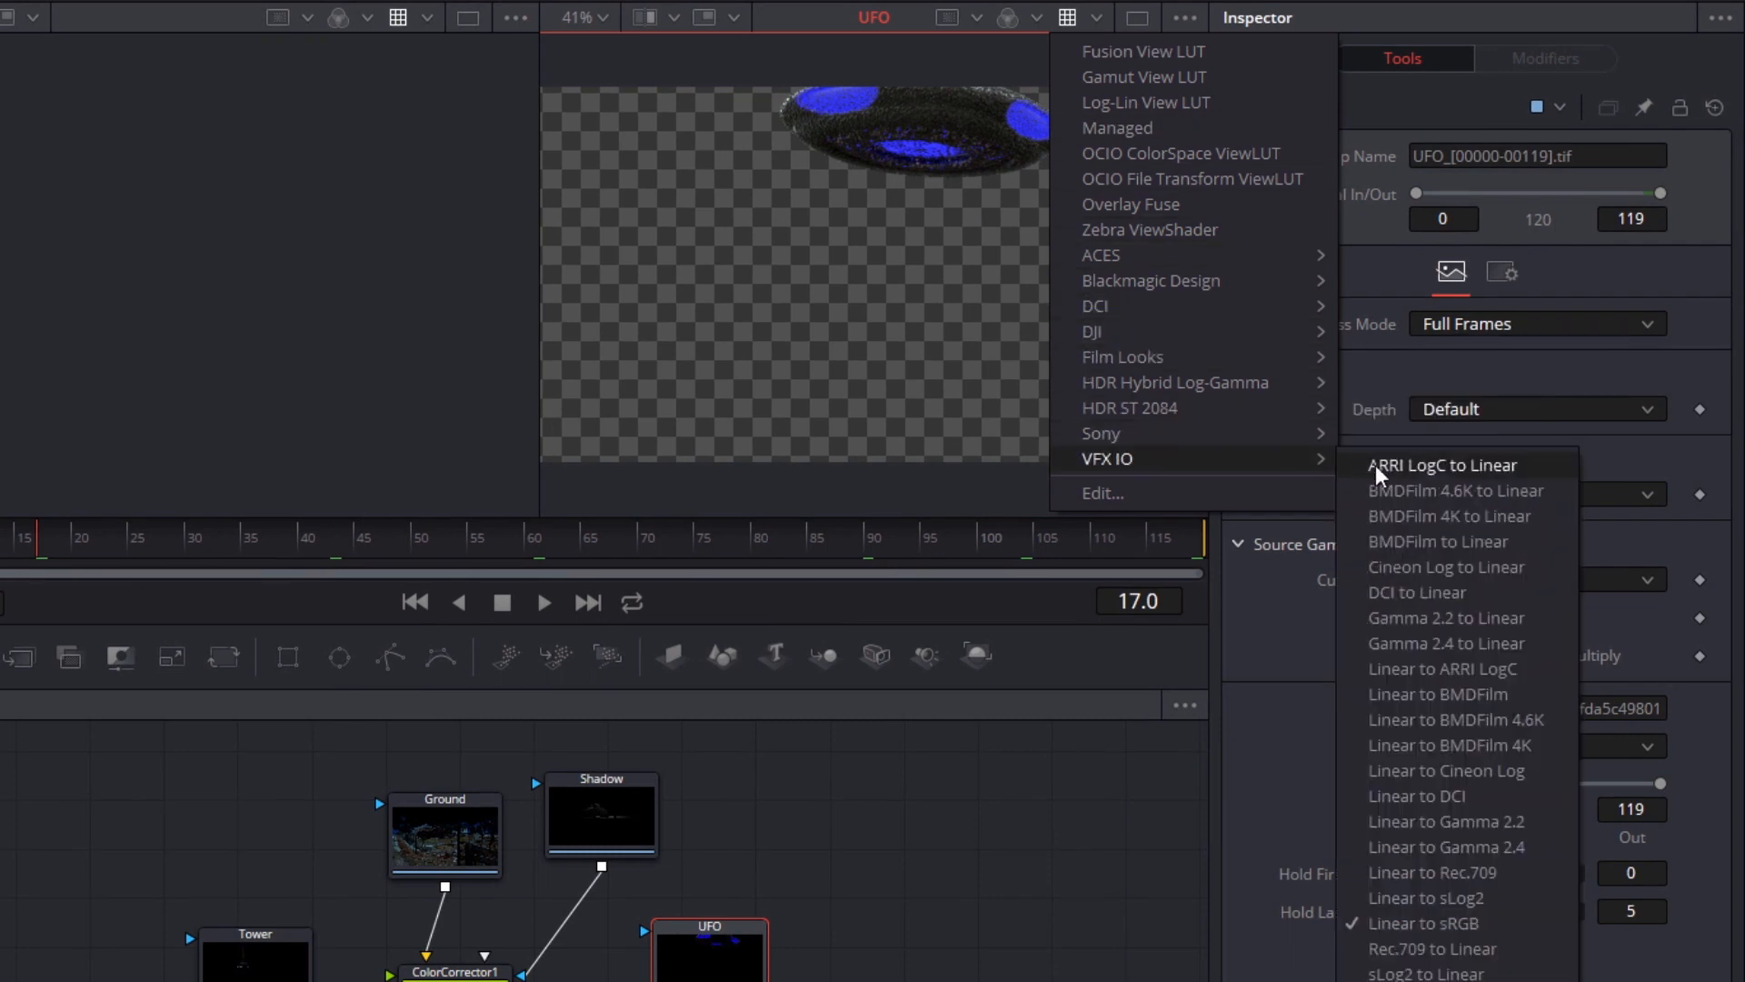
pyautogui.click(1520, 920)
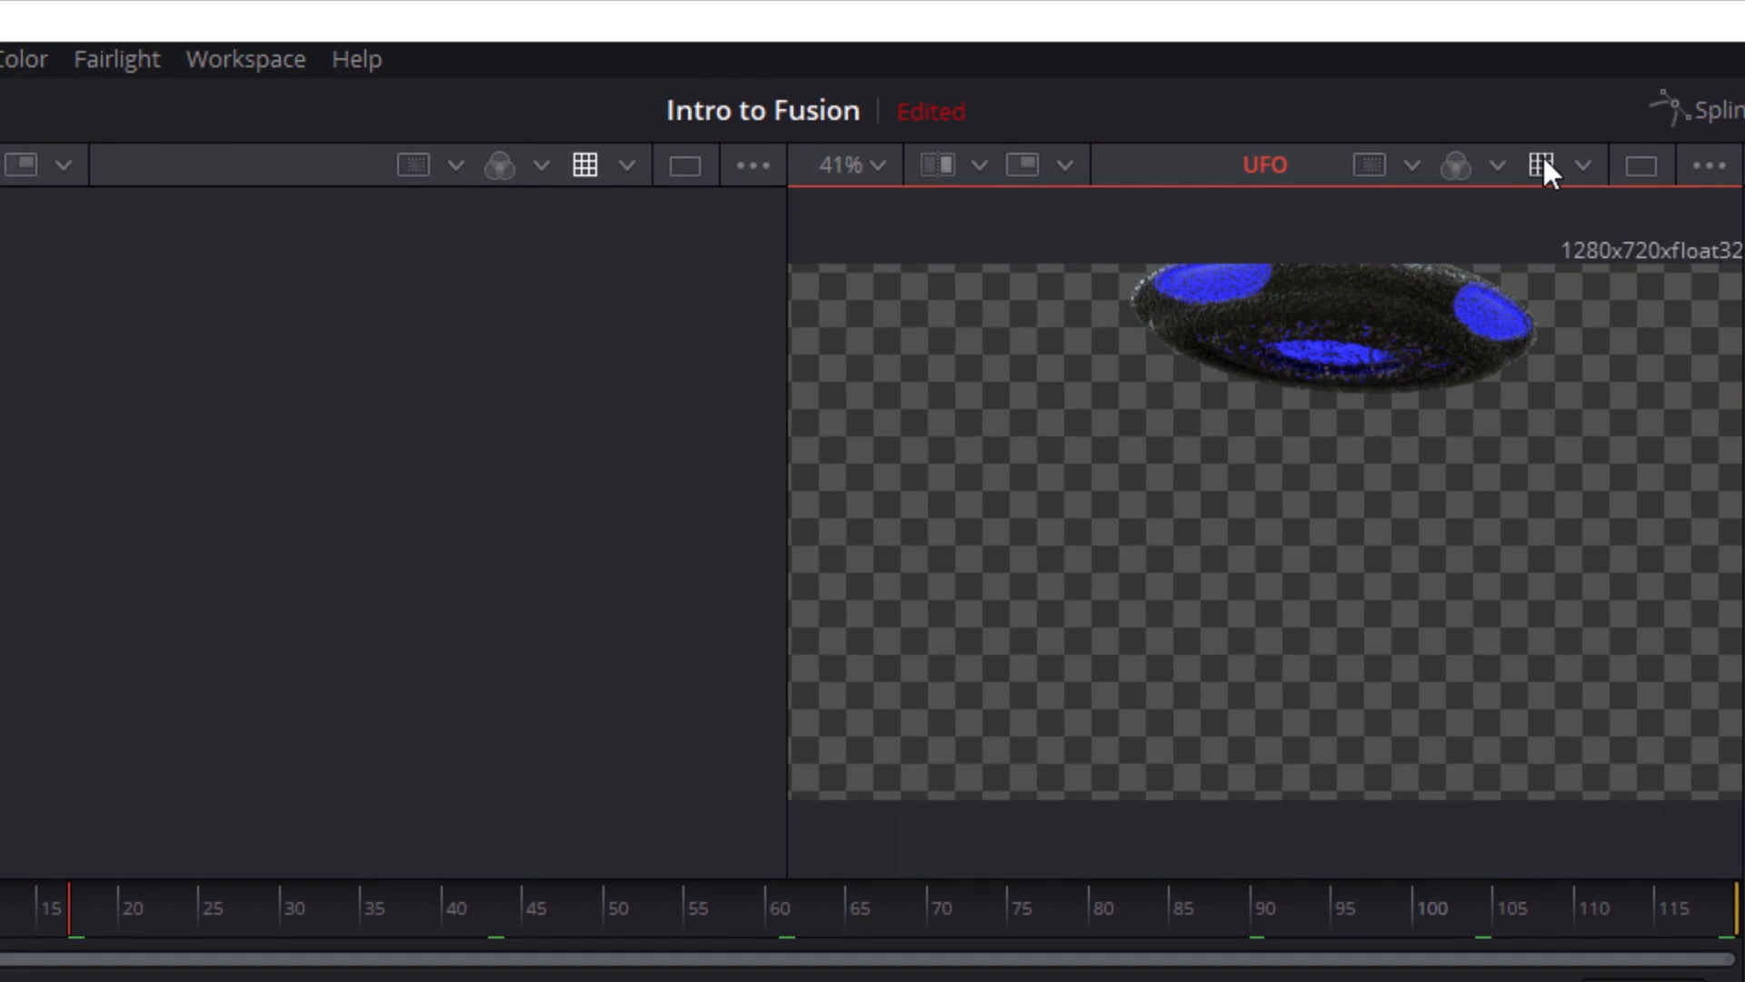
pyautogui.click(600, 167)
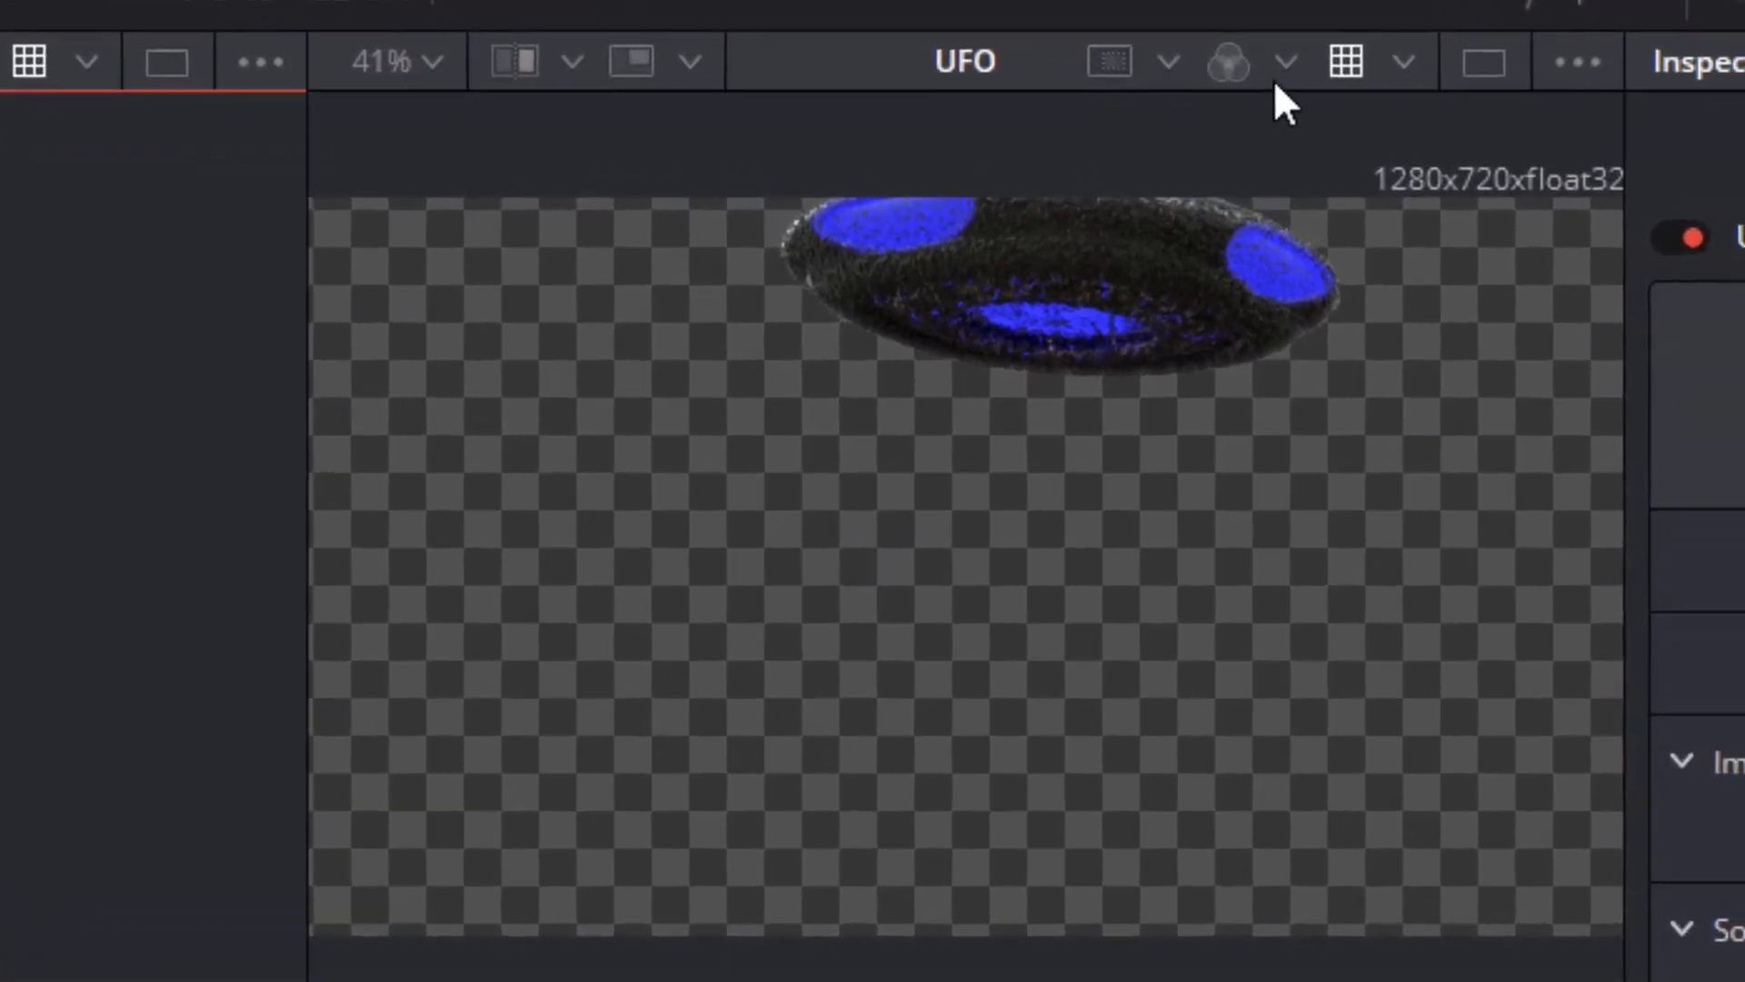
# Inspect the UFO image's red, green, blue and alpha channels one after another, and return to full color
pyautogui.click(1496, 168)
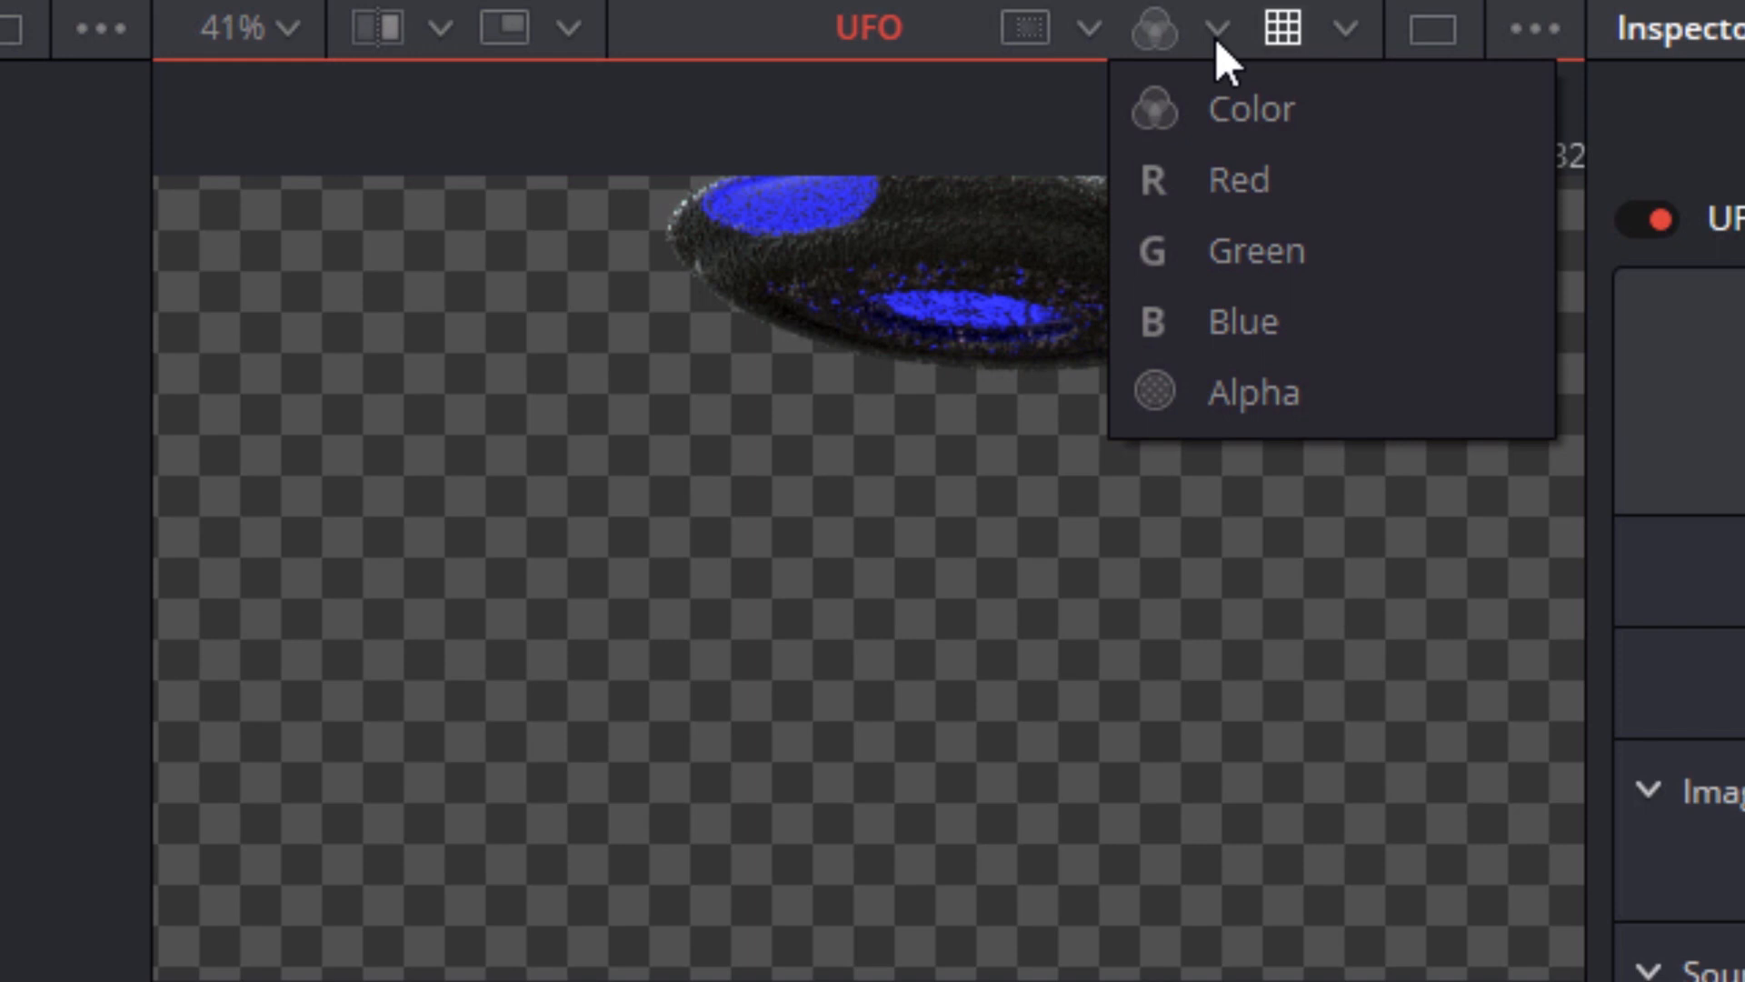
pyautogui.click(1216, 42)
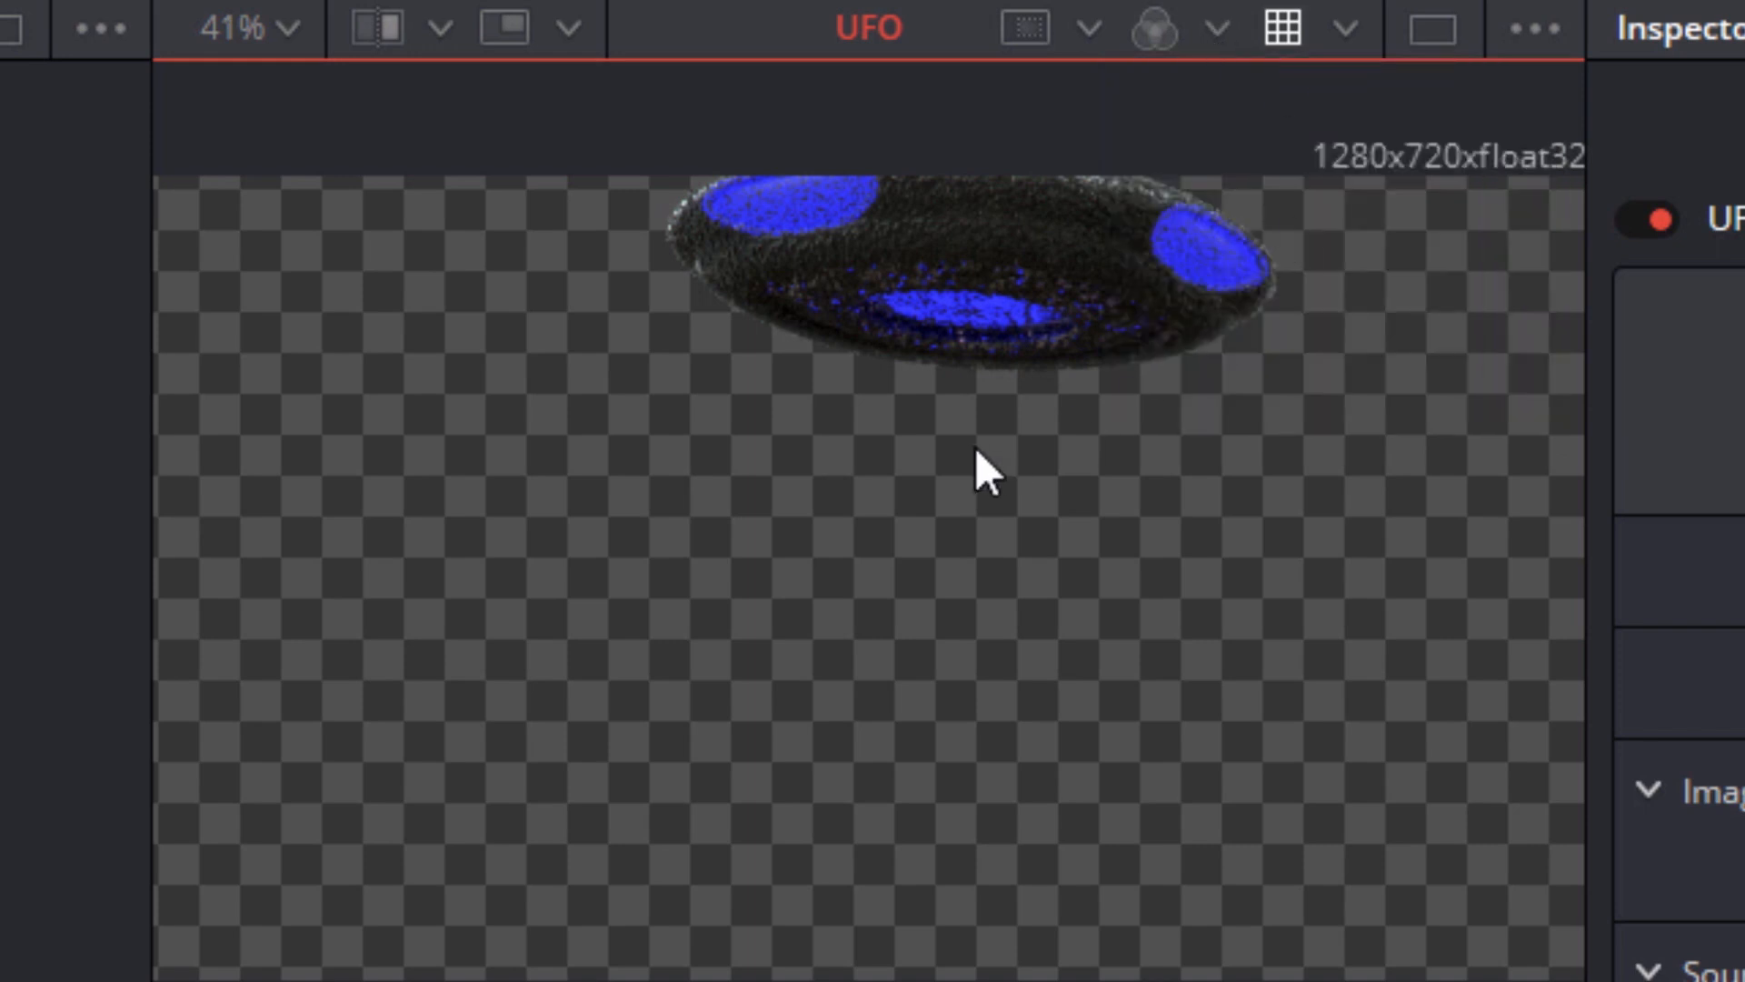
pyautogui.press('r')
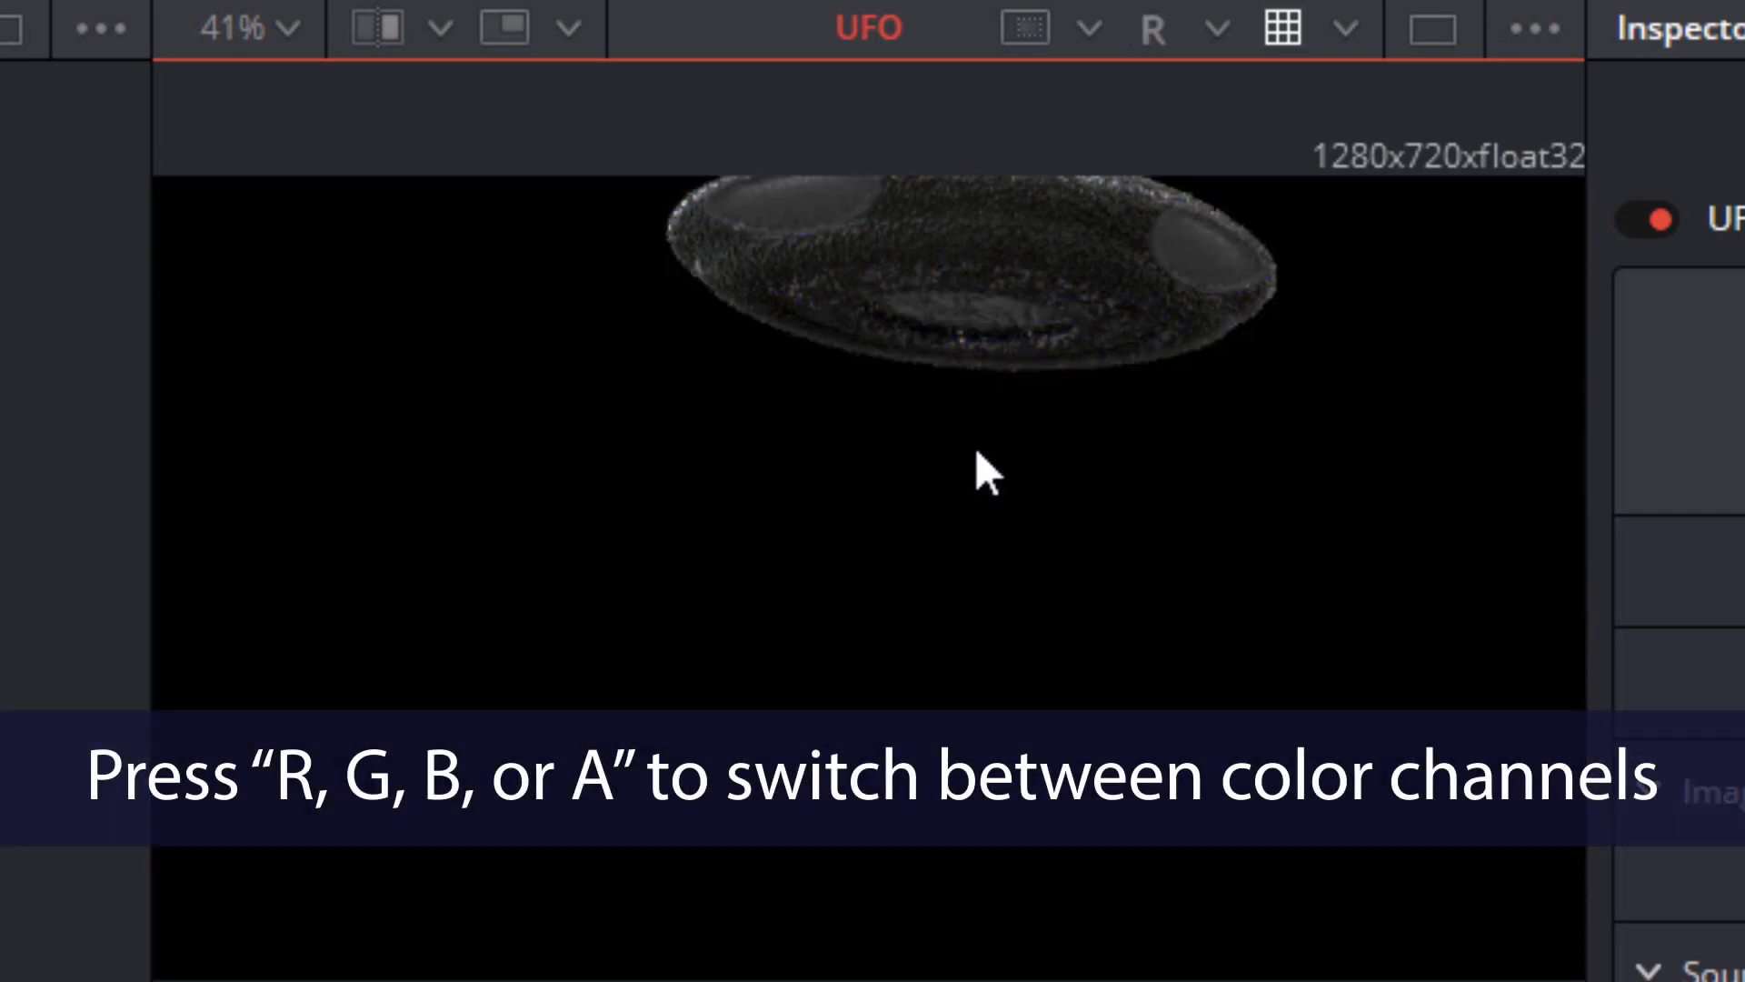
pyautogui.press('g')
pyautogui.press('b')
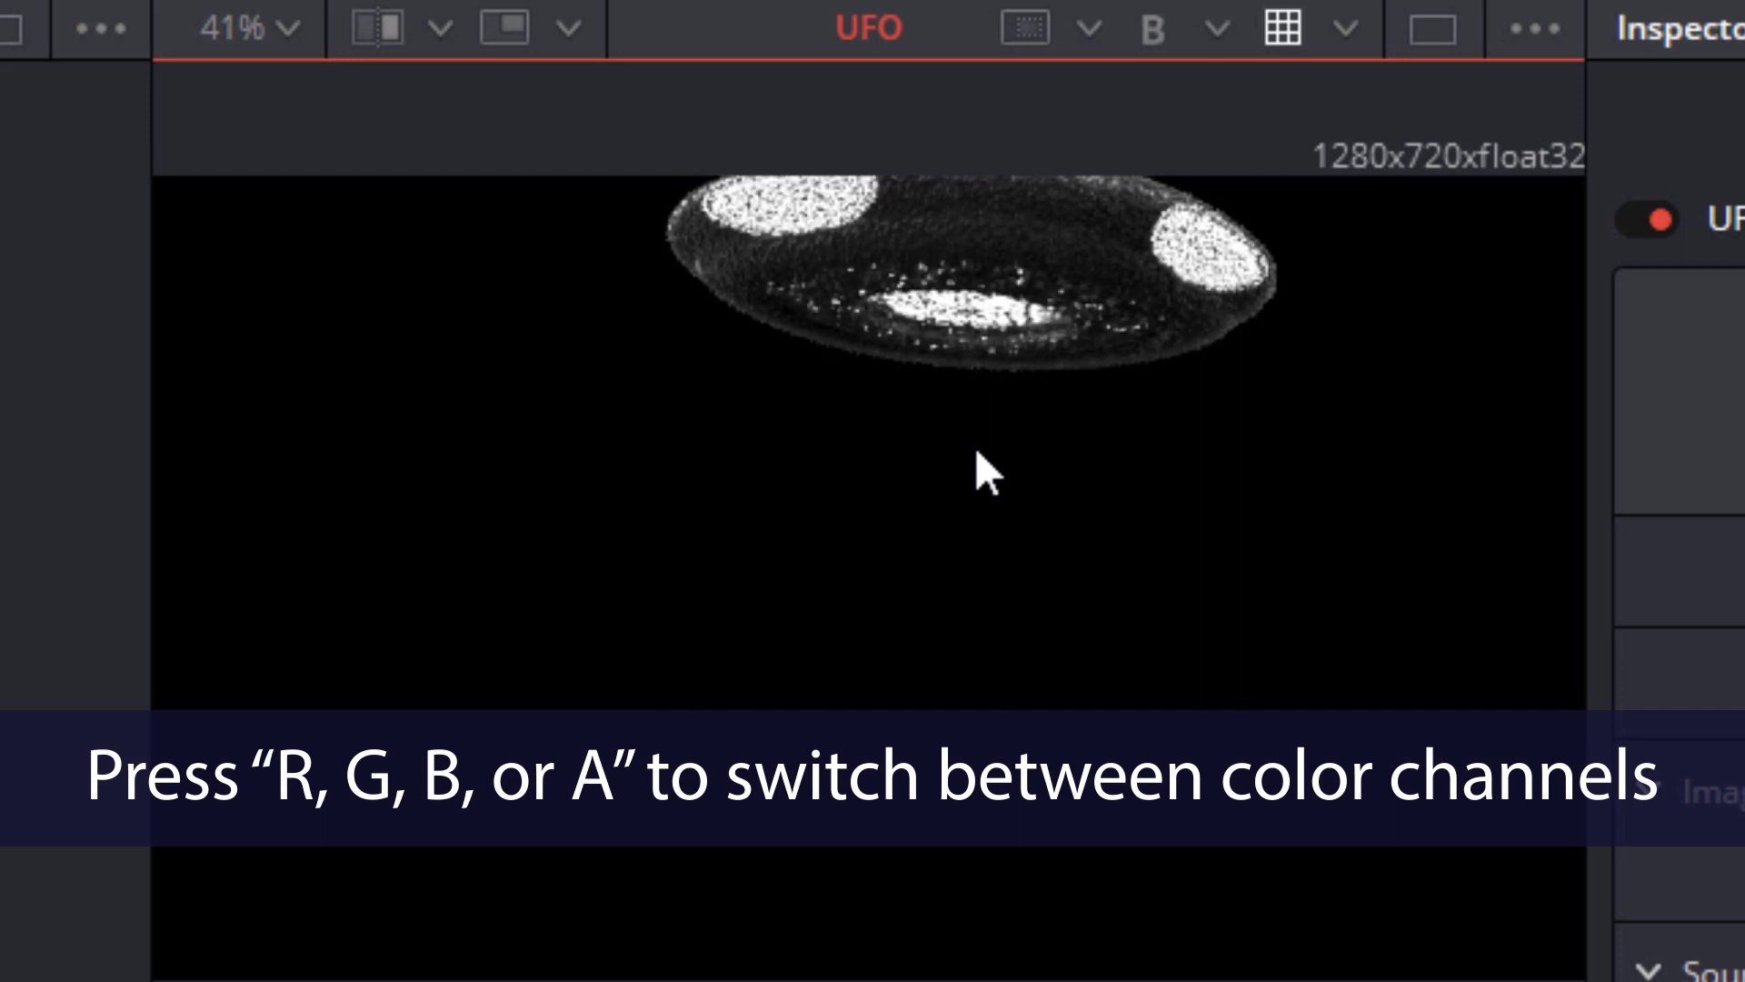
pyautogui.press('a')
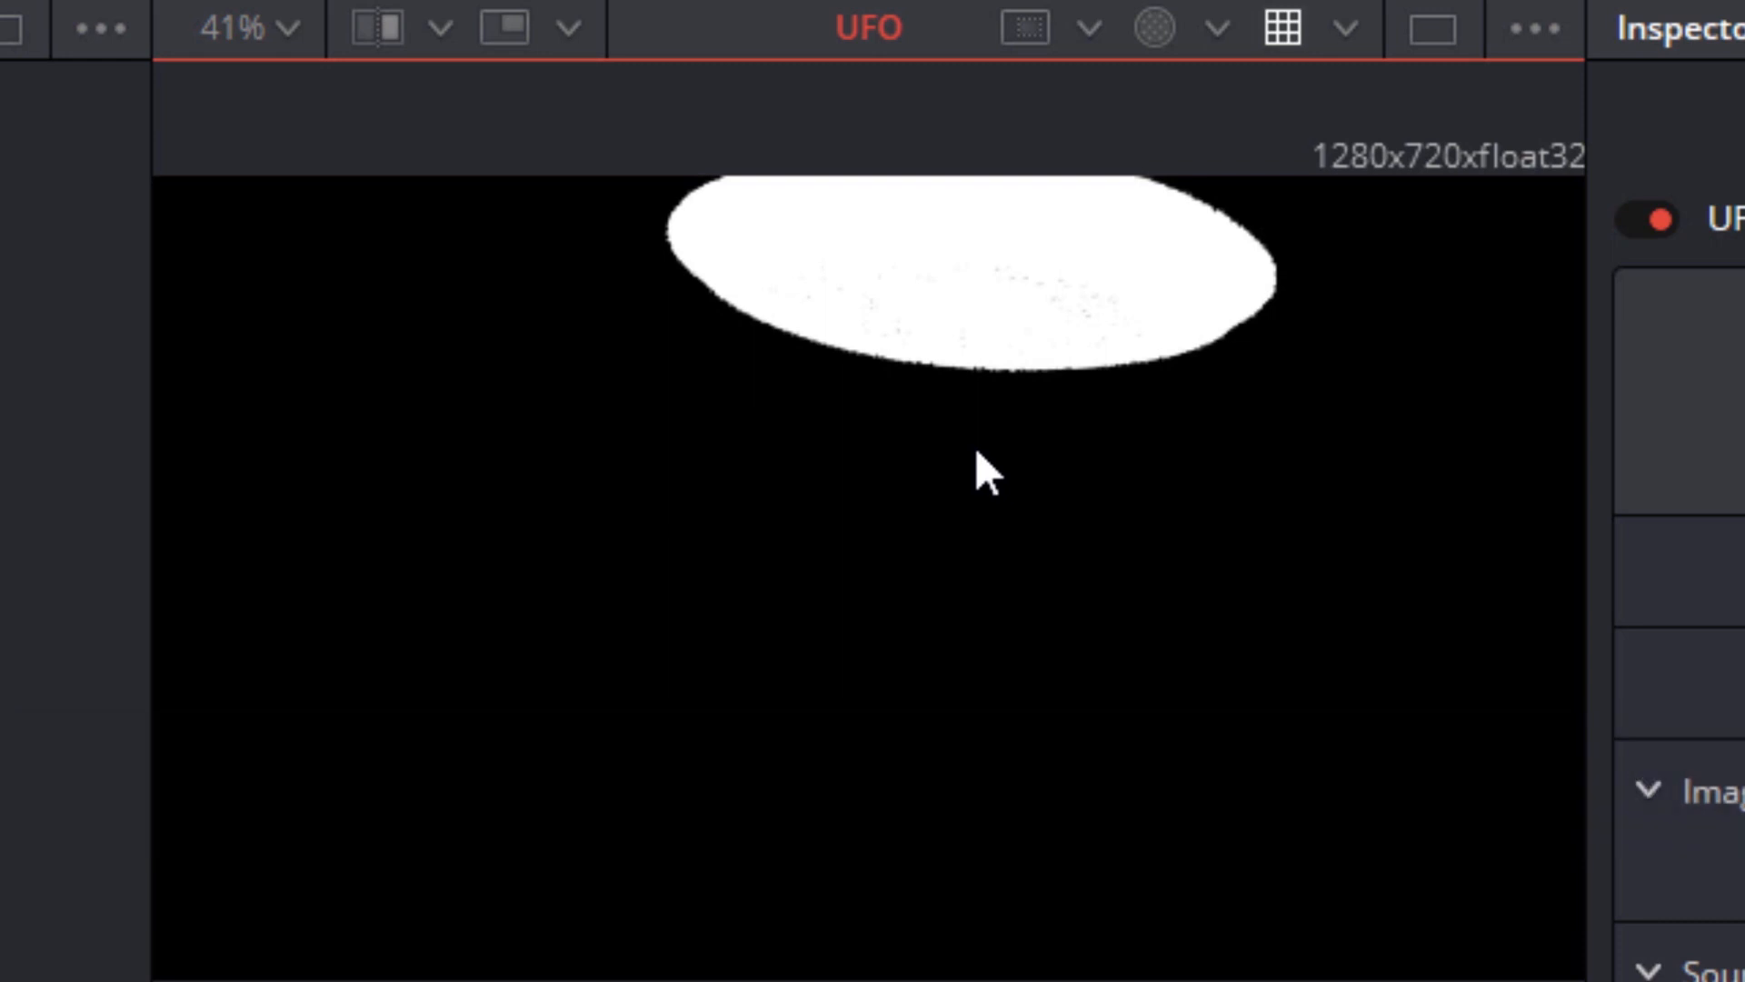
pyautogui.press('c')
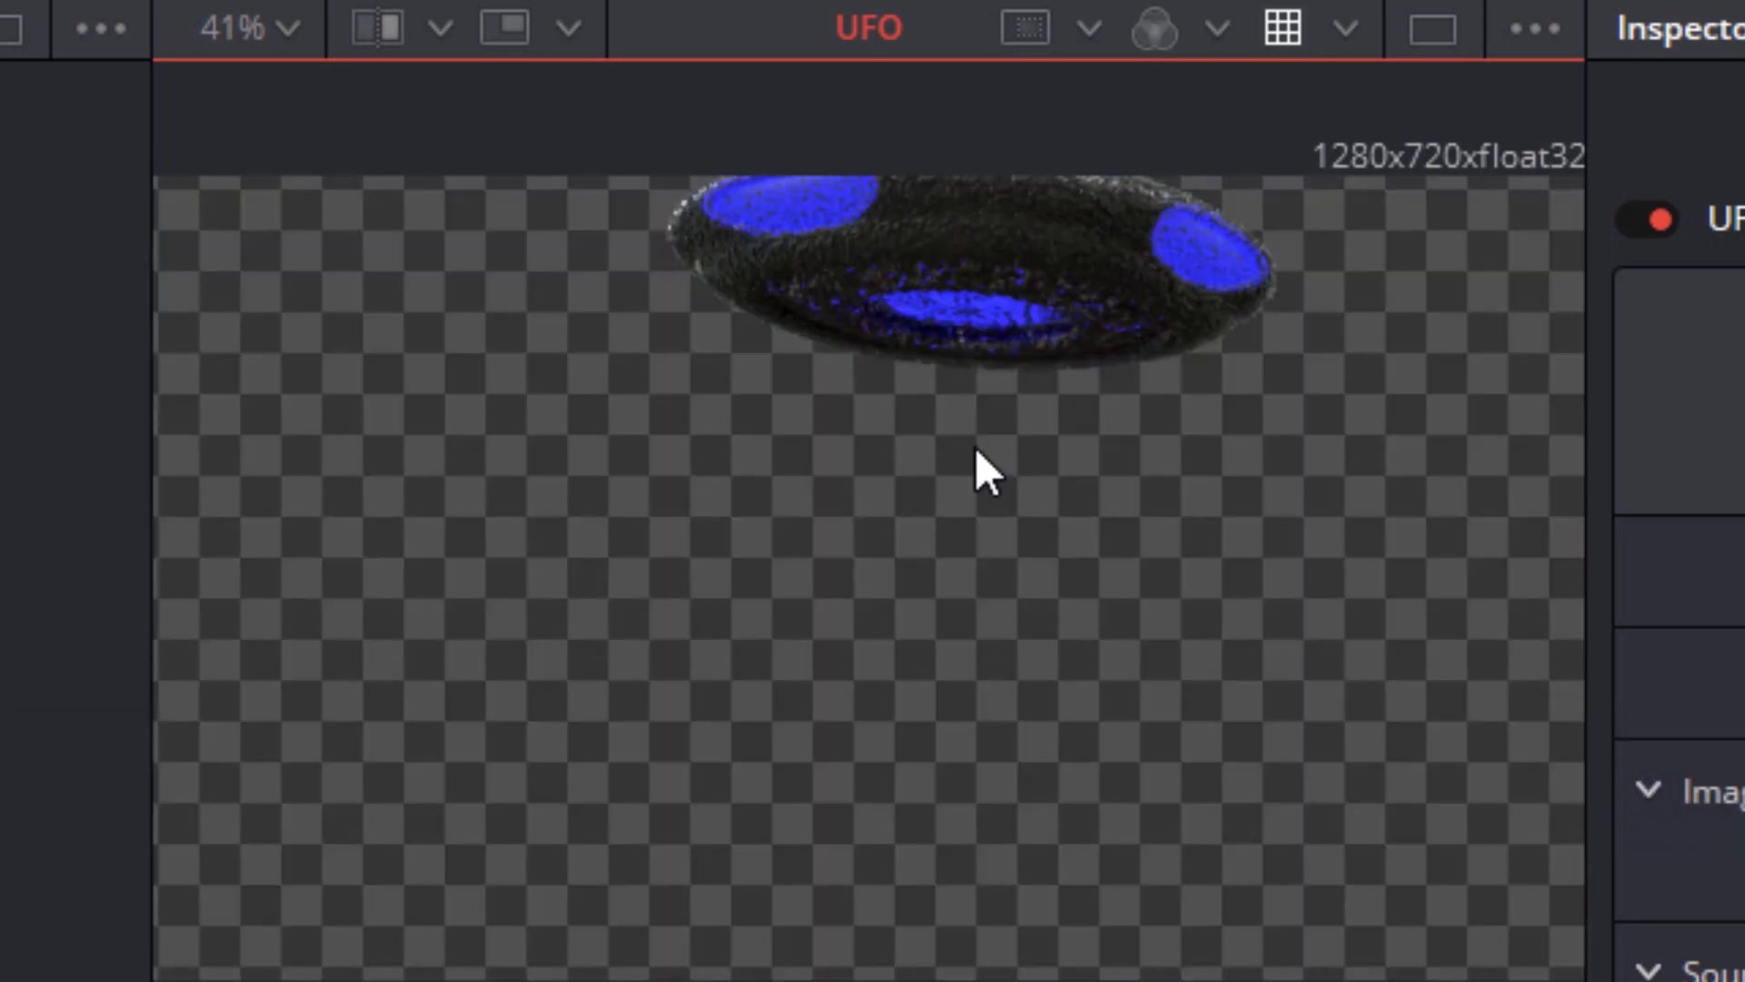
# Set a region of interest over part of the UFO, from about 560,524 to 1244,716
pyautogui.click(1088, 29)
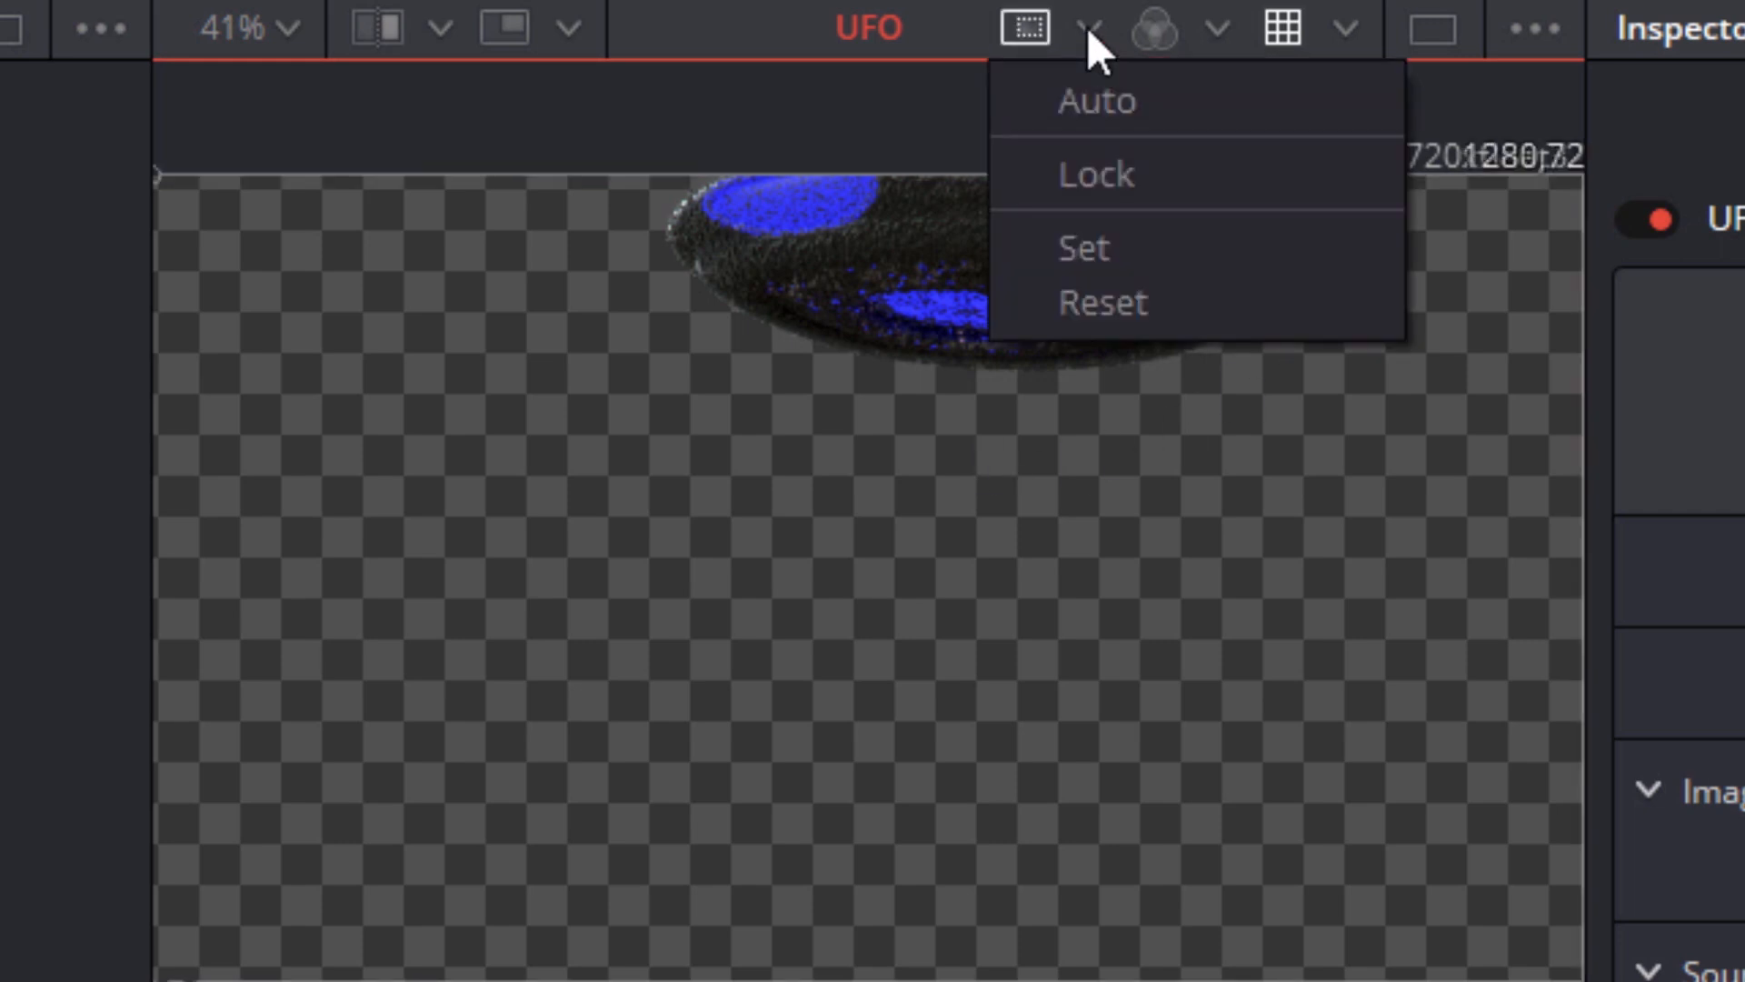
pyautogui.click(1094, 243)
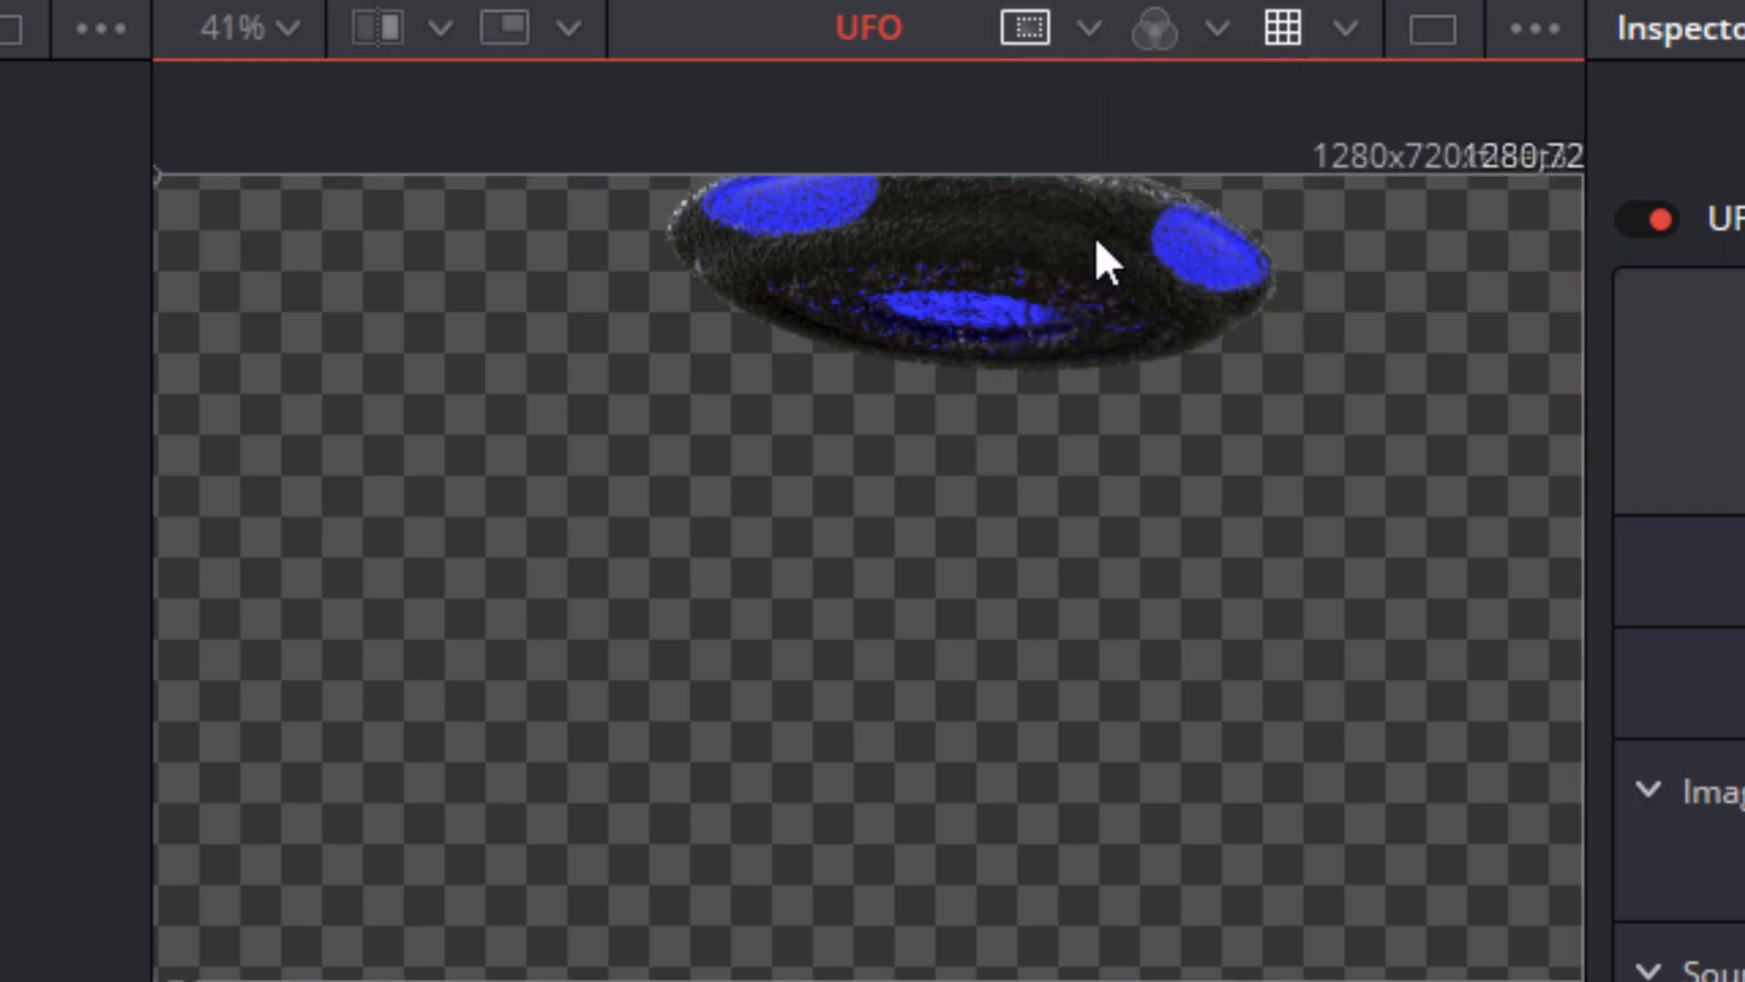
pyautogui.moveTo(1542, 181)
pyautogui.mouseDown()
pyautogui.moveTo(1522, 229)
pyautogui.moveTo(1052, 377)
pyautogui.moveTo(656, 389)
pyautogui.moveTo(778, 389)
pyautogui.mouseUp()
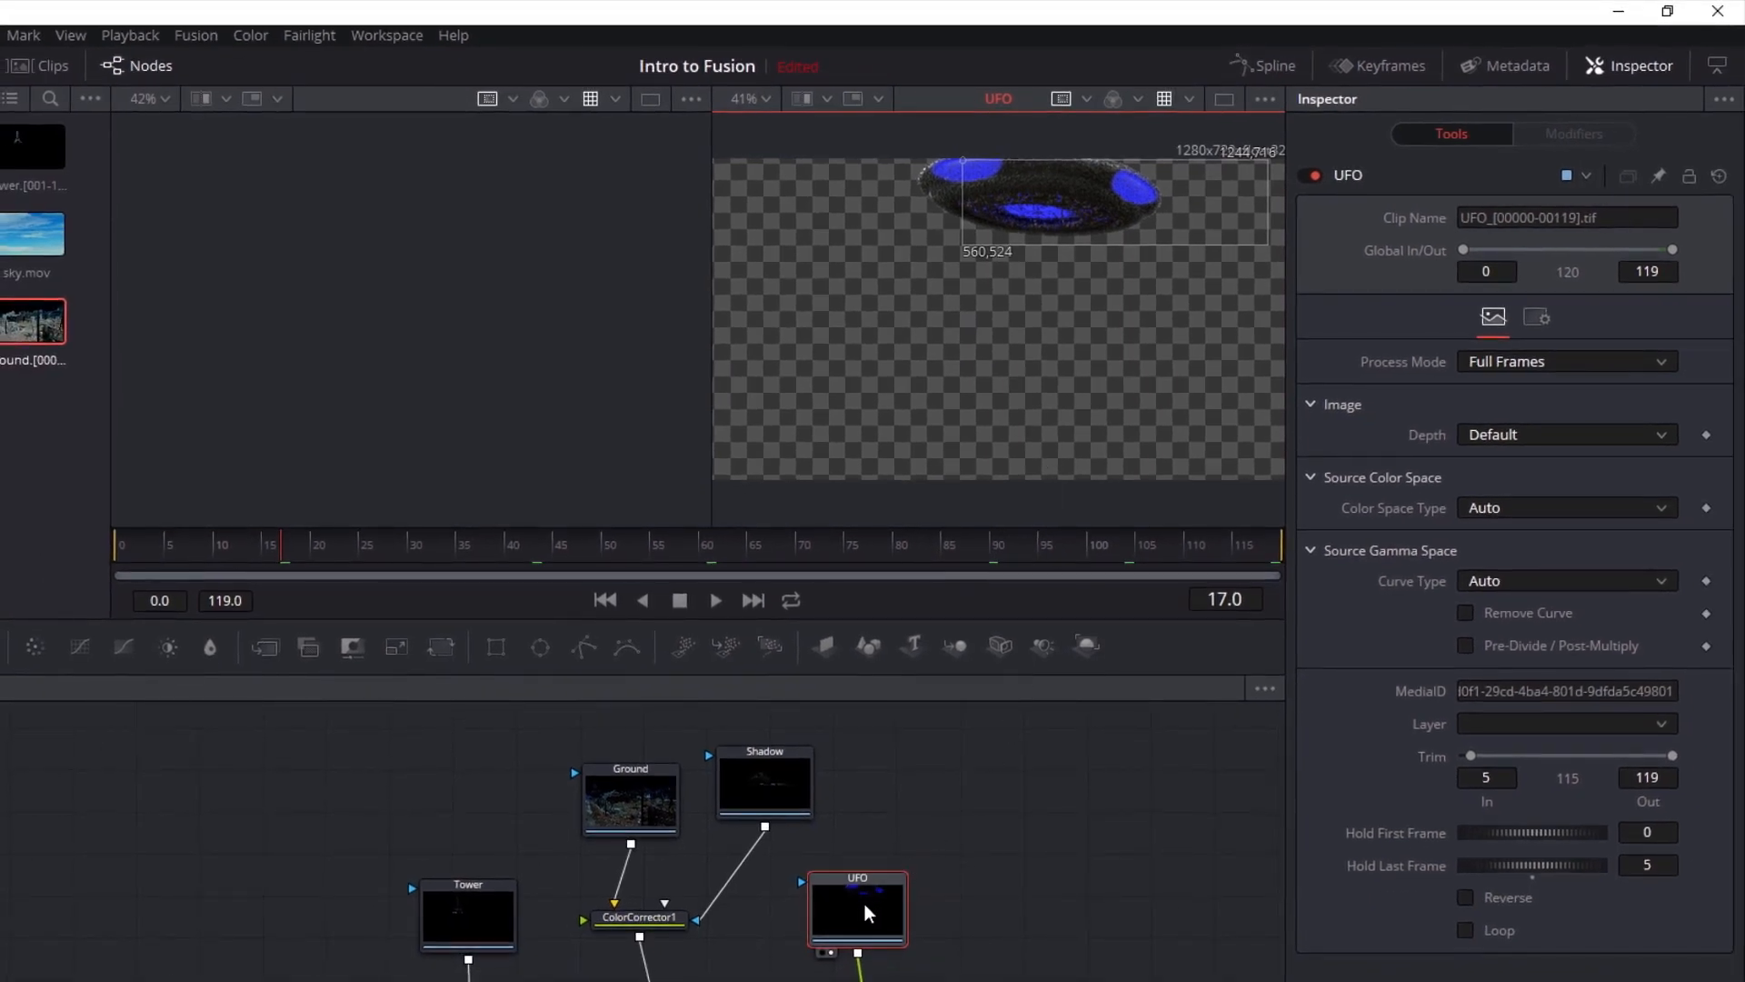
# Add a Defocus node after the UFO node and display its result in the second viewer
pyautogui.moveTo(864, 903); pyautogui.dragTo(932, 796)
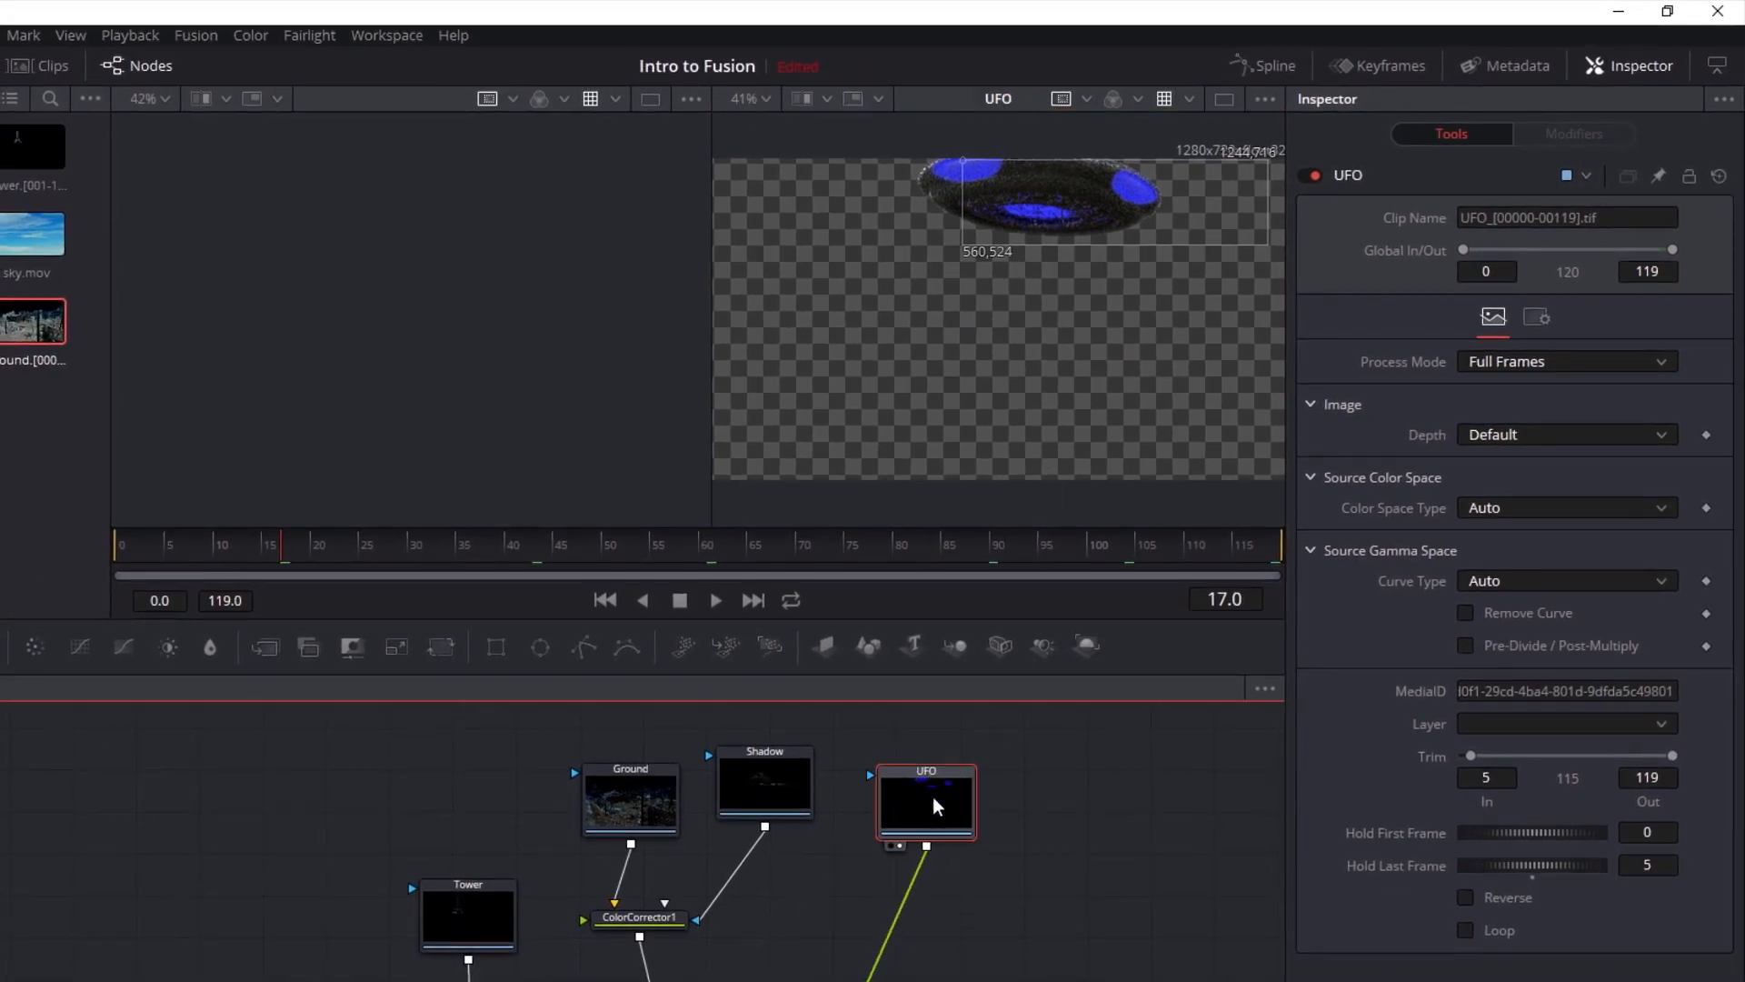
pyautogui.hotkey('shift', 'space')
pyautogui.write('defo')
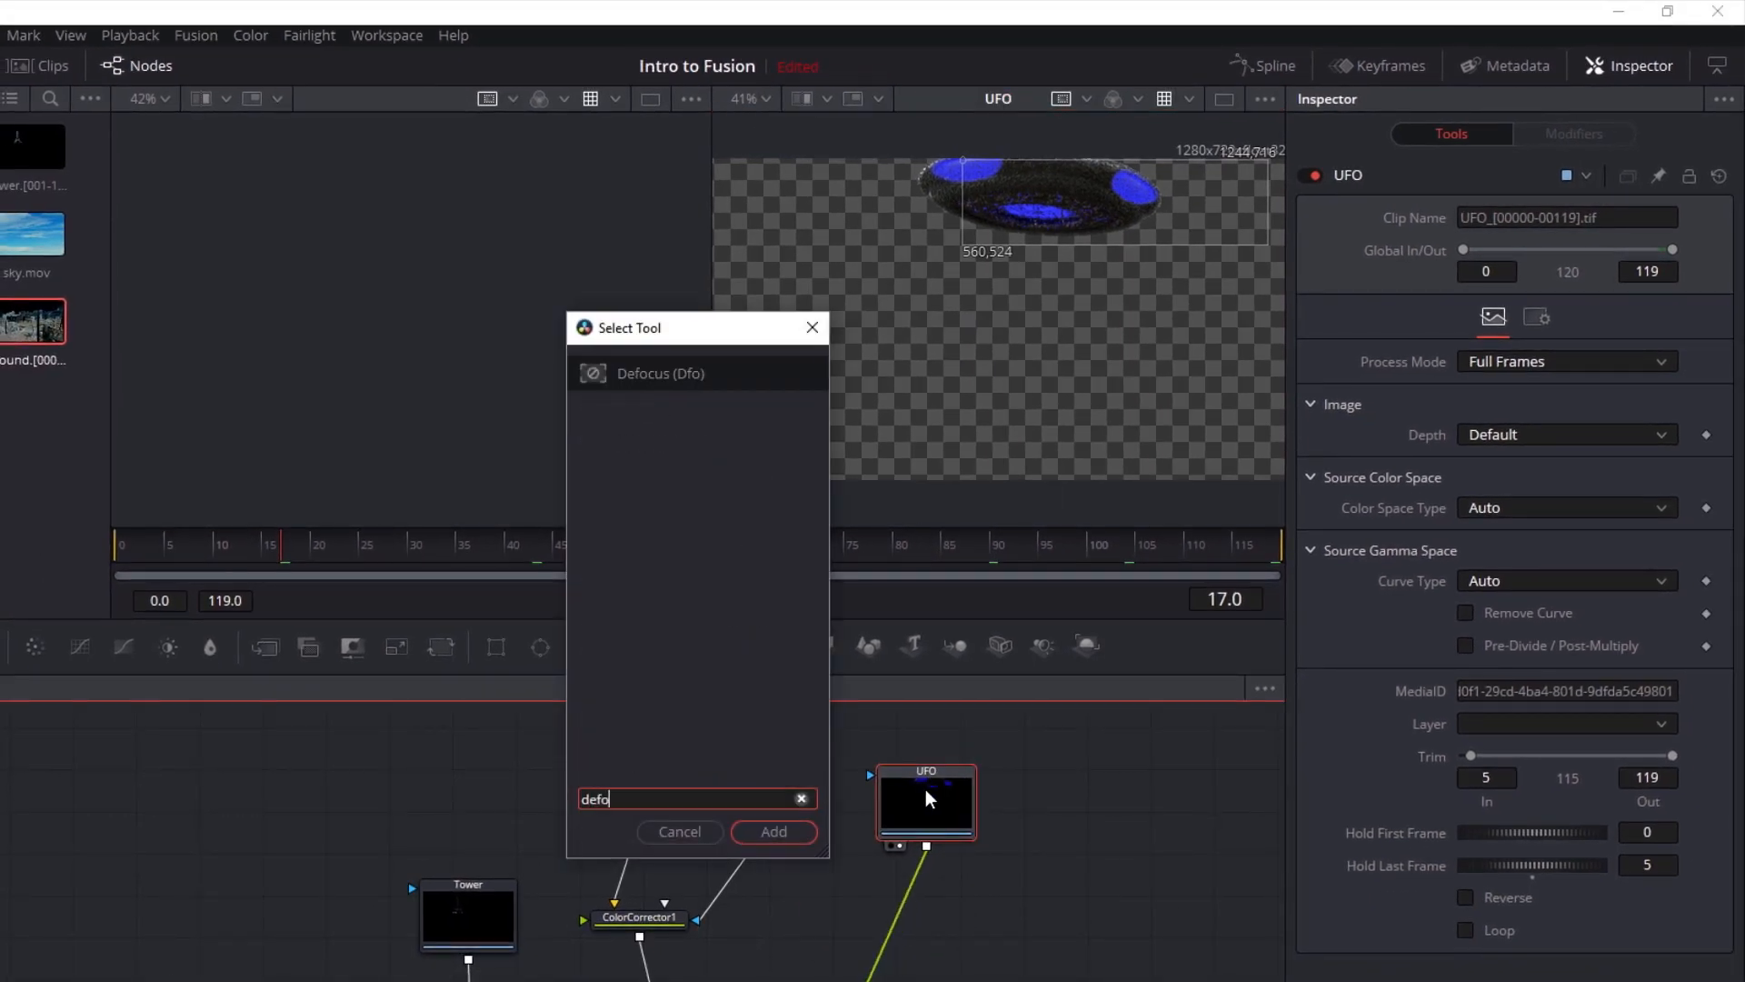
pyautogui.press('Return')
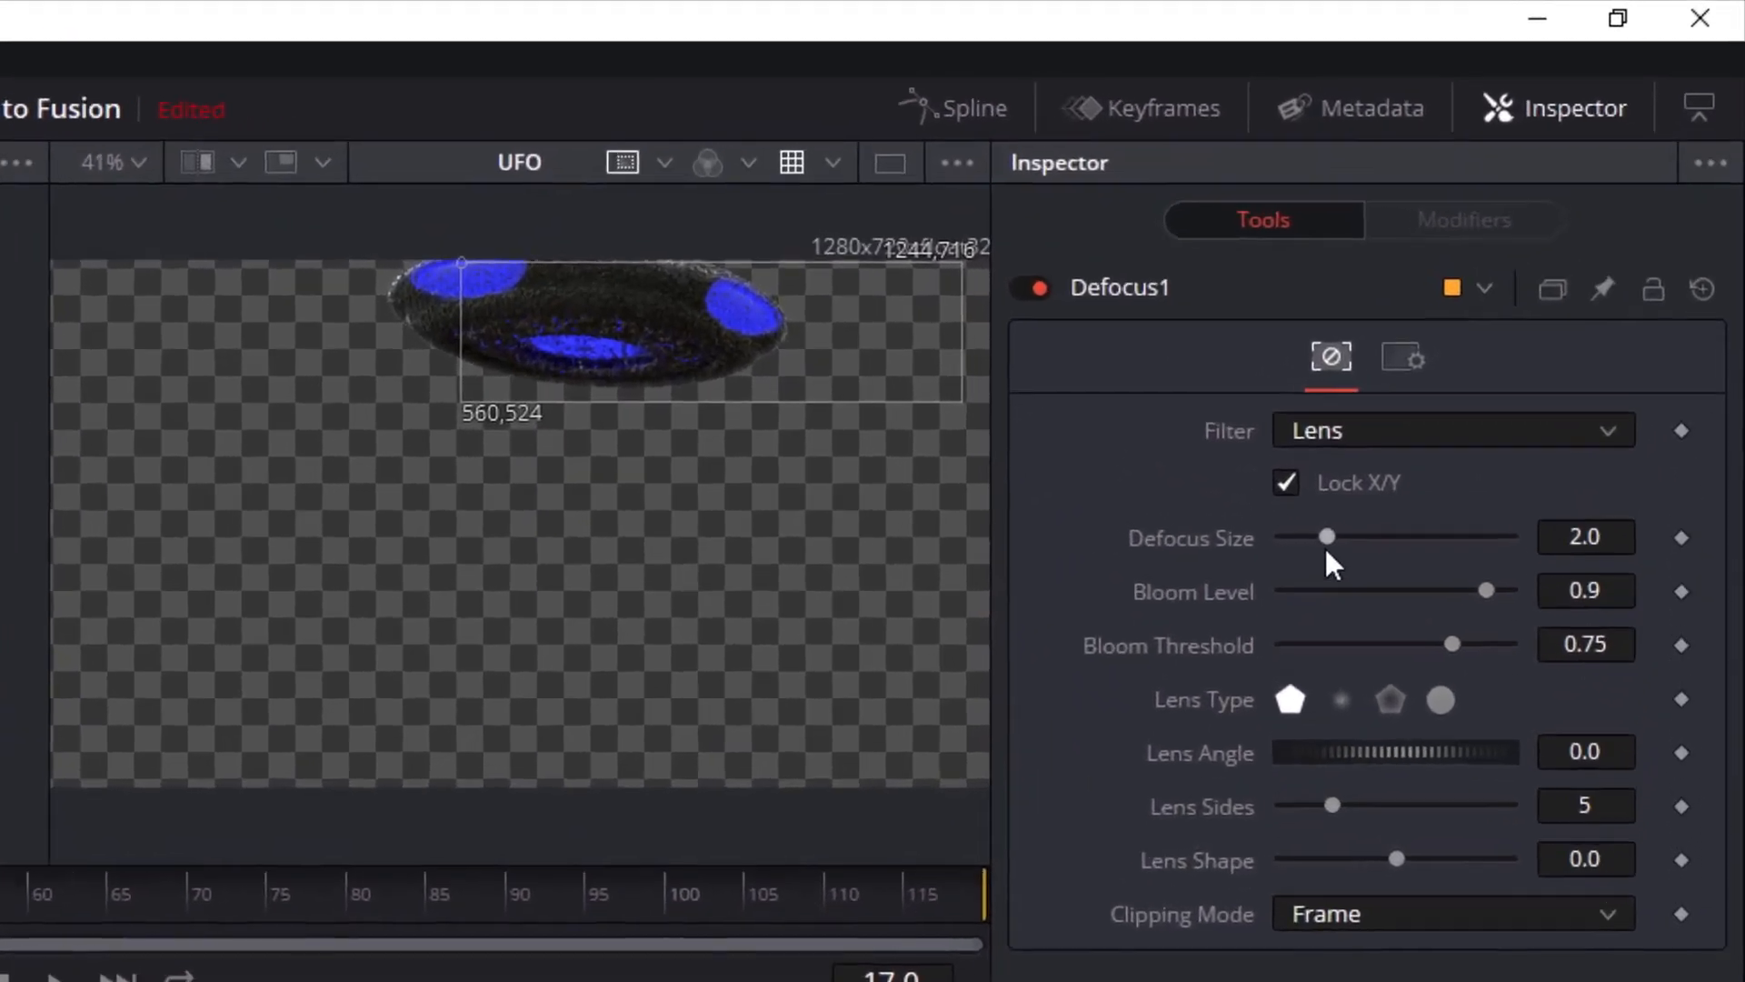
pyautogui.press('2')
# Raise the Defocus Size to 10.0 and settle on 9.13 to test the blur inside the region of interest
pyautogui.click(1491, 327)
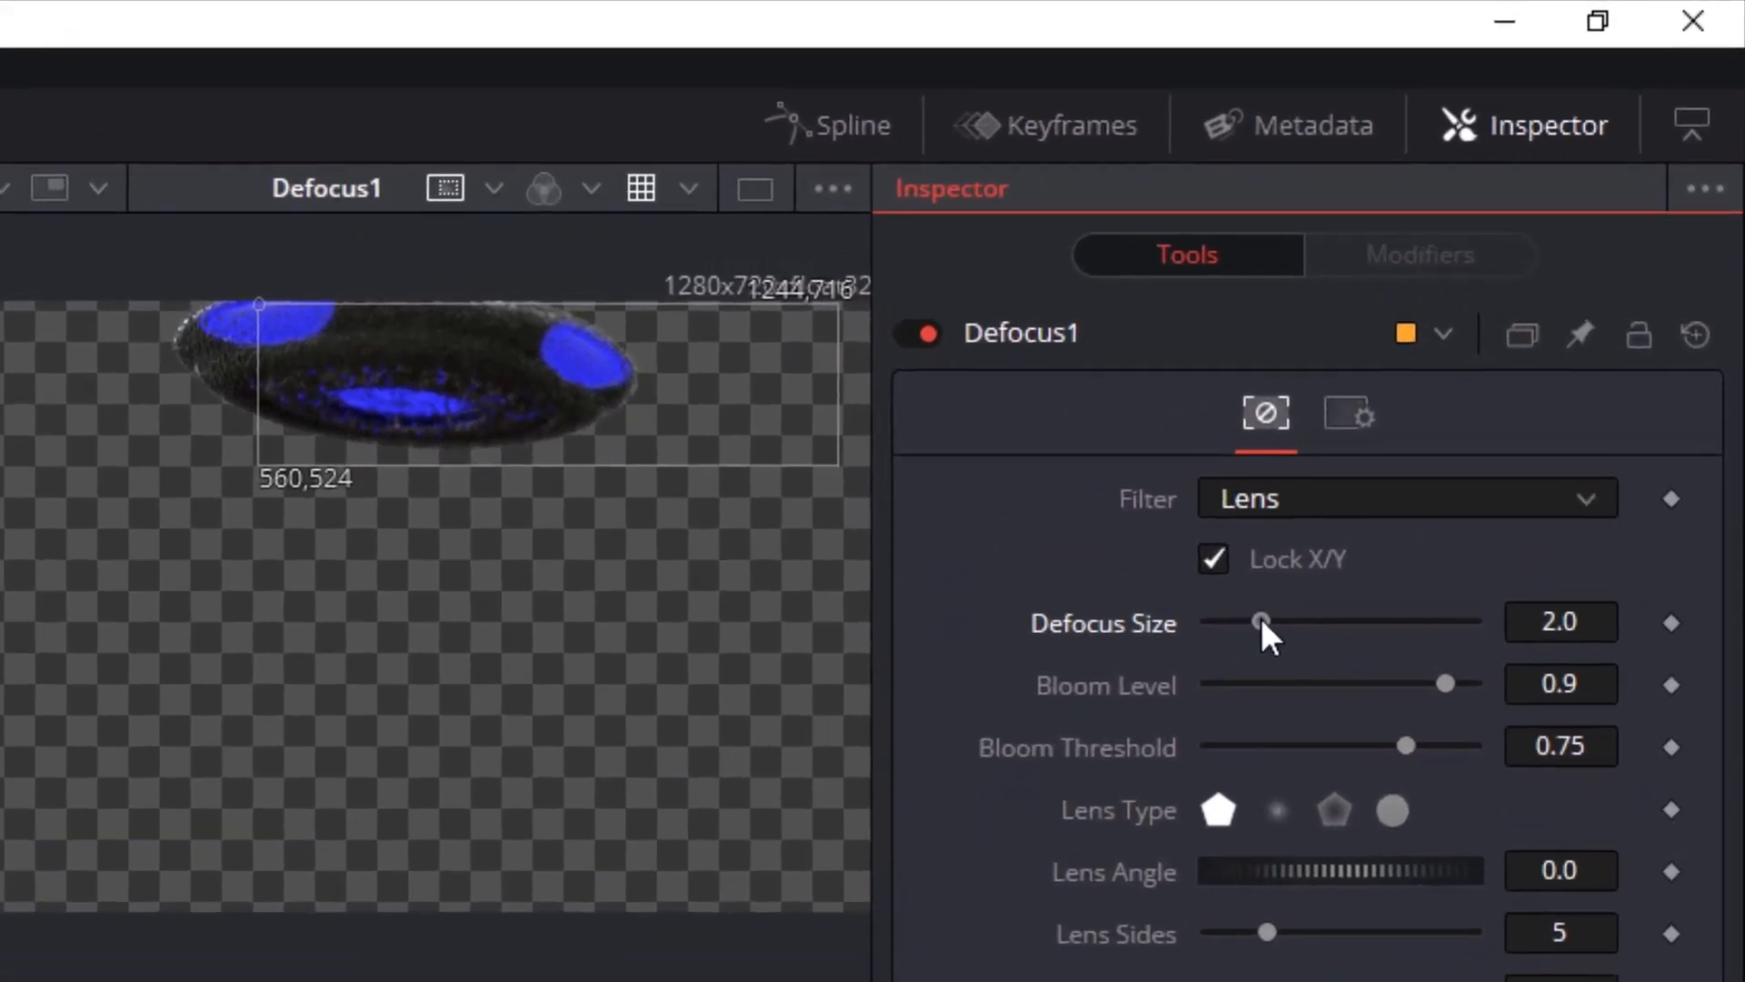
pyautogui.moveTo(1262, 618); pyautogui.dragTo(1612, 640)
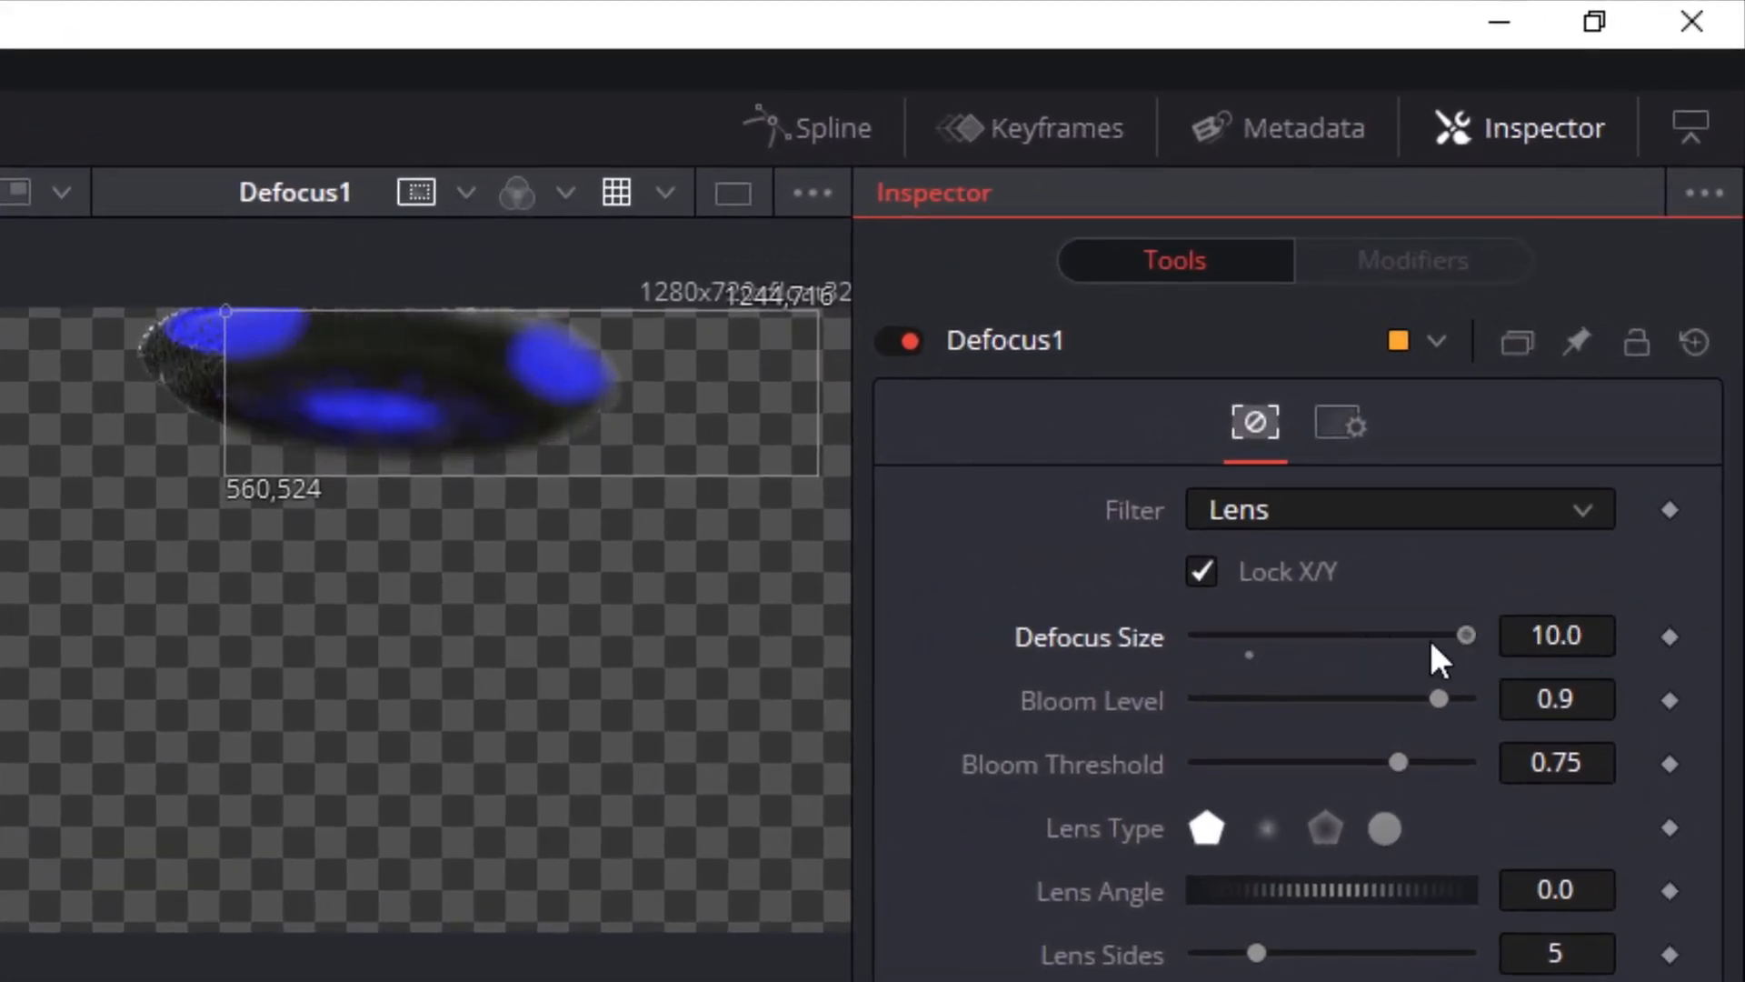
pyautogui.moveTo(1436, 659); pyautogui.dragTo(1586, 663)
pyautogui.moveTo(1460, 646); pyautogui.dragTo(1444, 649)
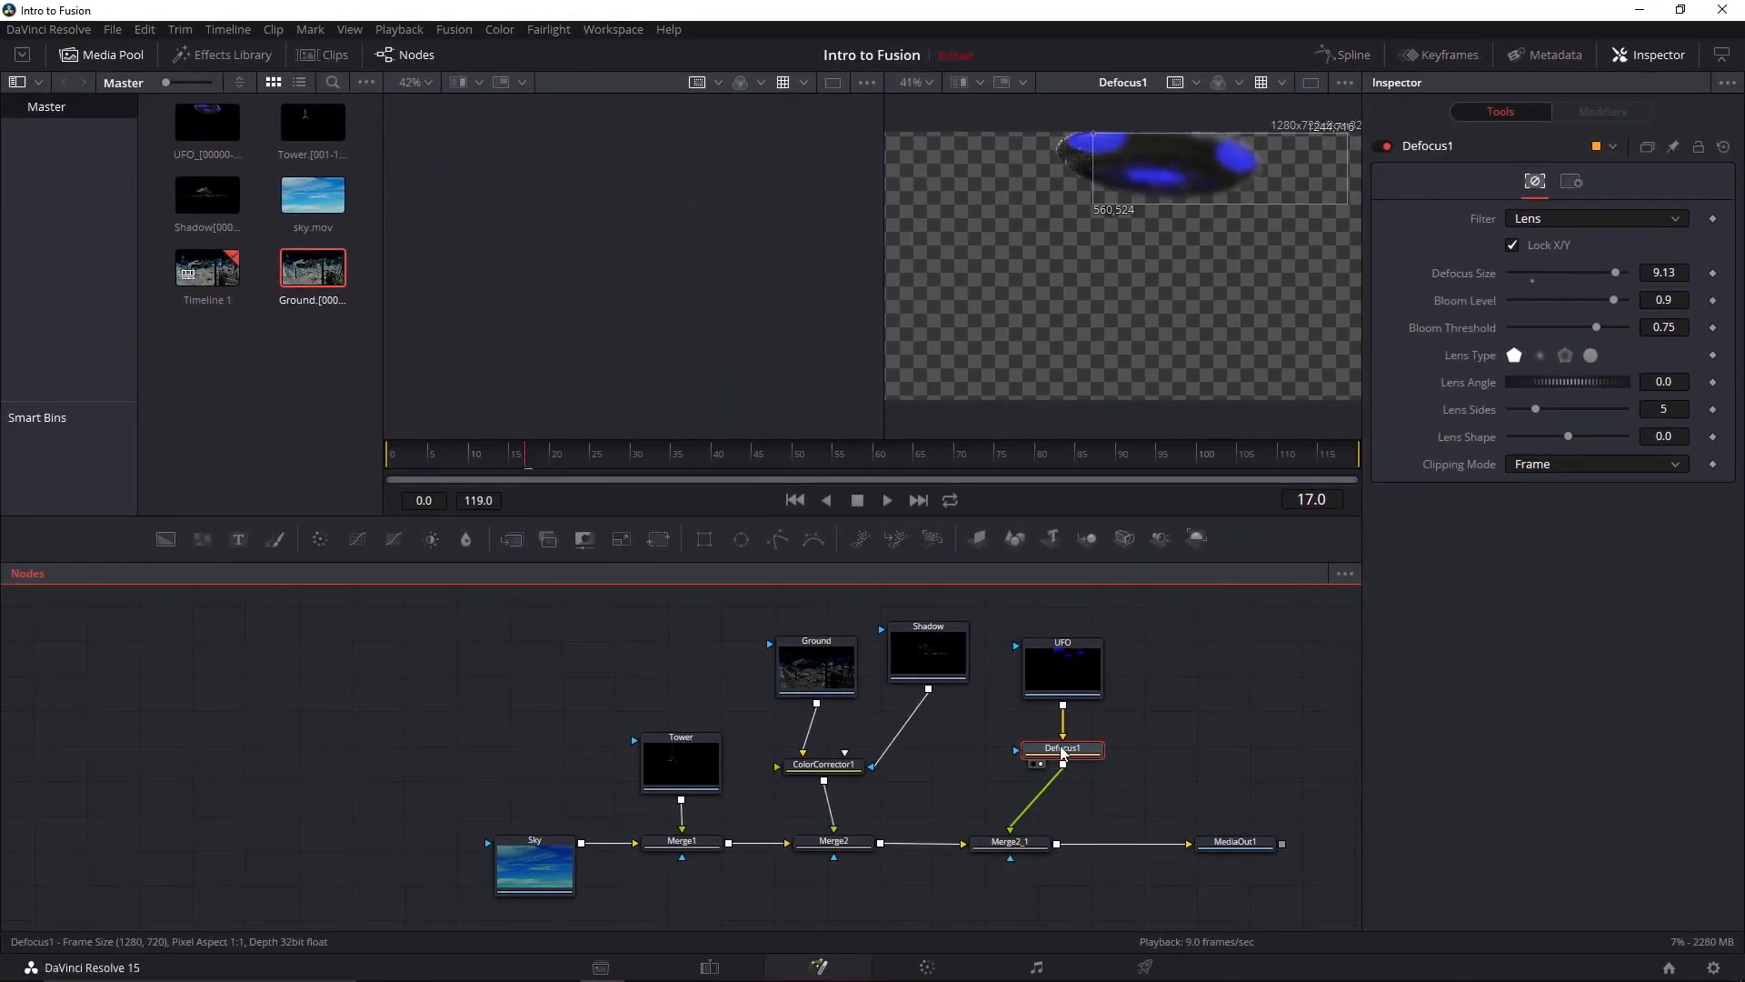
# Delete the Defocus node and turn off the viewer's region of interest
pyautogui.press('Delete')
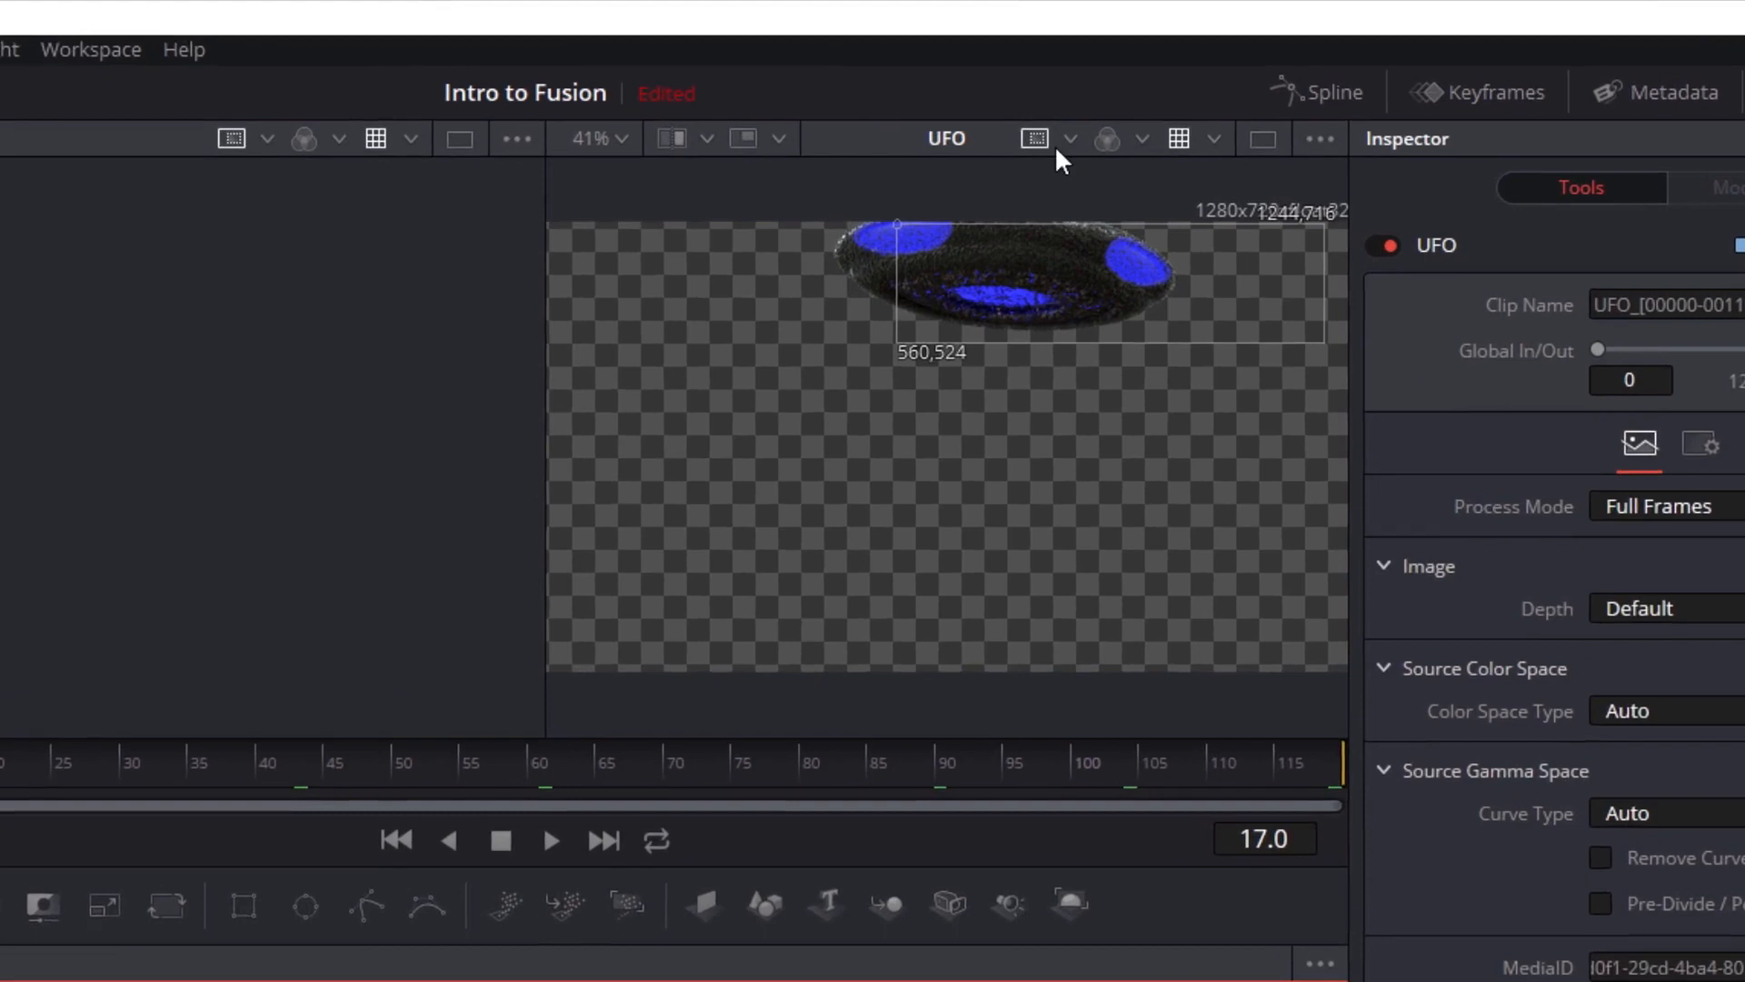
pyautogui.click(1036, 140)
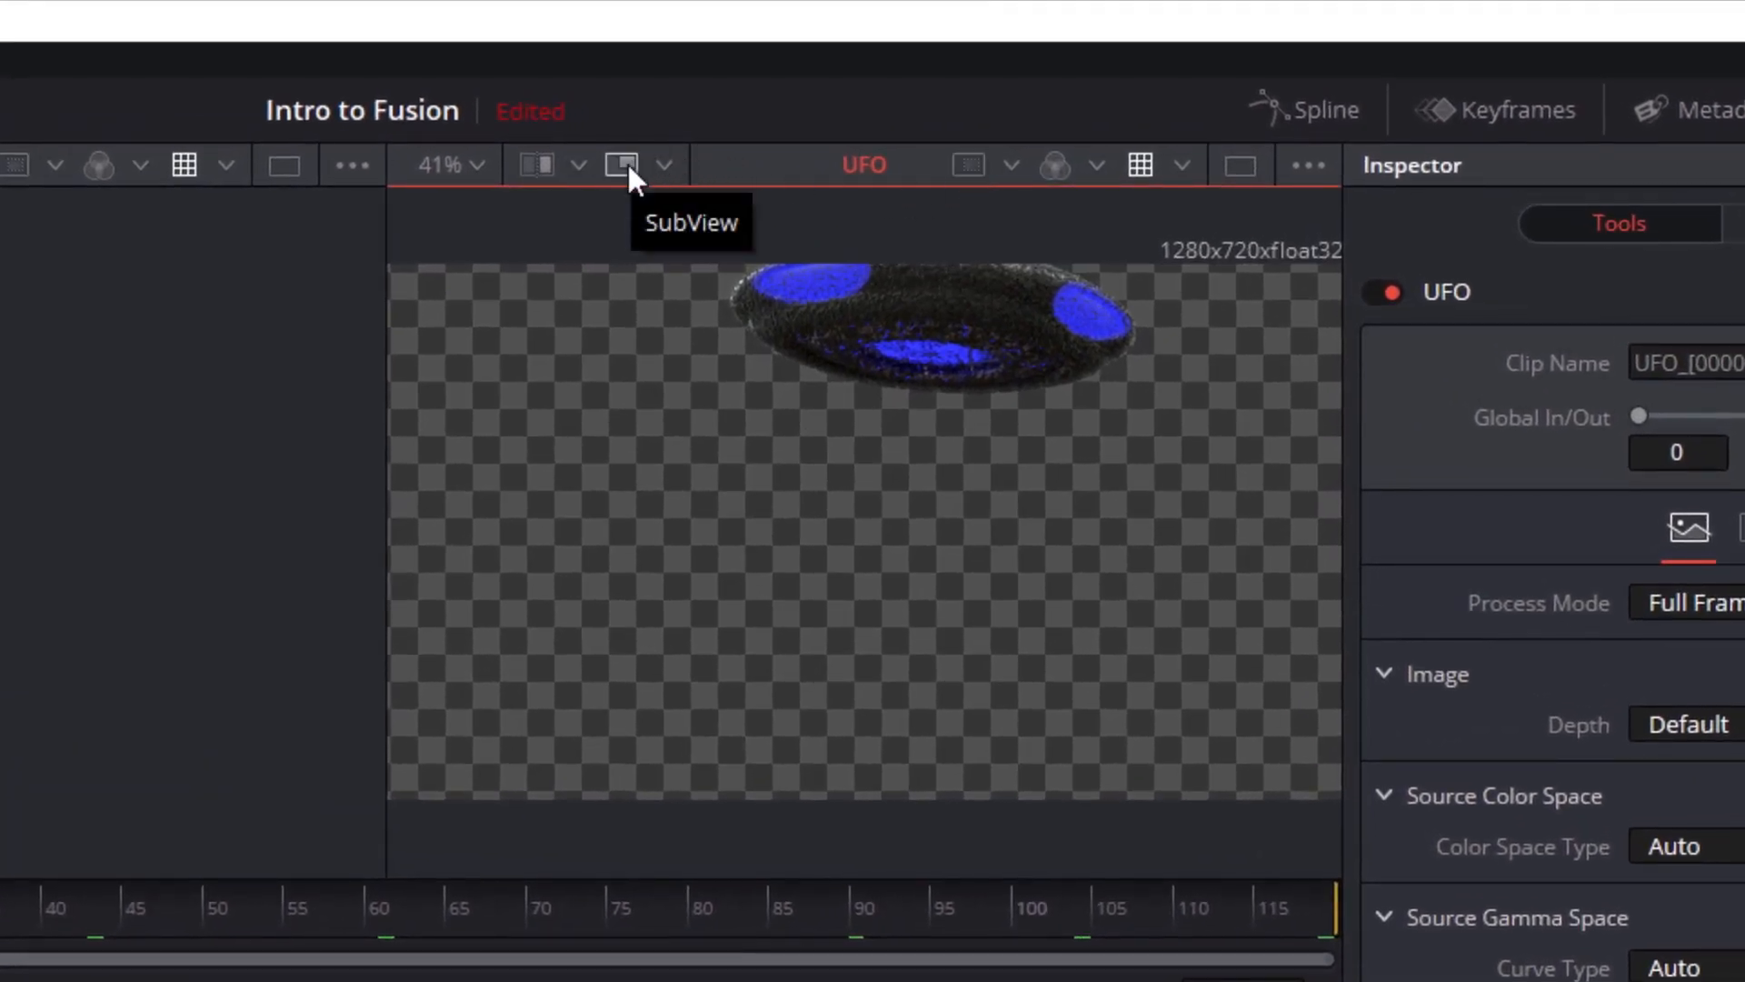
# Show the waveform SubView over the UFO viewer and resize it slightly smaller
pyautogui.click(663, 166)
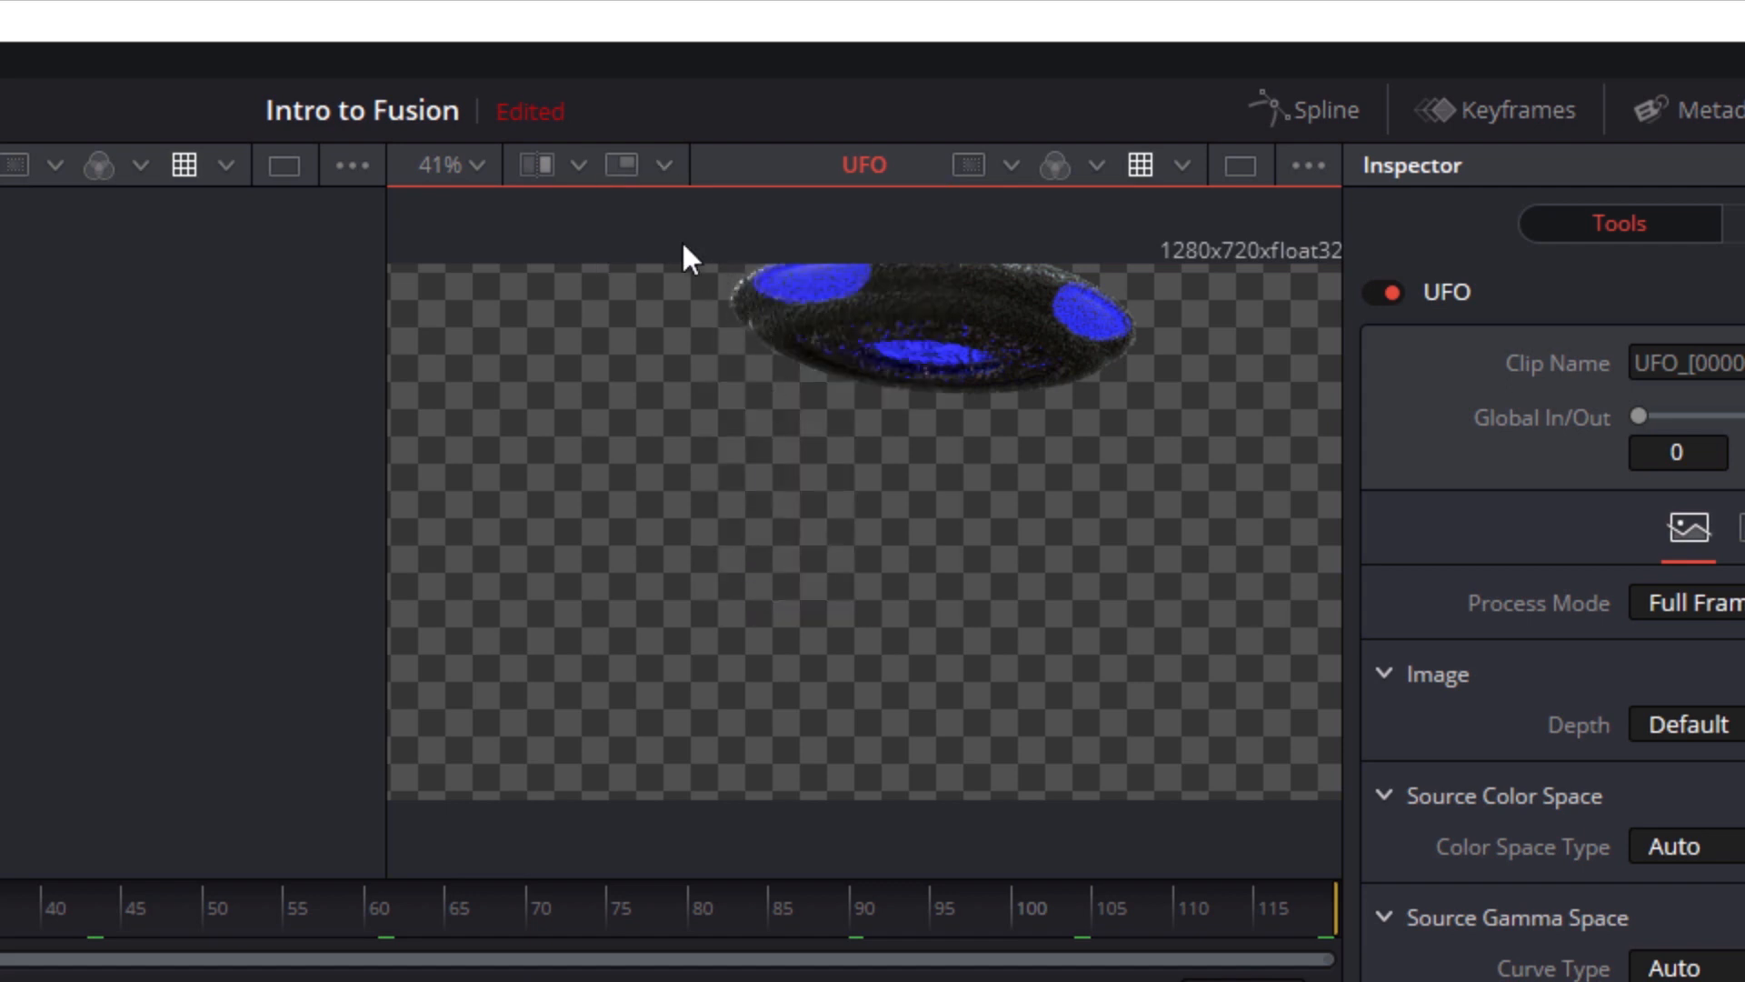
pyautogui.click(627, 169)
pyautogui.moveTo(716, 453)
pyautogui.mouseDown()
pyautogui.moveTo(740, 534)
pyautogui.moveTo(1025, 615)
pyautogui.moveTo(704, 434)
pyautogui.mouseUp()
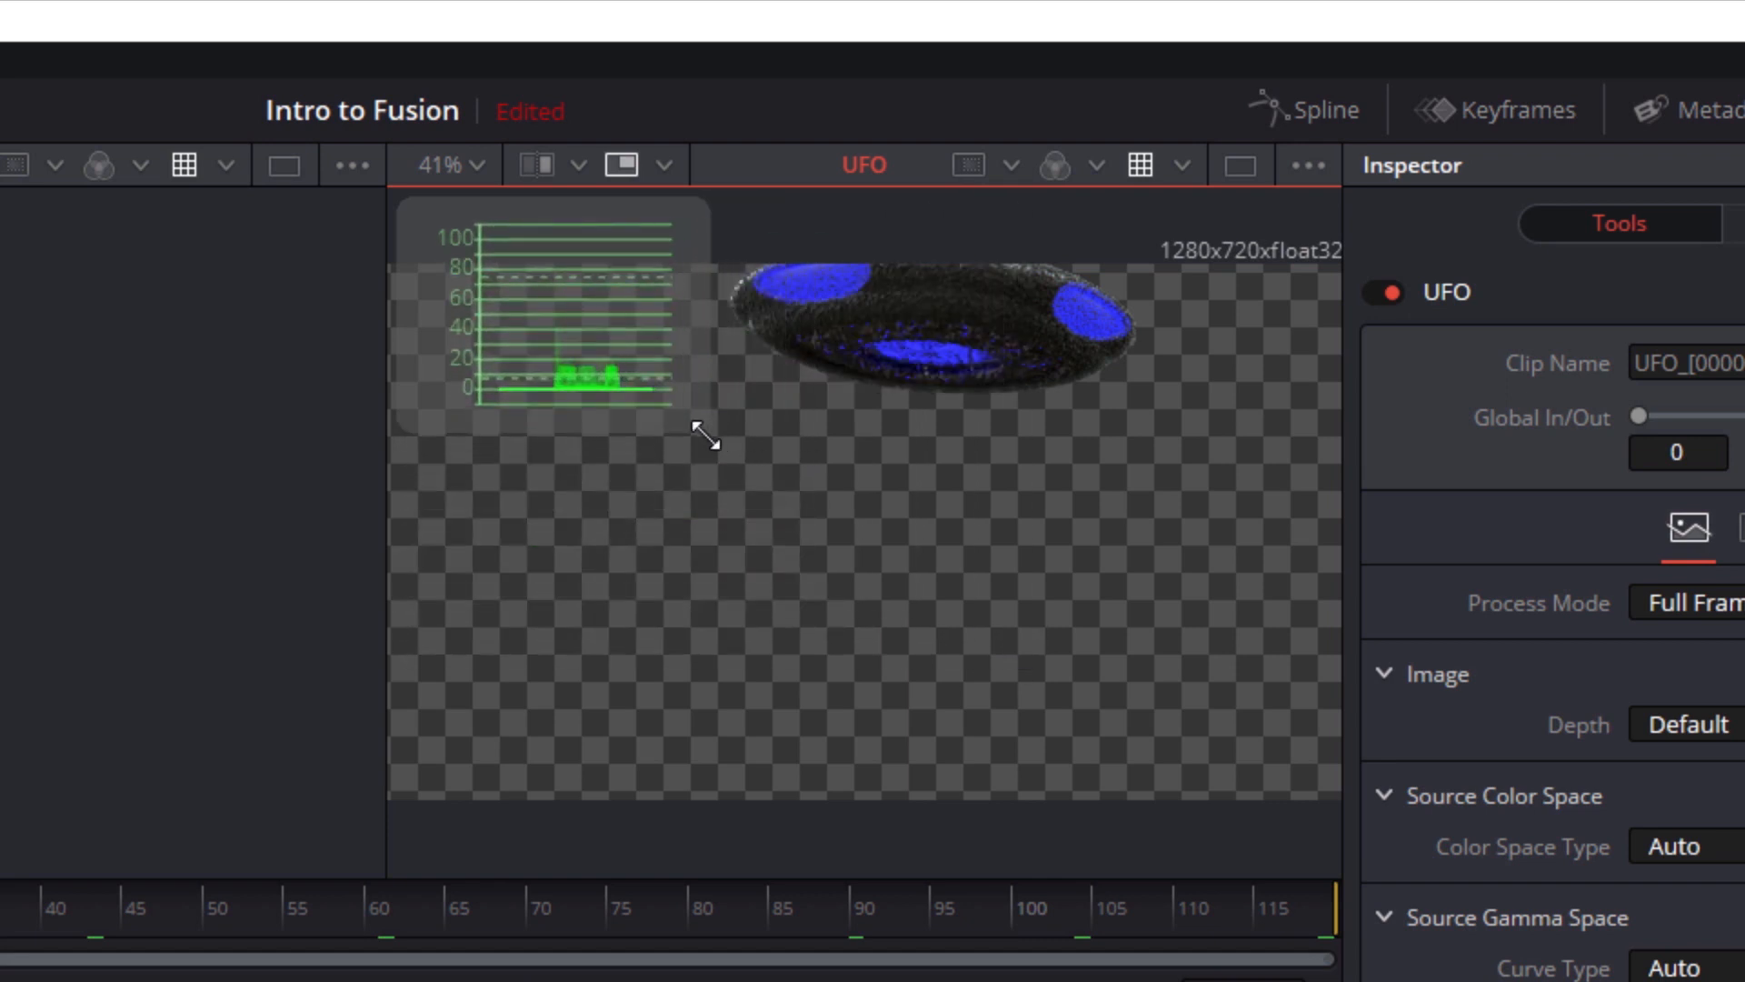
# Switch the UFO viewer to its B view and load the color corrector node into it
pyautogui.click(579, 167)
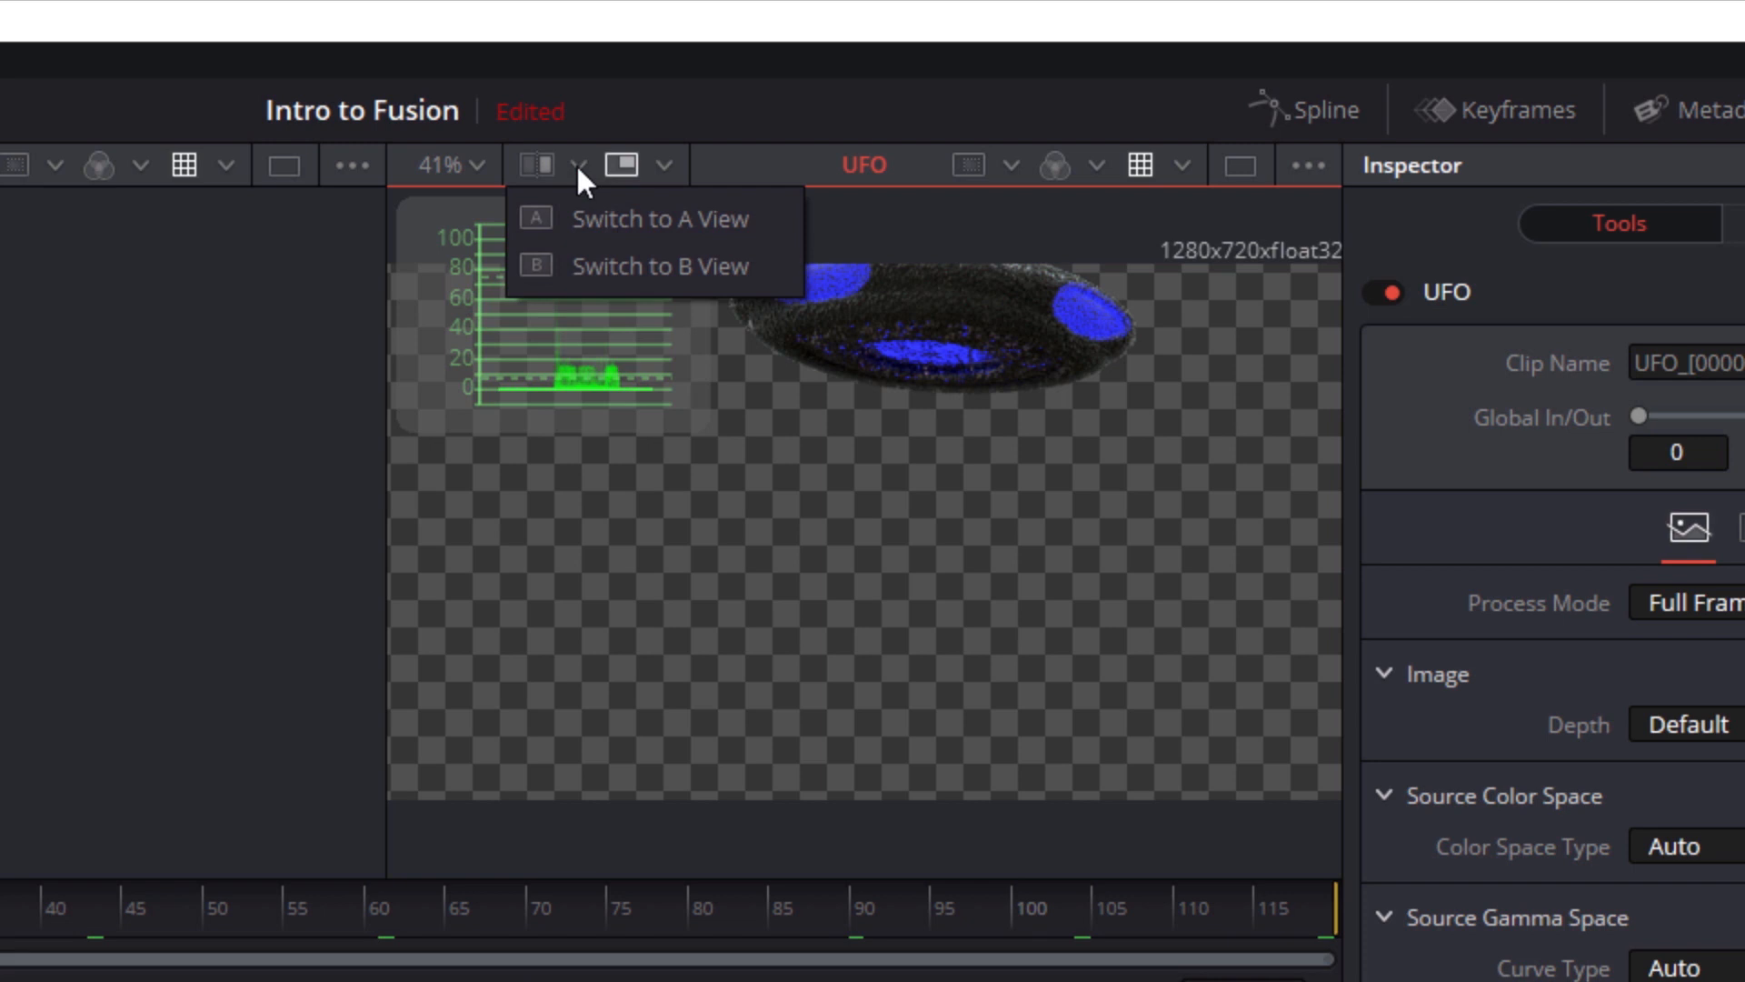
pyautogui.click(588, 218)
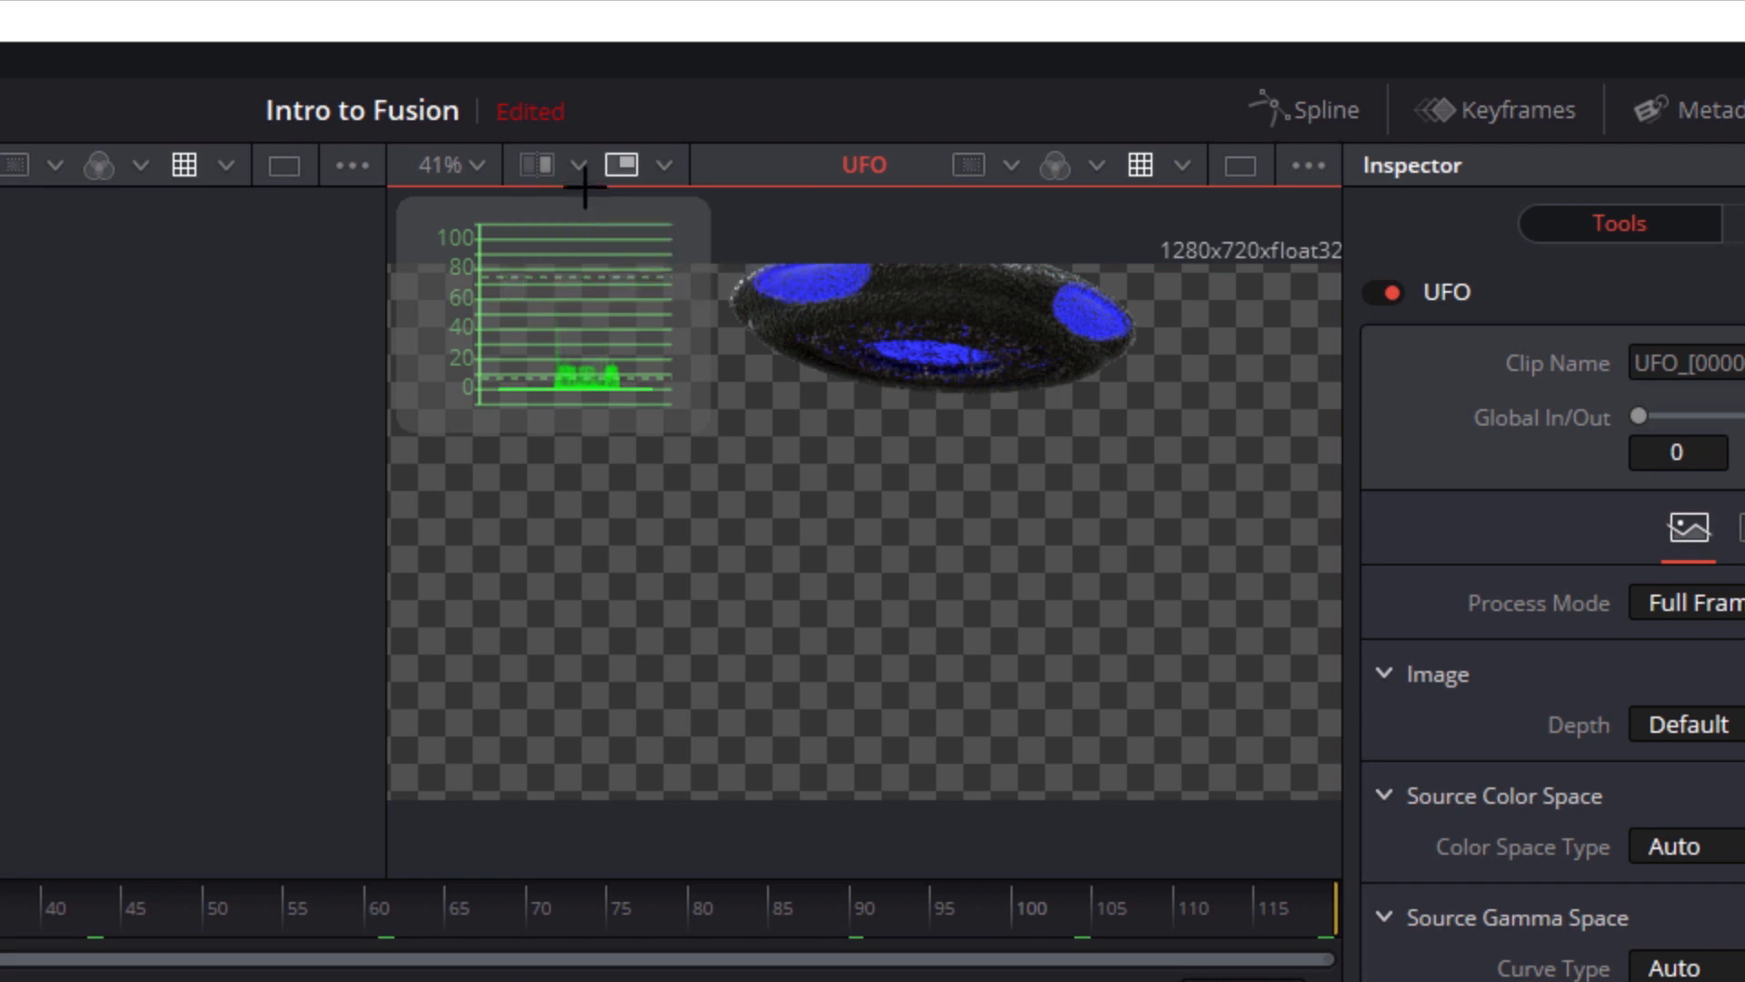
pyautogui.click(579, 171)
pyautogui.click(637, 265)
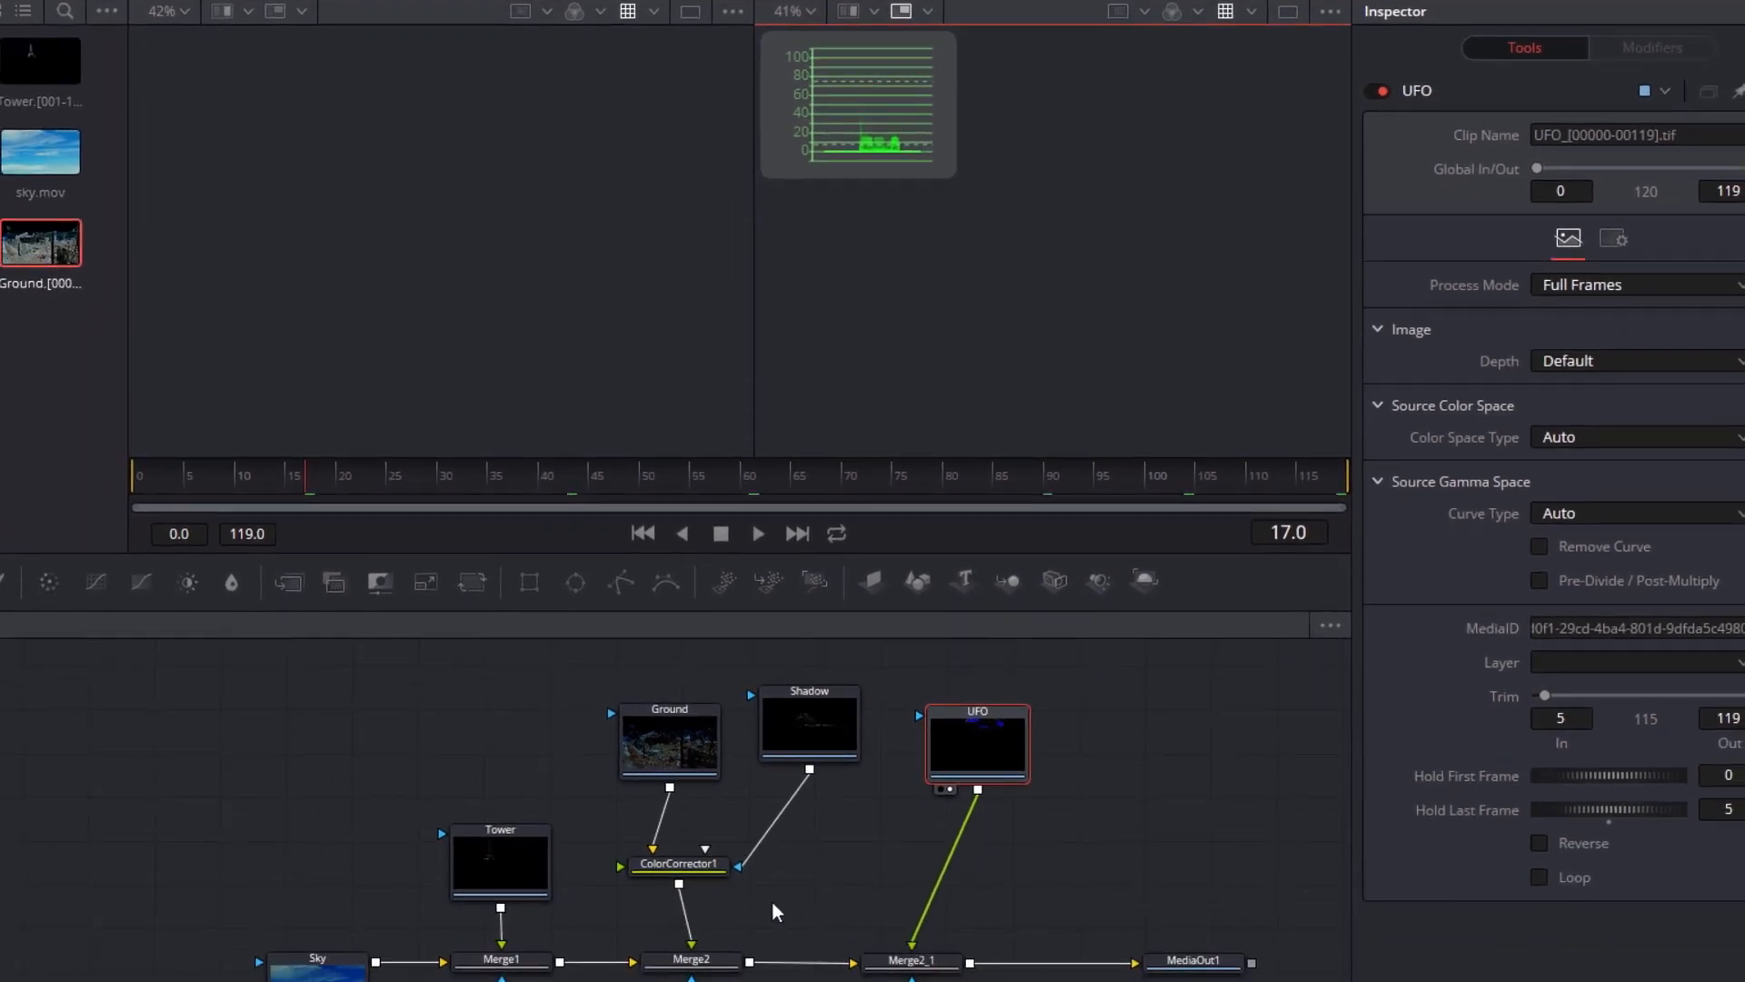
pyautogui.click(695, 866)
pyautogui.press('2')
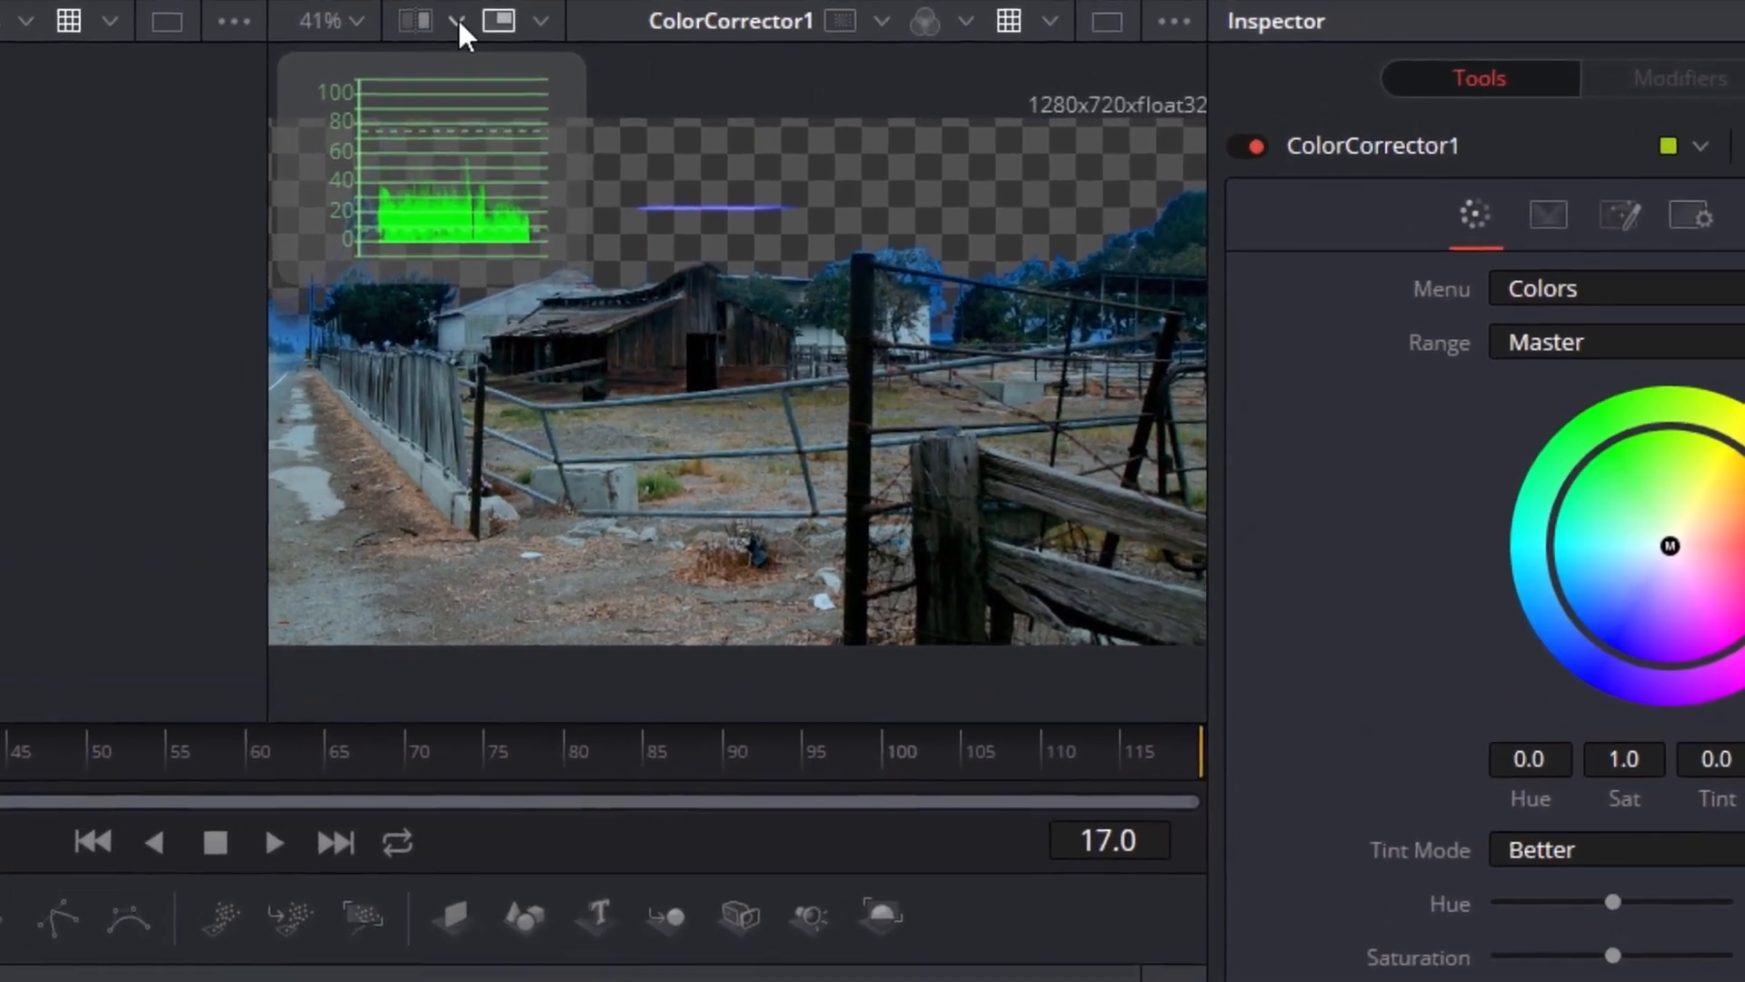
# Compare the UFO and color-corrected ground images by switching back and forth between the A and B views
pyautogui.click(457, 25)
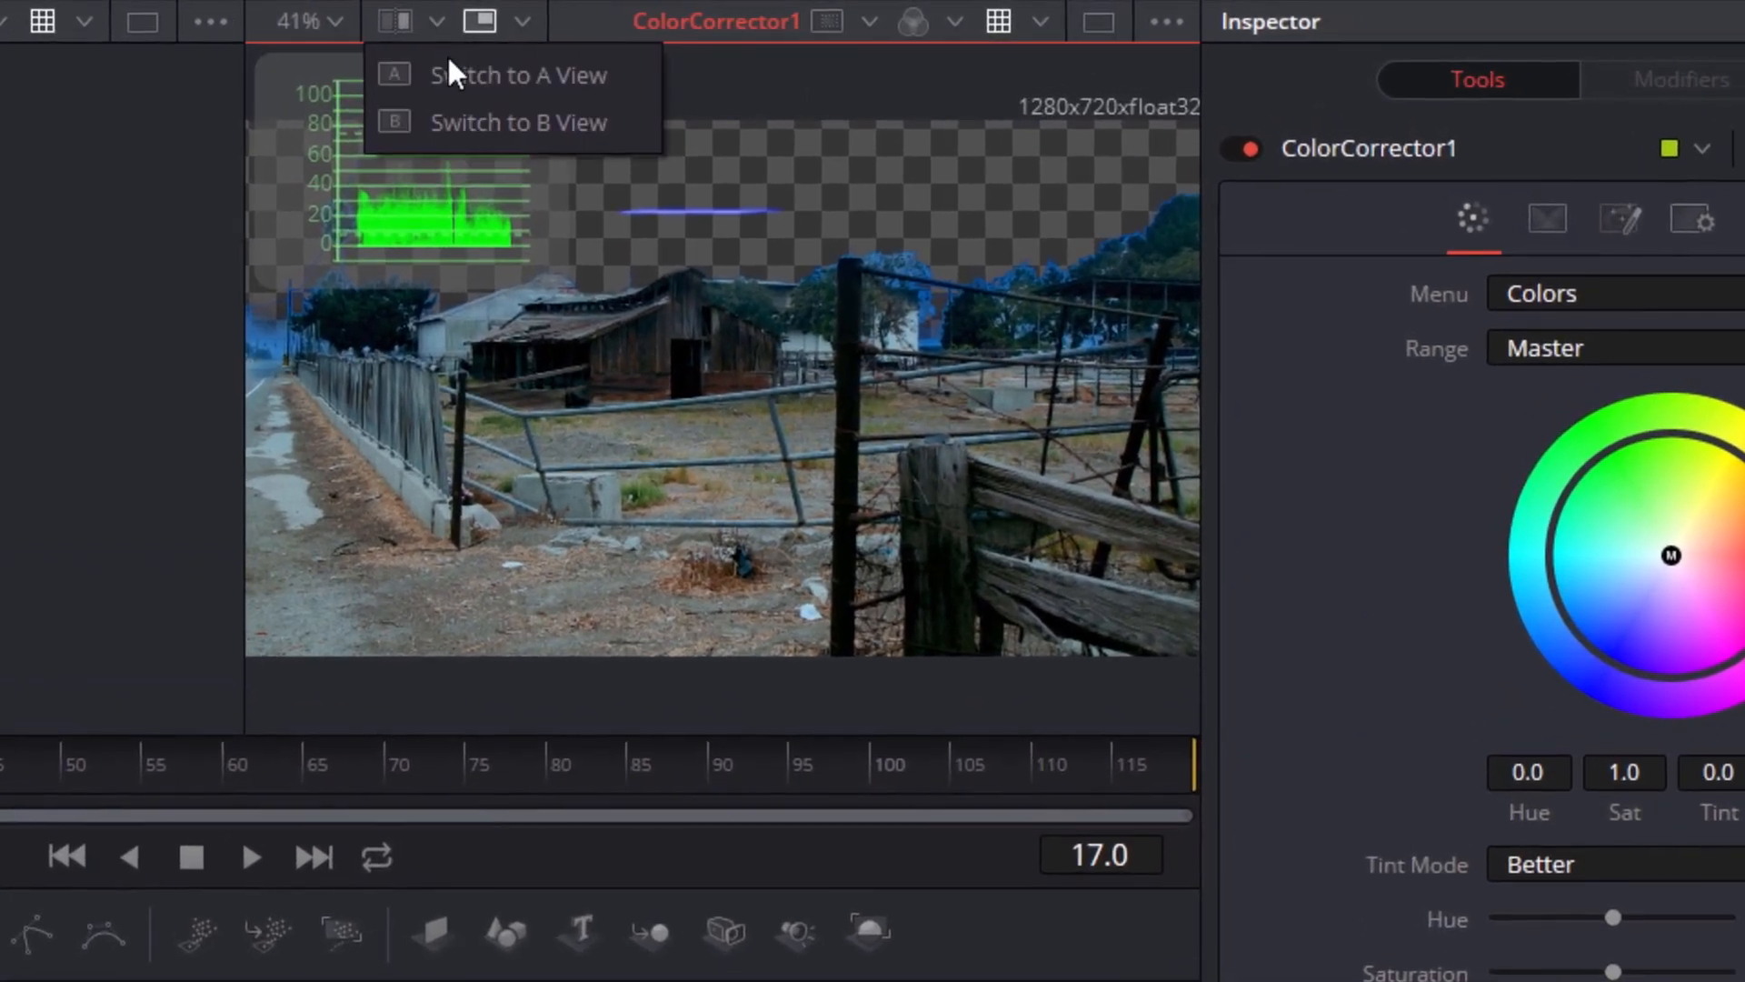
pyautogui.click(451, 72)
pyautogui.click(439, 26)
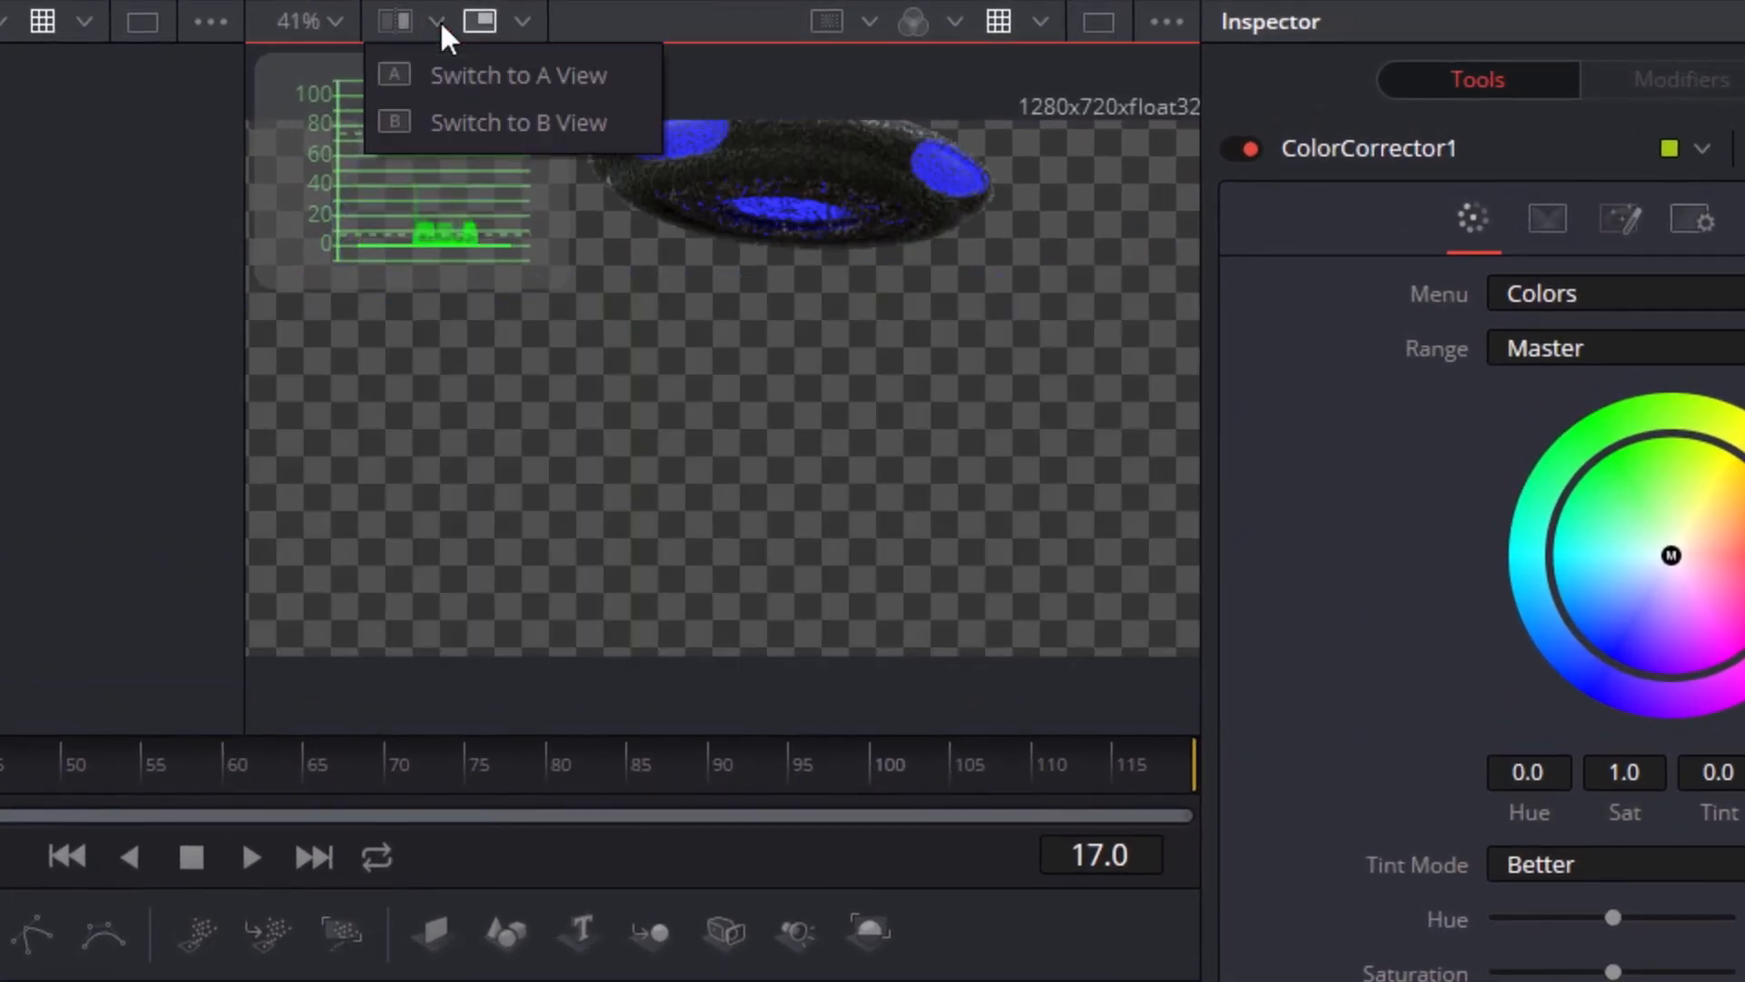
pyautogui.click(454, 118)
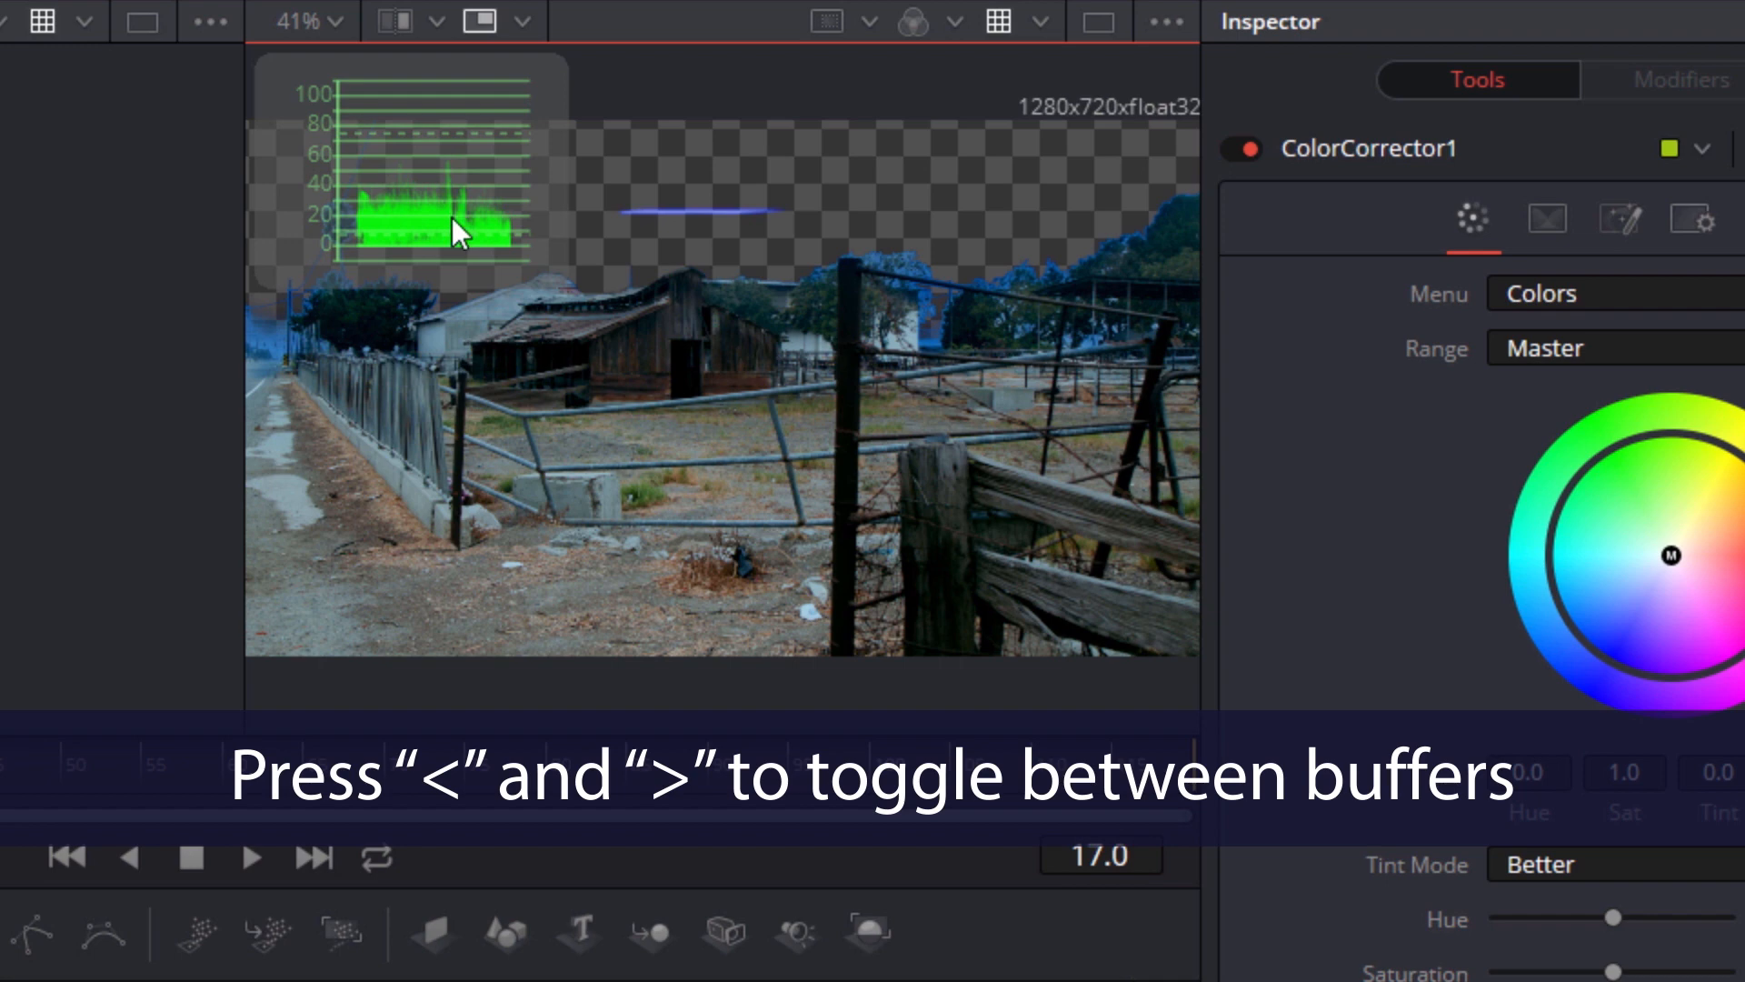
pyautogui.press(',')
pyautogui.press('.')
pyautogui.press(',')
pyautogui.press('.')
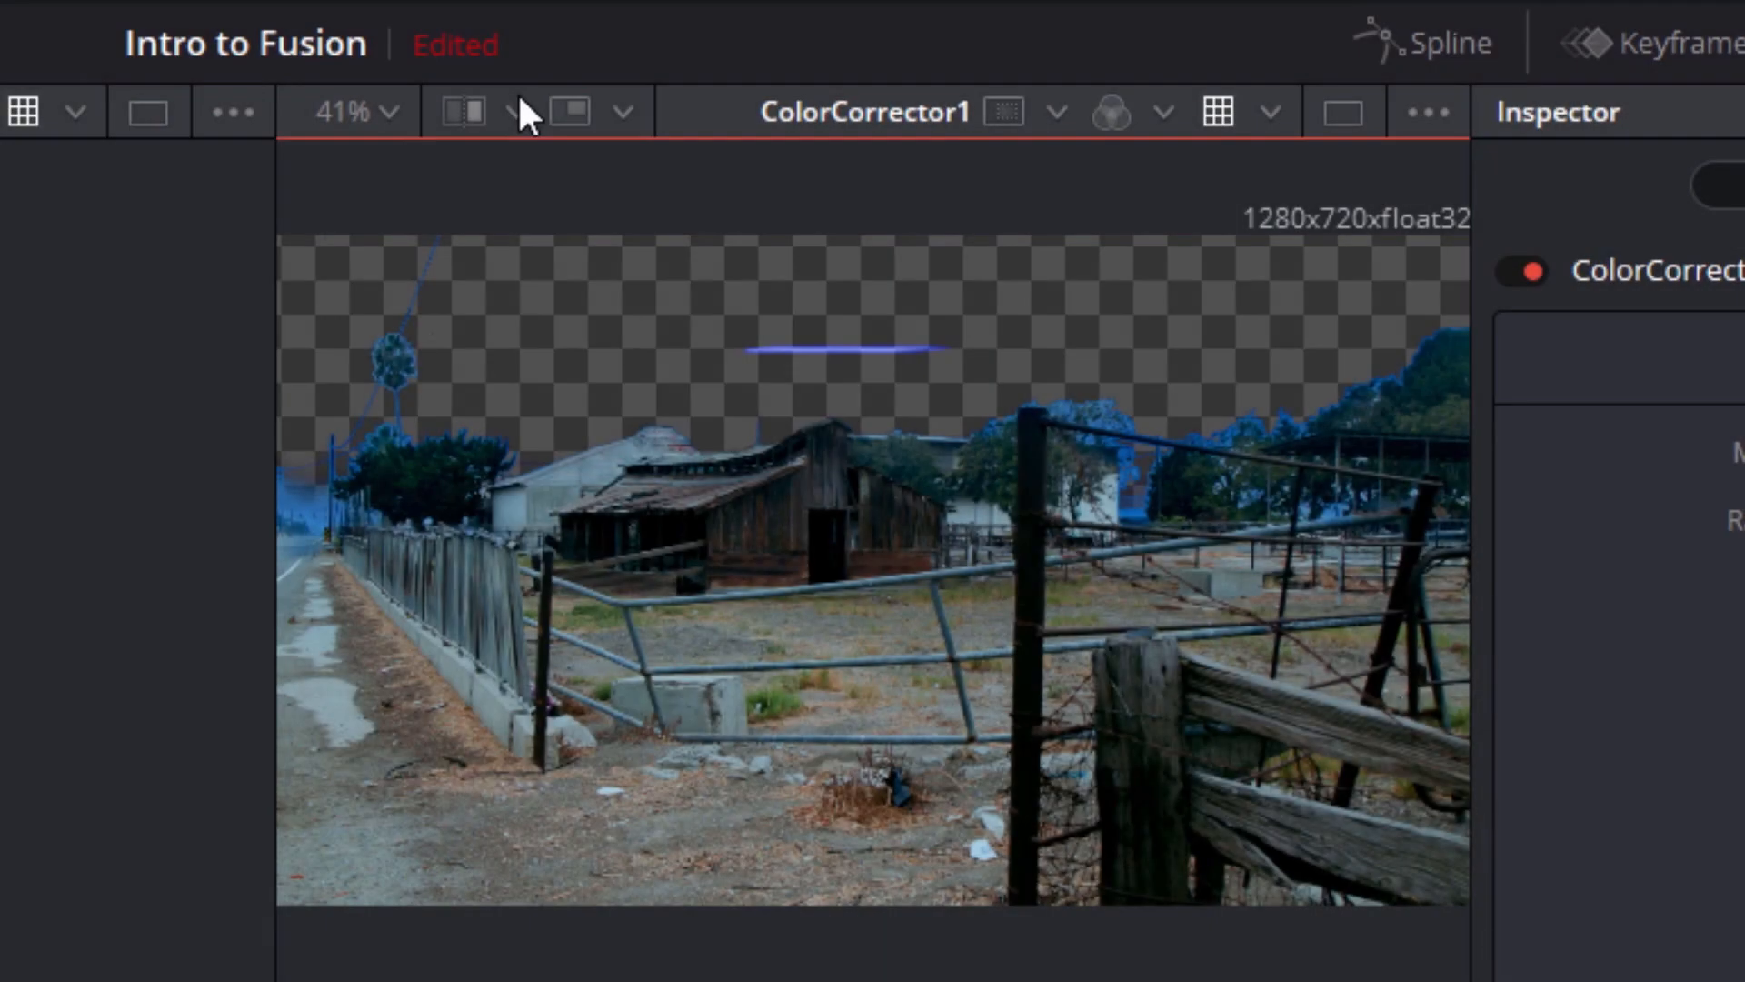
# Set the zoom level of the viewer showing the color-corrected ground to 100%
pyautogui.click(393, 109)
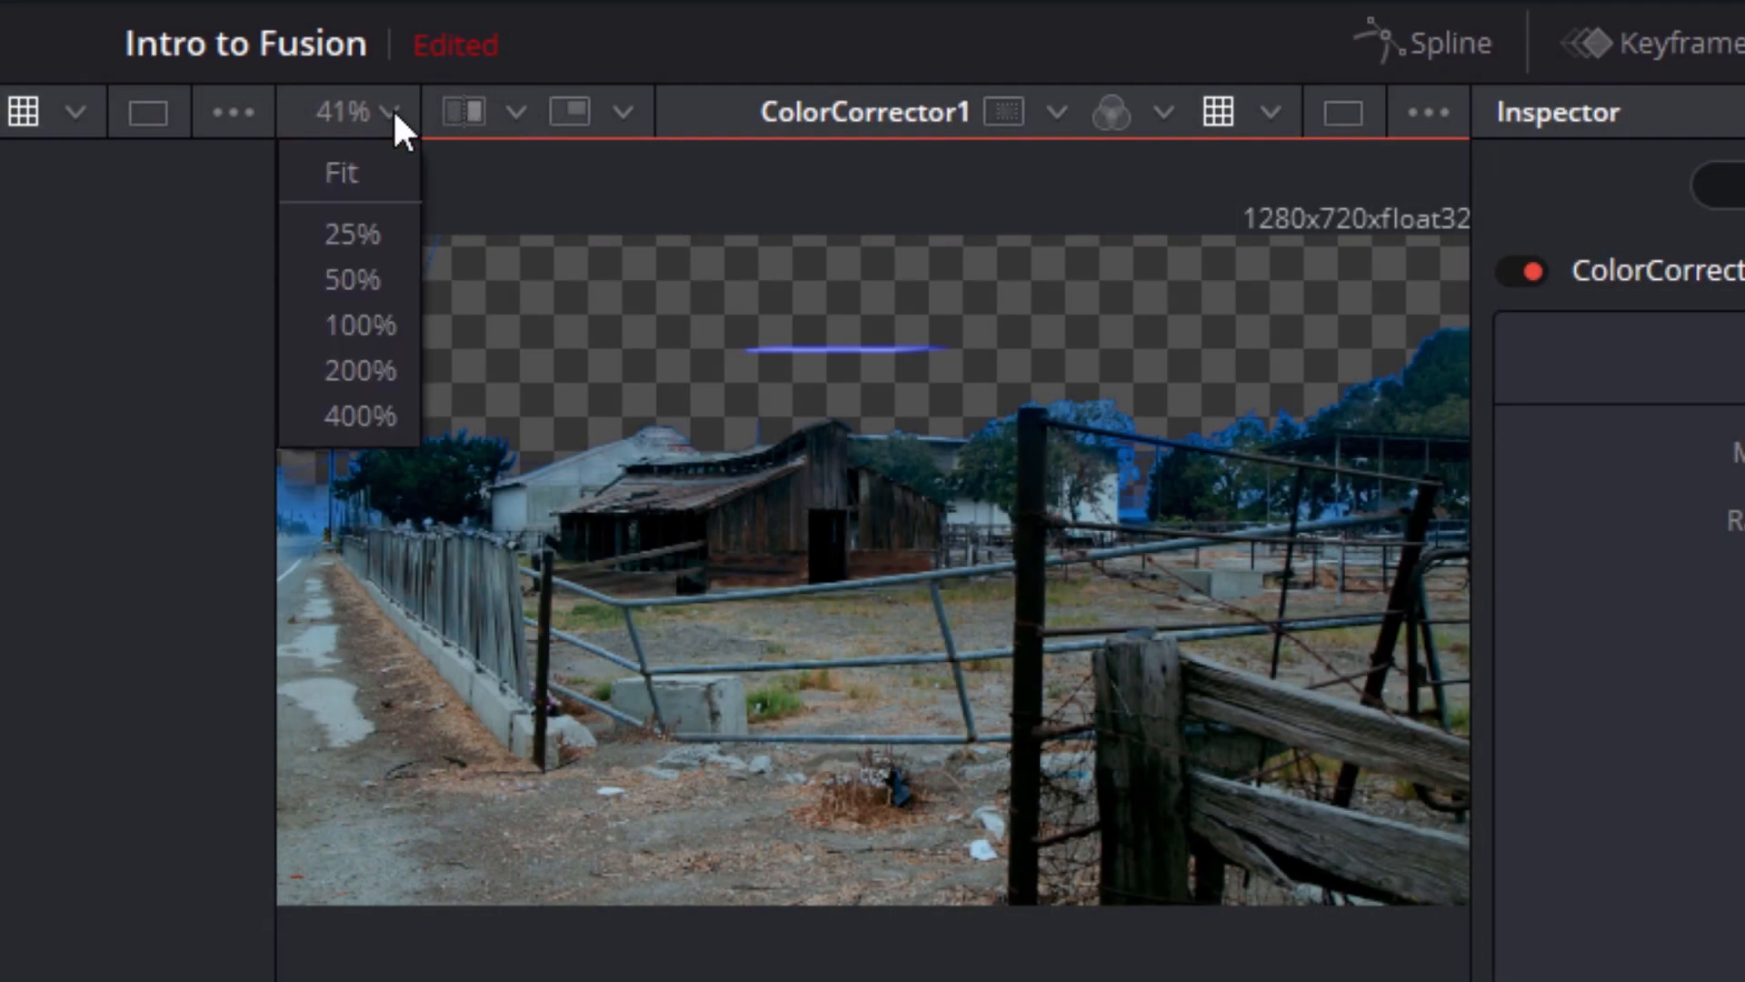
pyautogui.click(369, 324)
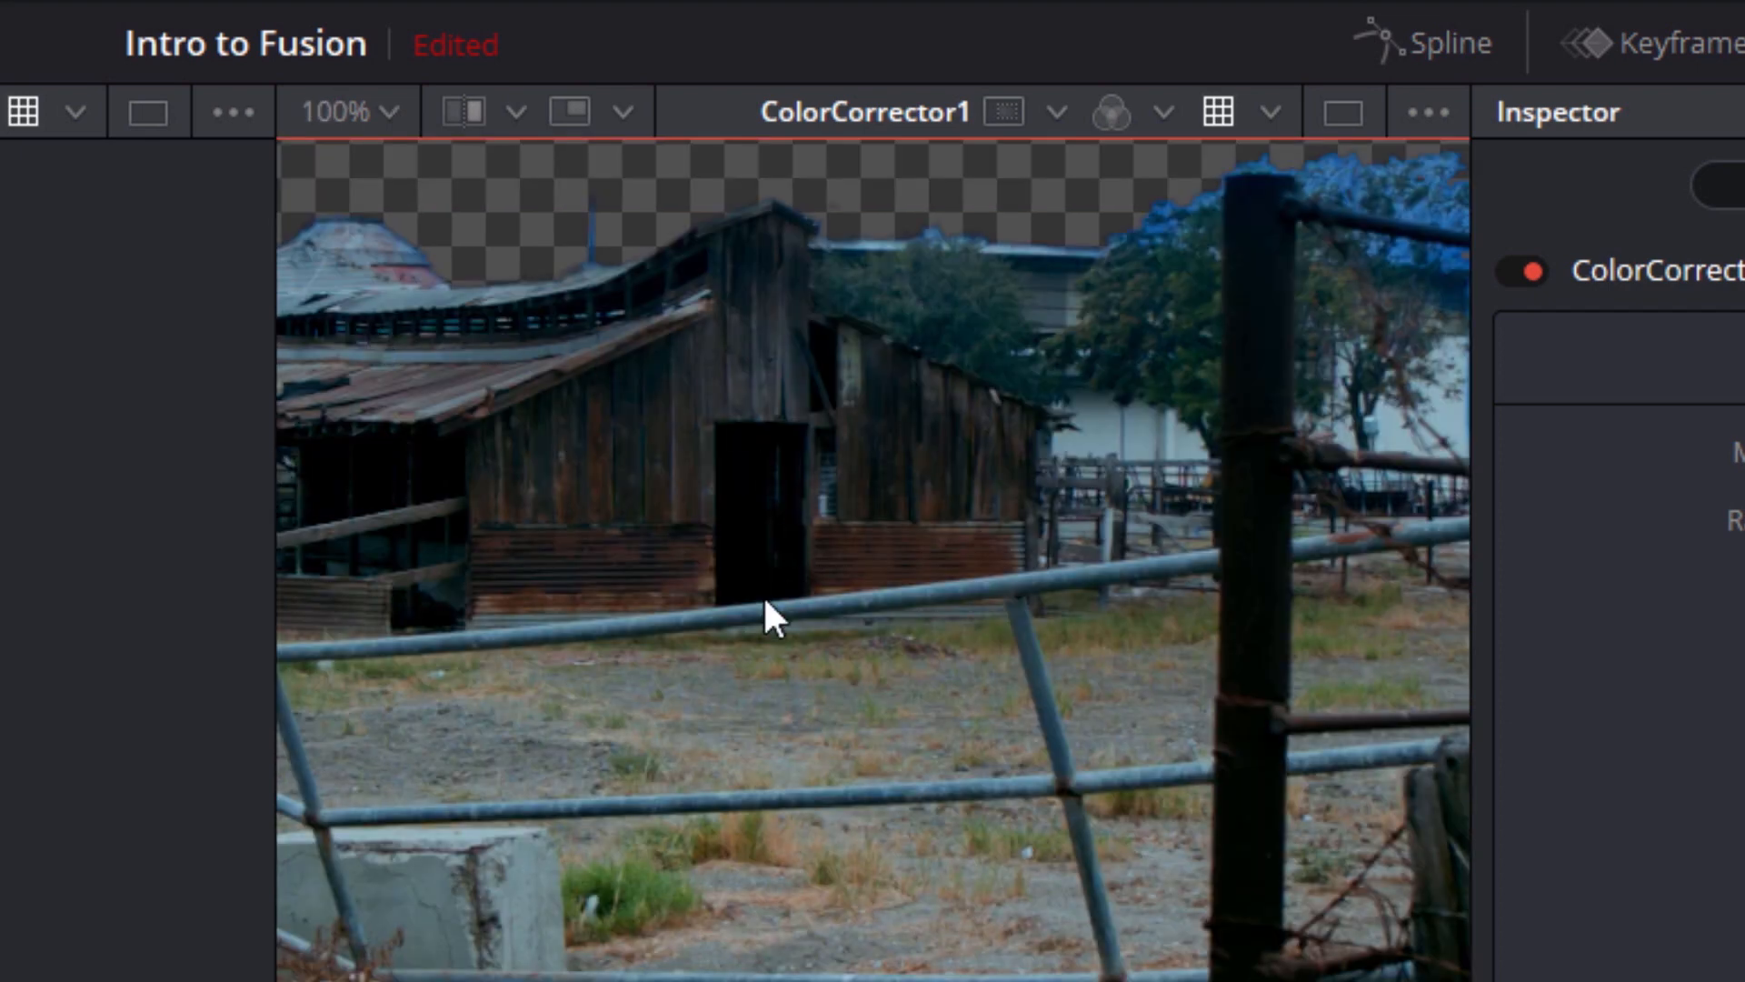
# Fit the image in the viewer, load the MediaOut1 node into it and move the playhead to frame 0
pyautogui.hotkey('ctrl', 'f')
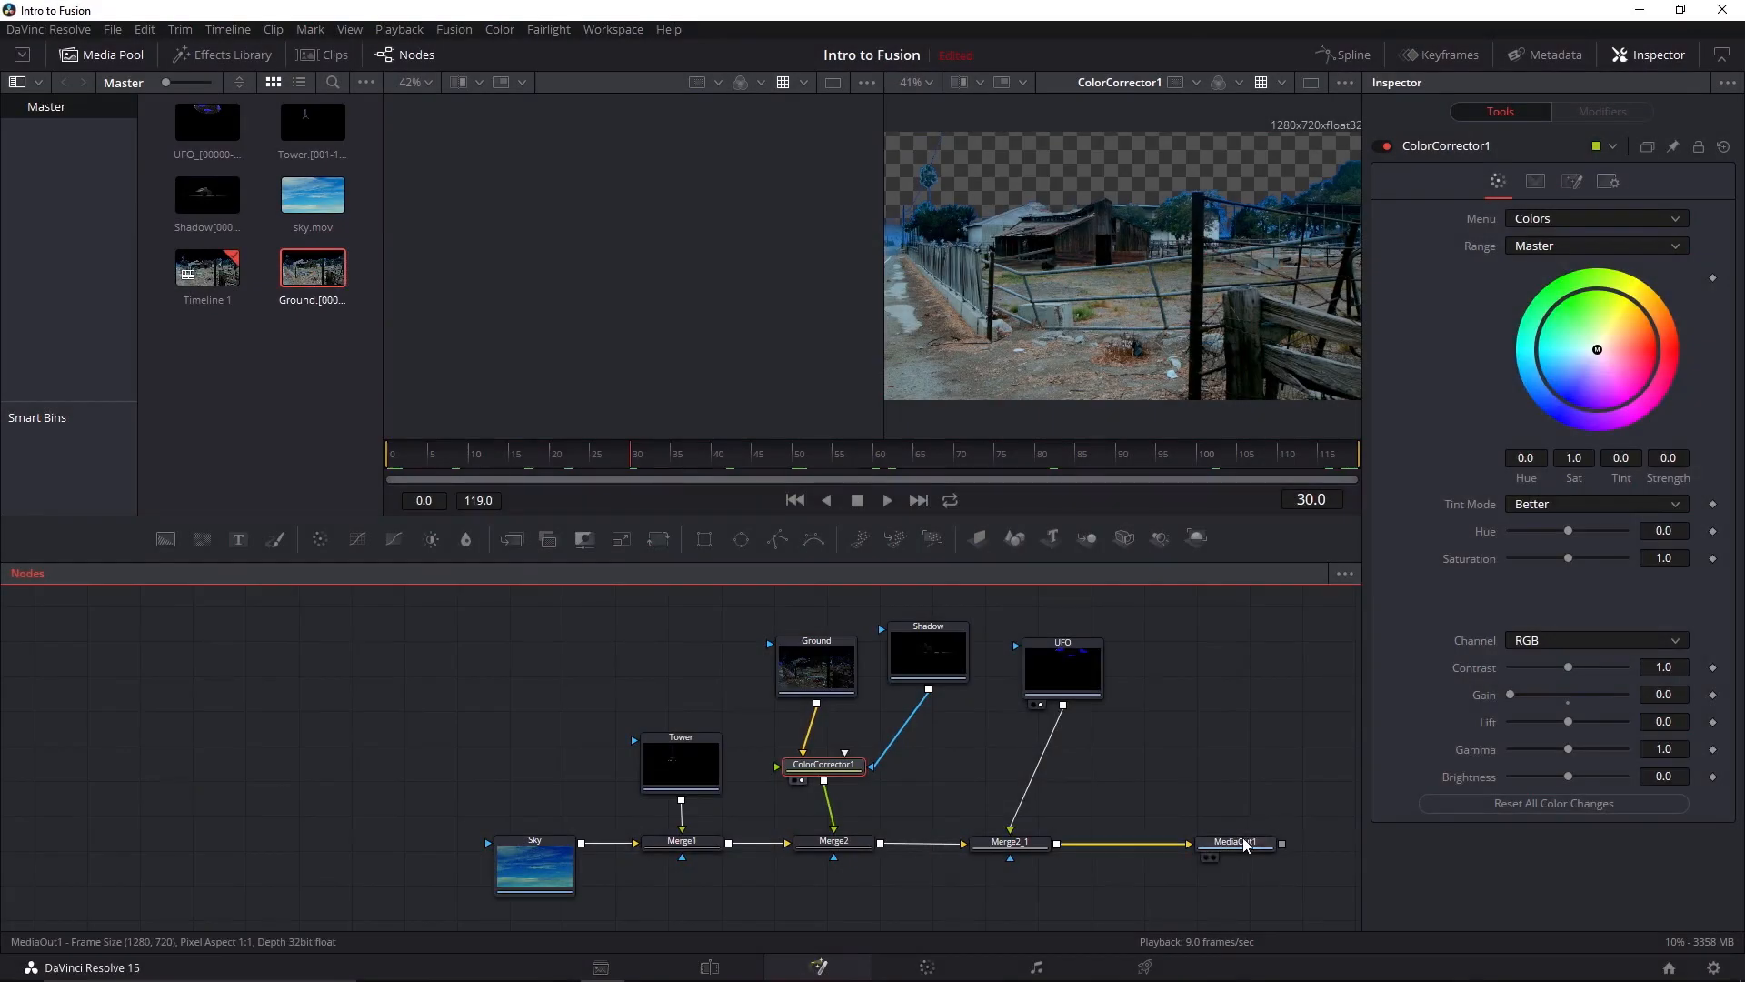
pyautogui.click(1246, 844)
pyautogui.press('2')
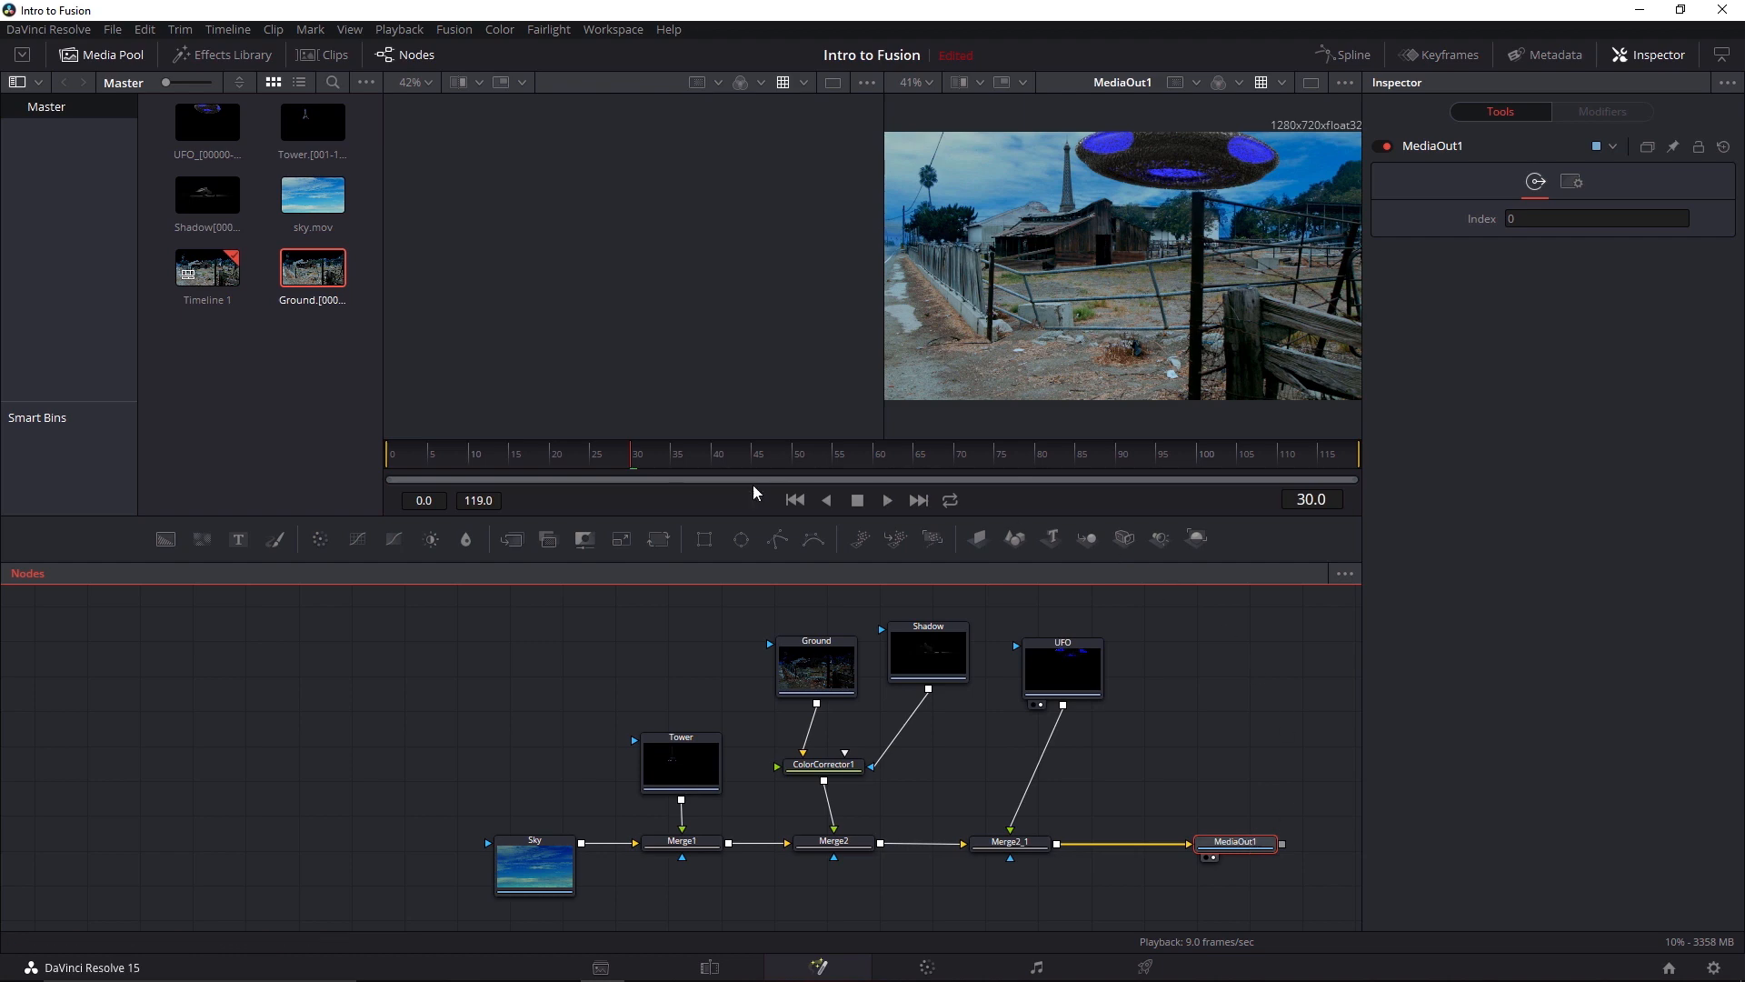
pyautogui.moveTo(639, 467); pyautogui.dragTo(378, 452)
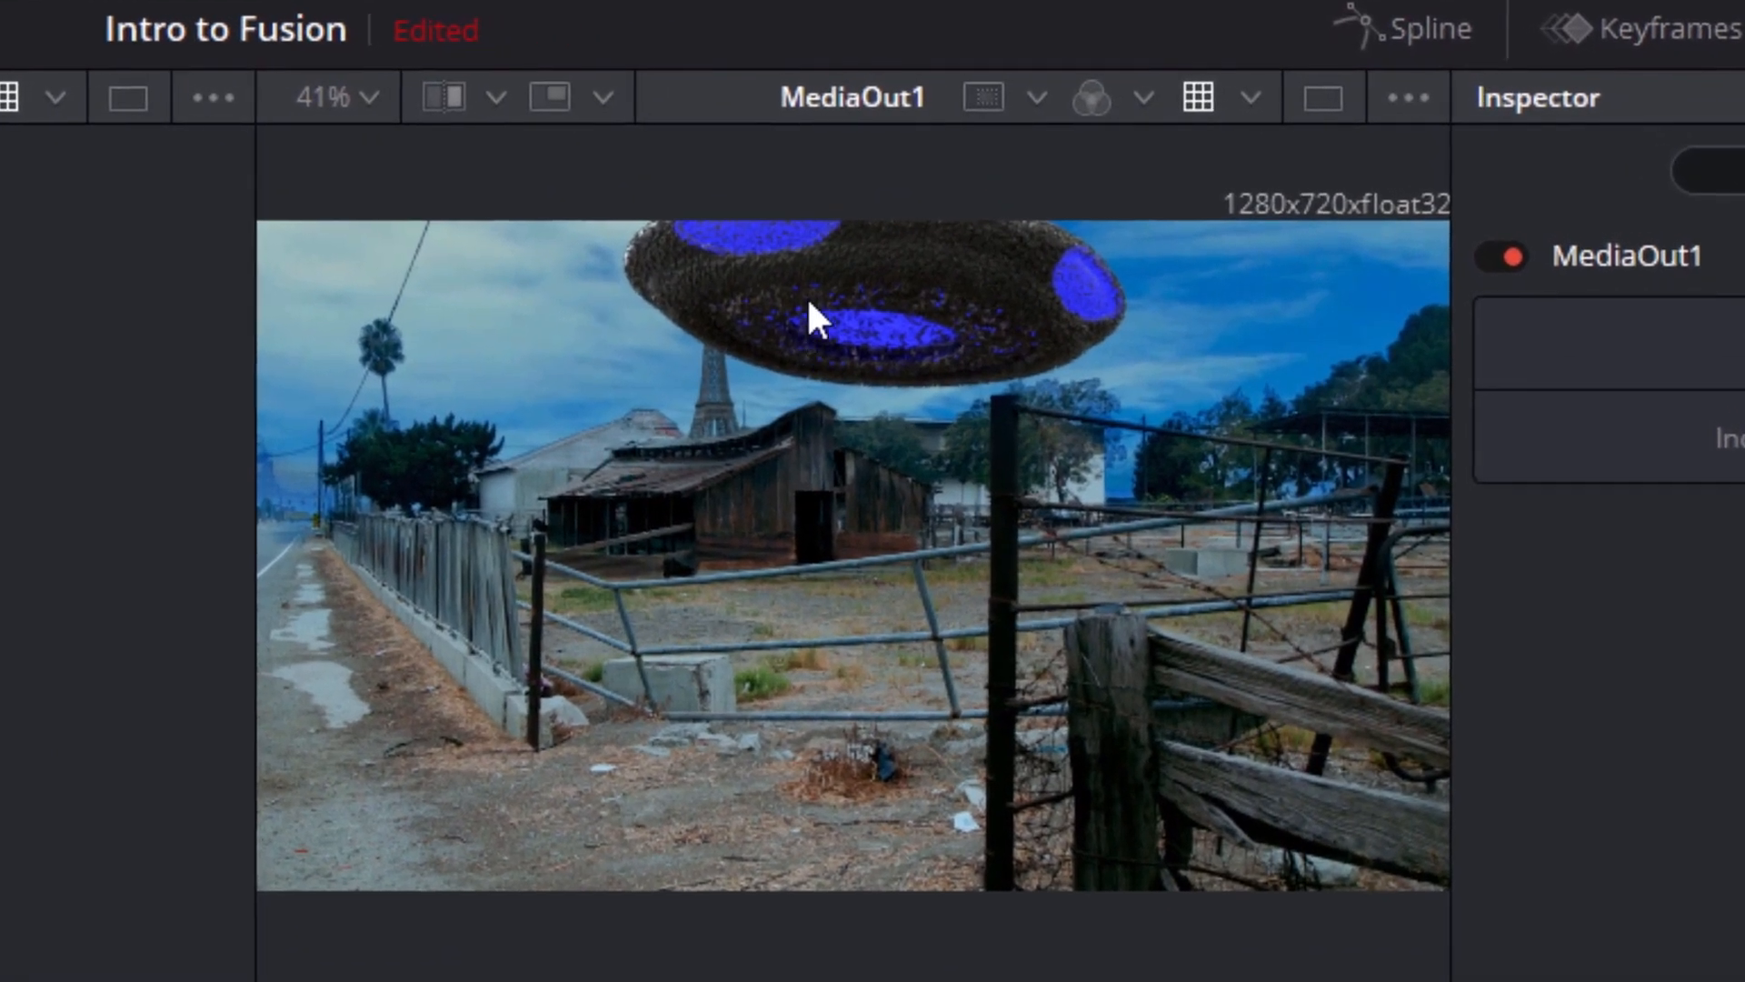
pyautogui.click(1060, 179)
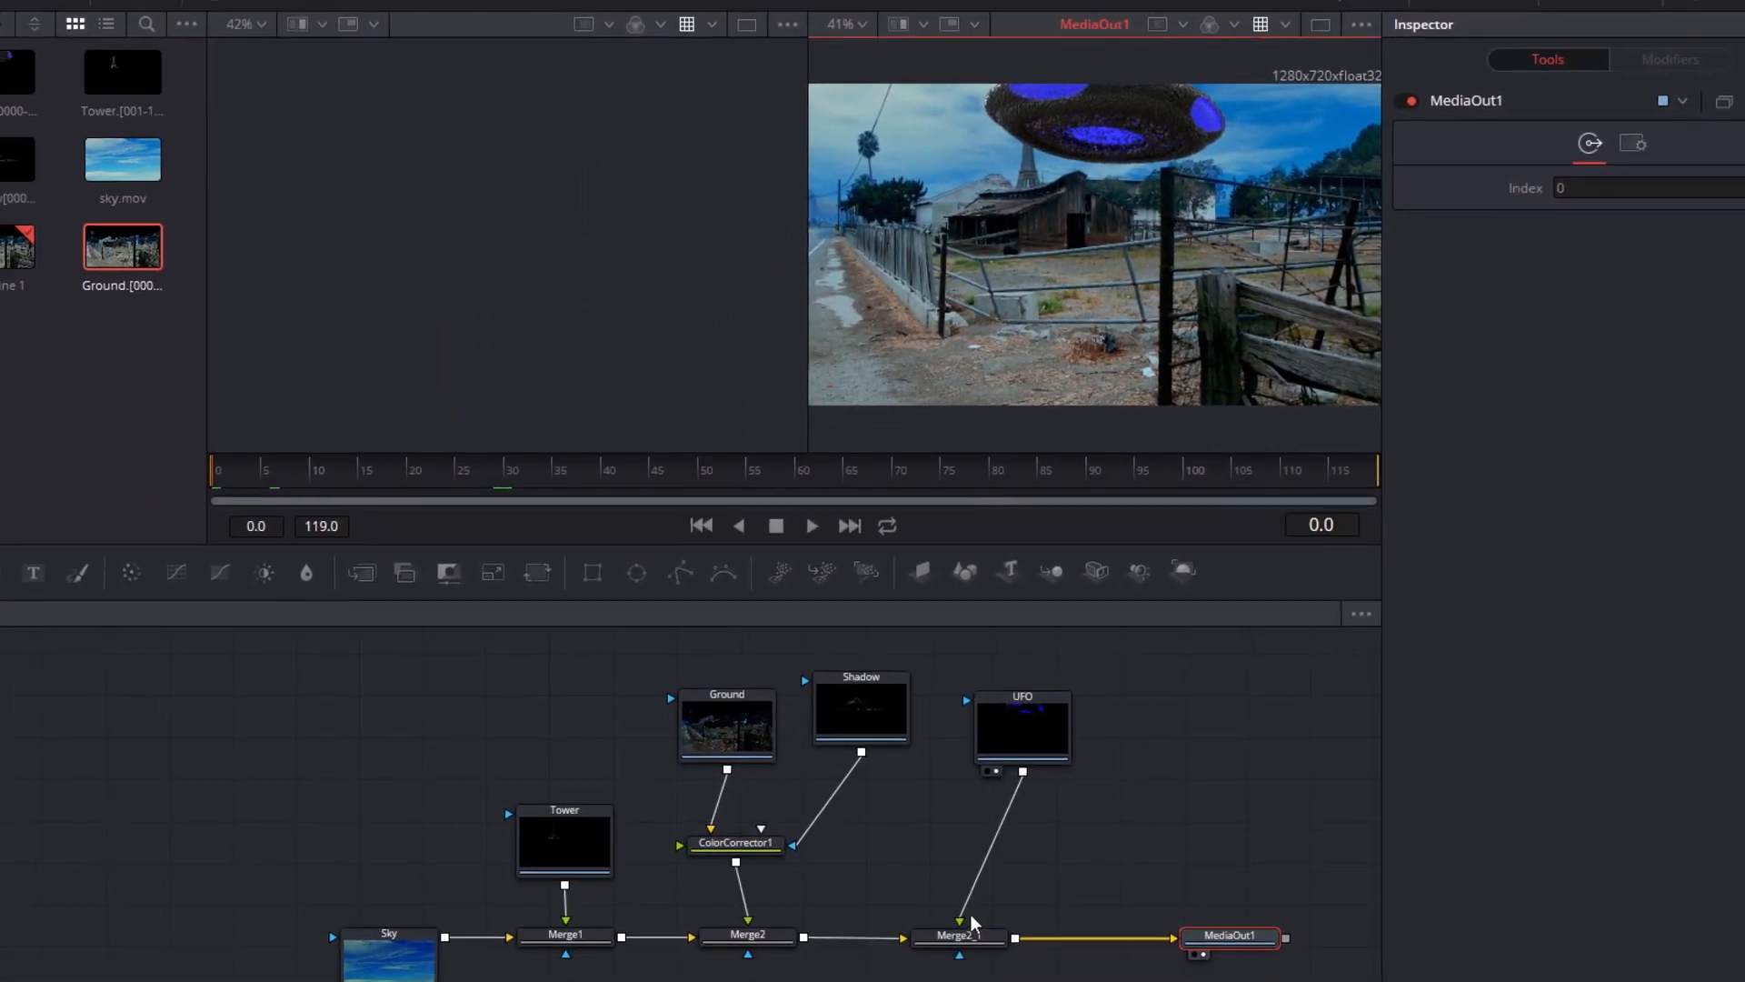
# Add a Transform node directly after the UFO node, before it reaches Merge2_1
pyautogui.click(961, 938)
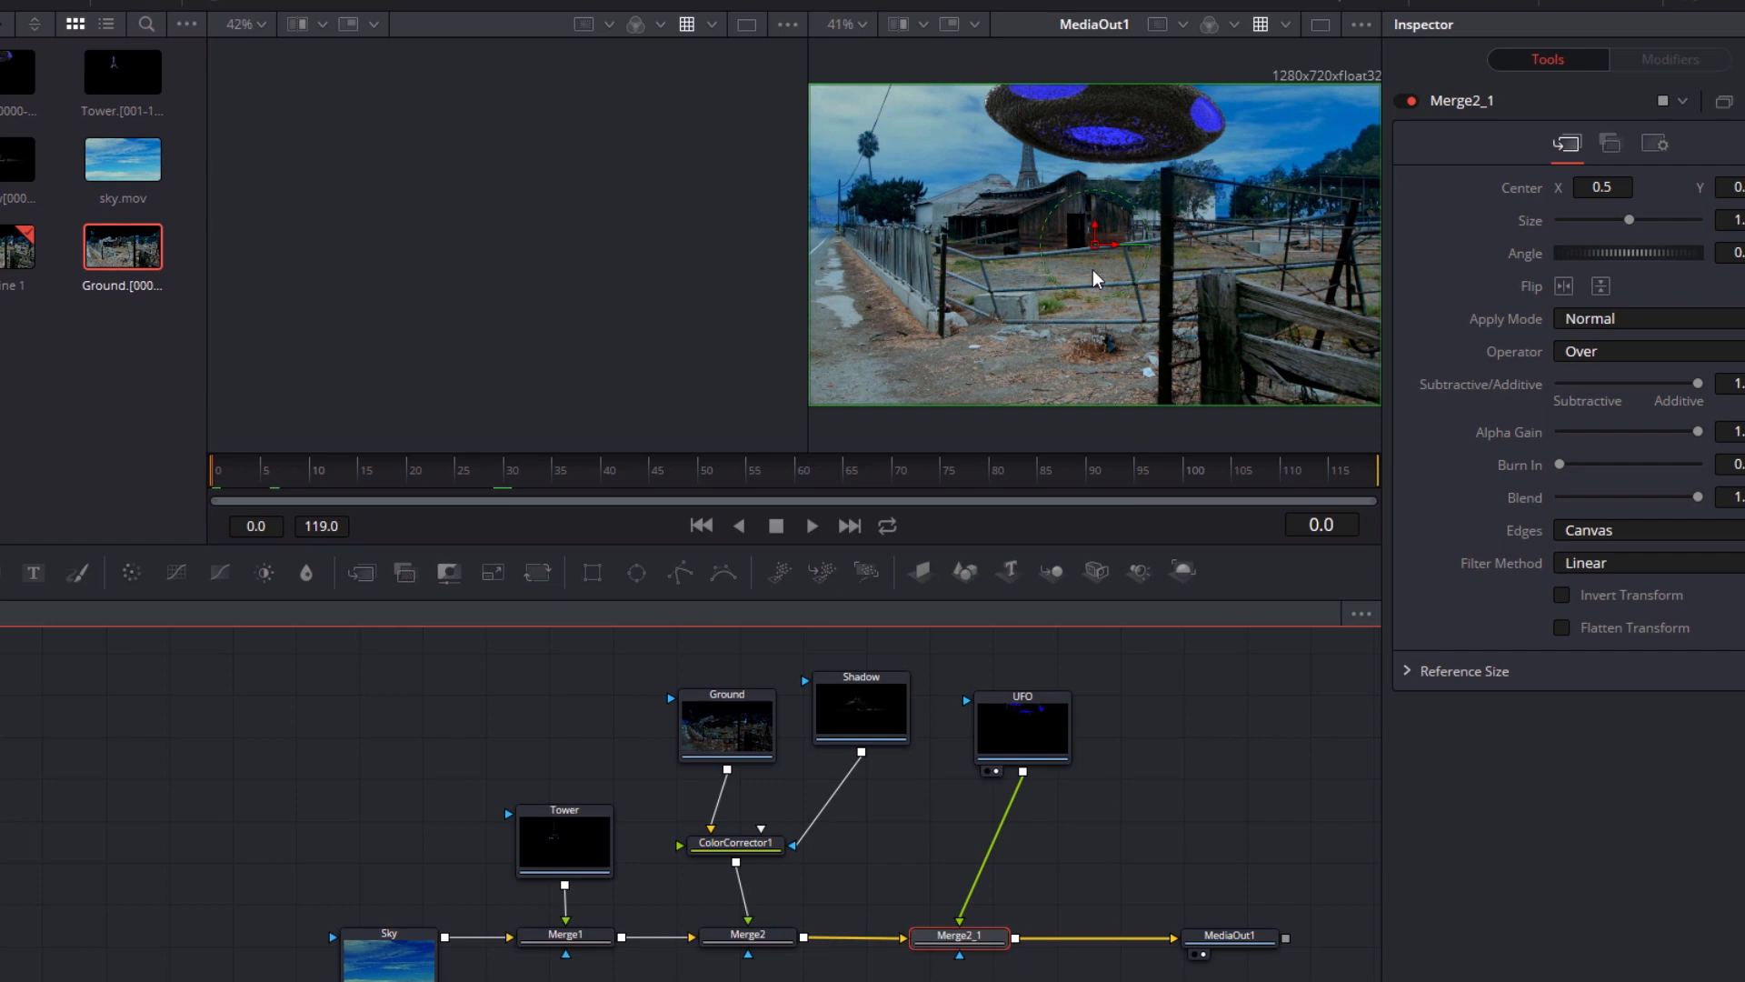
pyautogui.click(1028, 722)
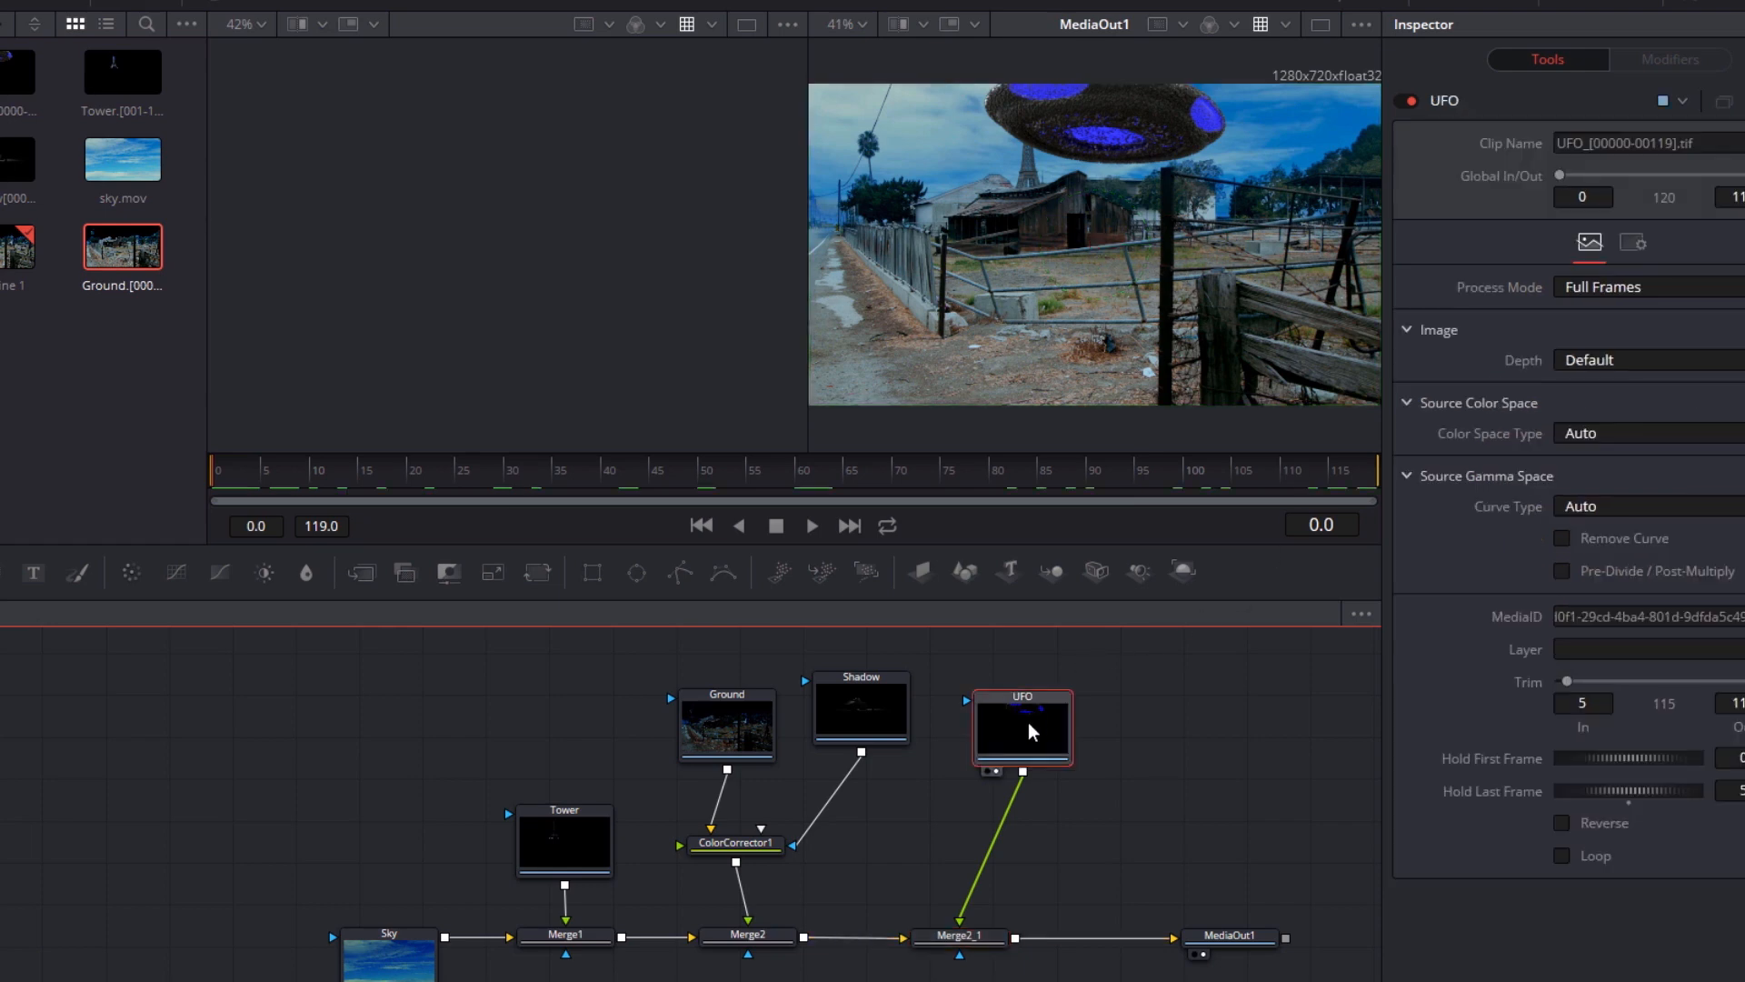
pyautogui.hotkey('shift', 'space')
pyautogui.write('trans')
pyautogui.press('Return')
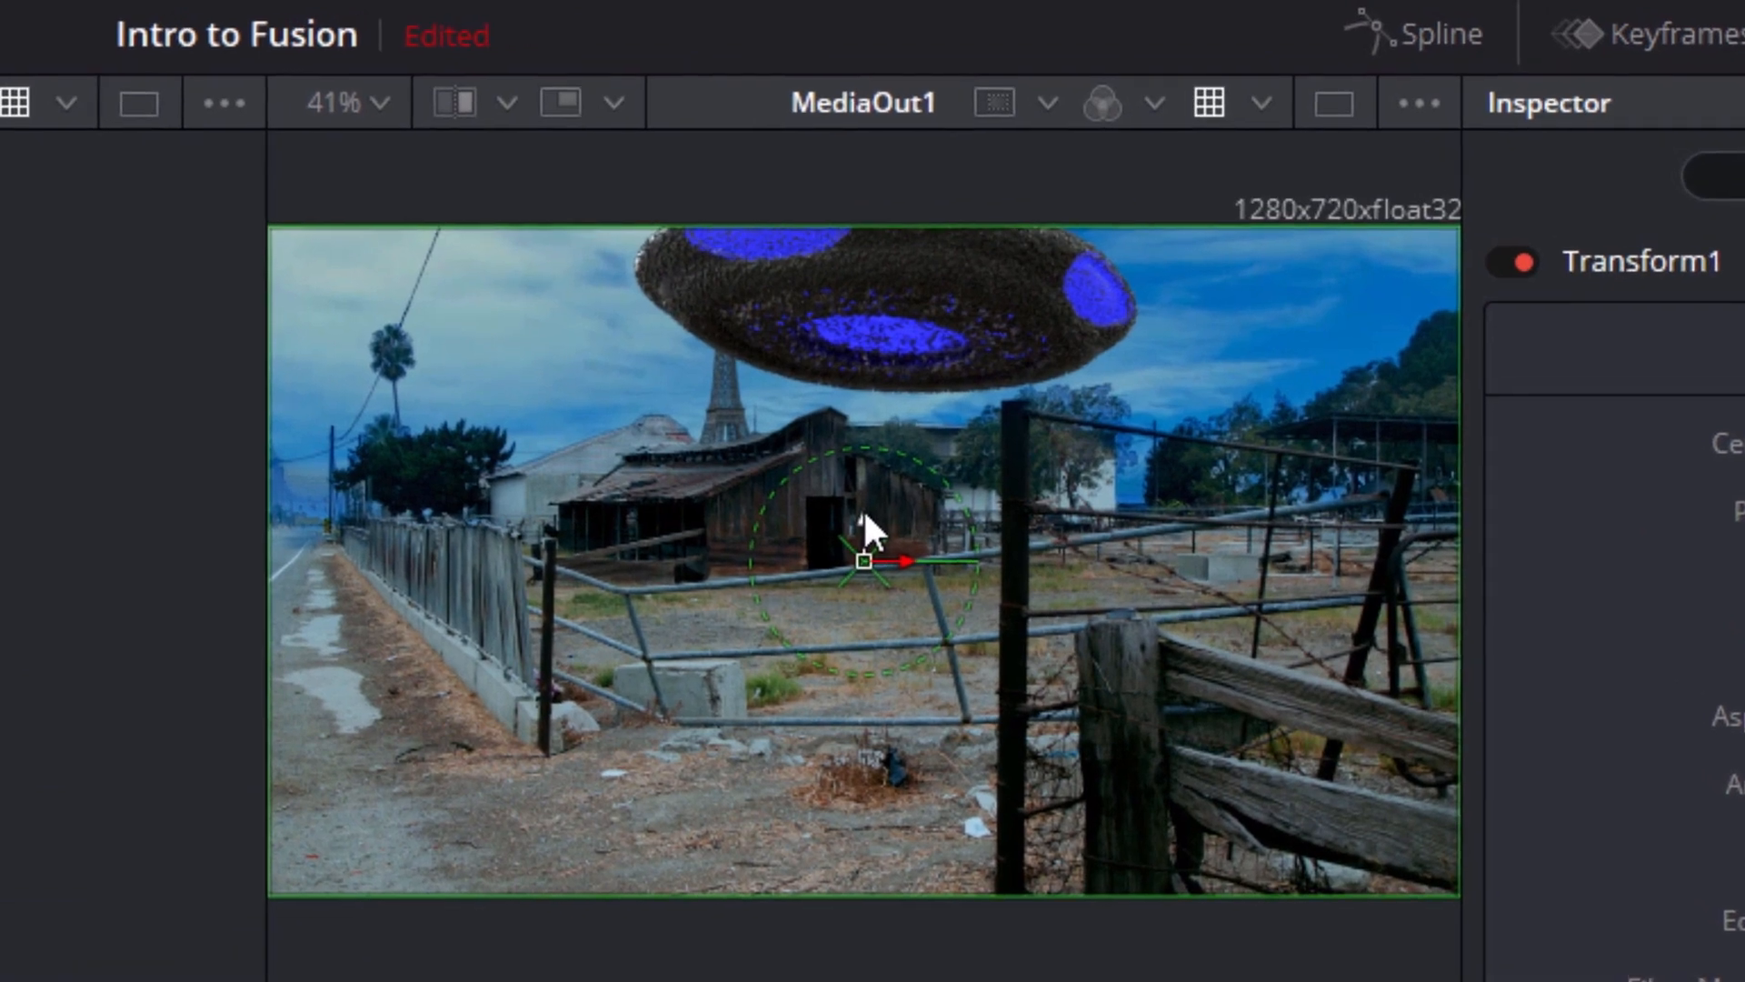
# Raise the UFO to Center Y 0.588135 with a Center keyframe at frame 0, and move it lower at frame 50
pyautogui.moveTo(886, 479); pyautogui.dragTo(886, 424)
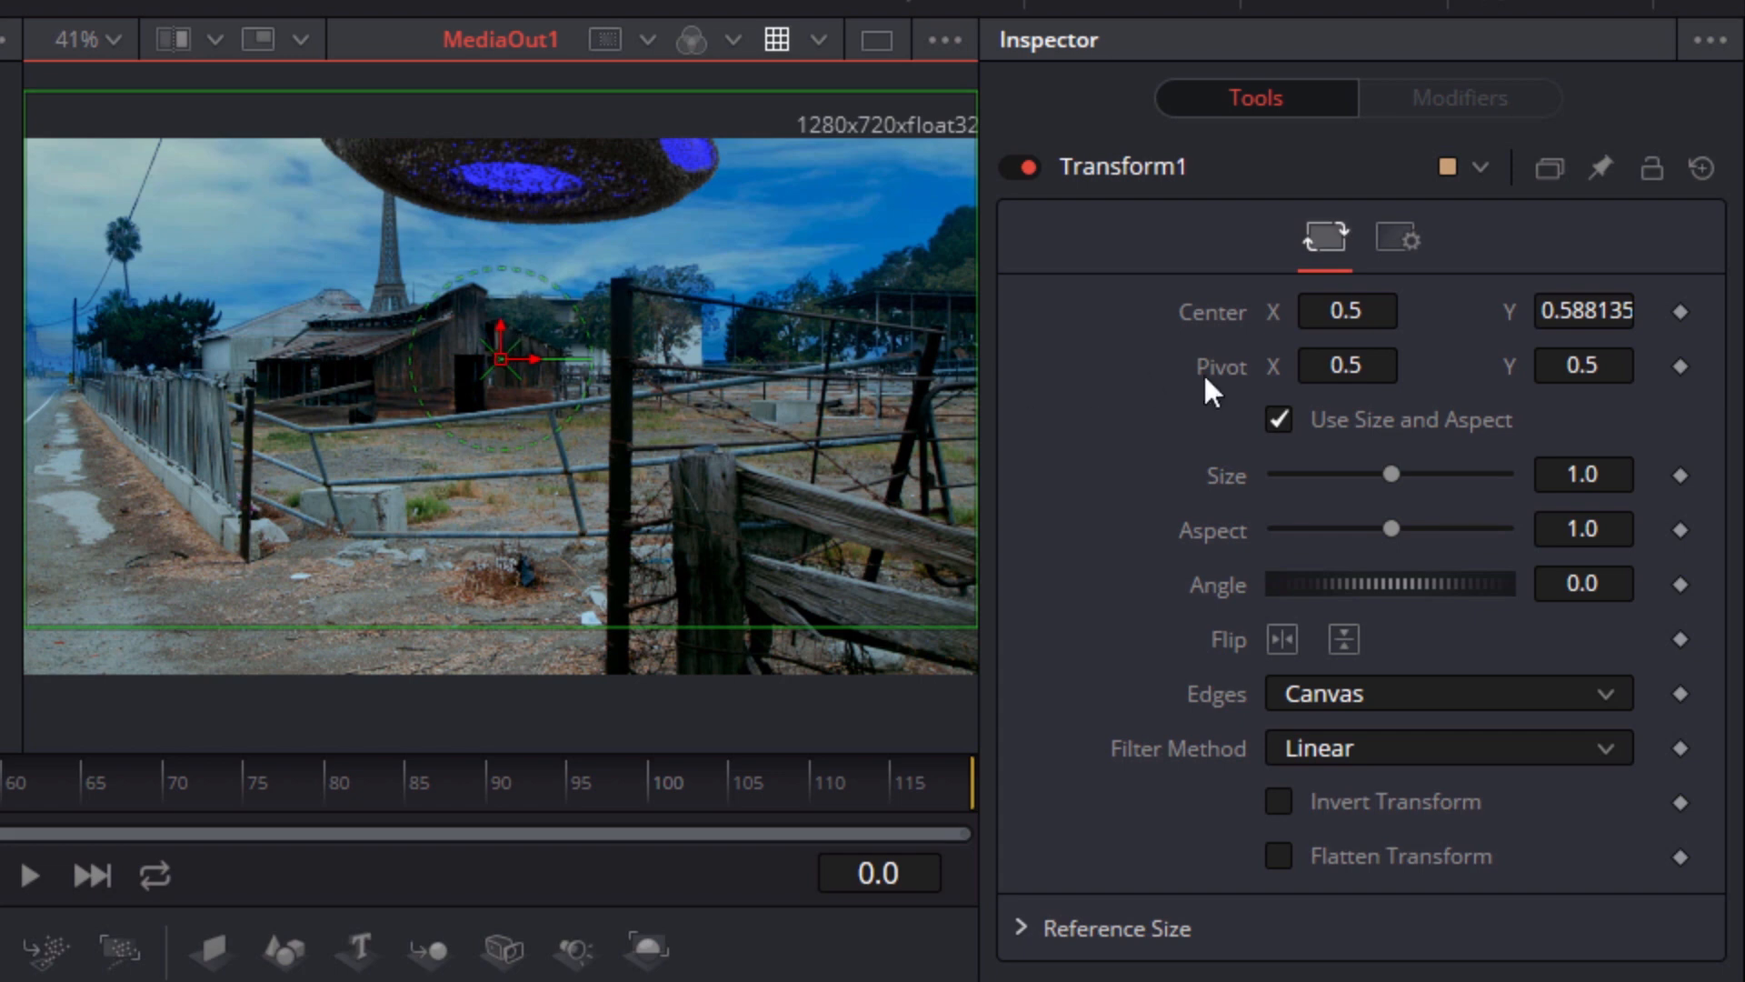
pyautogui.click(1680, 312)
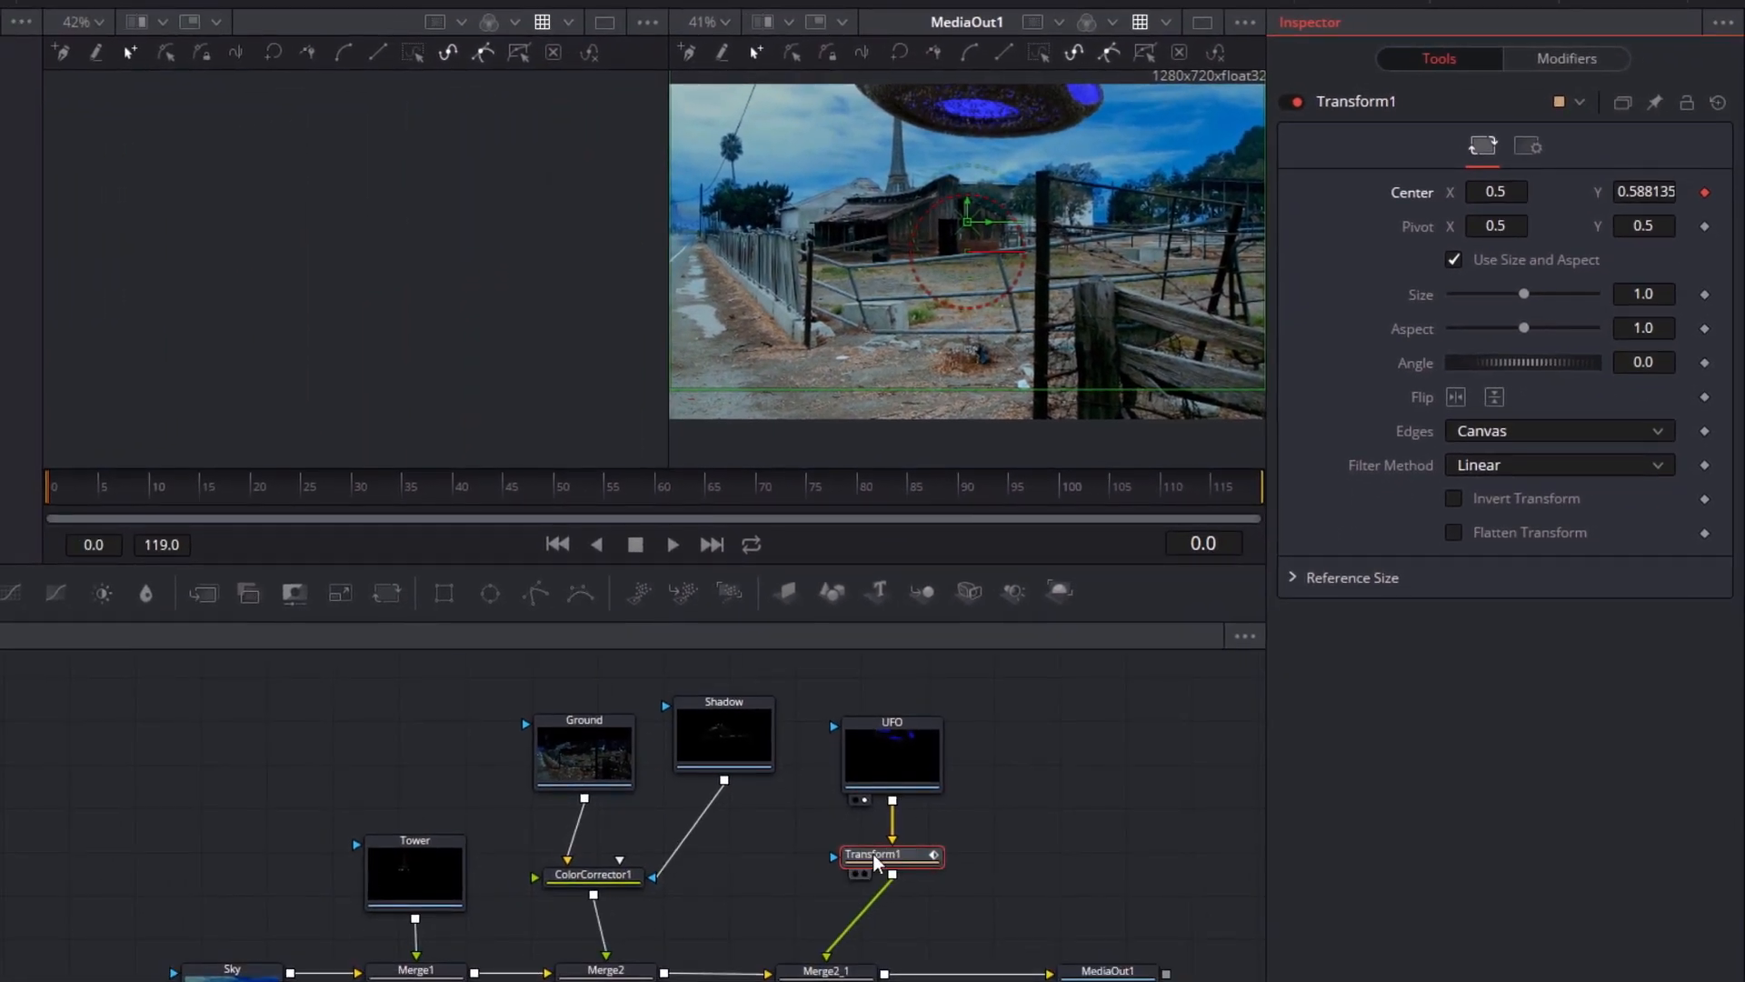
pyautogui.click(872, 858)
pyautogui.moveTo(206, 491); pyautogui.dragTo(560, 518)
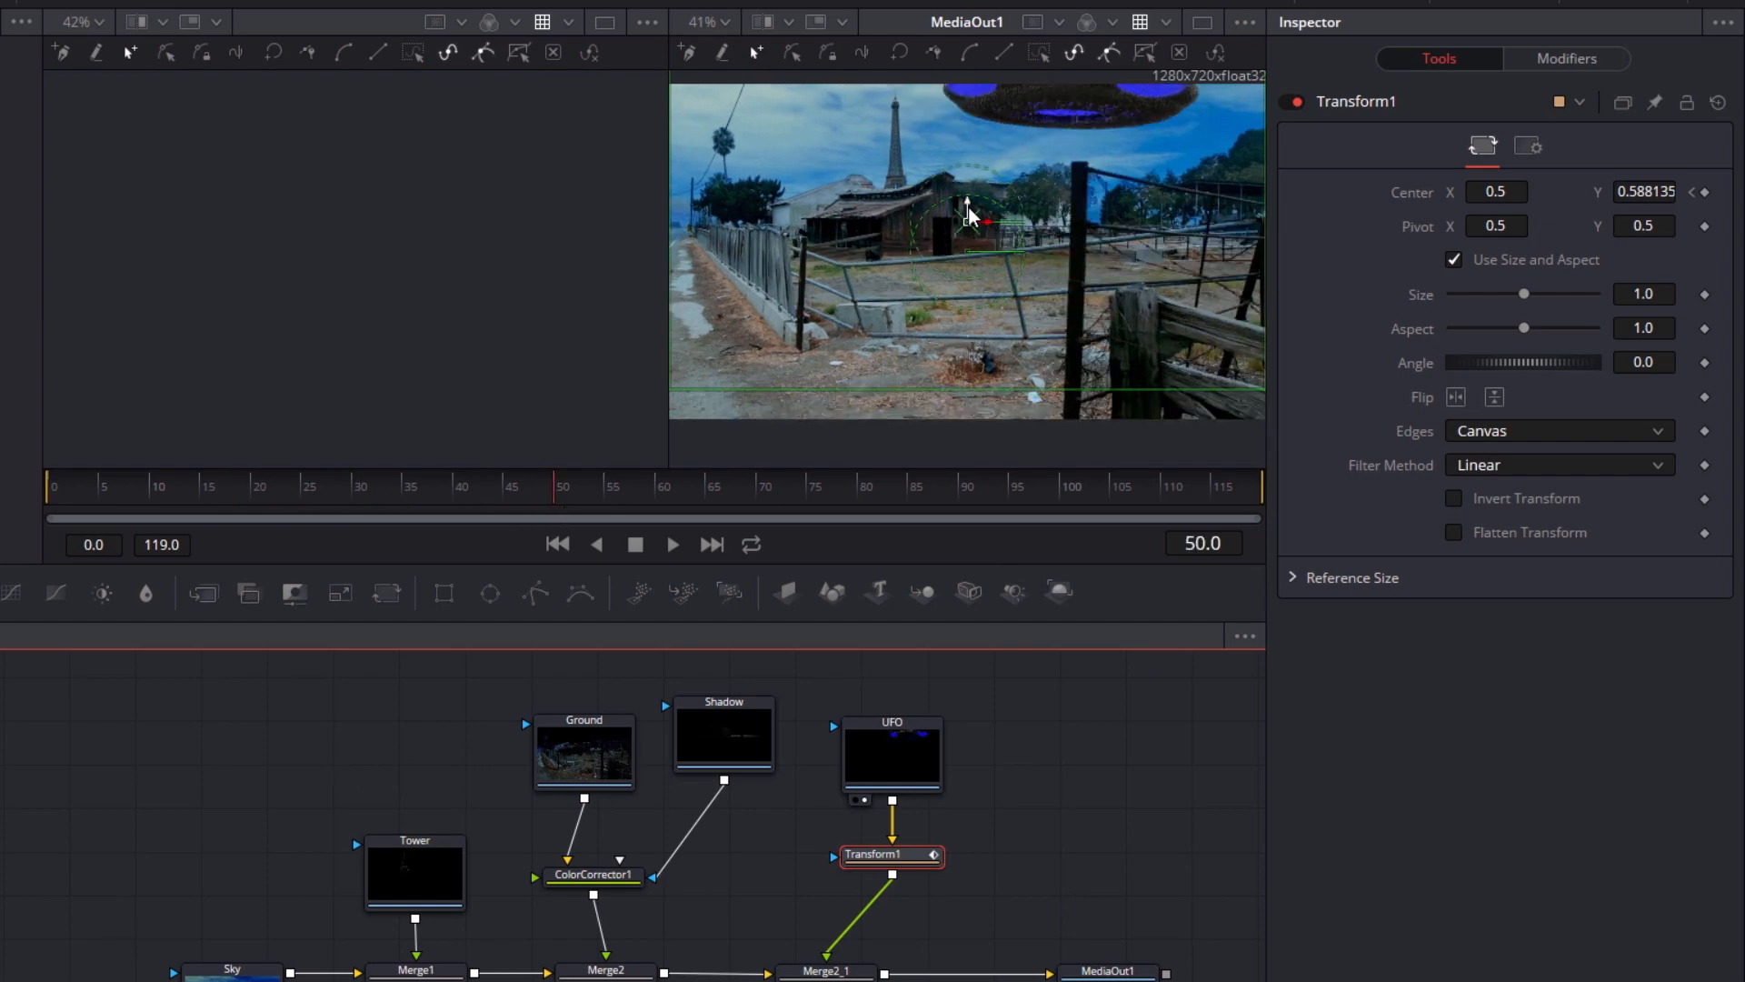
pyautogui.moveTo(969, 215)
pyautogui.mouseDown()
pyautogui.moveTo(970, 166)
pyautogui.moveTo(957, 241)
pyautogui.mouseUp()
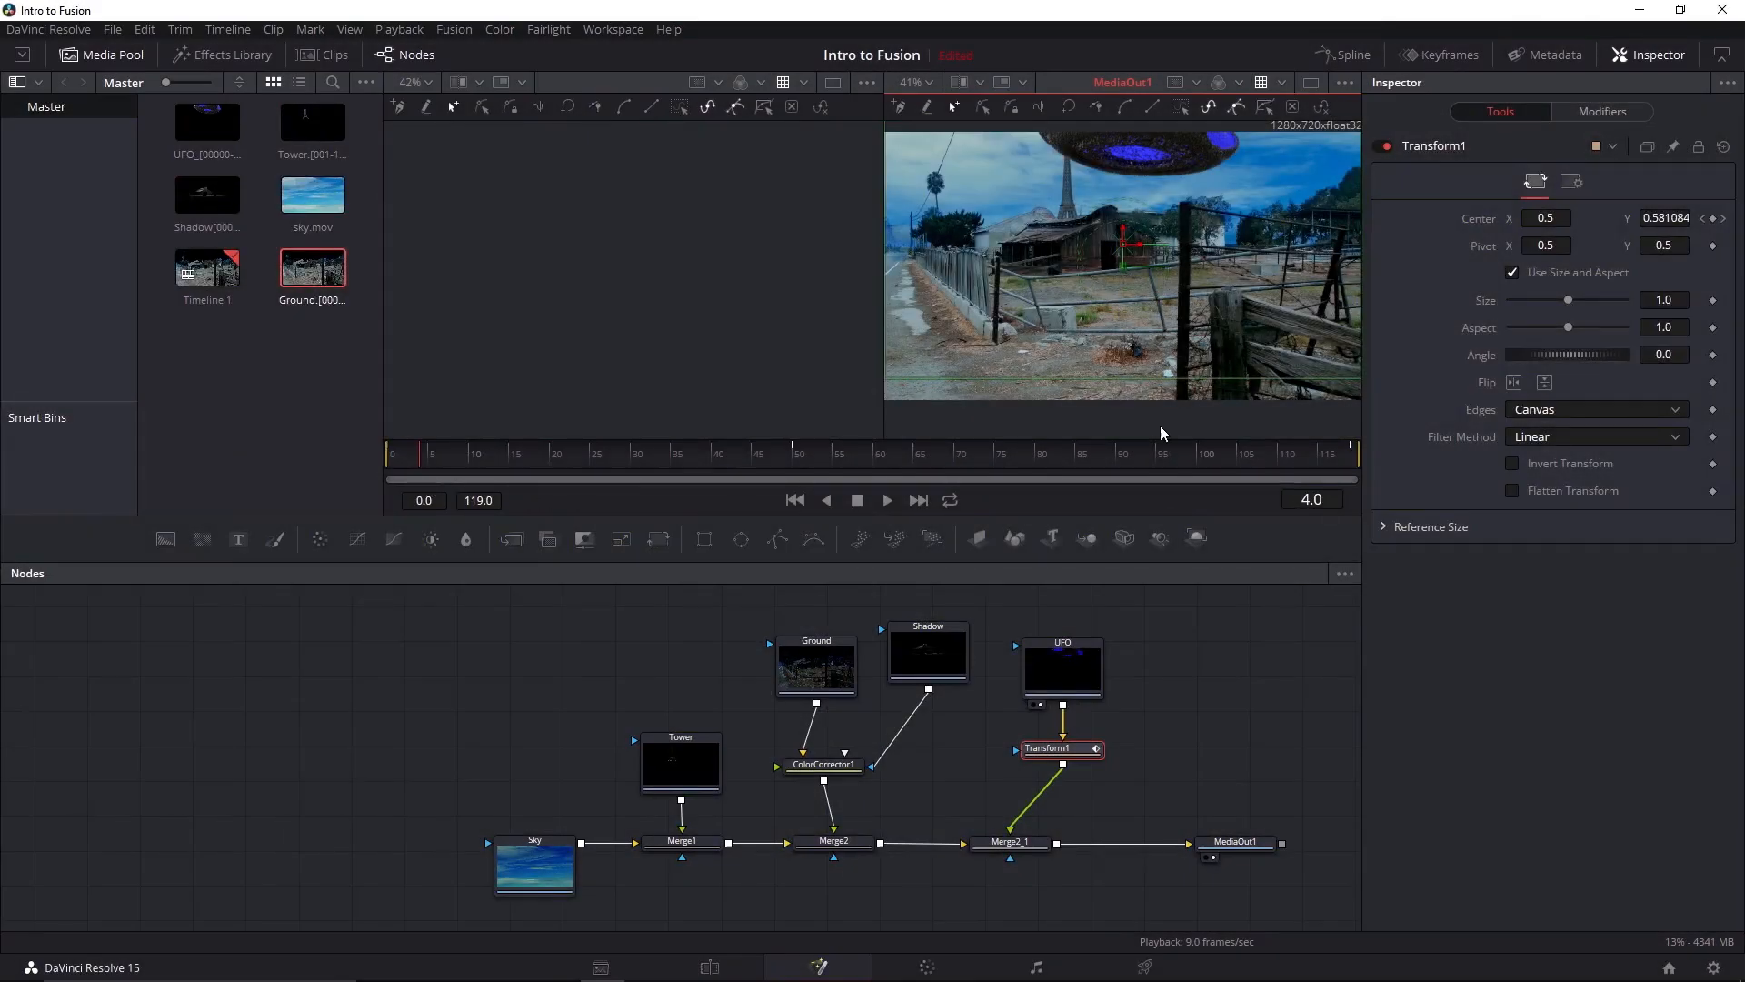
# Open the Spline editor, widen it and display the Displacement curve of Transform1's Center path
pyautogui.click(1344, 55)
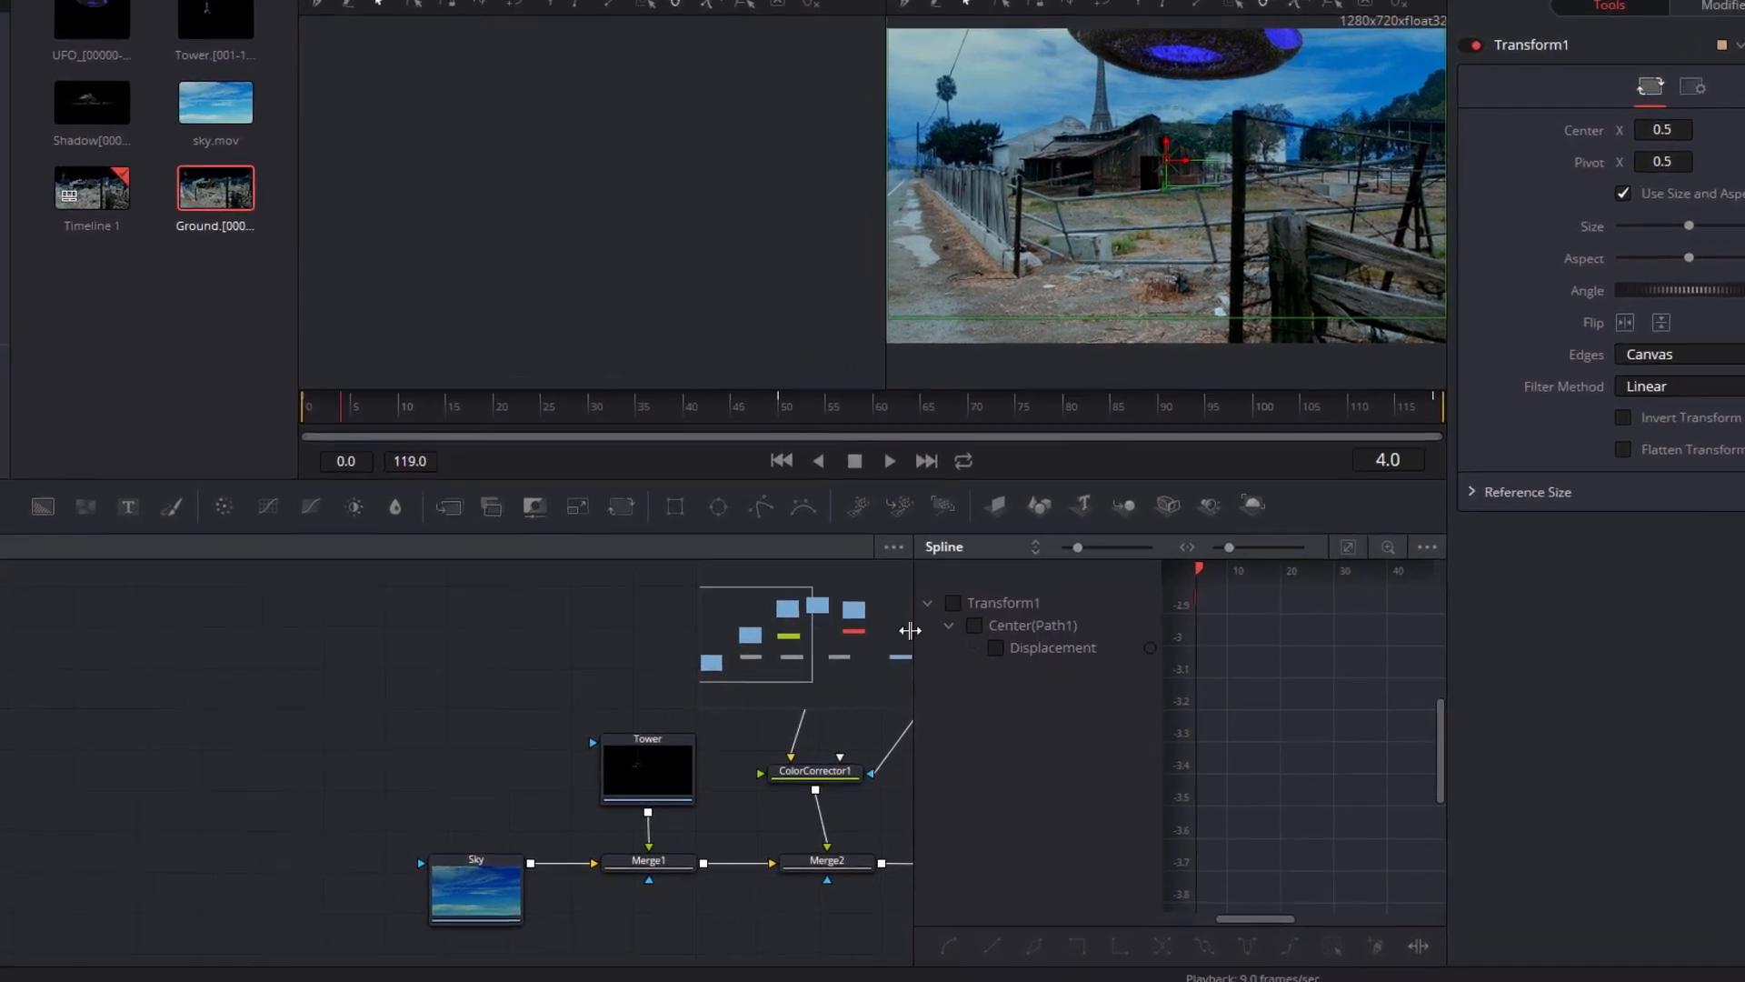
pyautogui.moveTo(909, 629); pyautogui.dragTo(240, 633)
pyautogui.click(330, 652)
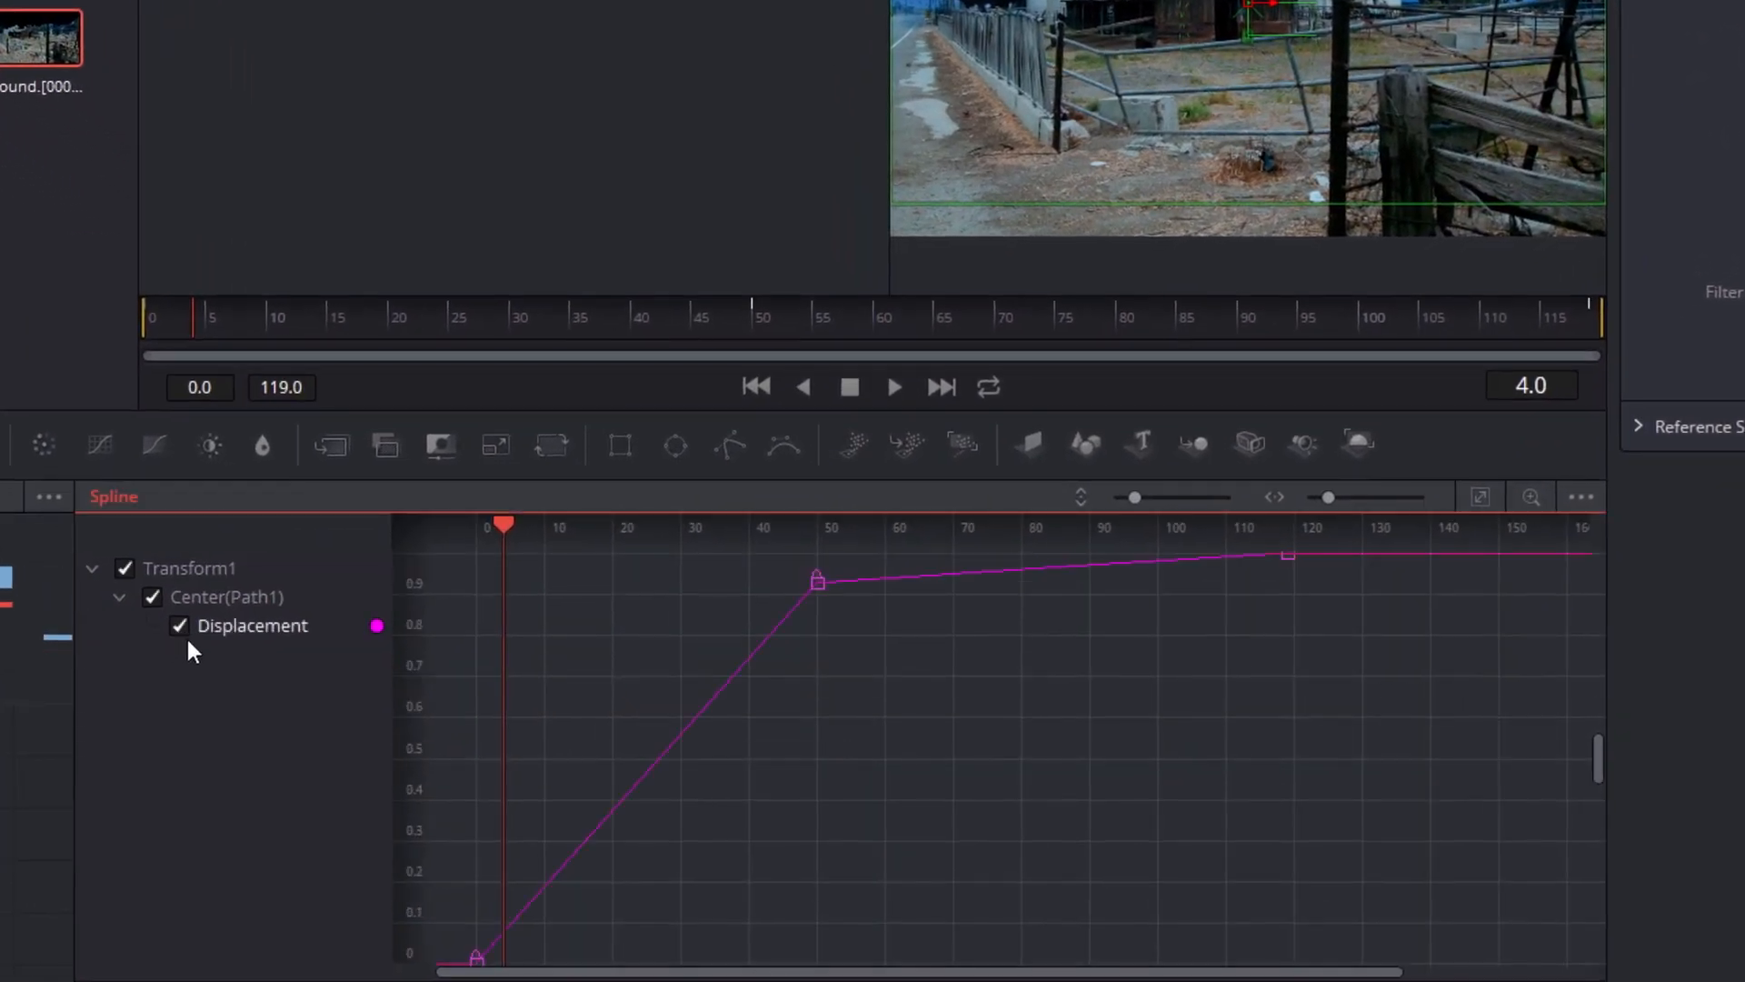
# Smooth the Displacement curve at its keyframes, including the one at frame 50, and close the Spline editor
pyautogui.moveTo(766, 565); pyautogui.dragTo(827, 600)
pyautogui.rightClick(827, 608)
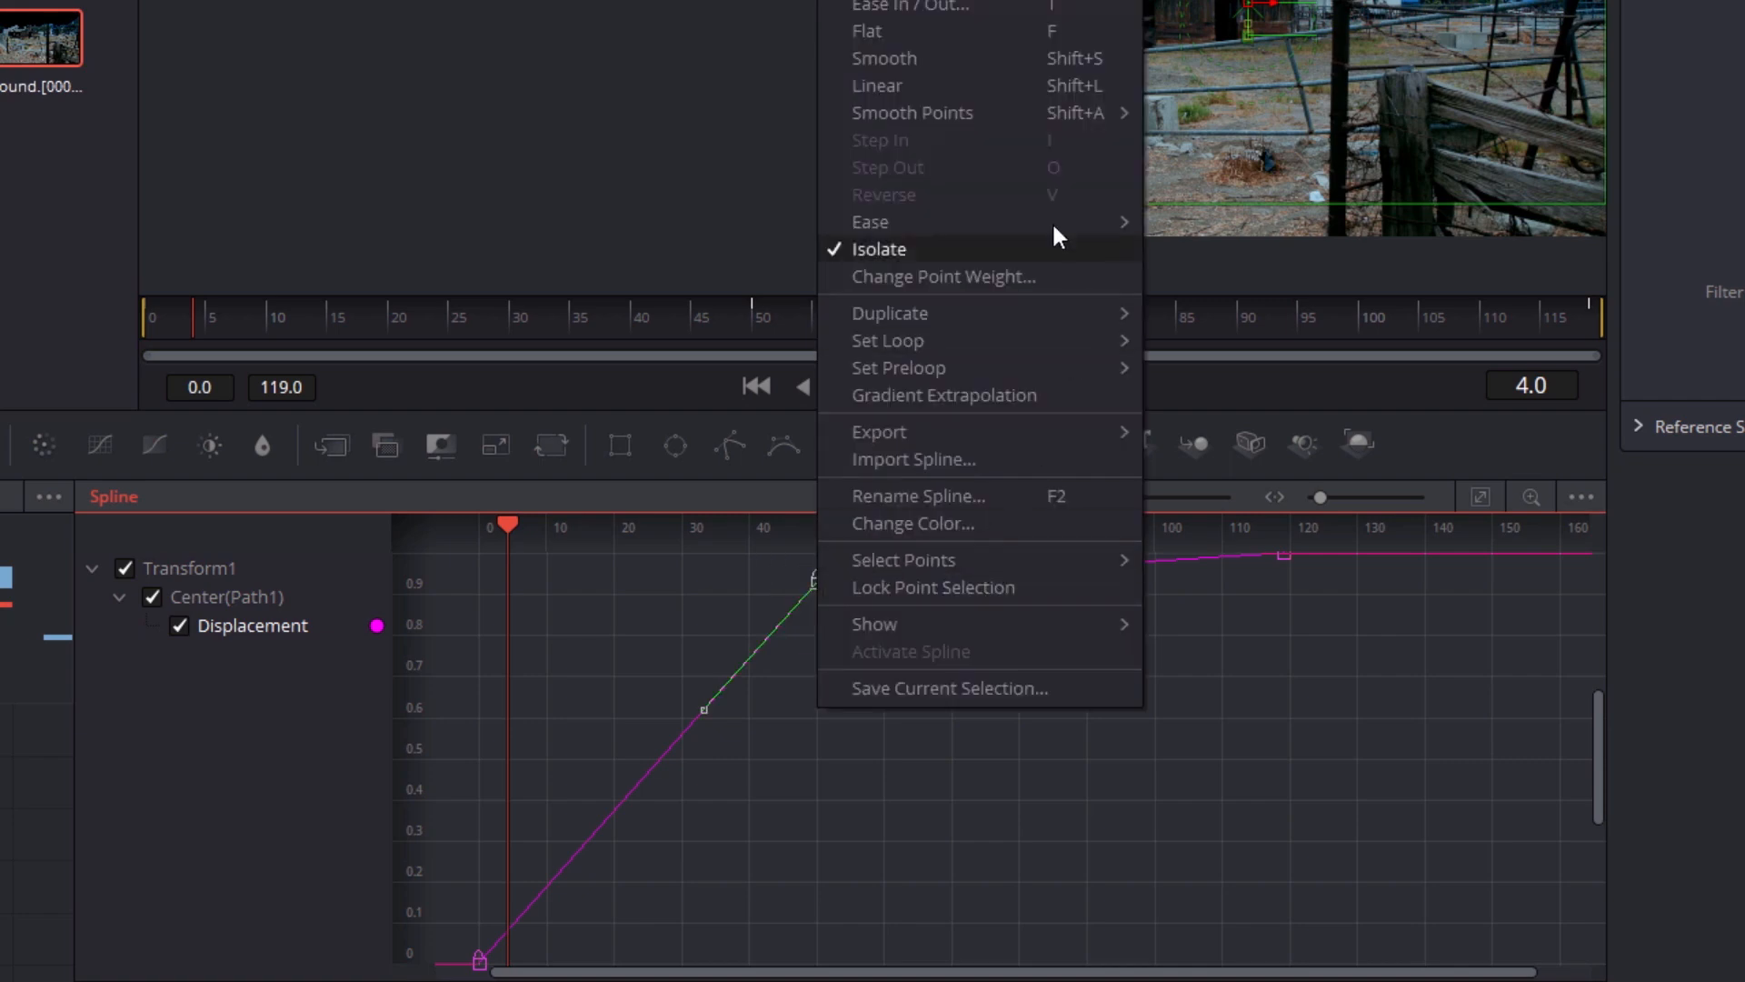
pyautogui.click(909, 59)
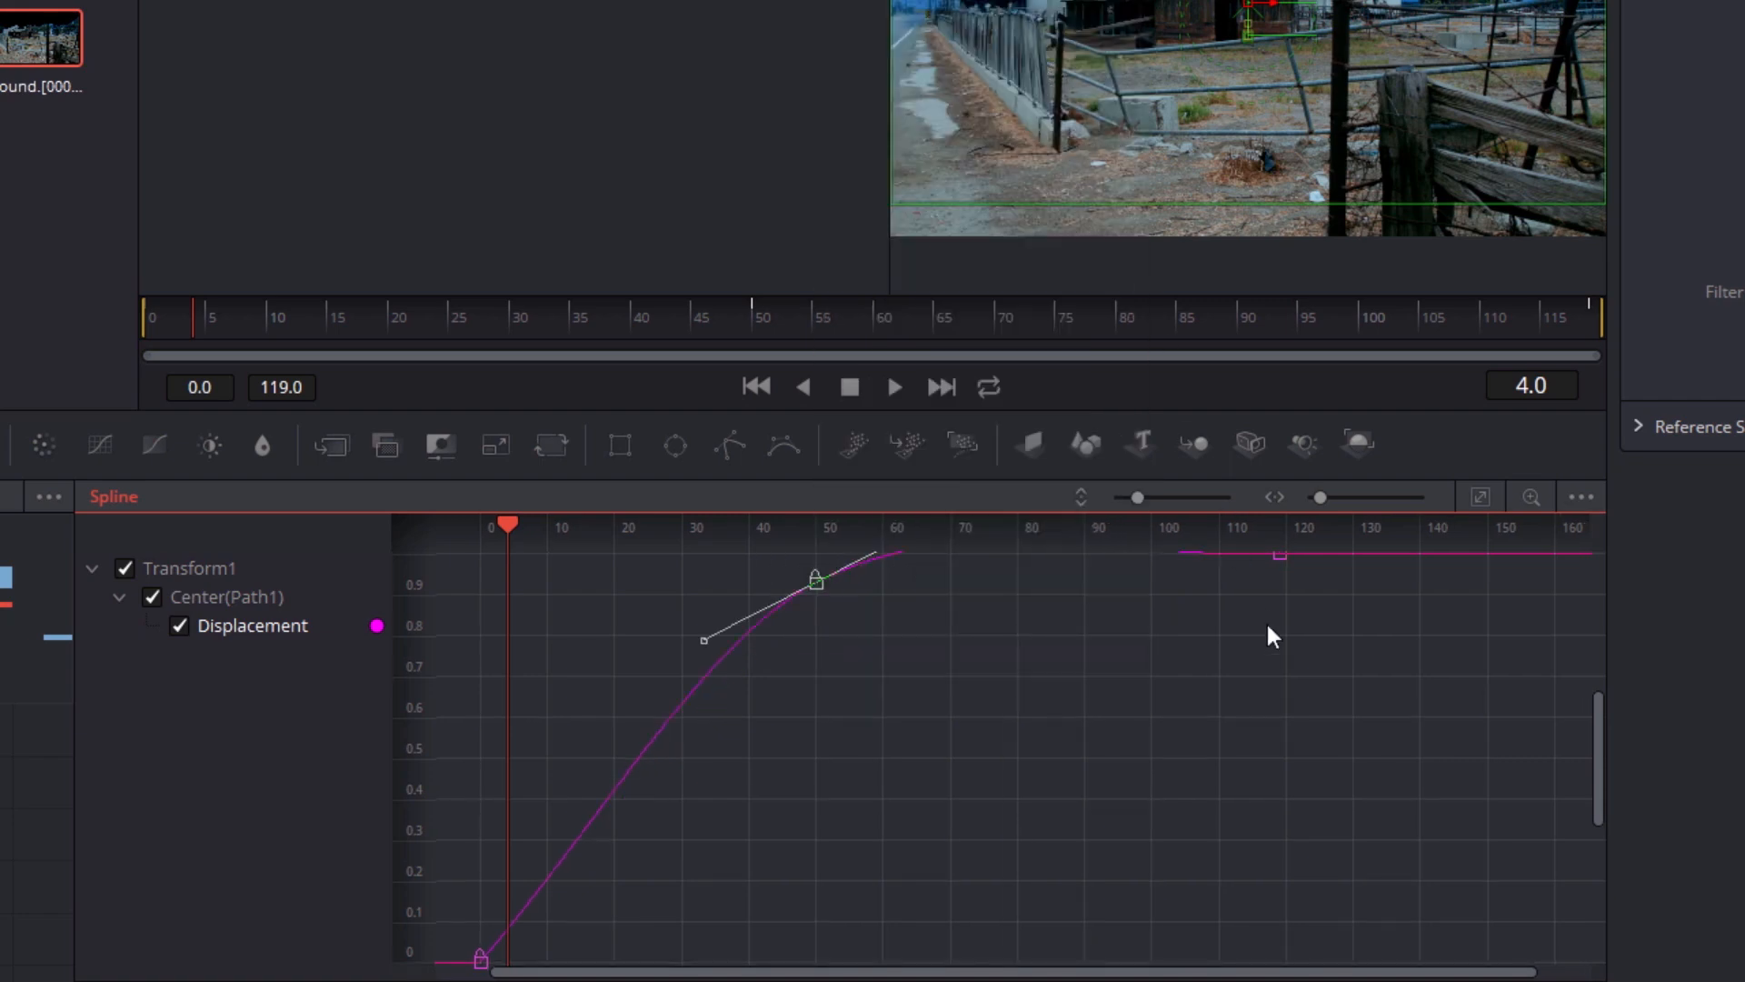
pyautogui.moveTo(1231, 693); pyautogui.dragTo(1097, 730)
pyautogui.click(1098, 728)
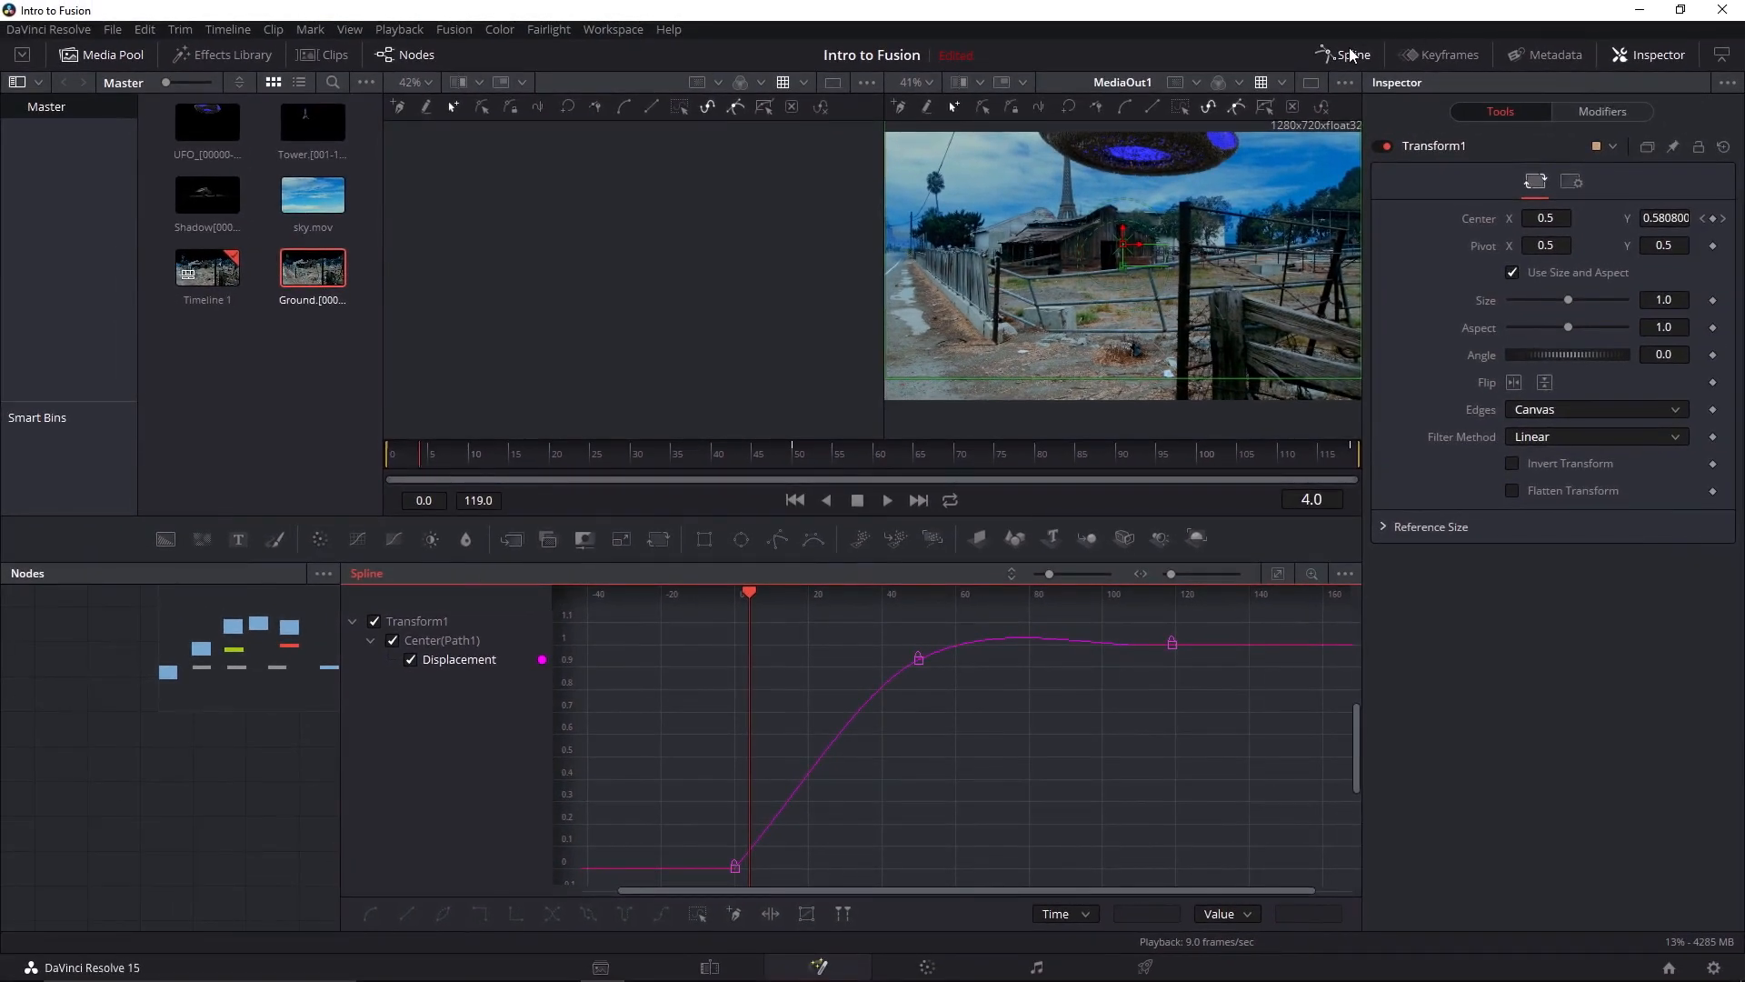
pyautogui.click(1352, 56)
# Open the Keyframes editor, widen it, stretch its time scale and expand the Transform1 track
pyautogui.click(1437, 56)
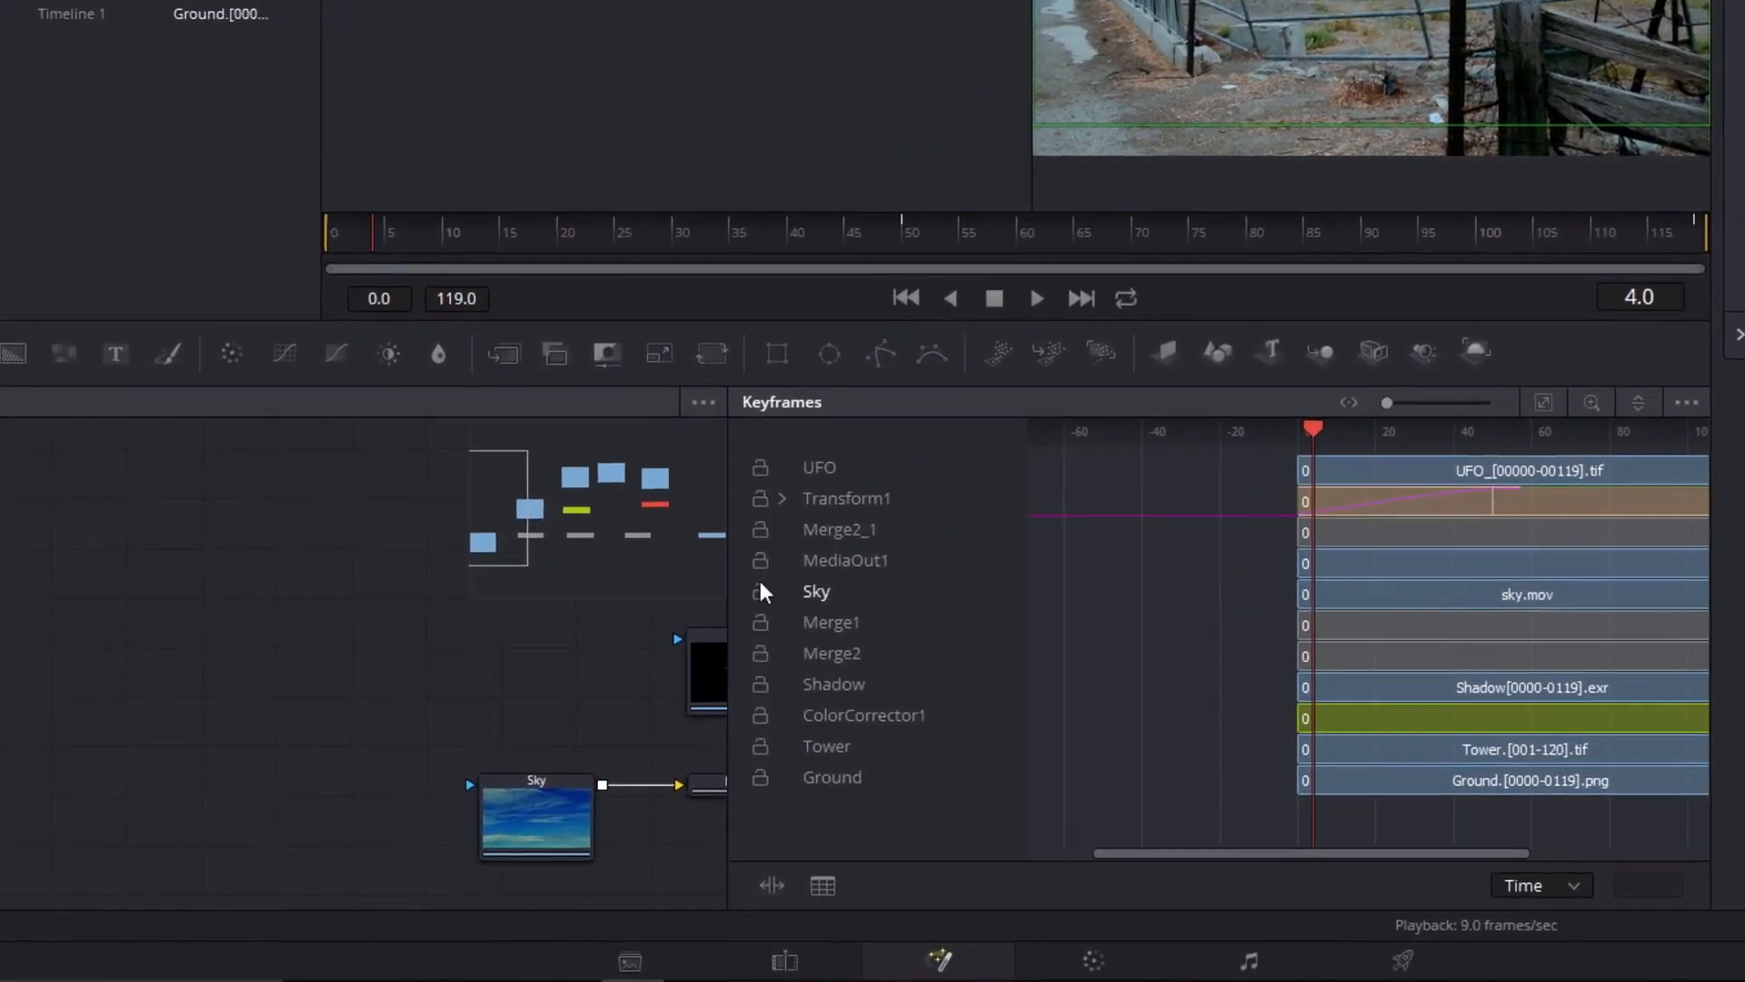
pyautogui.moveTo(677, 692); pyautogui.dragTo(328, 685)
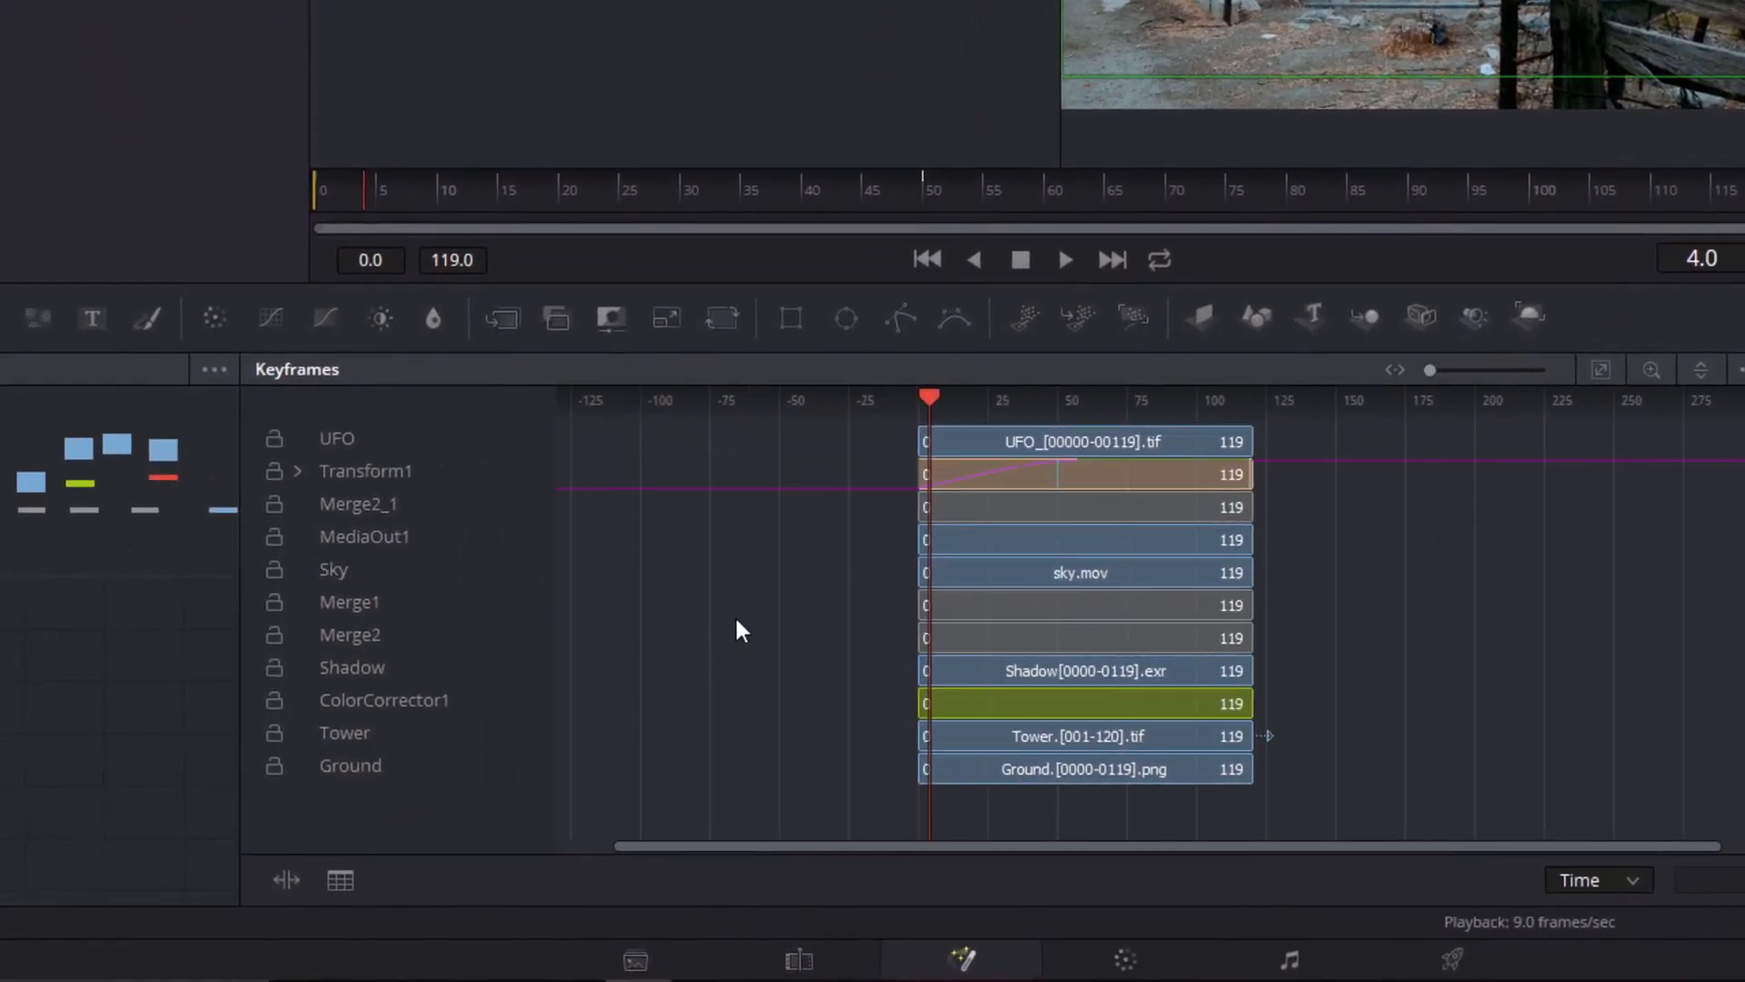
pyautogui.moveTo(767, 600); pyautogui.dragTo(1738, 573)
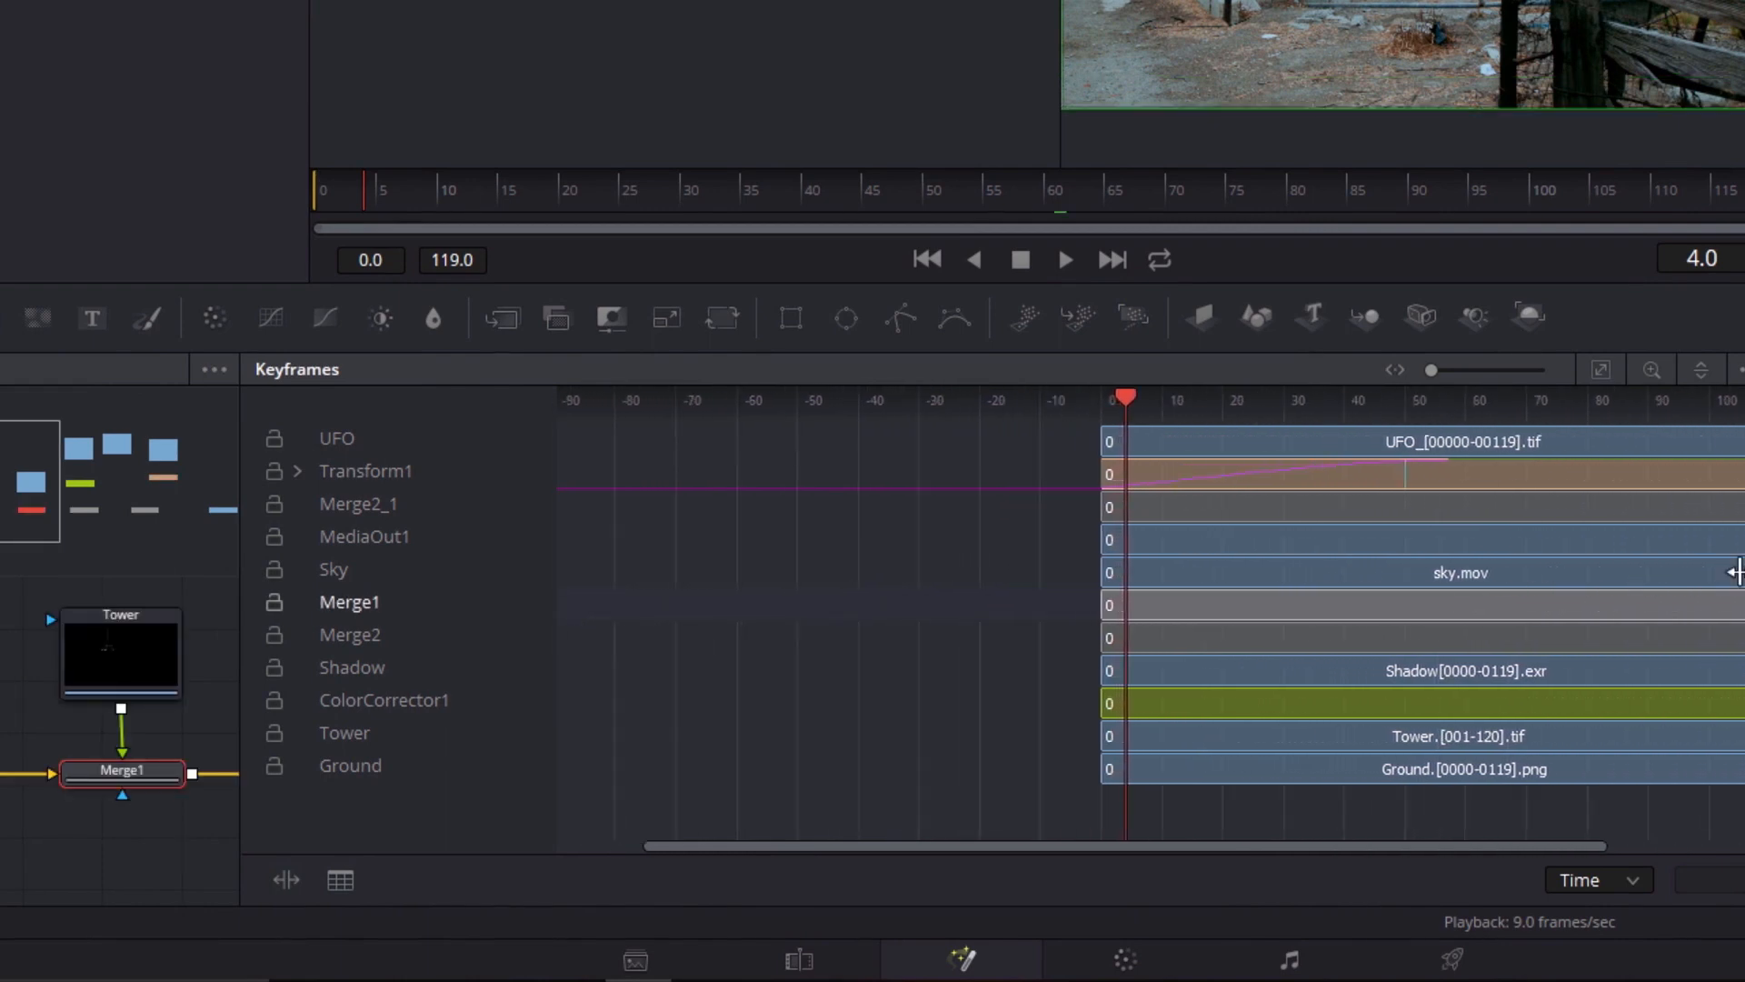
pyautogui.click(1591, 473)
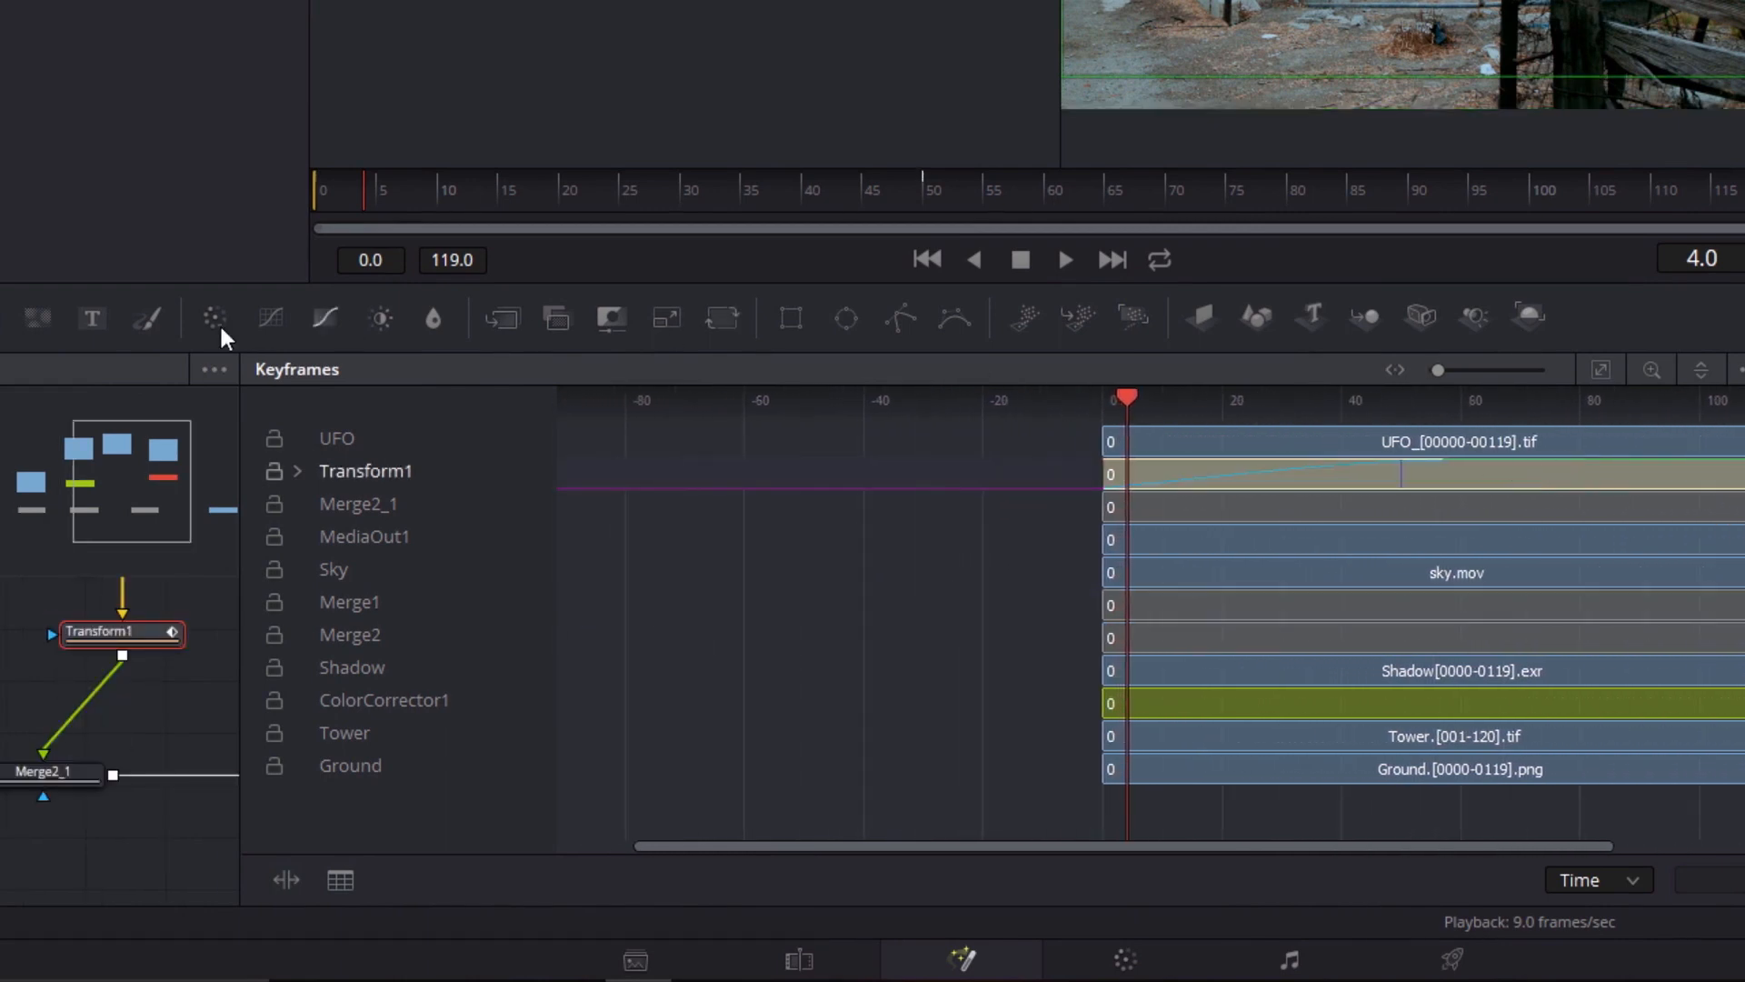
pyautogui.click(297, 471)
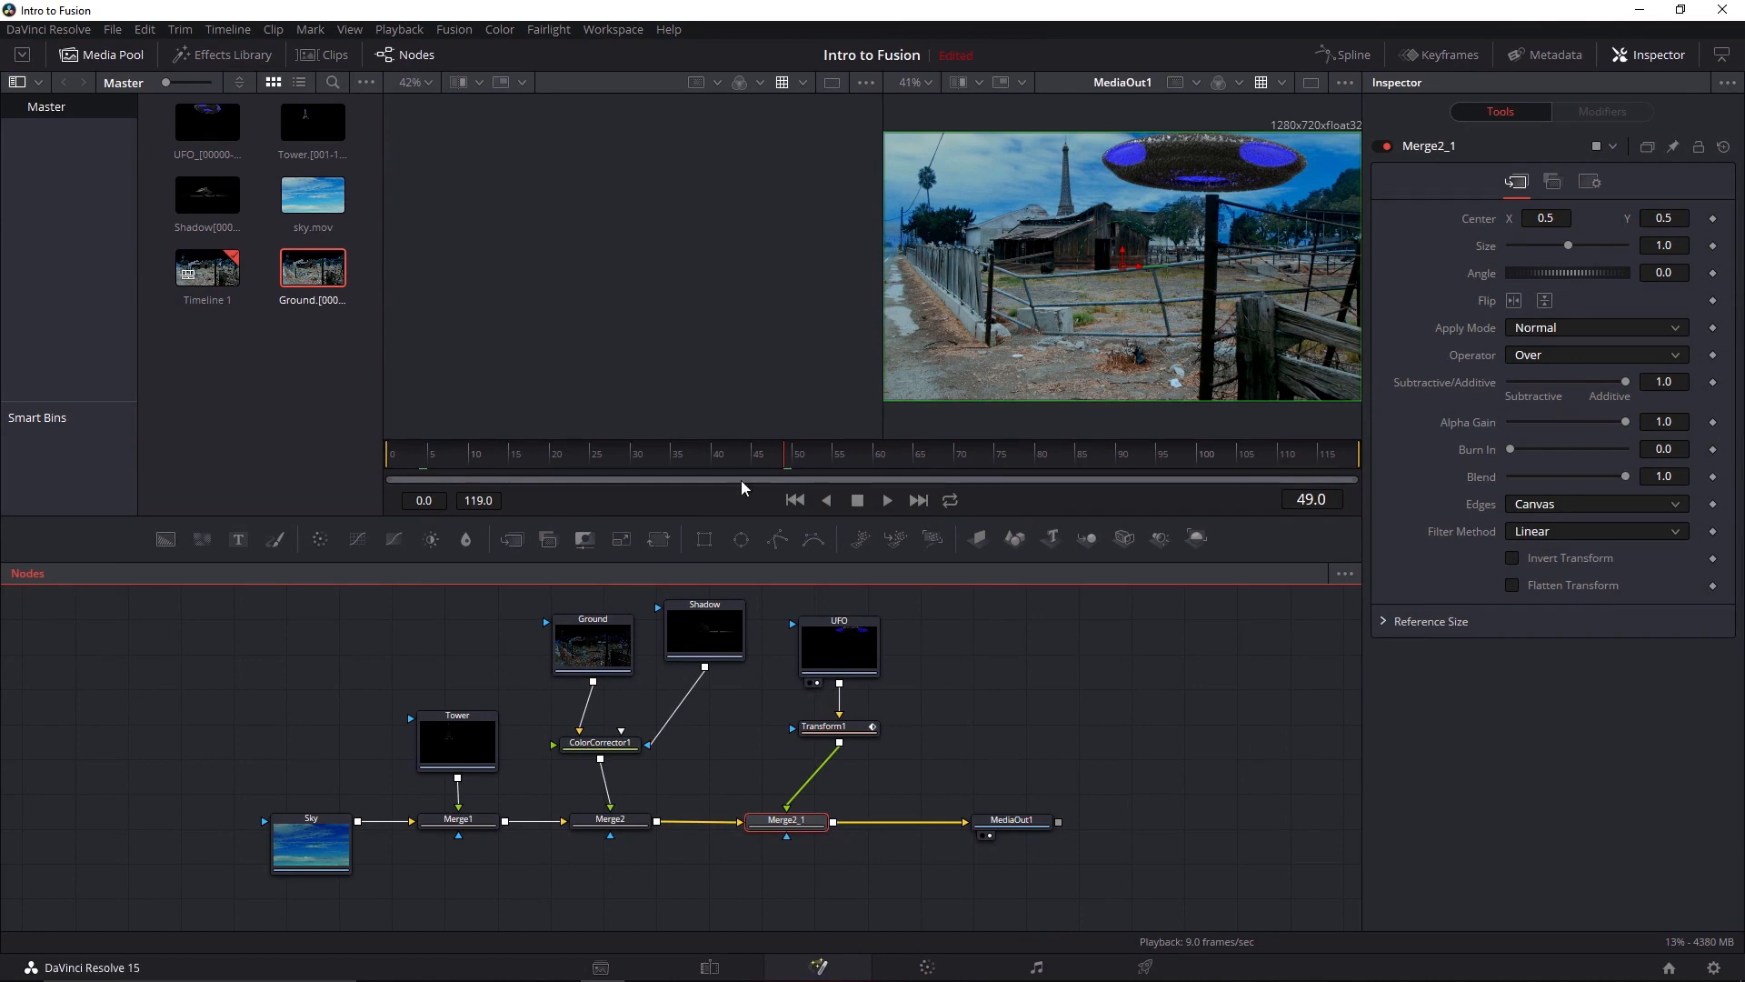
# Show the clips of the timeline and create a new composition for the PNG clip
pyautogui.click(345, 58)
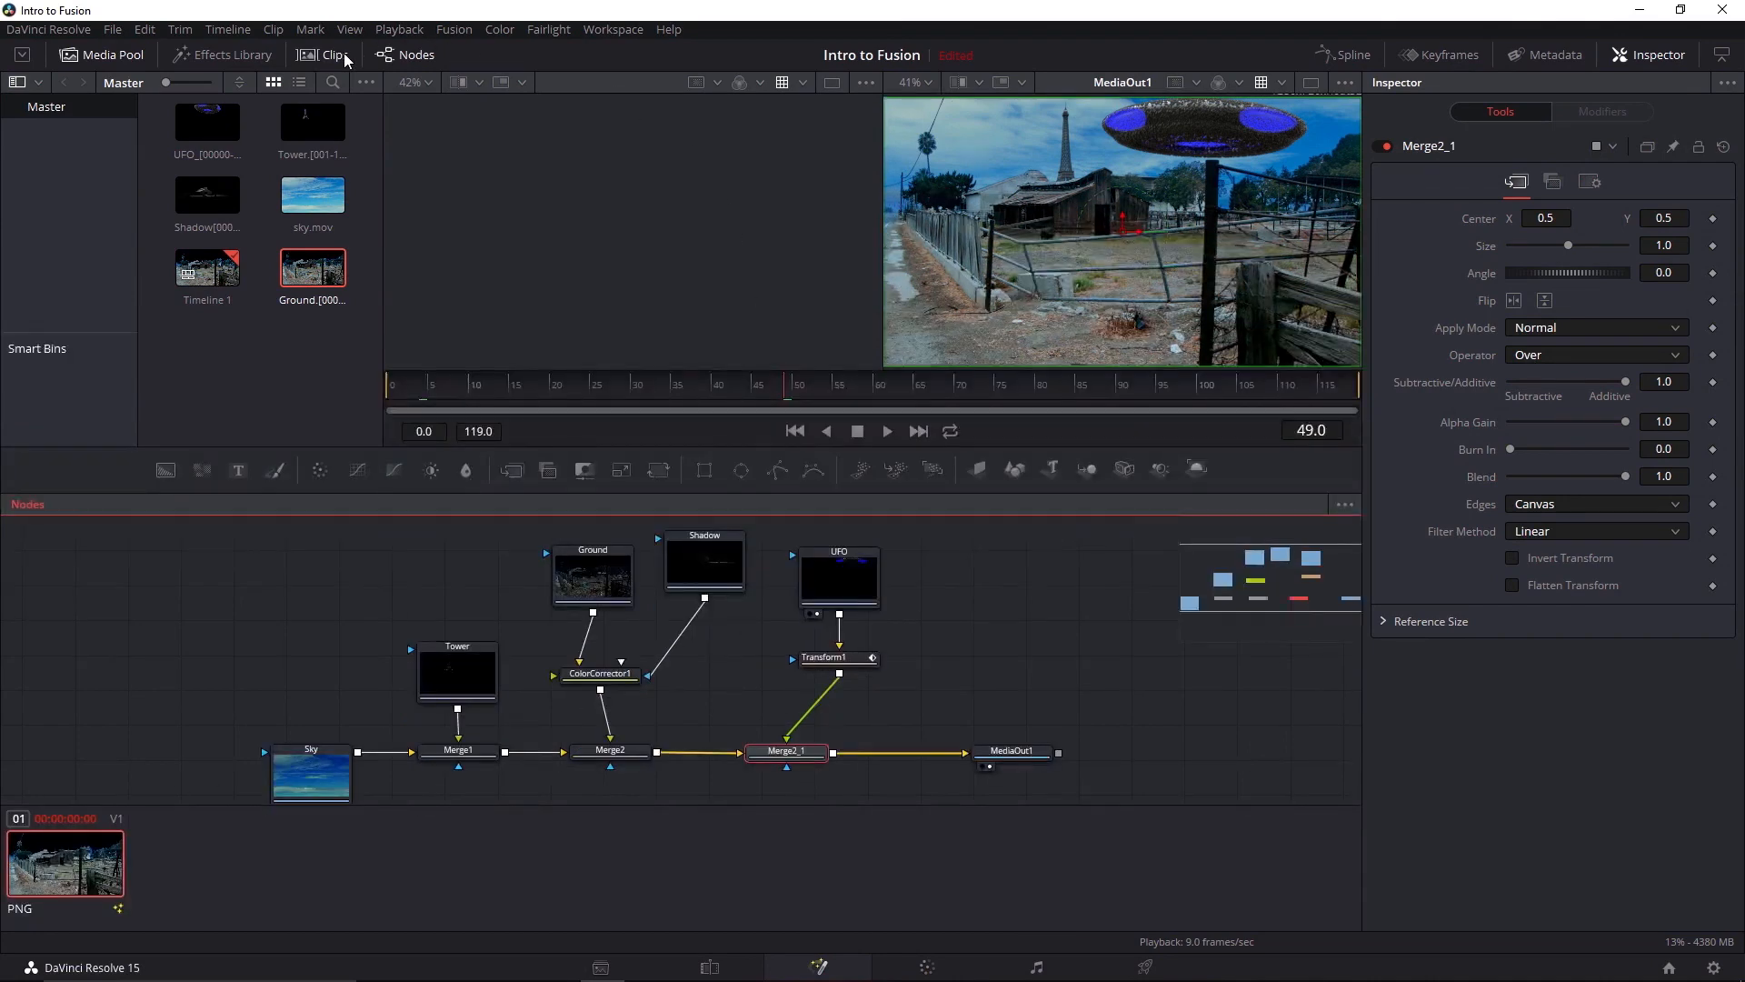
pyautogui.rightClick(77, 846)
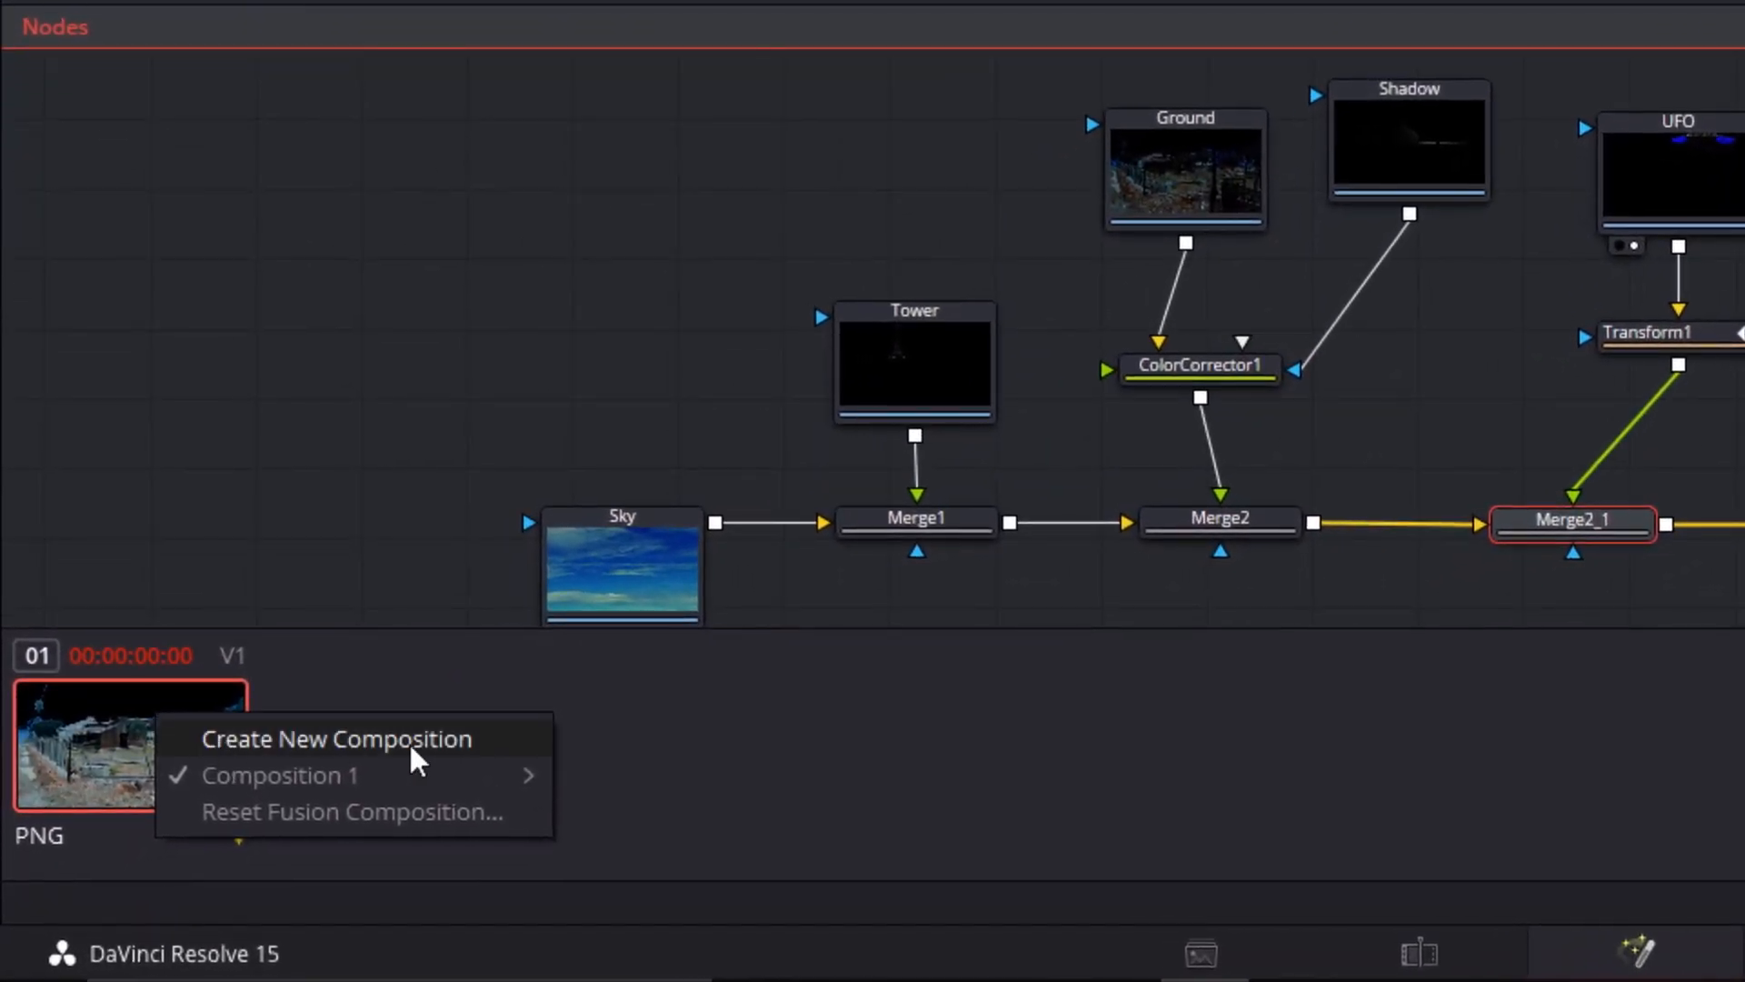
pyautogui.click(488, 744)
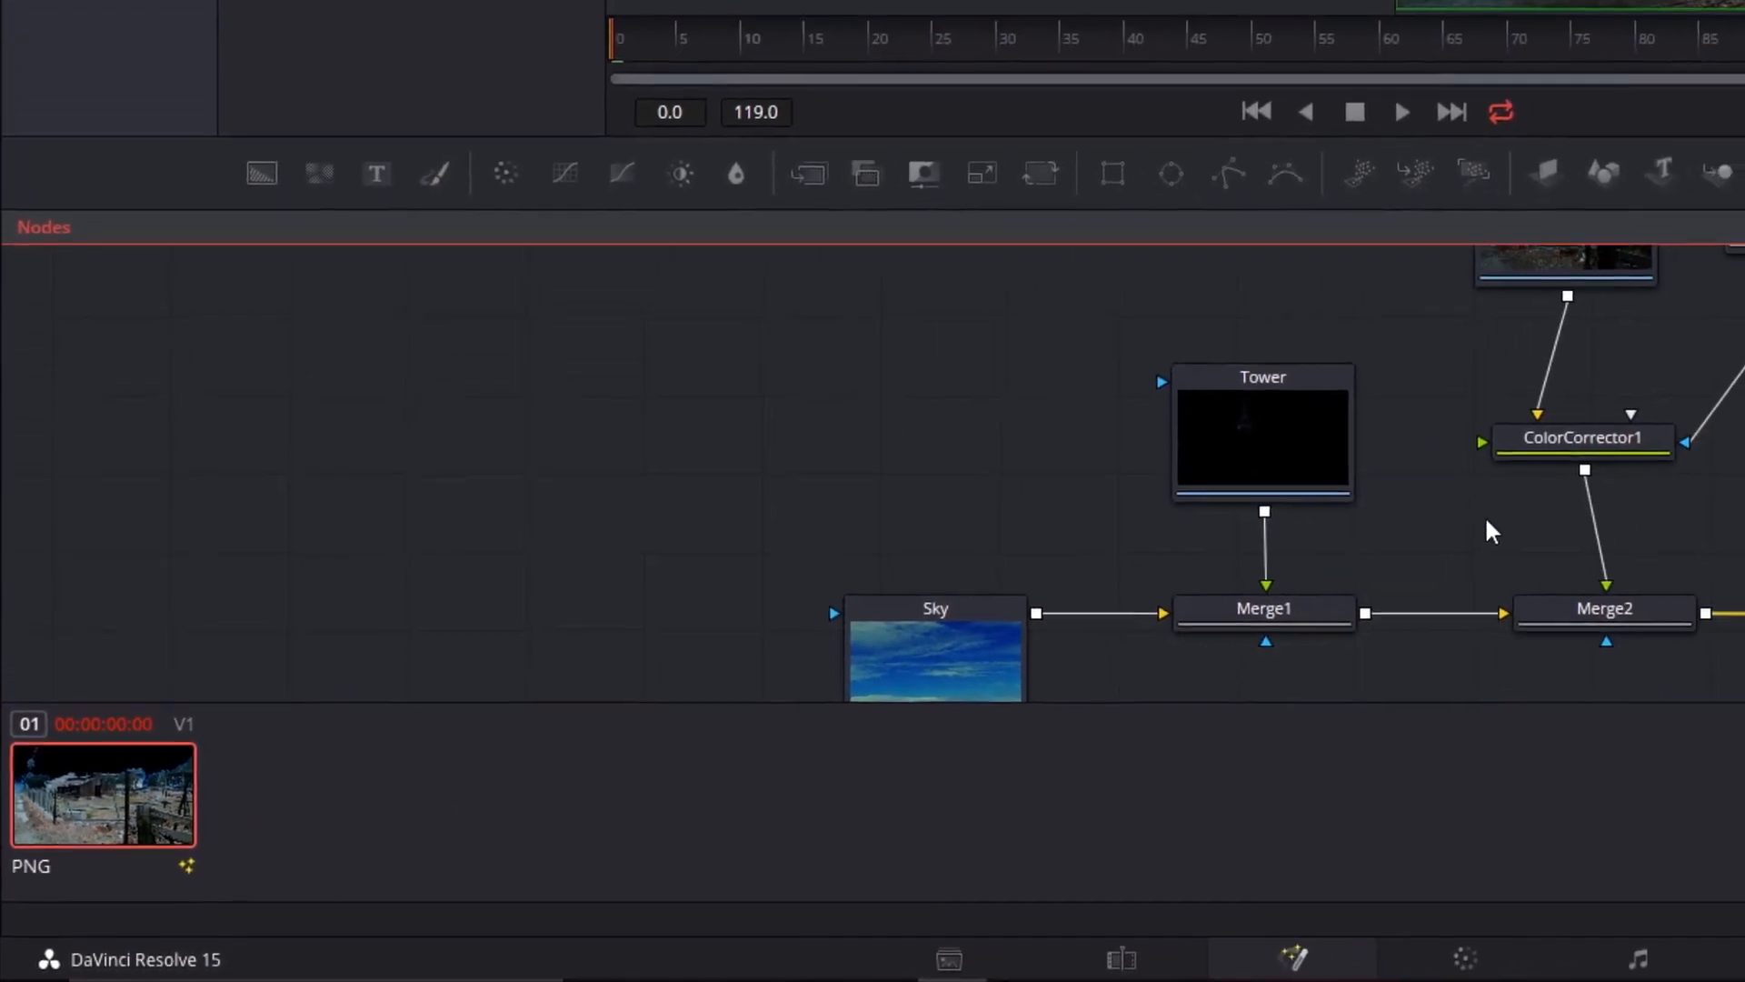
# Delete the UFO branch from the new composition: the UFO, Transform1 and Merge2_1 nodes
pyautogui.moveTo(1454, 518); pyautogui.dragTo(947, 484)
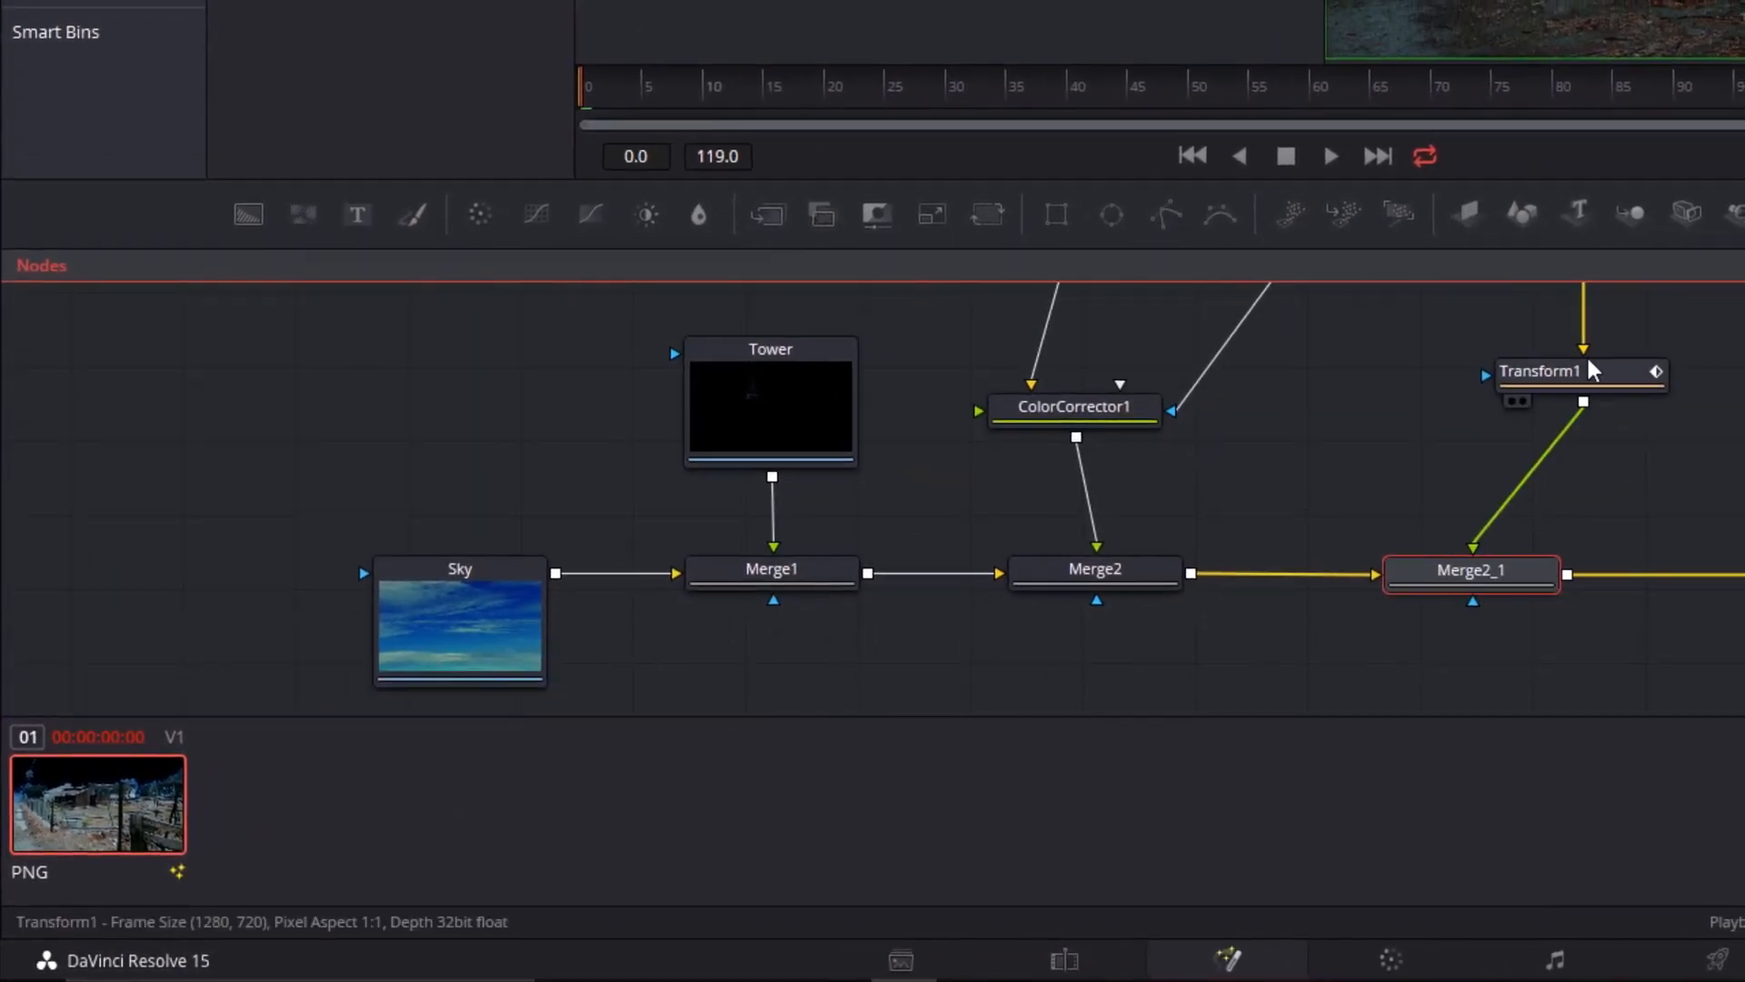
pyautogui.moveTo(1573, 372); pyautogui.dragTo(1354, 417)
pyautogui.moveTo(1465, 361); pyautogui.dragTo(1099, 530)
pyautogui.moveTo(1358, 368); pyautogui.dragTo(1231, 642)
pyautogui.press('Delete')
pyautogui.moveTo(1216, 435); pyautogui.dragTo(1255, 463)
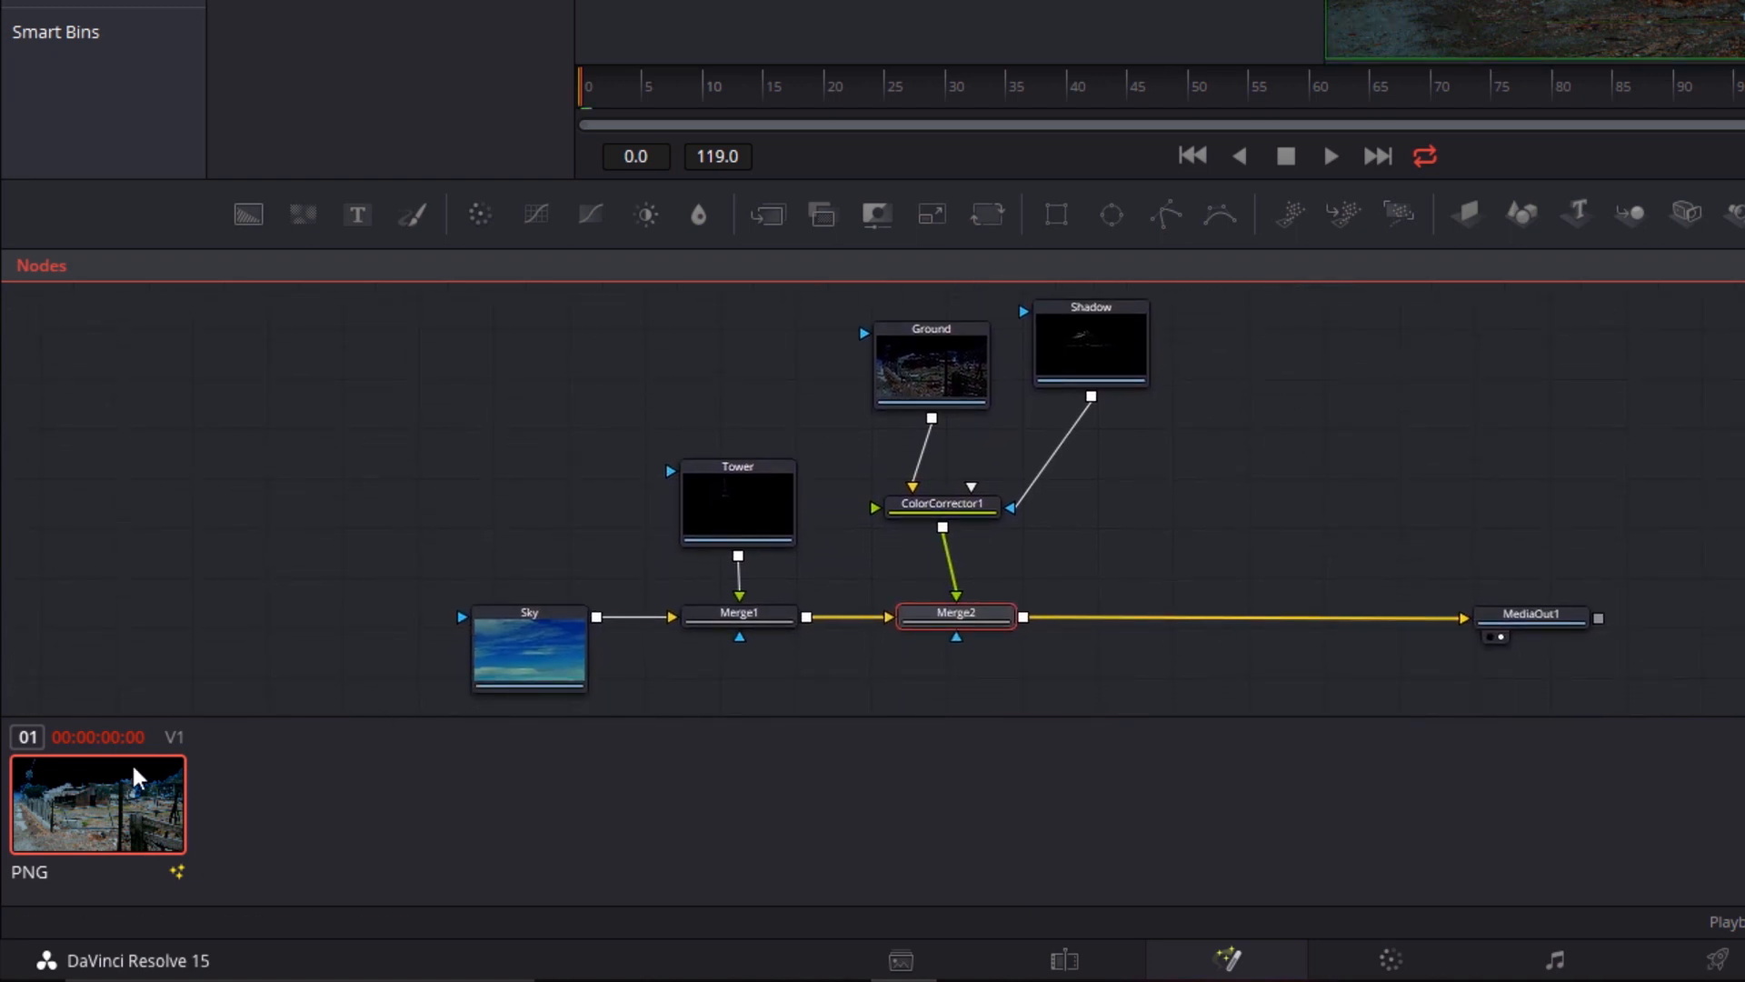
# Load Composition 1 for the PNG clip in place of Composition 2
pyautogui.rightClick(114, 820)
pyautogui.moveTo(237, 862)
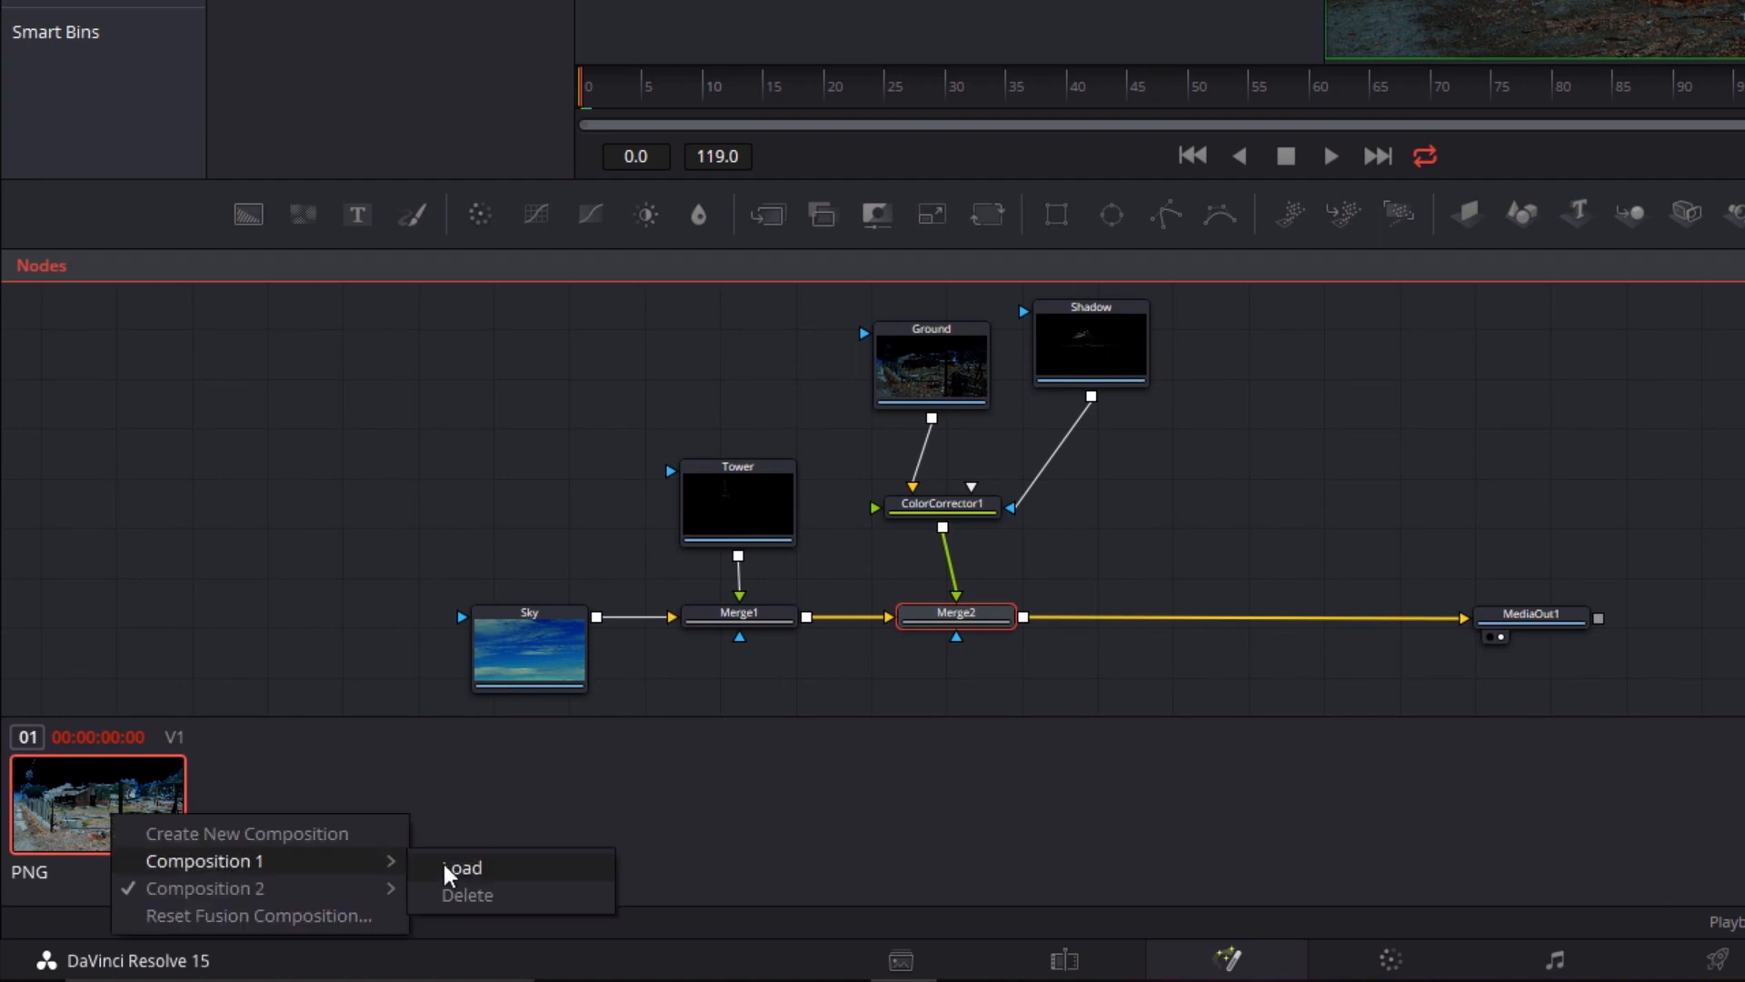
pyautogui.click(474, 869)
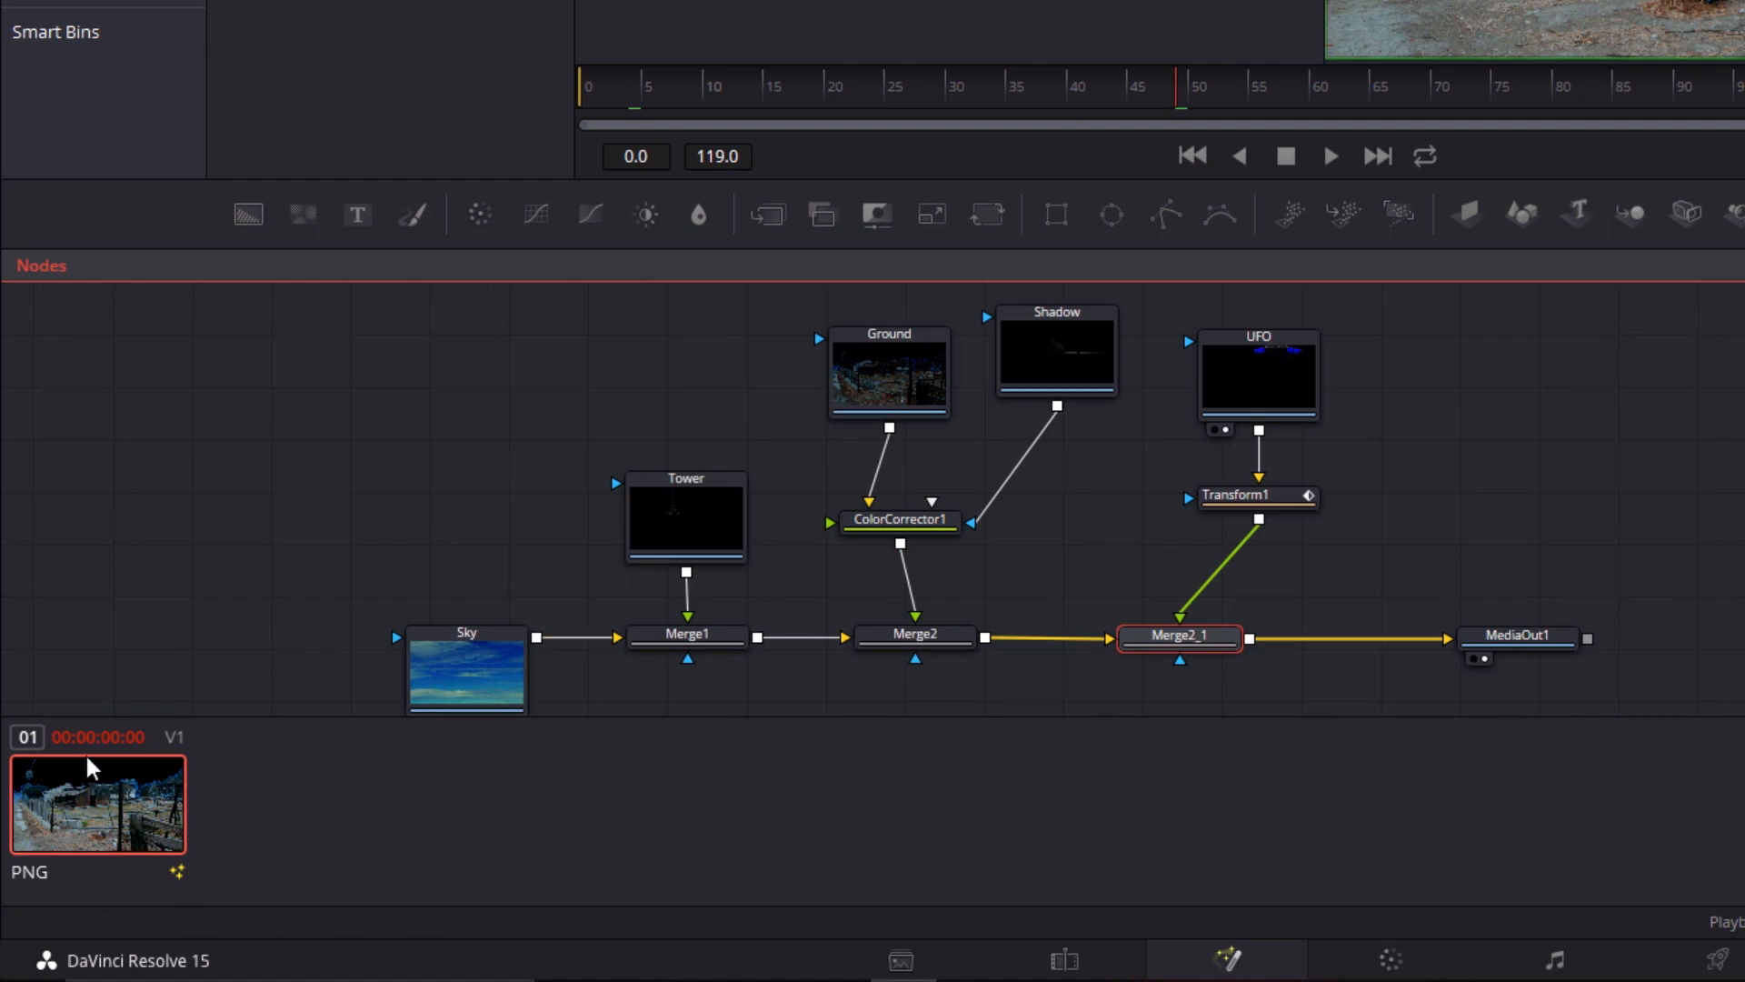
# Create a third composition for the PNG clip and reset its Fusion composition
pyautogui.rightClick(80, 823)
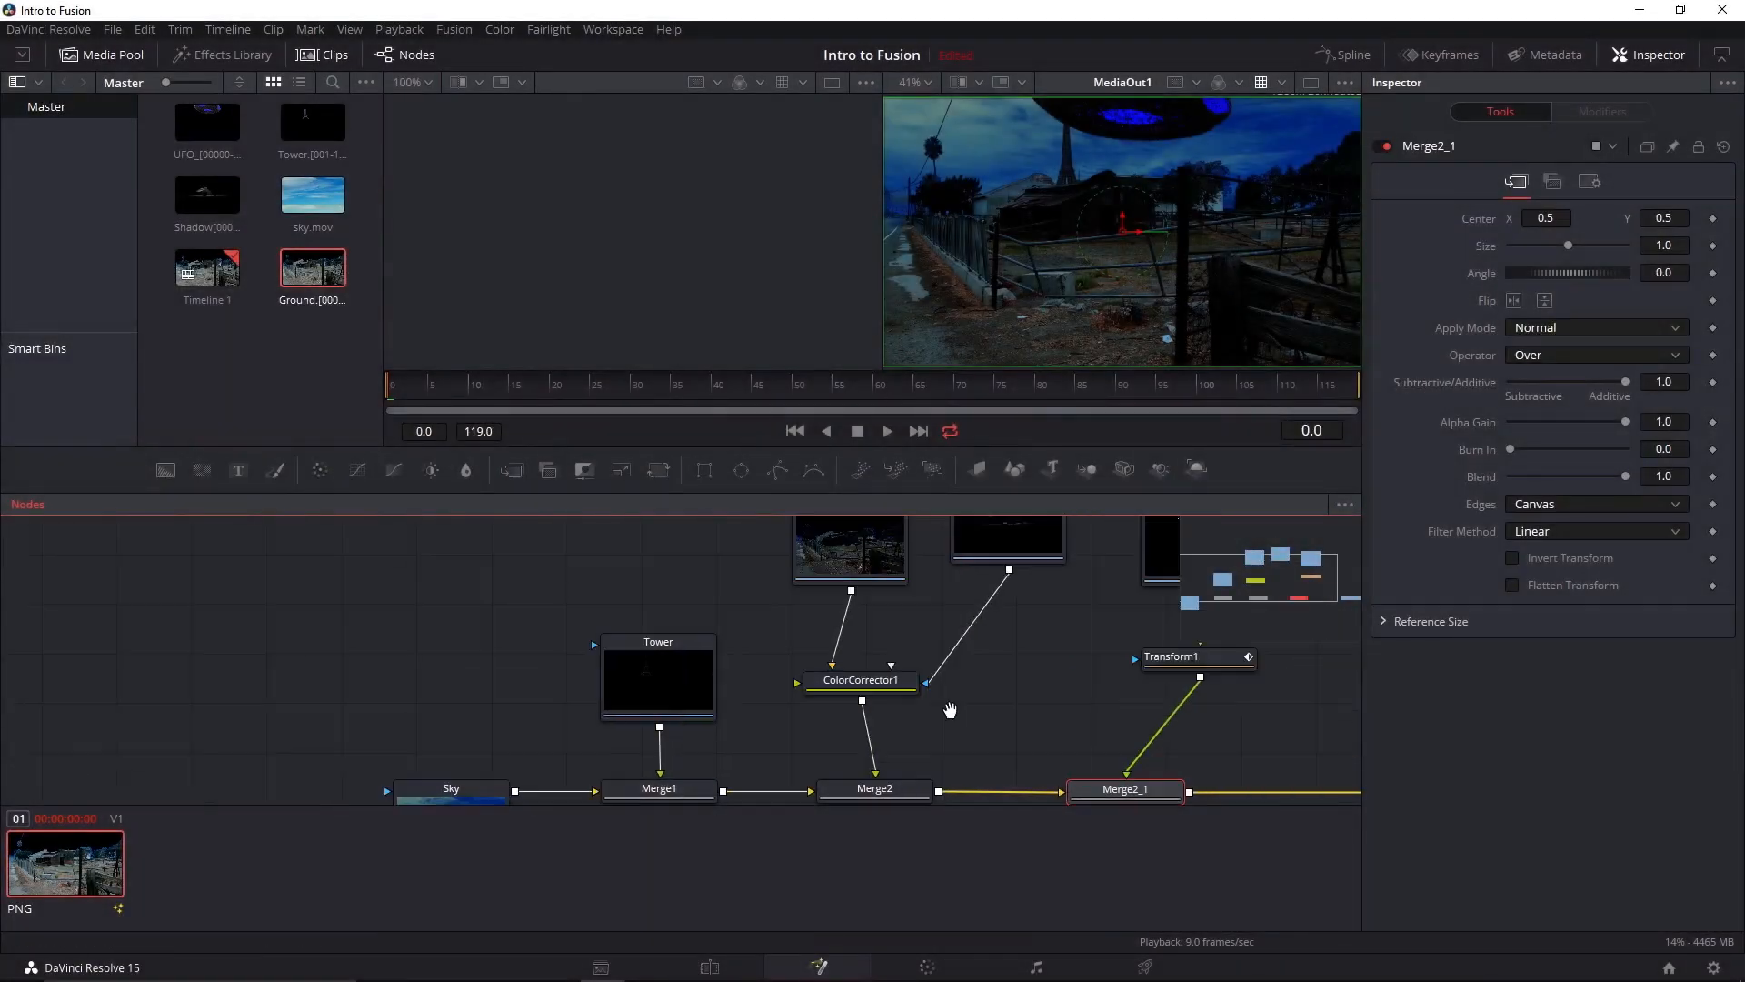
pyautogui.moveTo(950, 710); pyautogui.dragTo(808, 674)
pyautogui.scroll(-2, 895, 640)
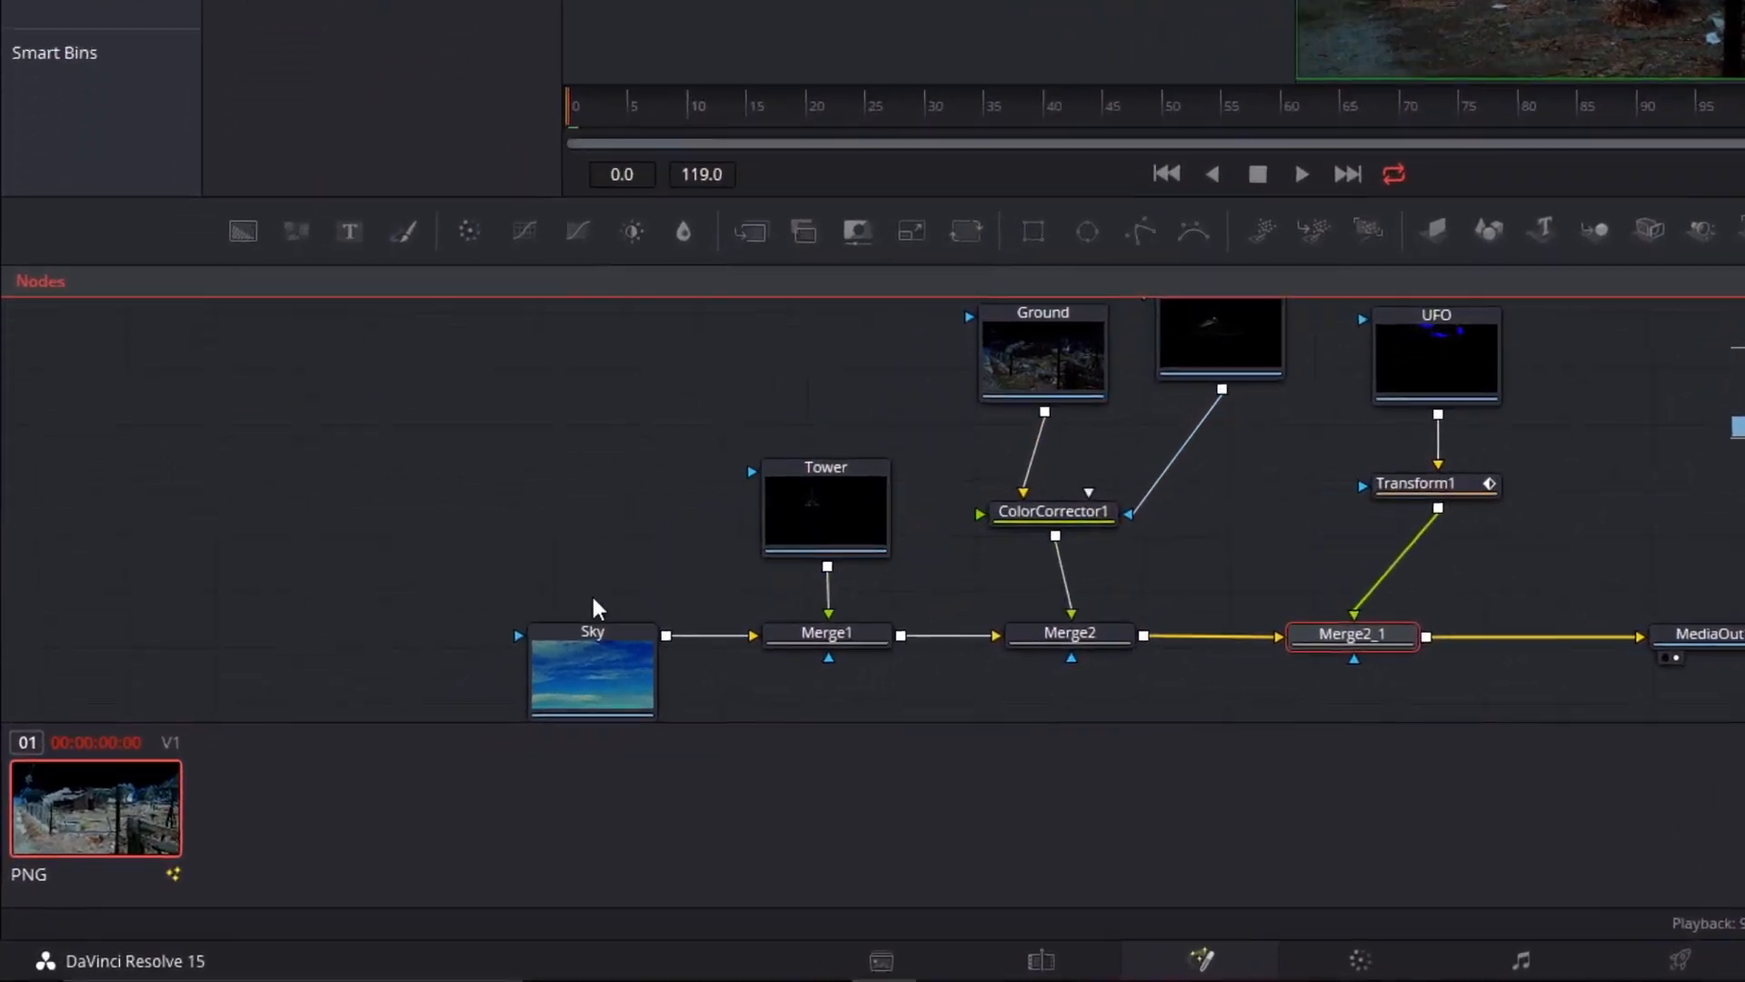
pyautogui.rightClick(85, 838)
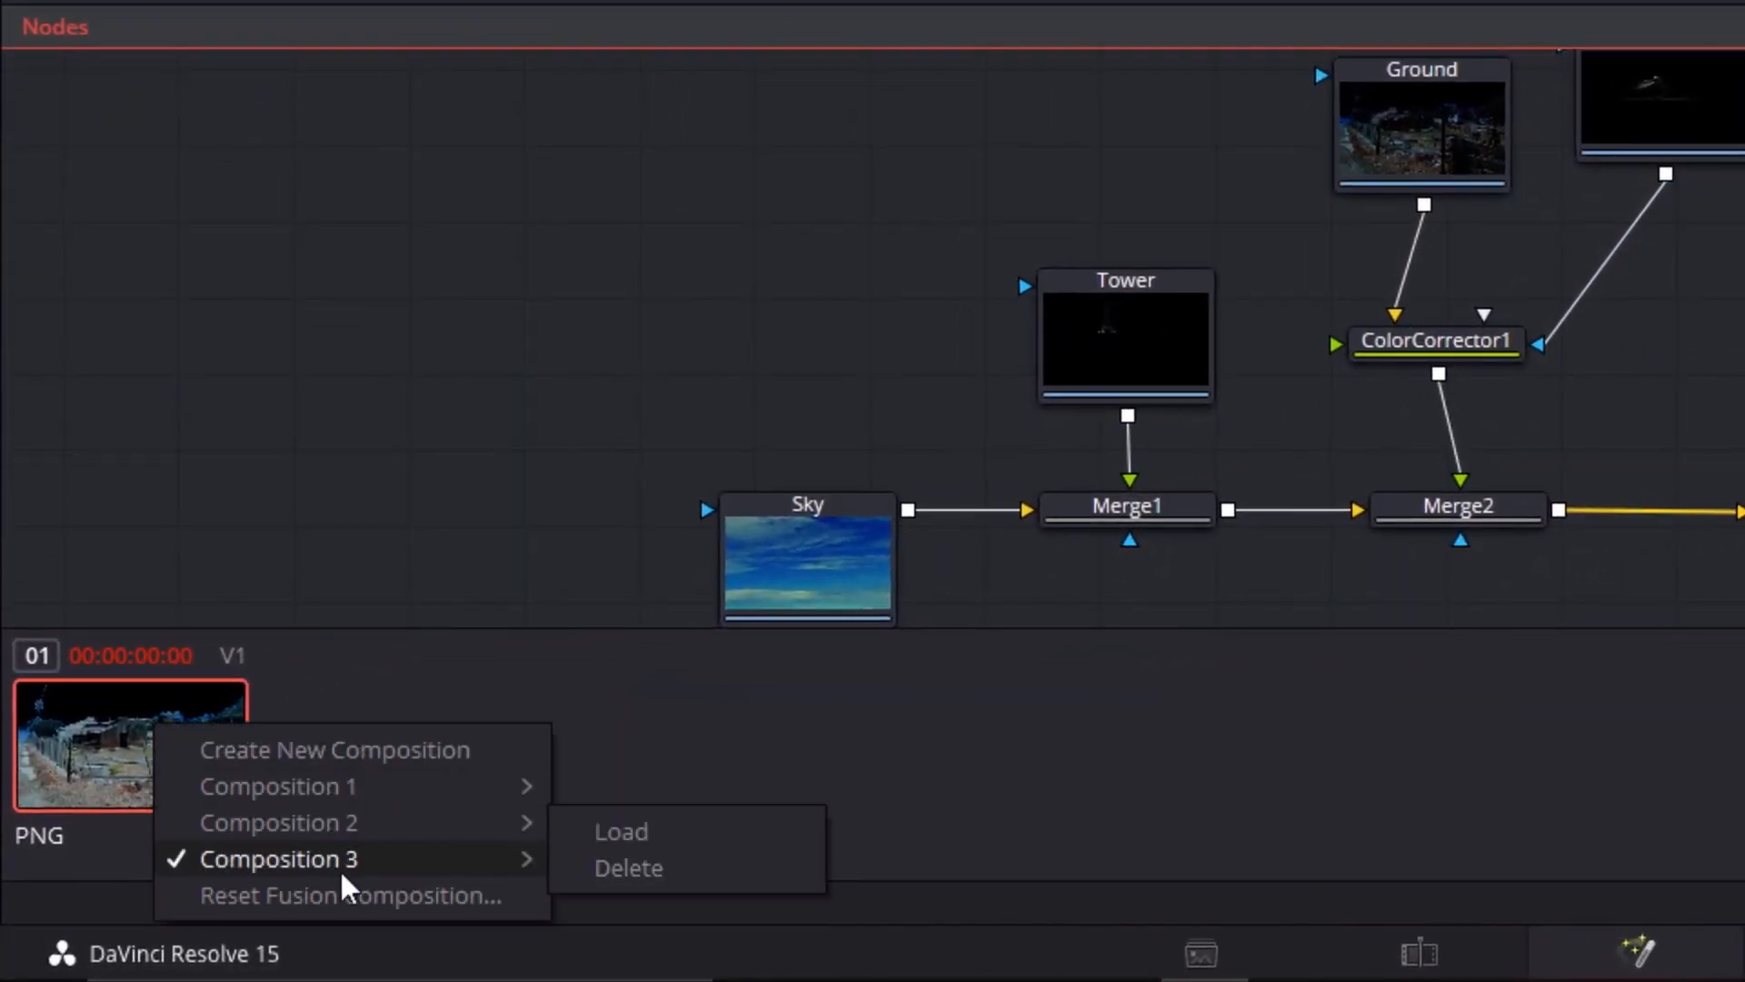
pyautogui.click(339, 893)
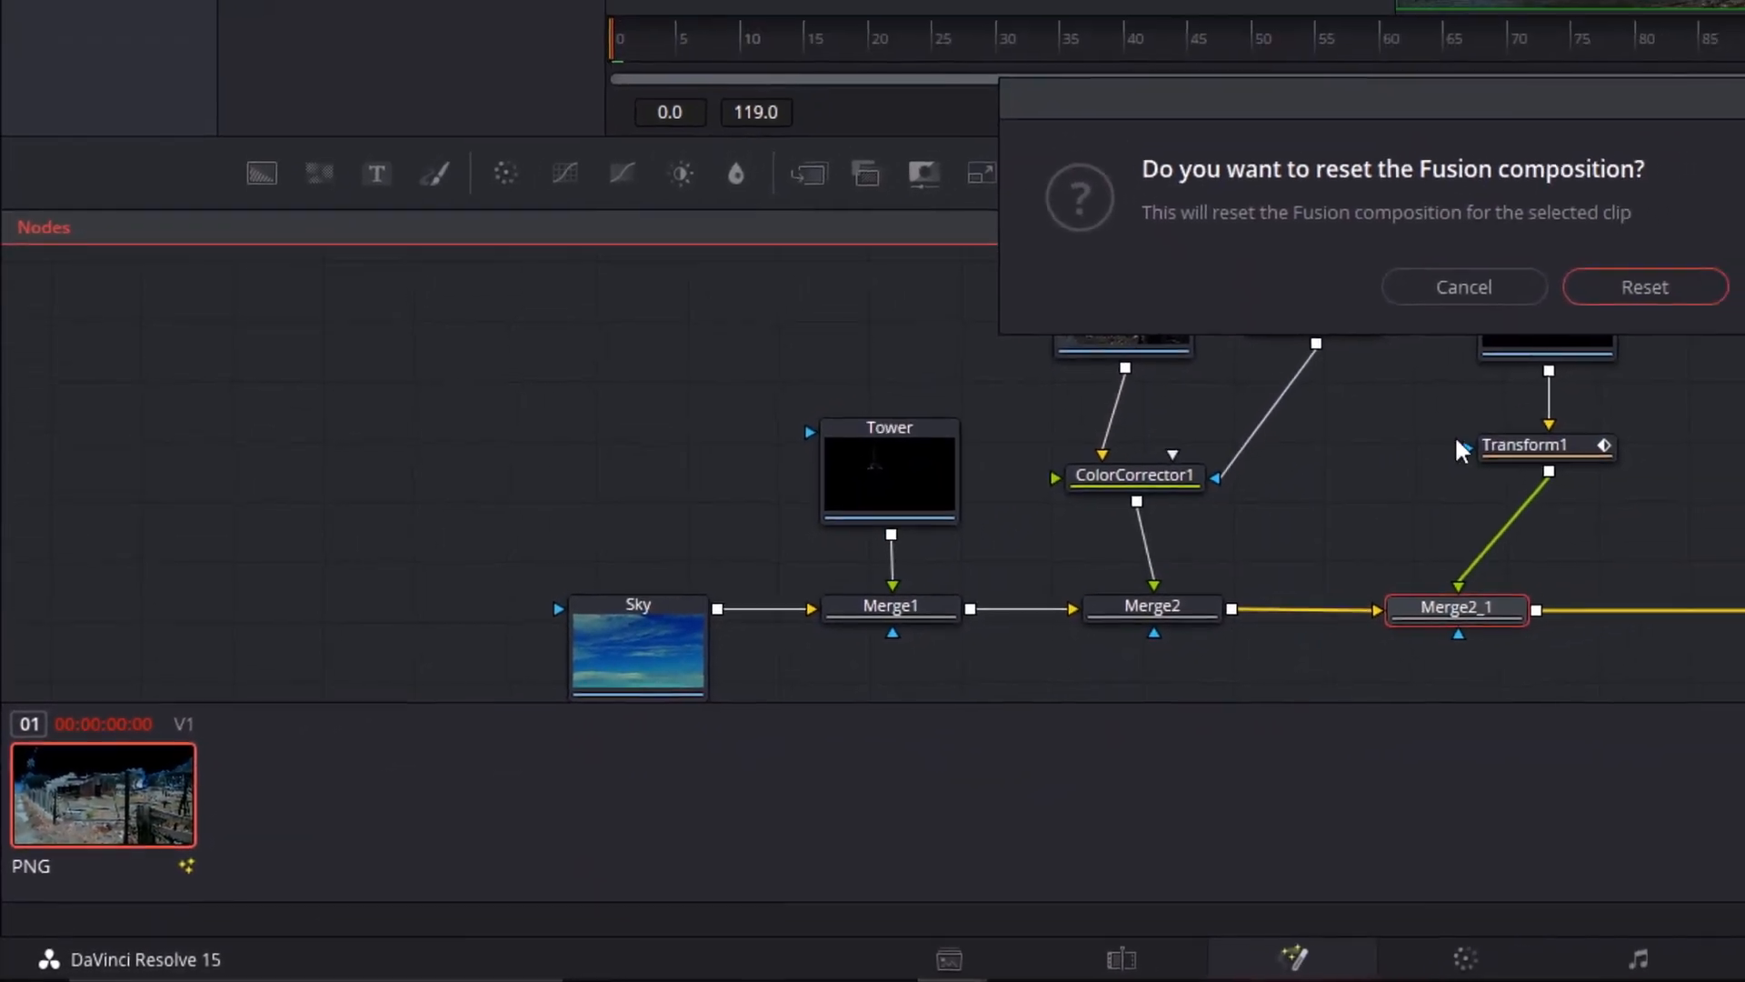
pyautogui.click(1744, 198)
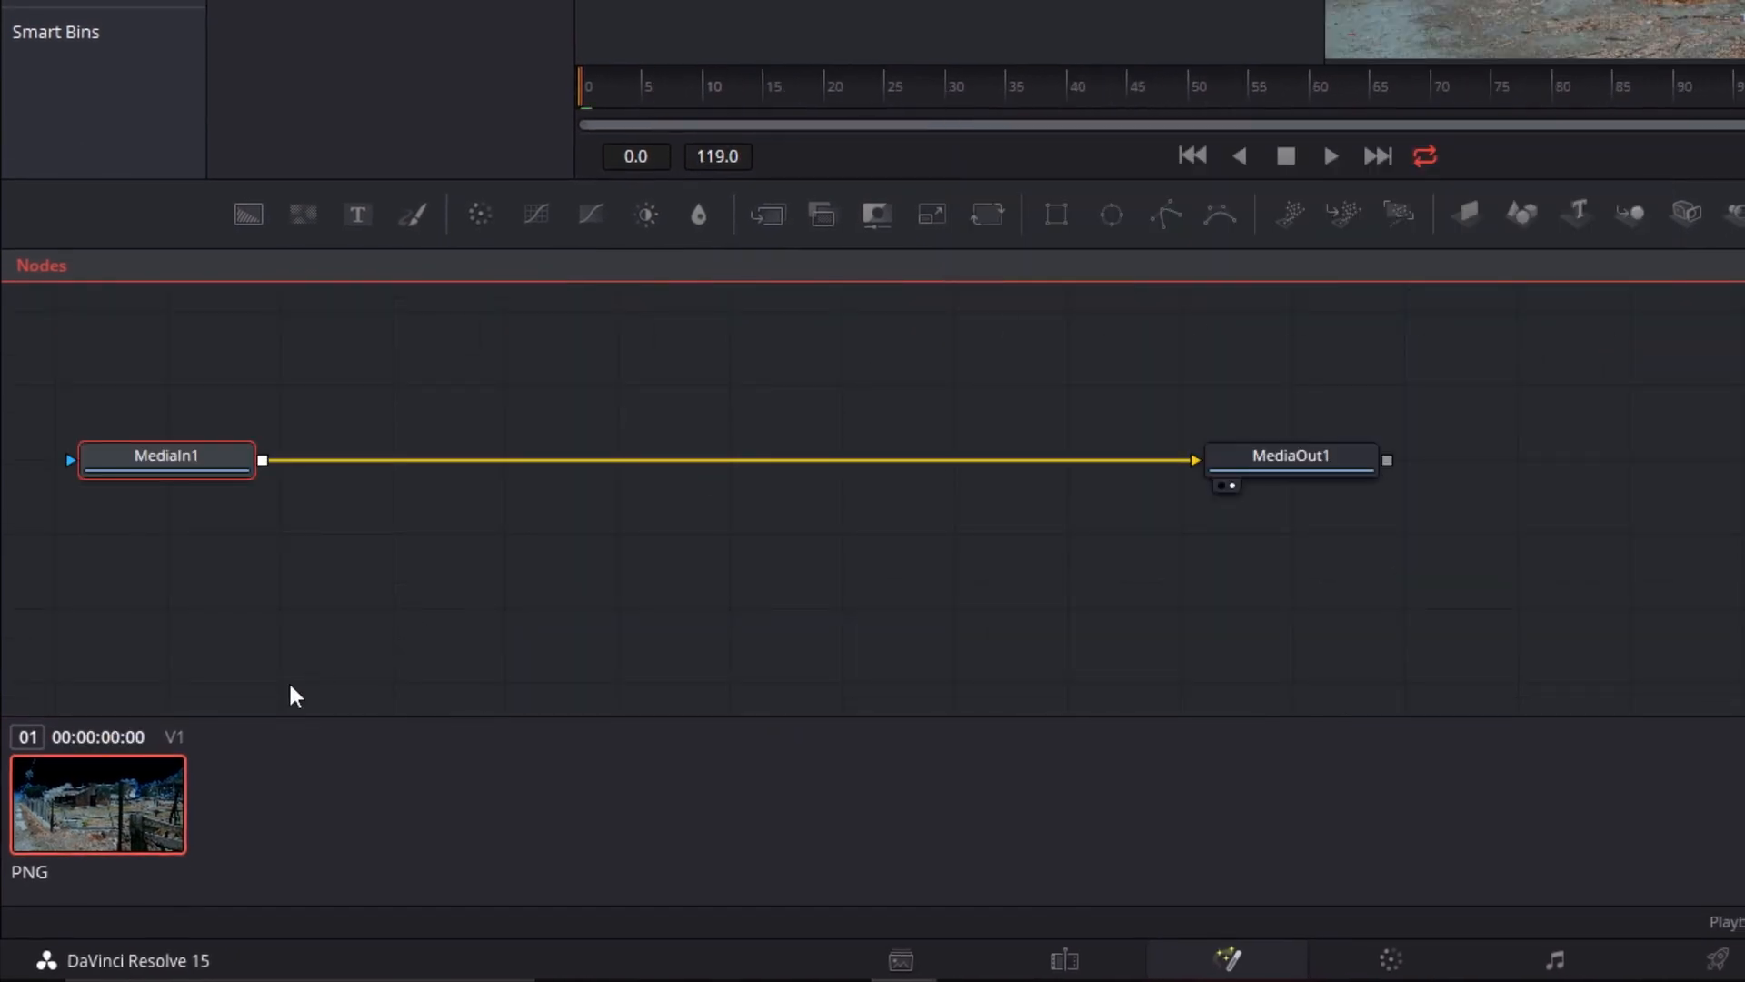
# Switch the PNG clip from the reset Composition 3 back to Composition 1
pyautogui.rightClick(107, 787)
pyautogui.moveTo(285, 830)
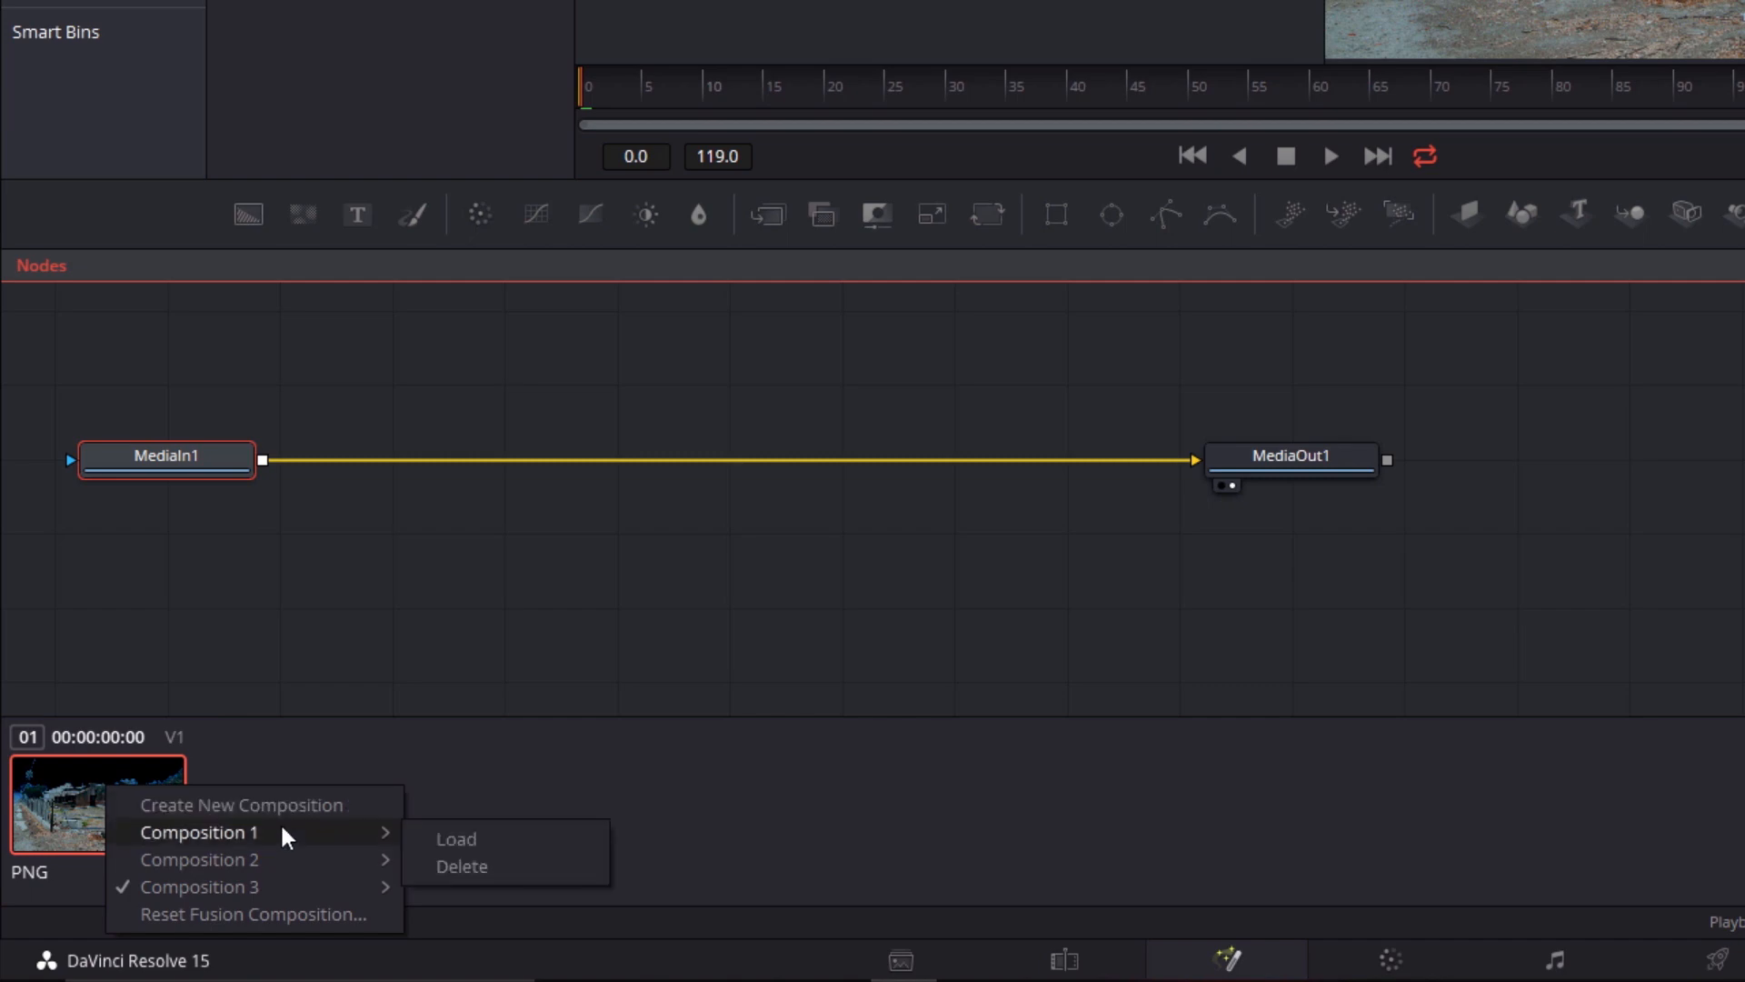
pyautogui.click(454, 838)
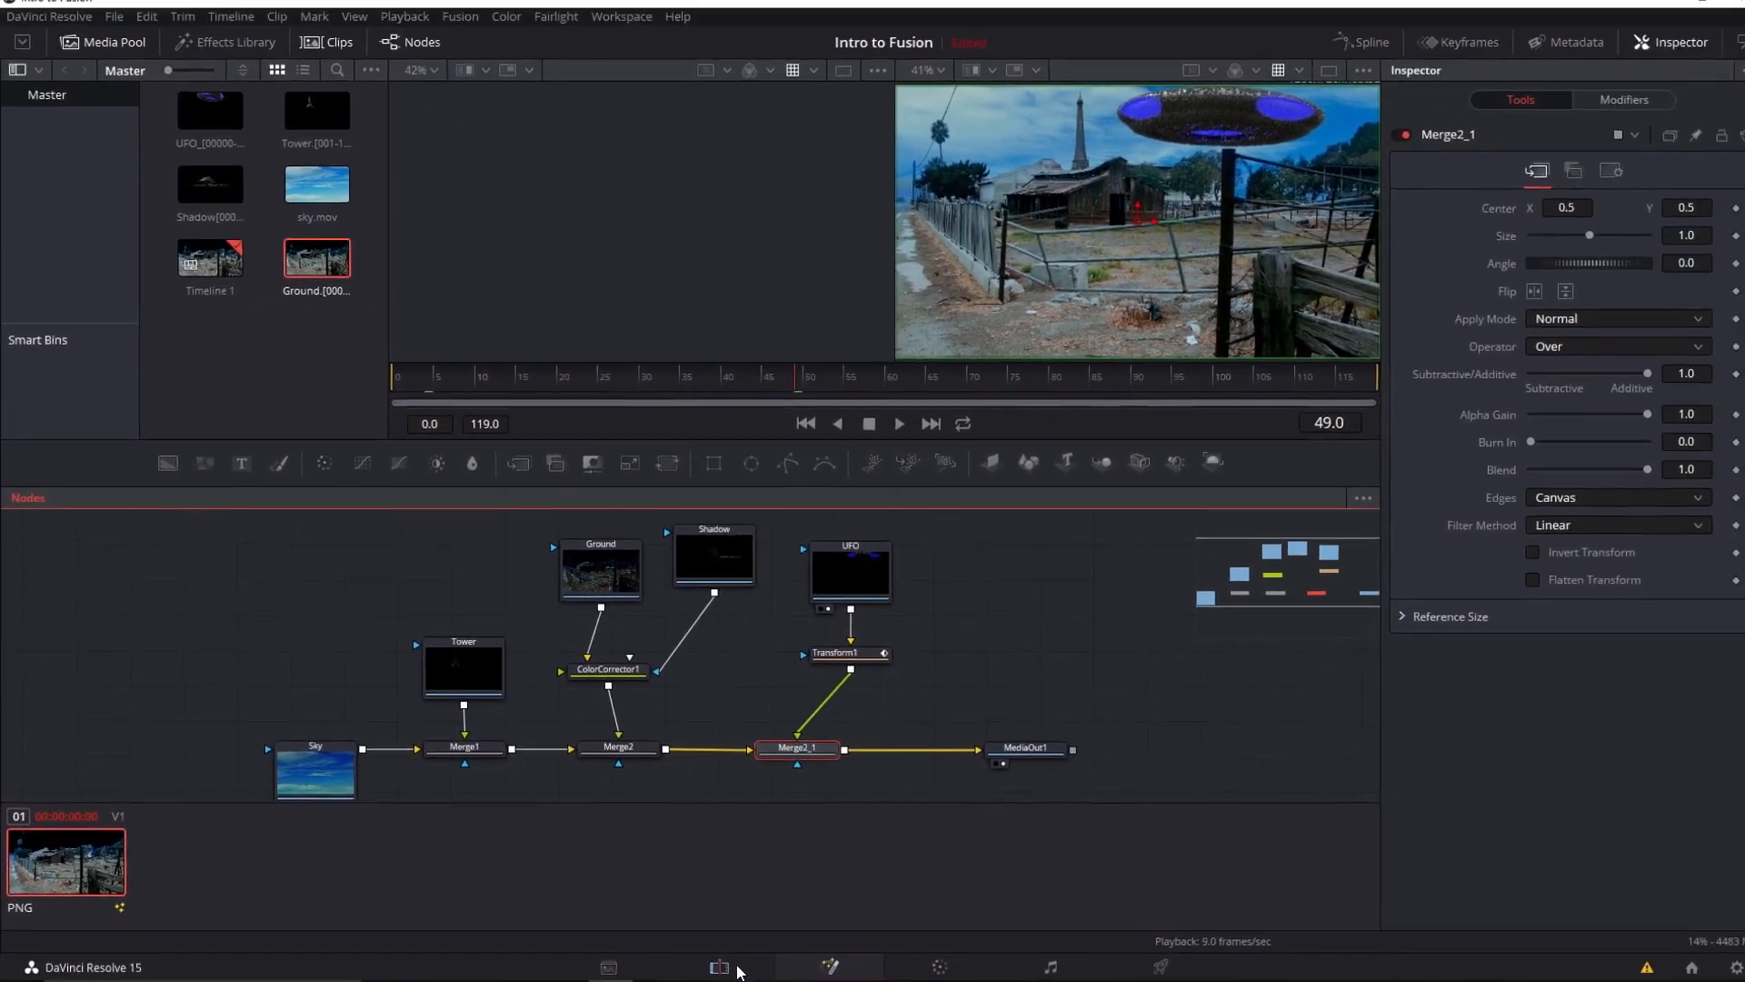
# Move the Edit page playhead to 01:00:01:23 and grade the PNG clip on the Color page with Gamma -0.08 and Gain 1.82
pyautogui.click(736, 968)
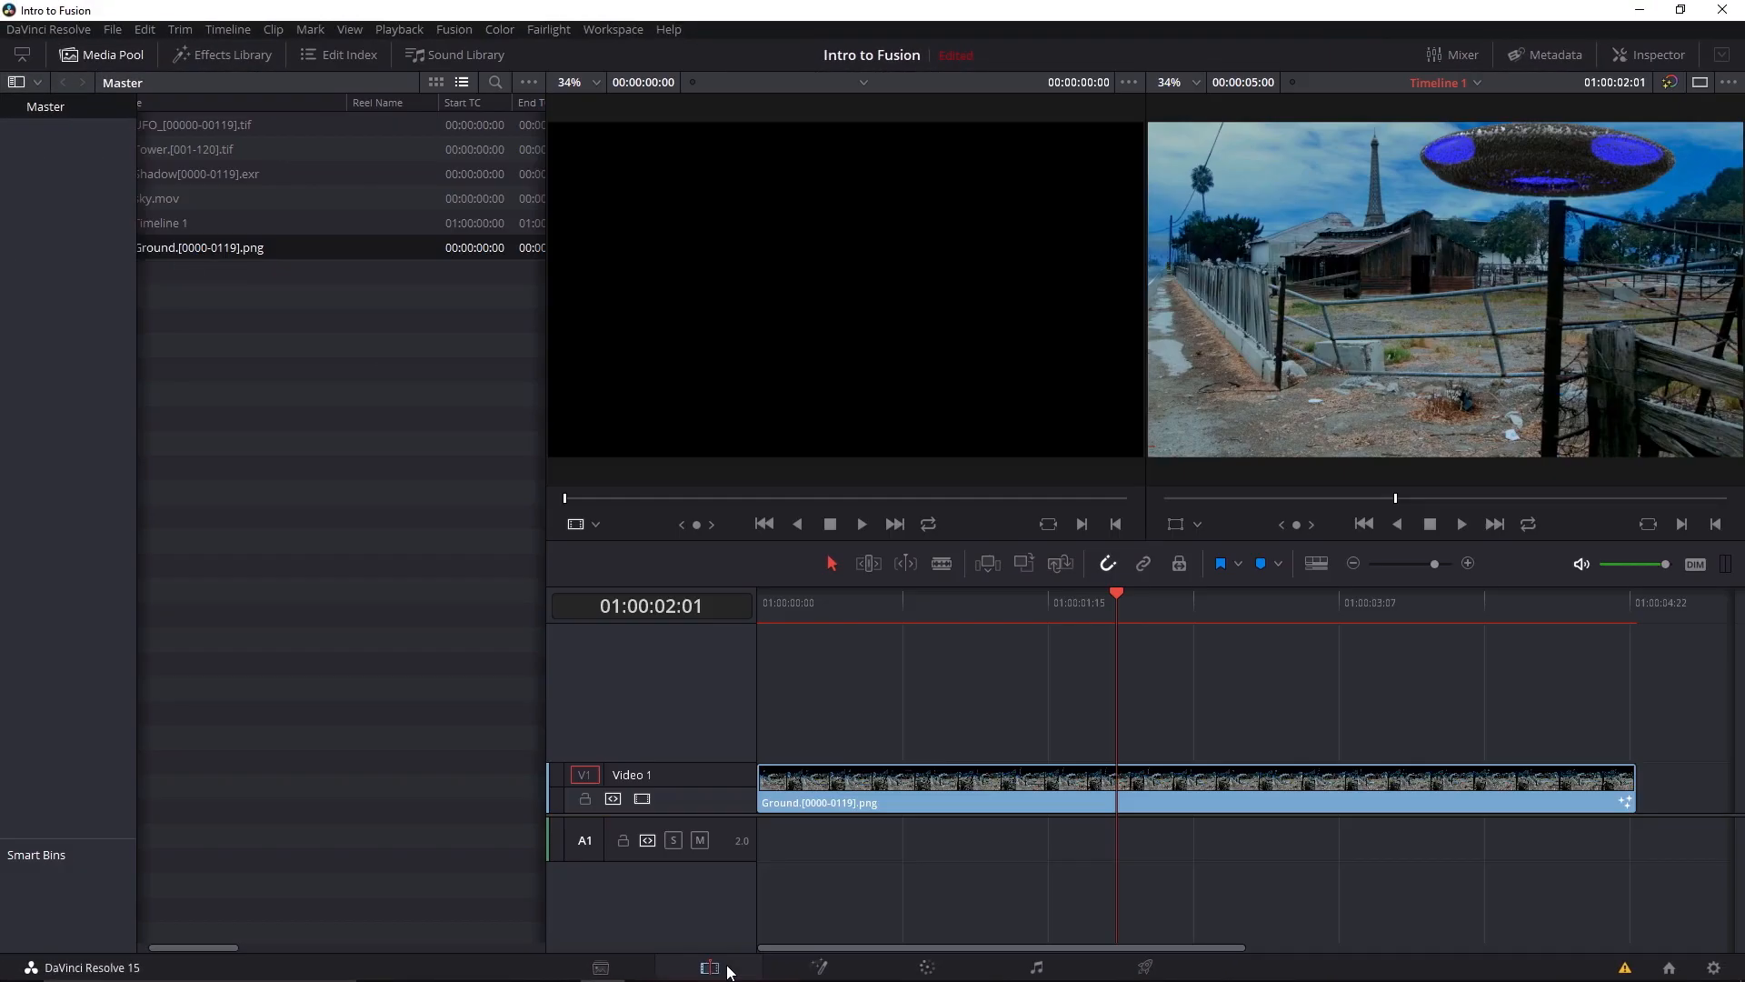
pyautogui.moveTo(1105, 607)
pyautogui.mouseDown()
pyautogui.moveTo(918, 600)
pyautogui.moveTo(1104, 603)
pyautogui.mouseUp()
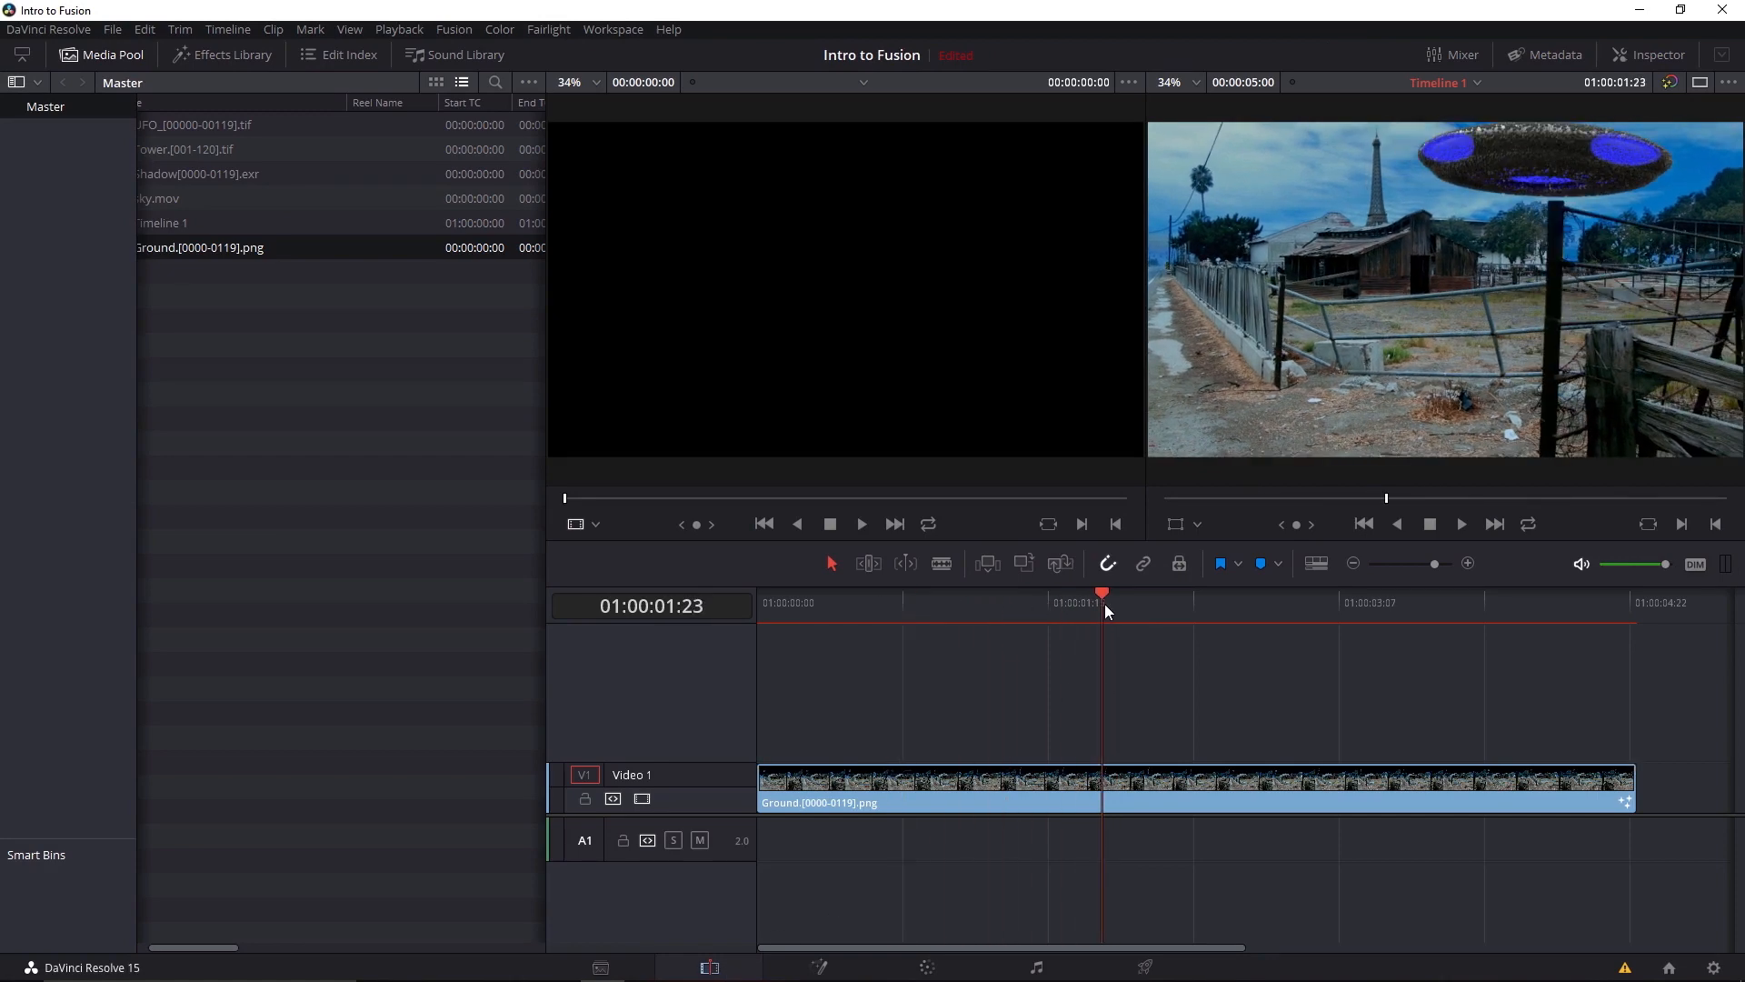
pyautogui.click(927, 967)
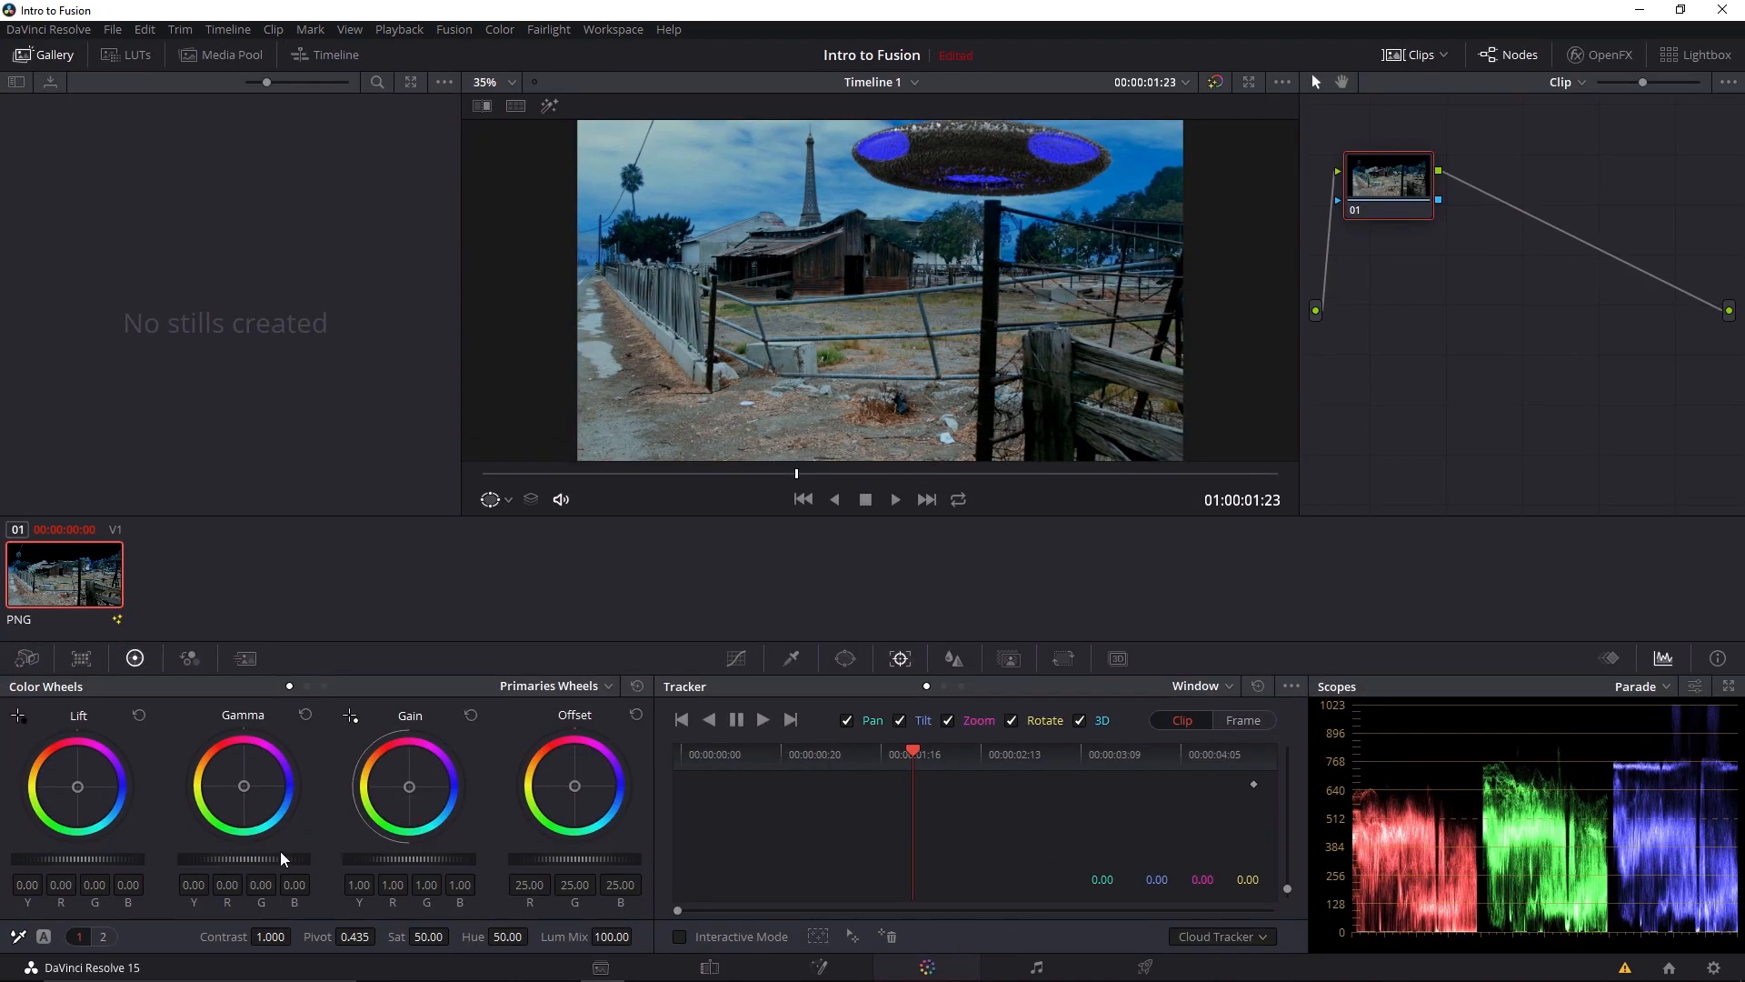
pyautogui.moveTo(233, 863); pyautogui.dragTo(222, 865)
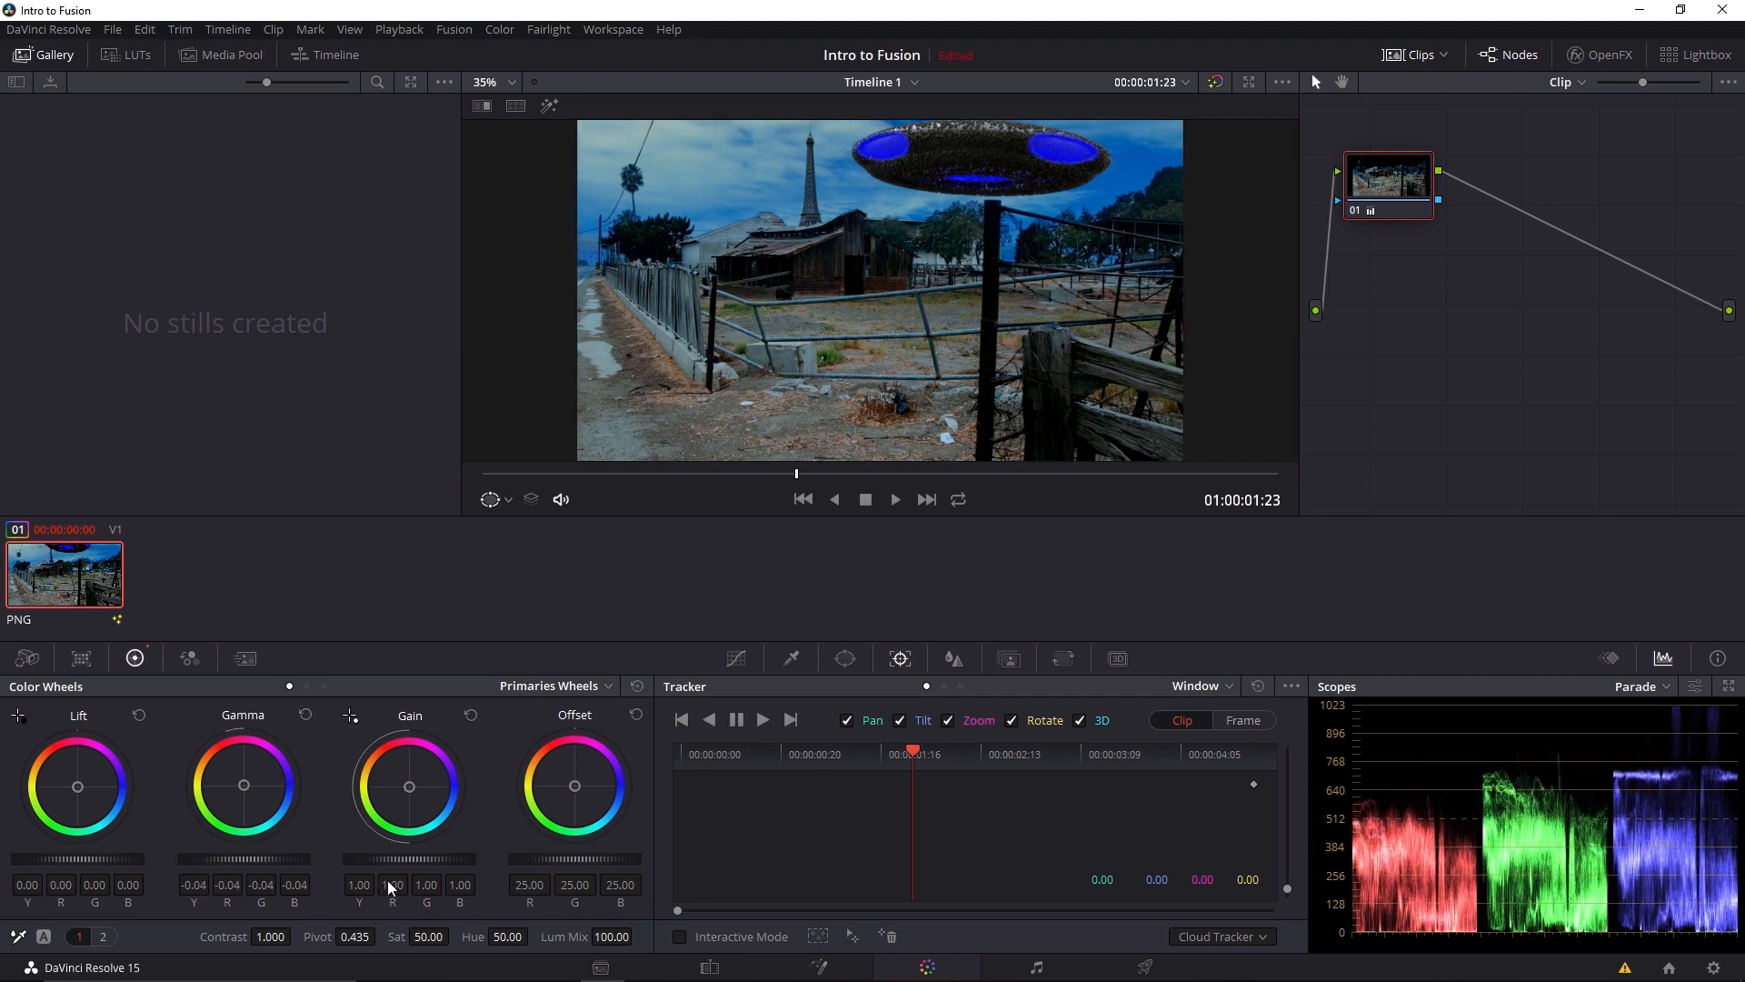
pyautogui.moveTo(400, 858); pyautogui.dragTo(577, 858)
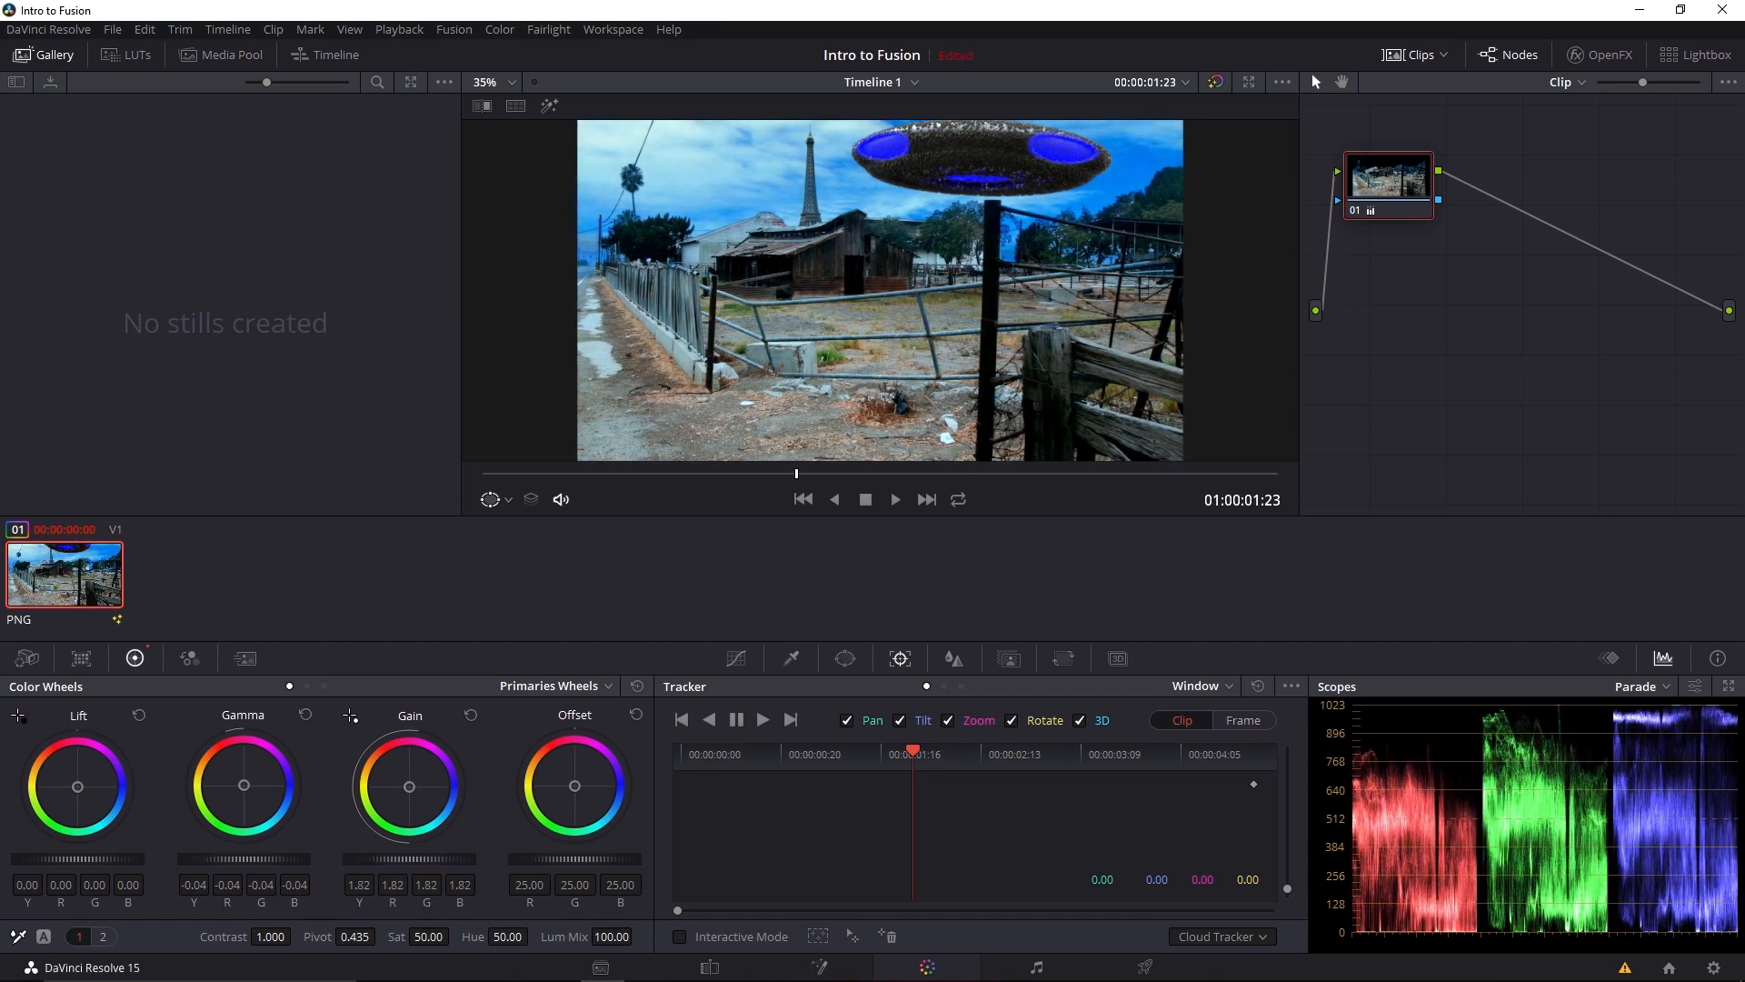
pyautogui.moveTo(259, 859)
pyautogui.mouseDown()
pyautogui.moveTo(232, 859)
pyautogui.moveTo(247, 859)
pyautogui.mouseUp()
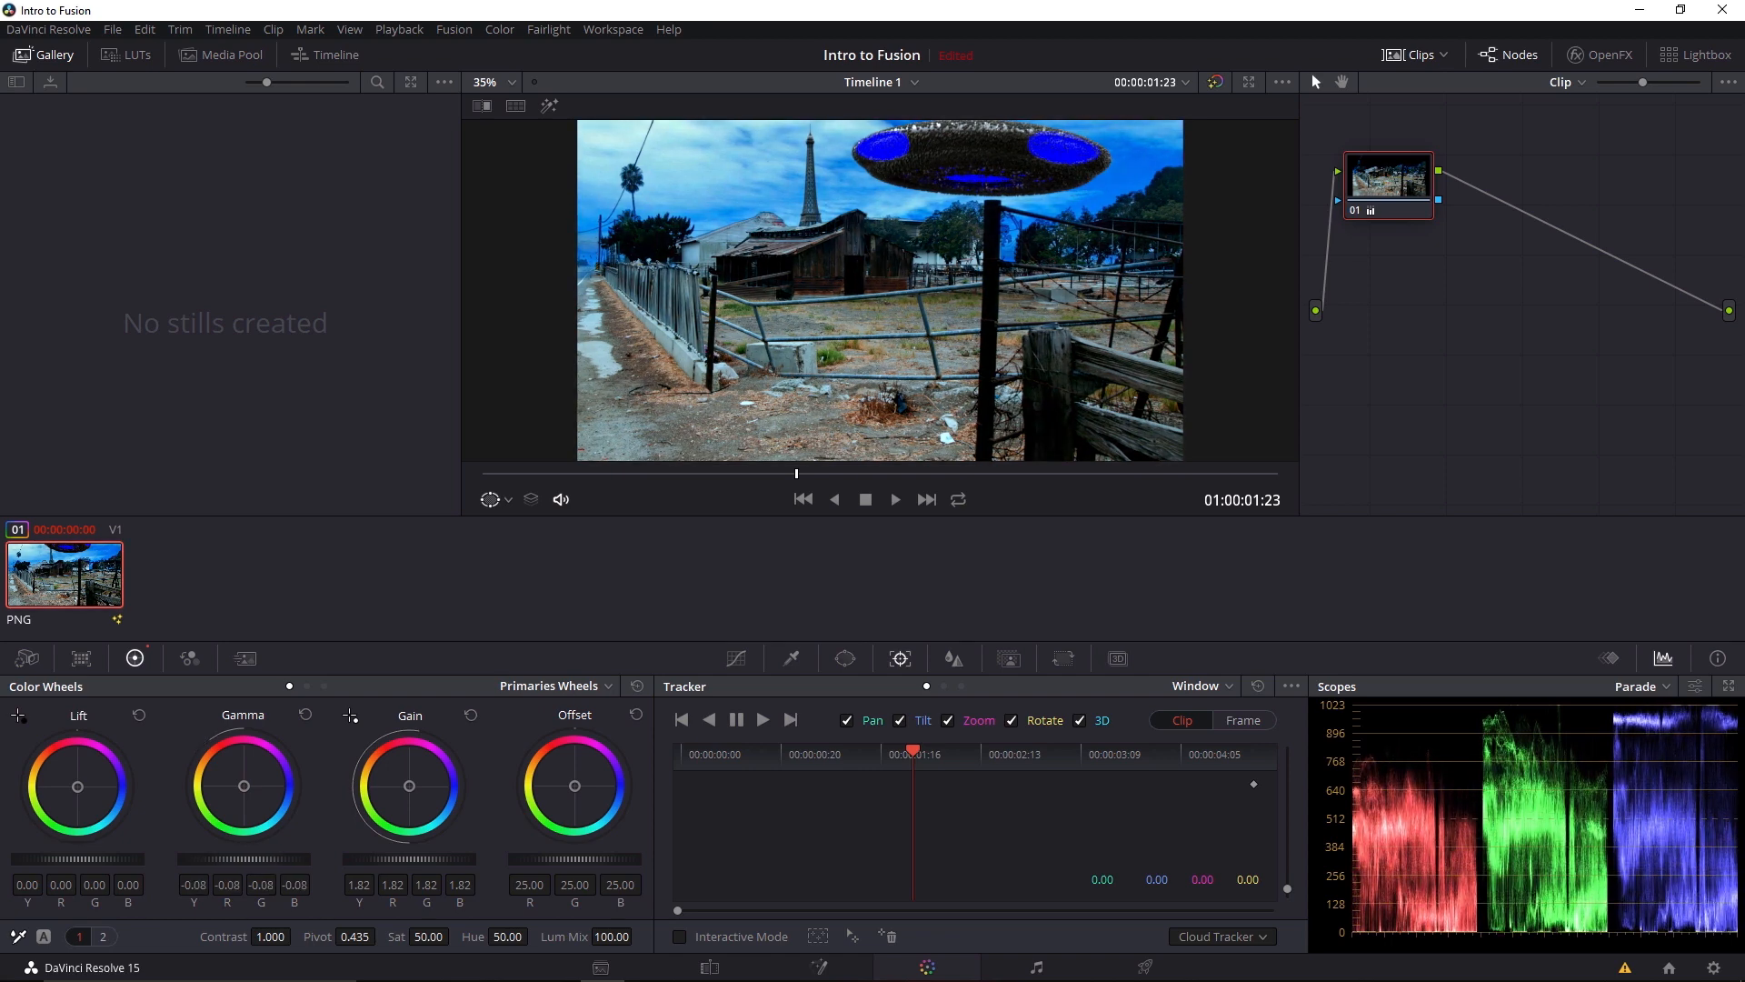